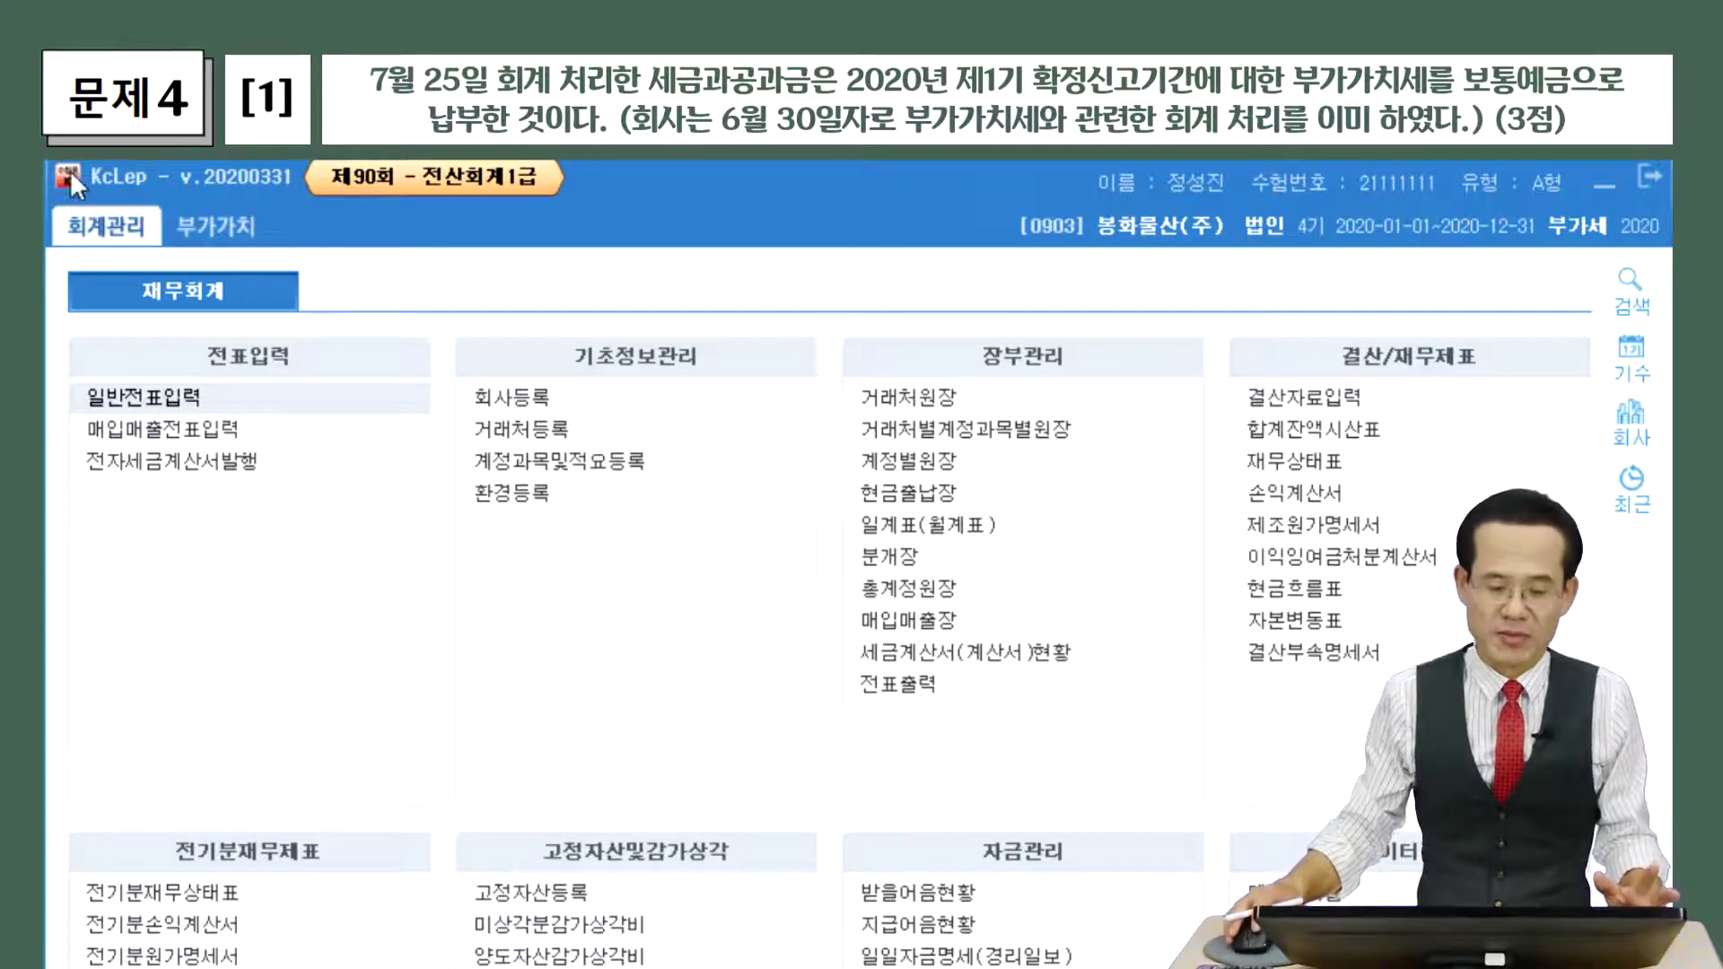
Open general voucher entry (일반전표입력) and load the vouchers dated July 25.
left_click(135, 399)
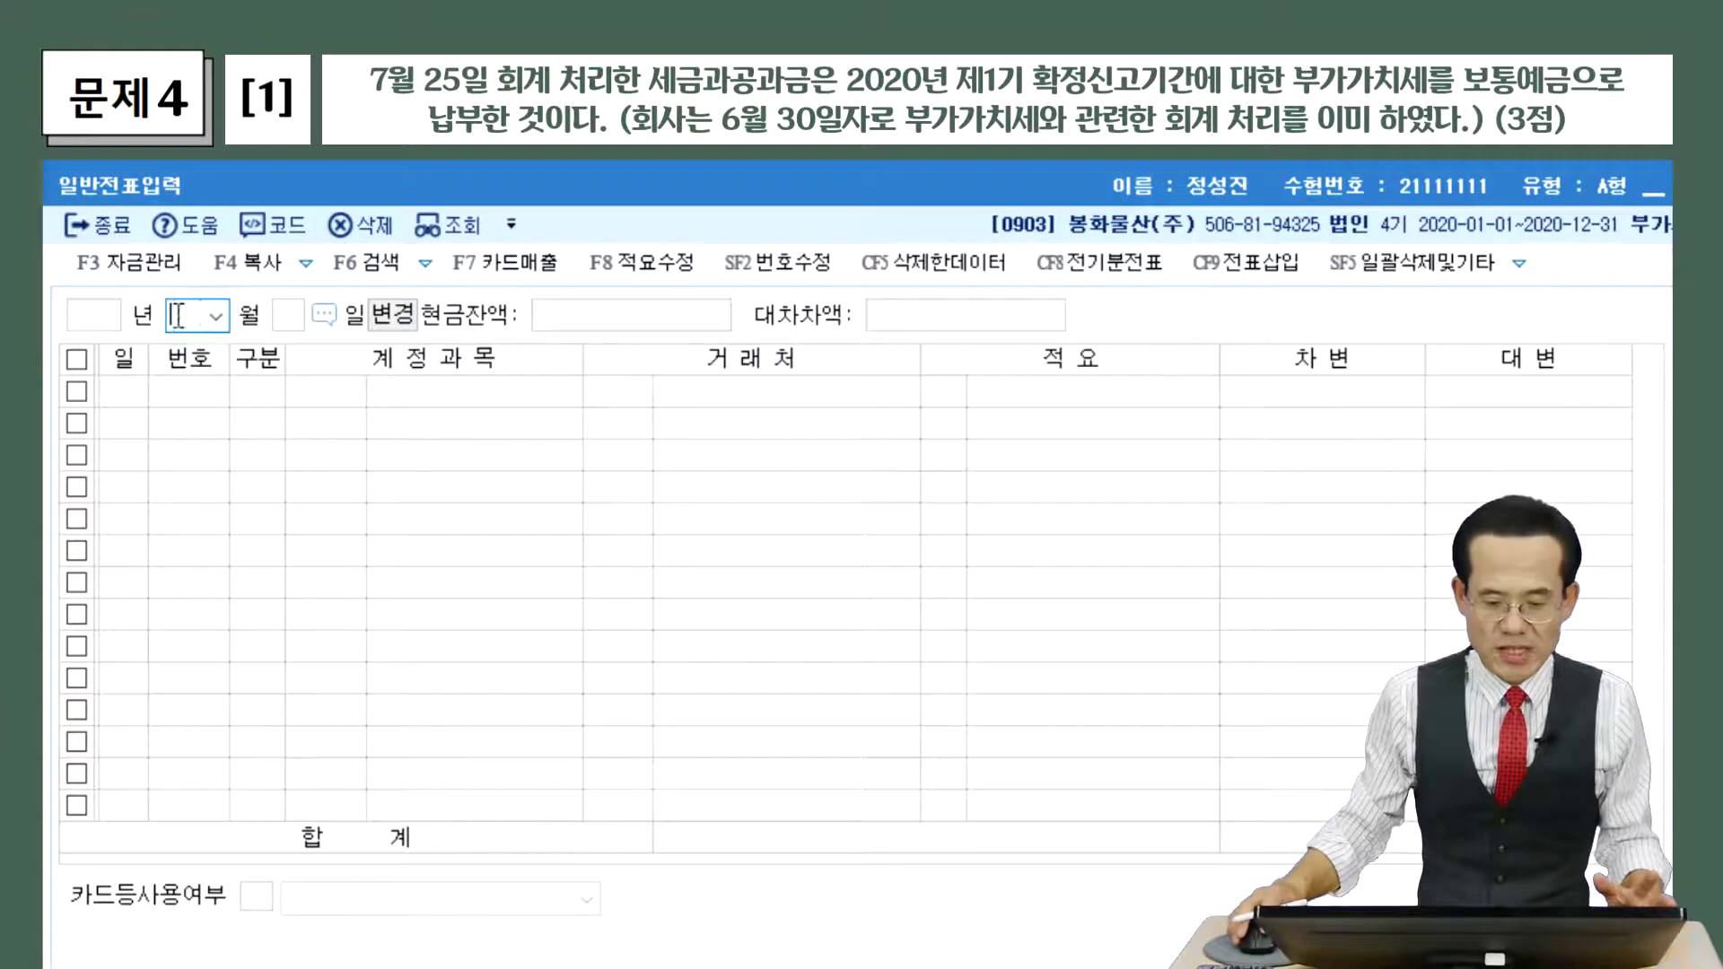
type("7")
key("Return")
type("25")
key("Return")
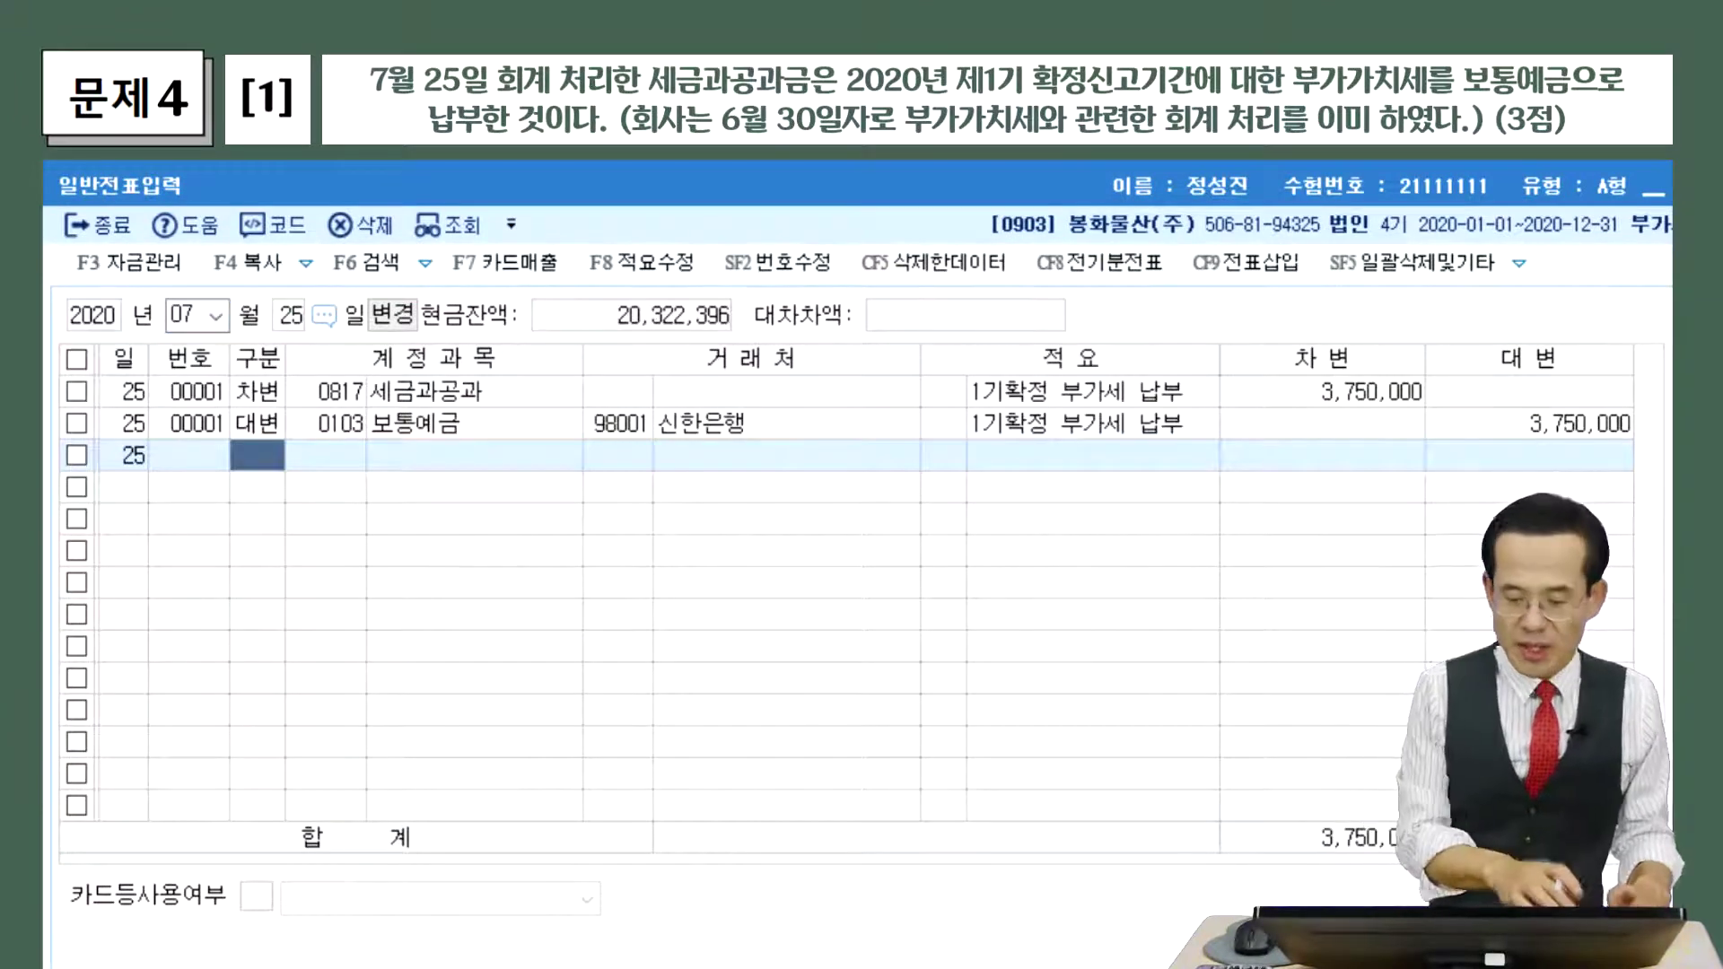
left_click_drag(286, 418, 496, 412)
mouse_move(292, 420)
left_mouse_down()
mouse_move(516, 370)
mouse_move(493, 414)
left_mouse_up()
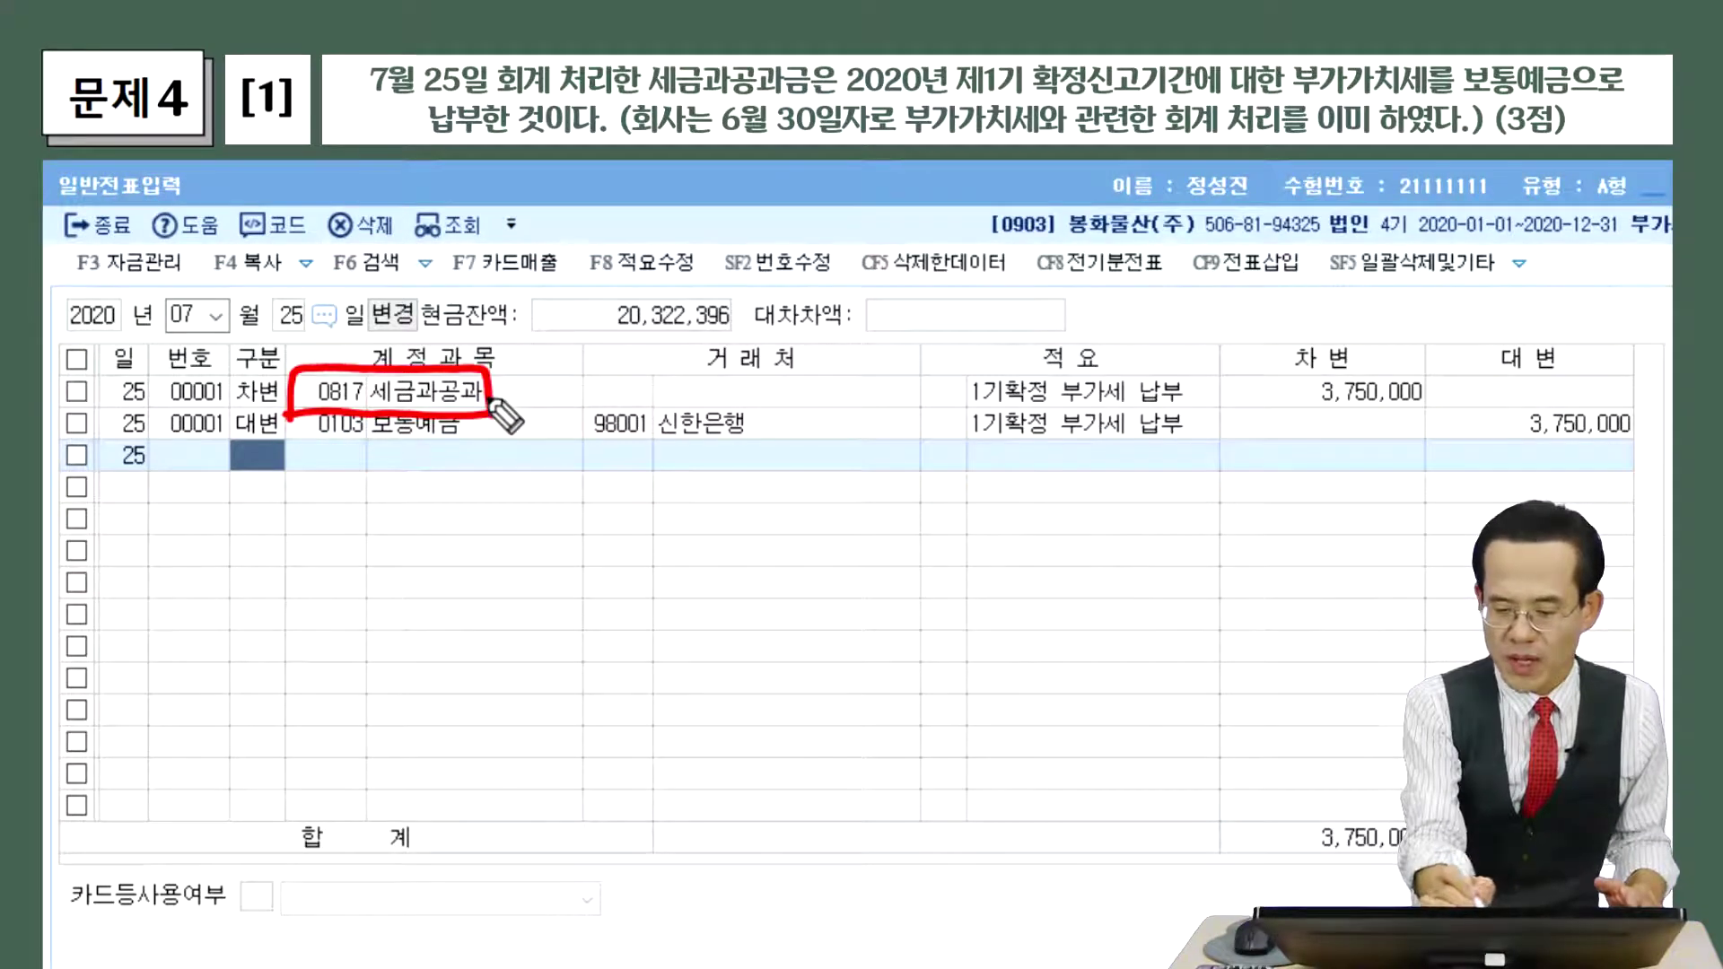
left_click_drag(967, 415, 1193, 416)
mouse_move(1381, 426)
left_mouse_down()
mouse_move(1337, 358)
mouse_move(1427, 431)
mouse_move(1392, 418)
left_mouse_up()
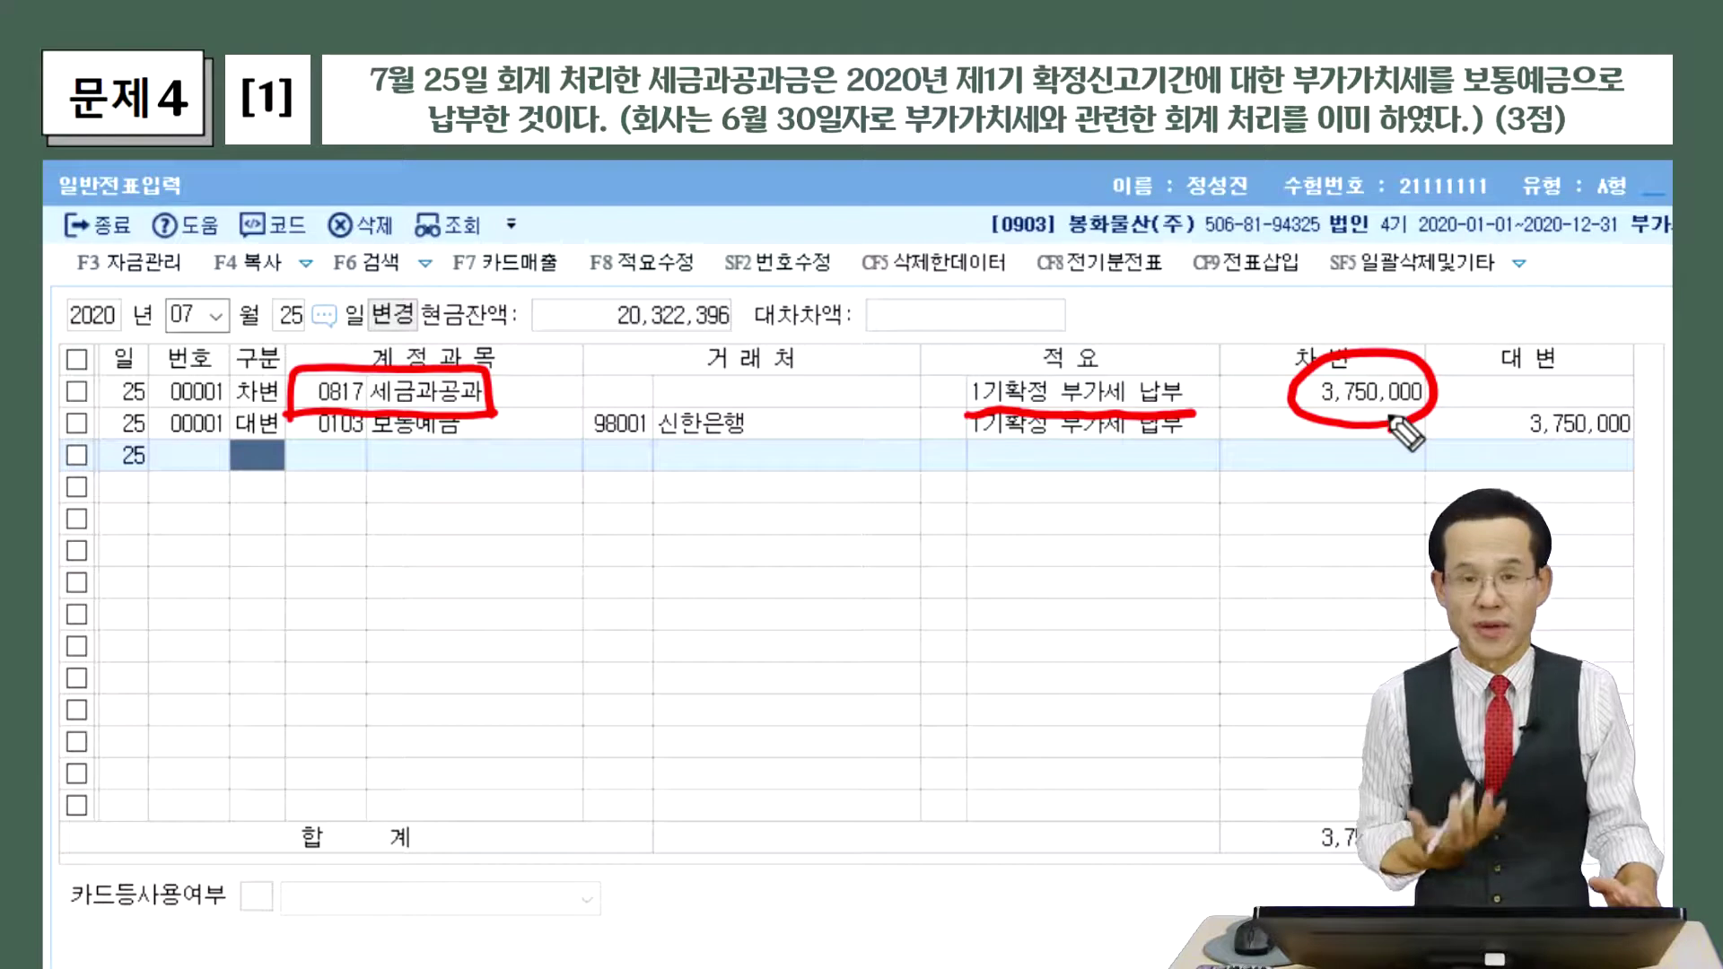
key("Escape")
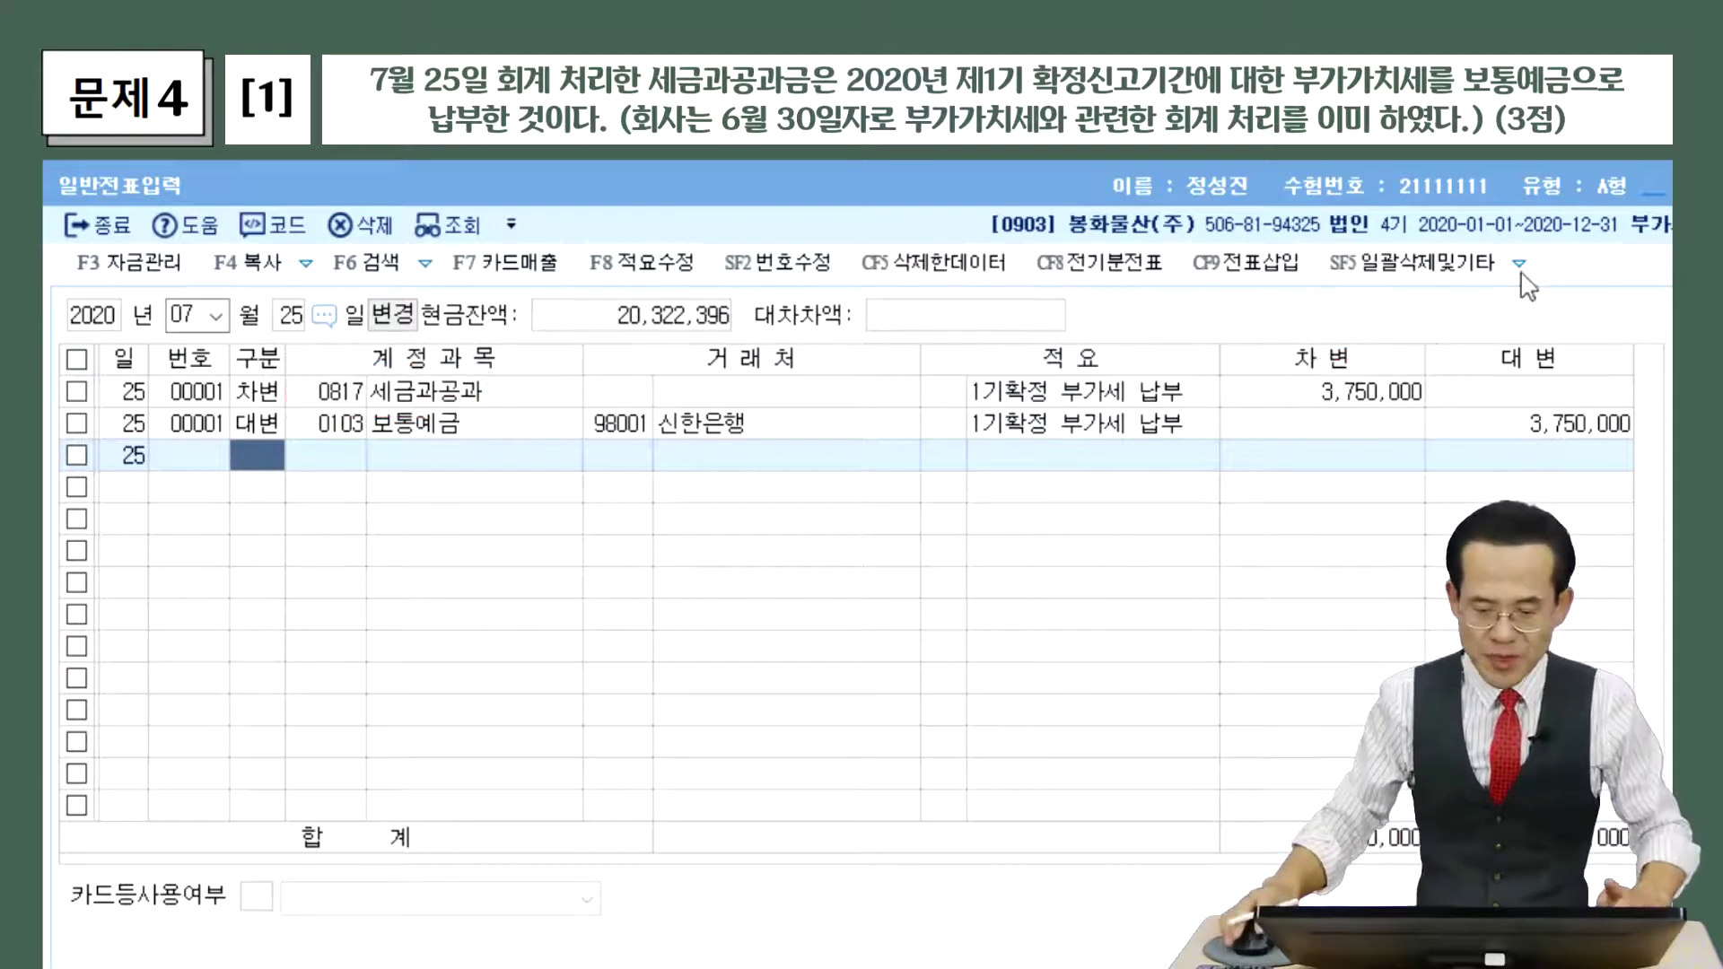
Load the general vouchers dated June 30 to check the VAT settlement entry.
left_click(184, 315)
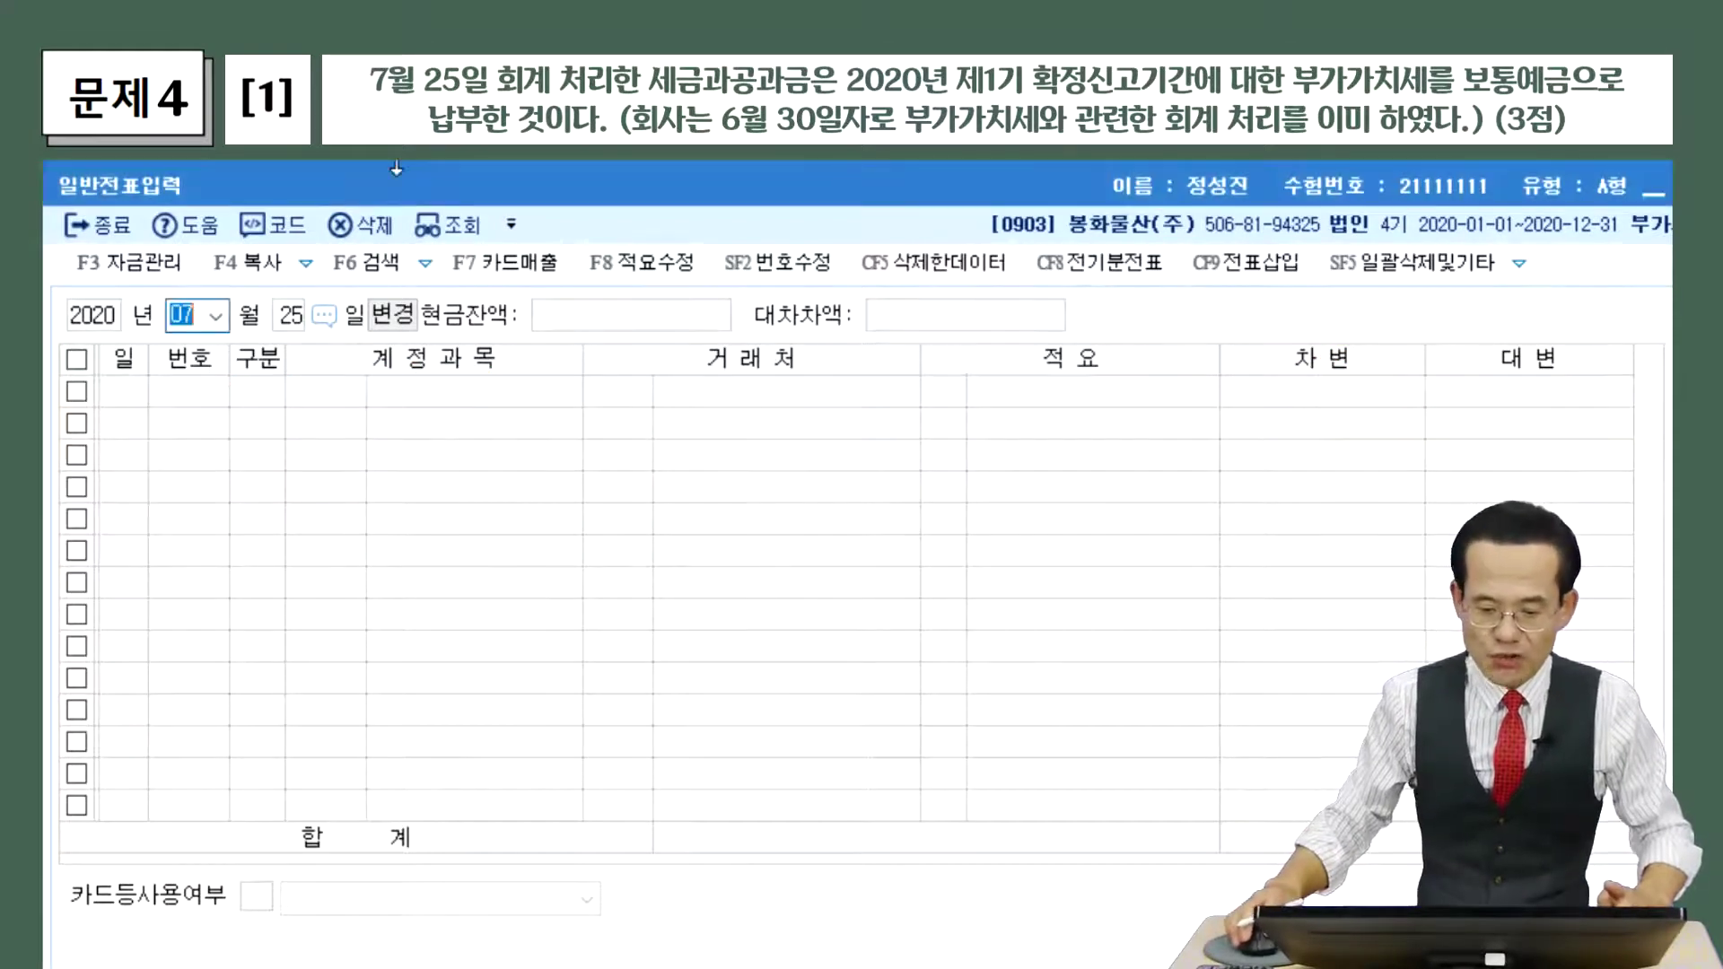
type("06")
key("Return")
type("30")
key("Return")
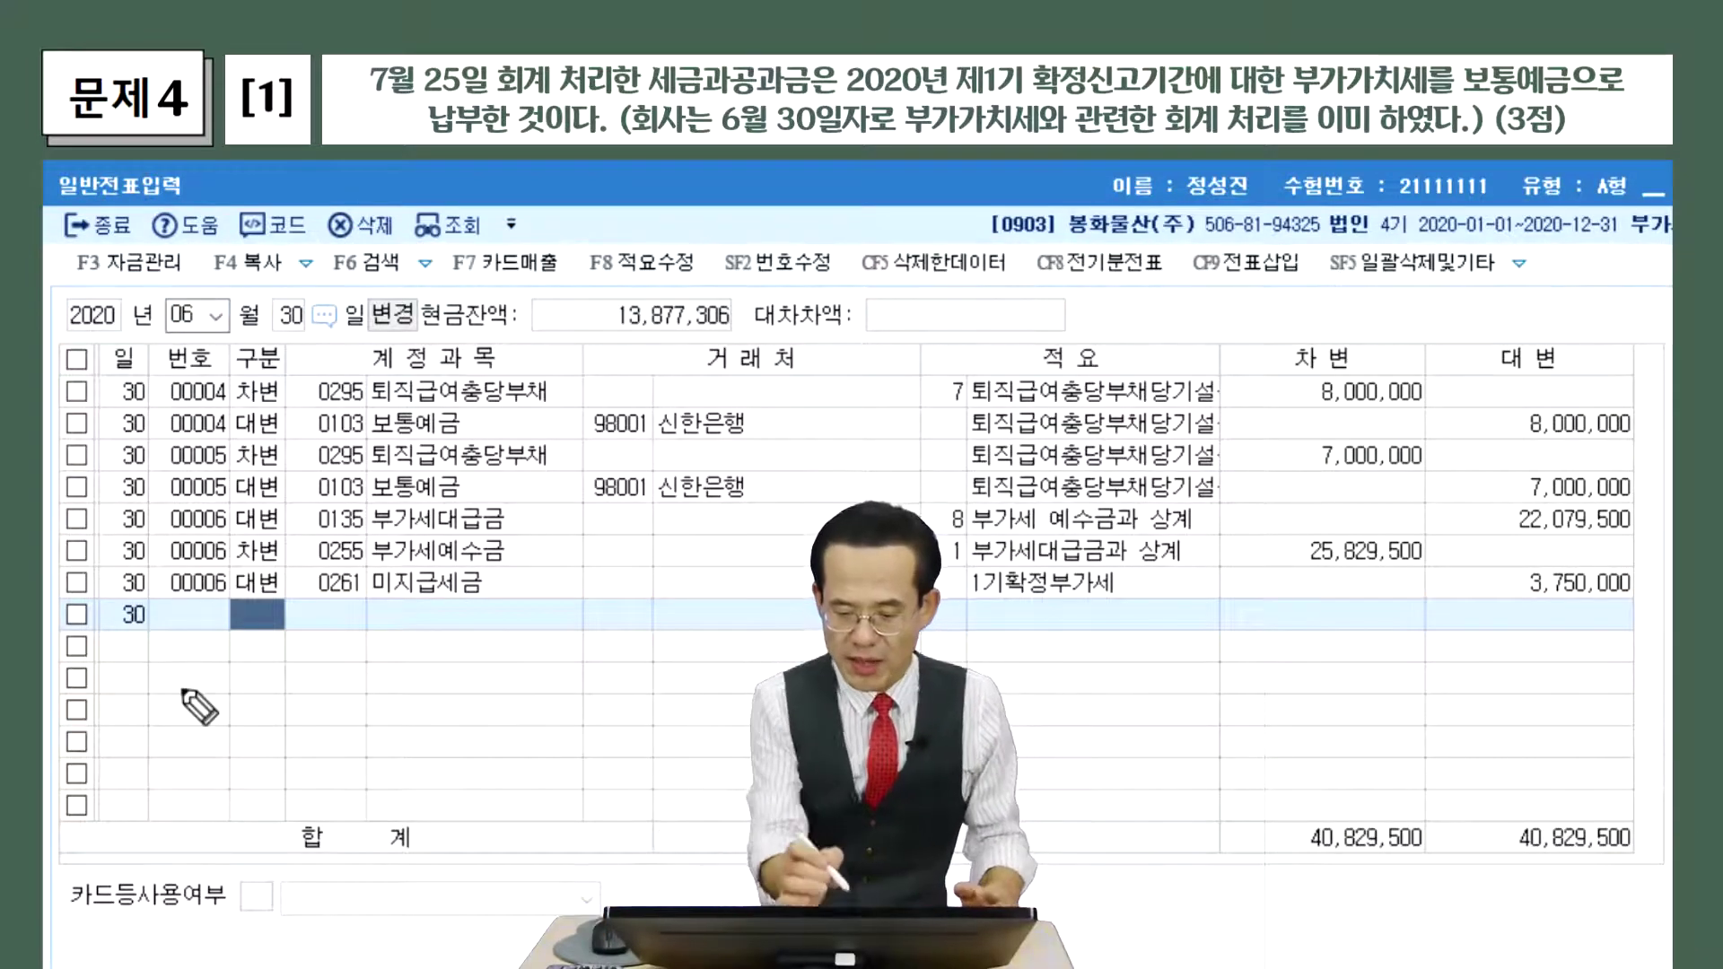
left_click_drag(235, 504, 232, 619)
mouse_move(528, 508)
left_mouse_down()
mouse_move(550, 588)
mouse_move(523, 614)
left_mouse_up()
left_click_drag(359, 539, 475, 538)
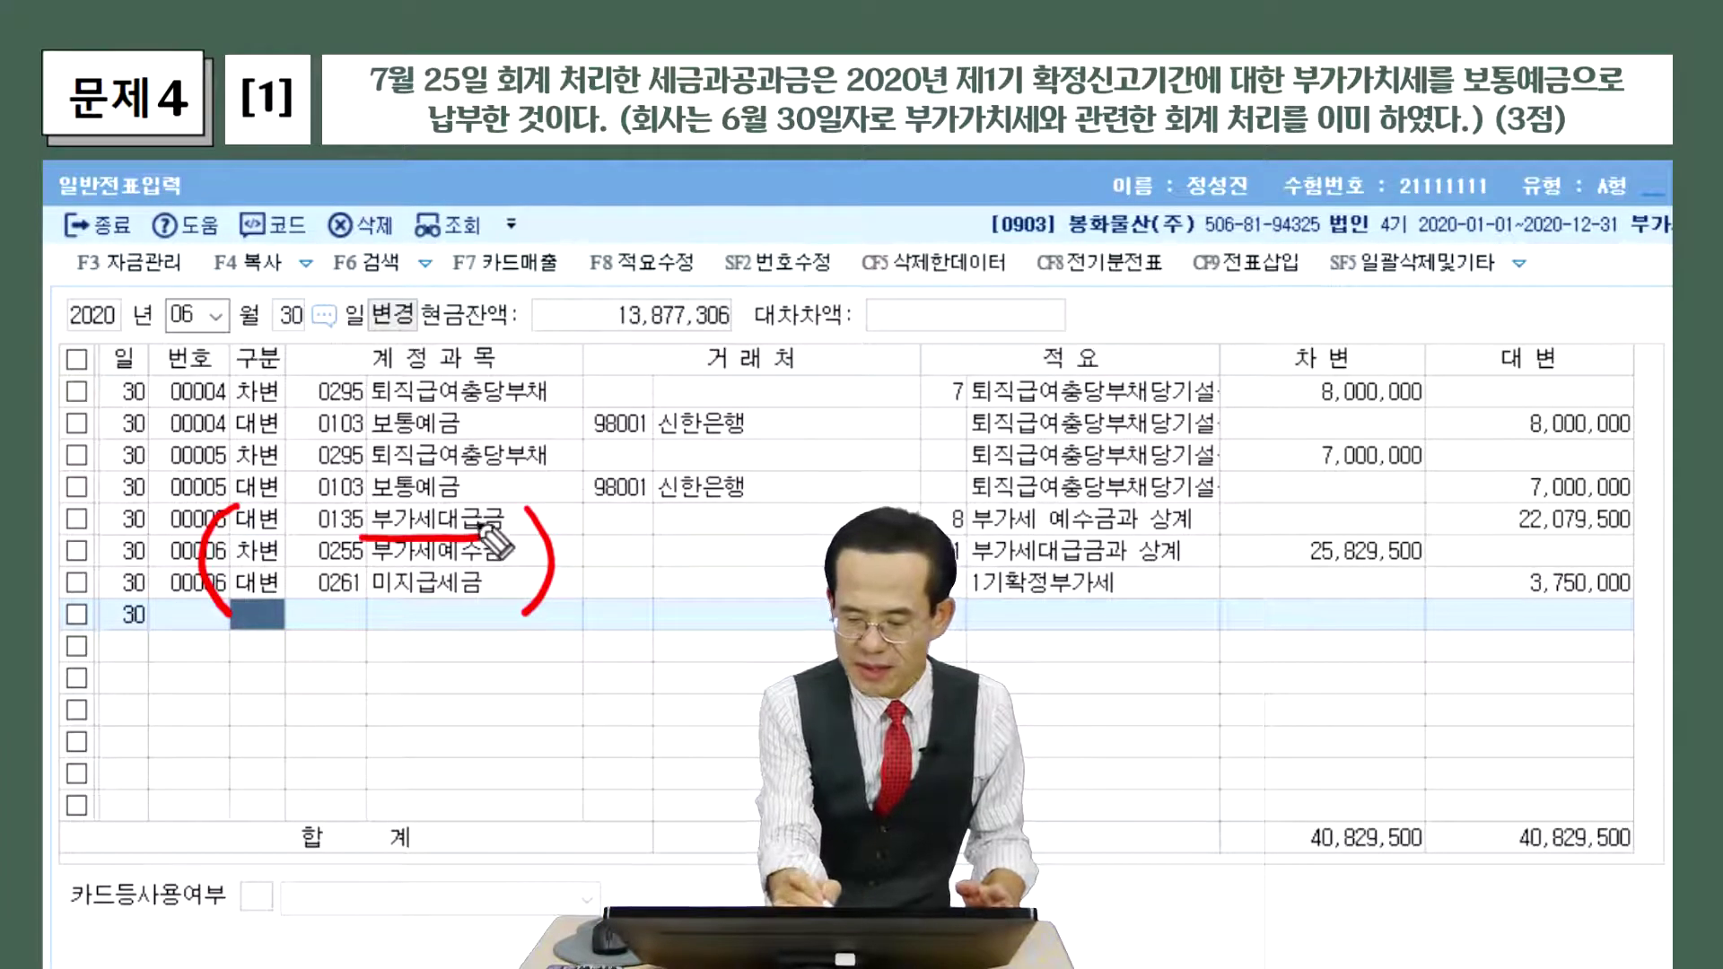
left_click_drag(1492, 539, 1602, 537)
left_click_drag(357, 566, 502, 564)
left_click_drag(1288, 577, 1412, 575)
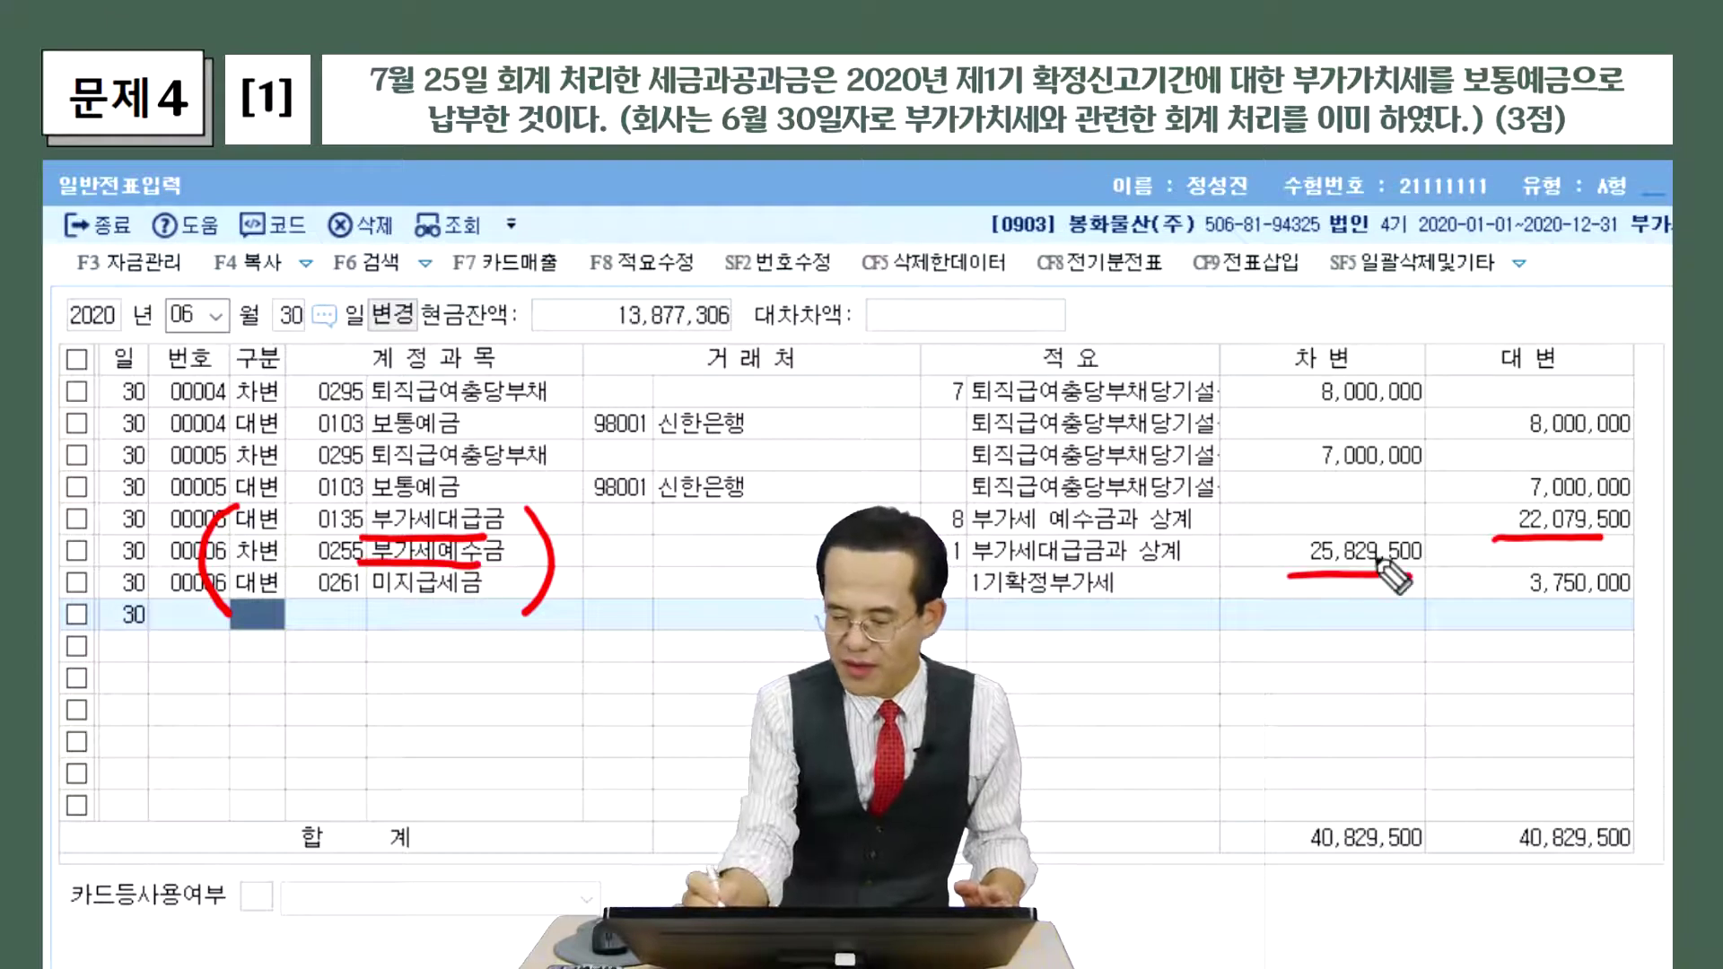
left_click_drag(356, 613, 491, 608)
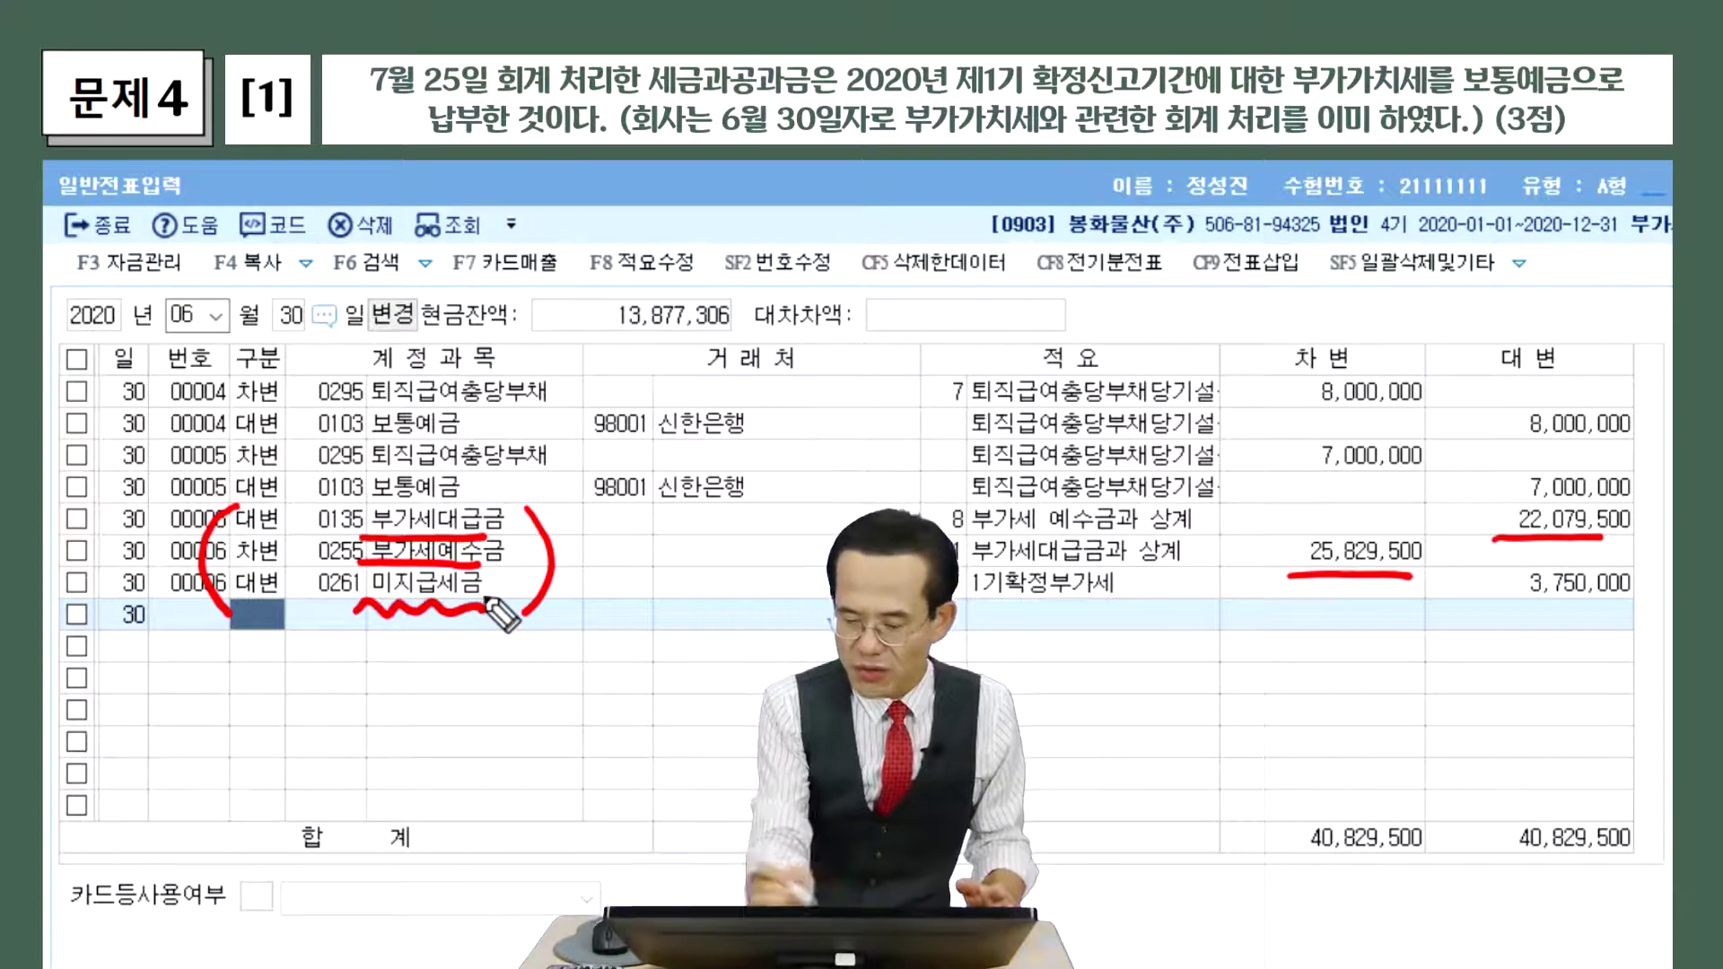
mouse_move(1610, 623)
left_mouse_down()
mouse_move(1493, 588)
mouse_move(1628, 549)
mouse_move(1597, 619)
left_mouse_up()
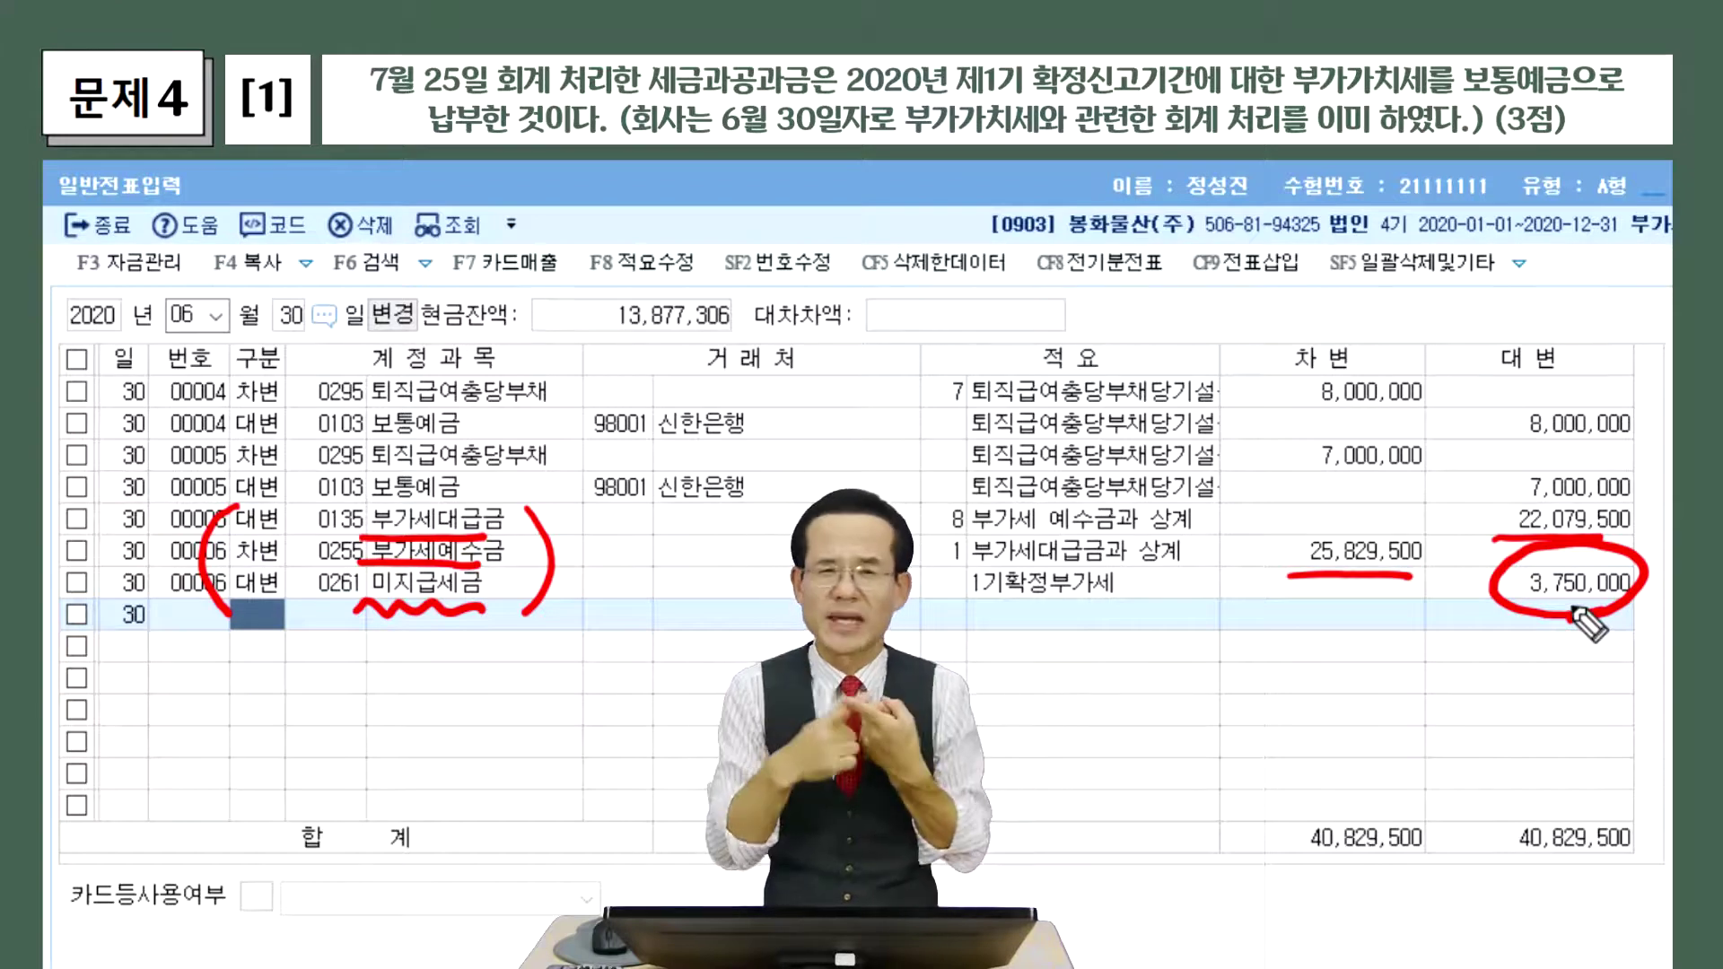
mouse_move(1485, 565)
left_mouse_down()
mouse_move(1472, 574)
mouse_move(1432, 539)
mouse_move(1464, 557)
left_mouse_up()
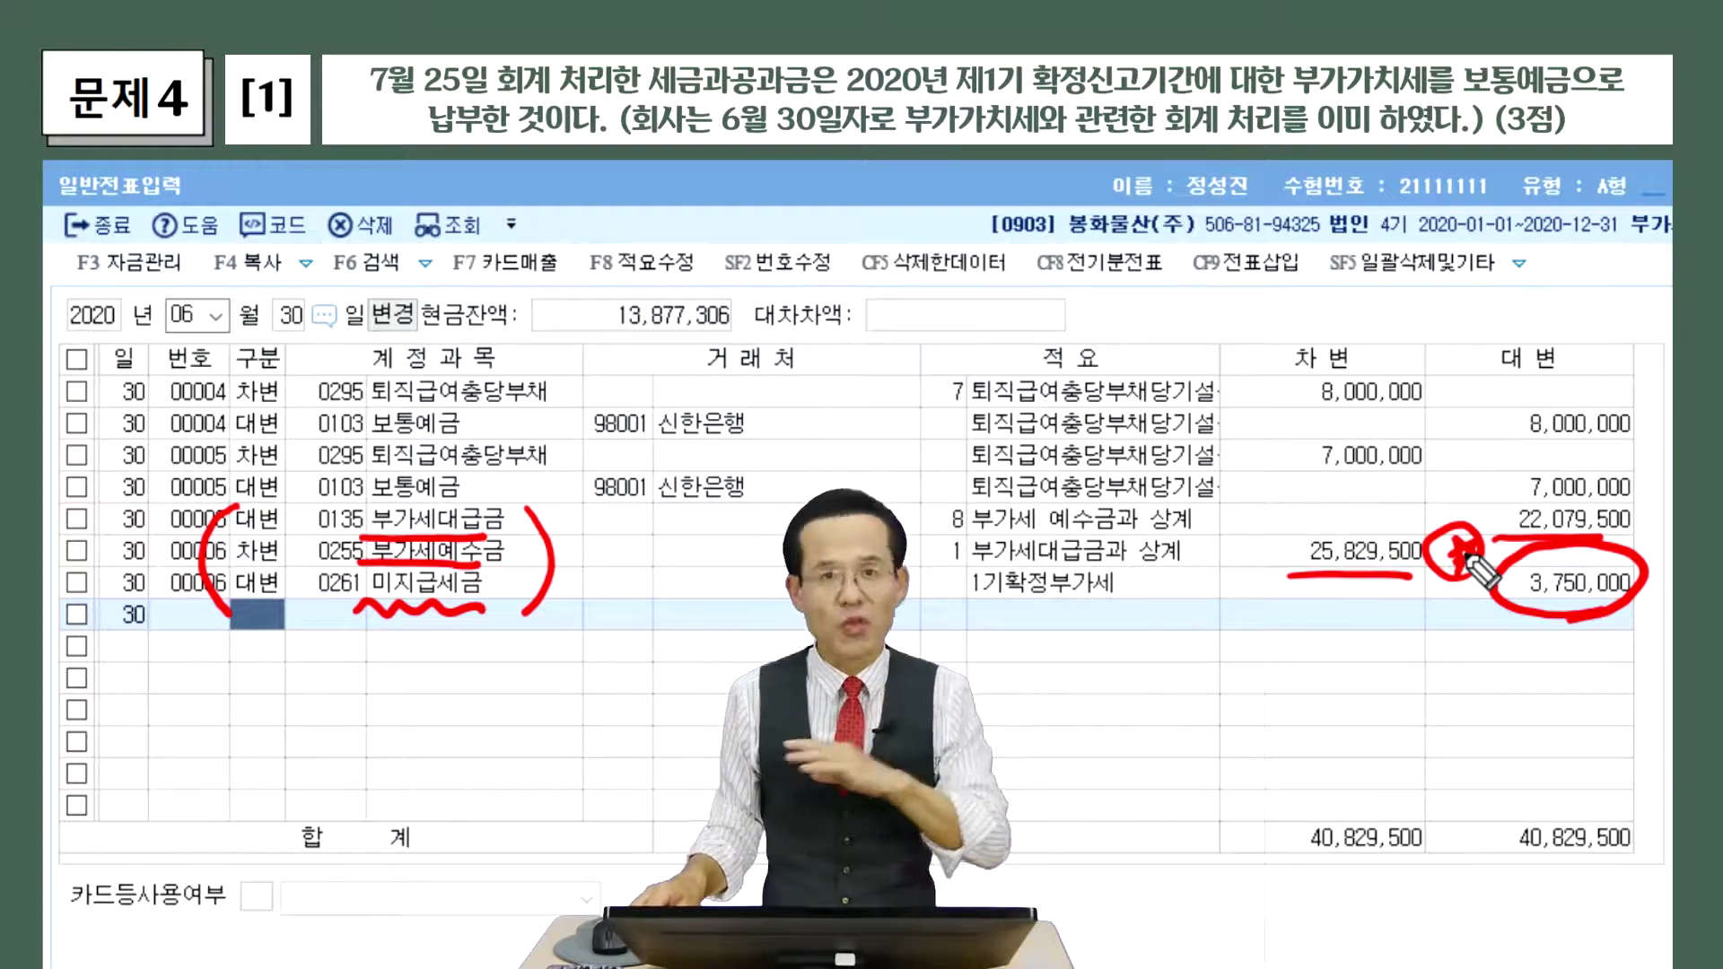
key("Escape")
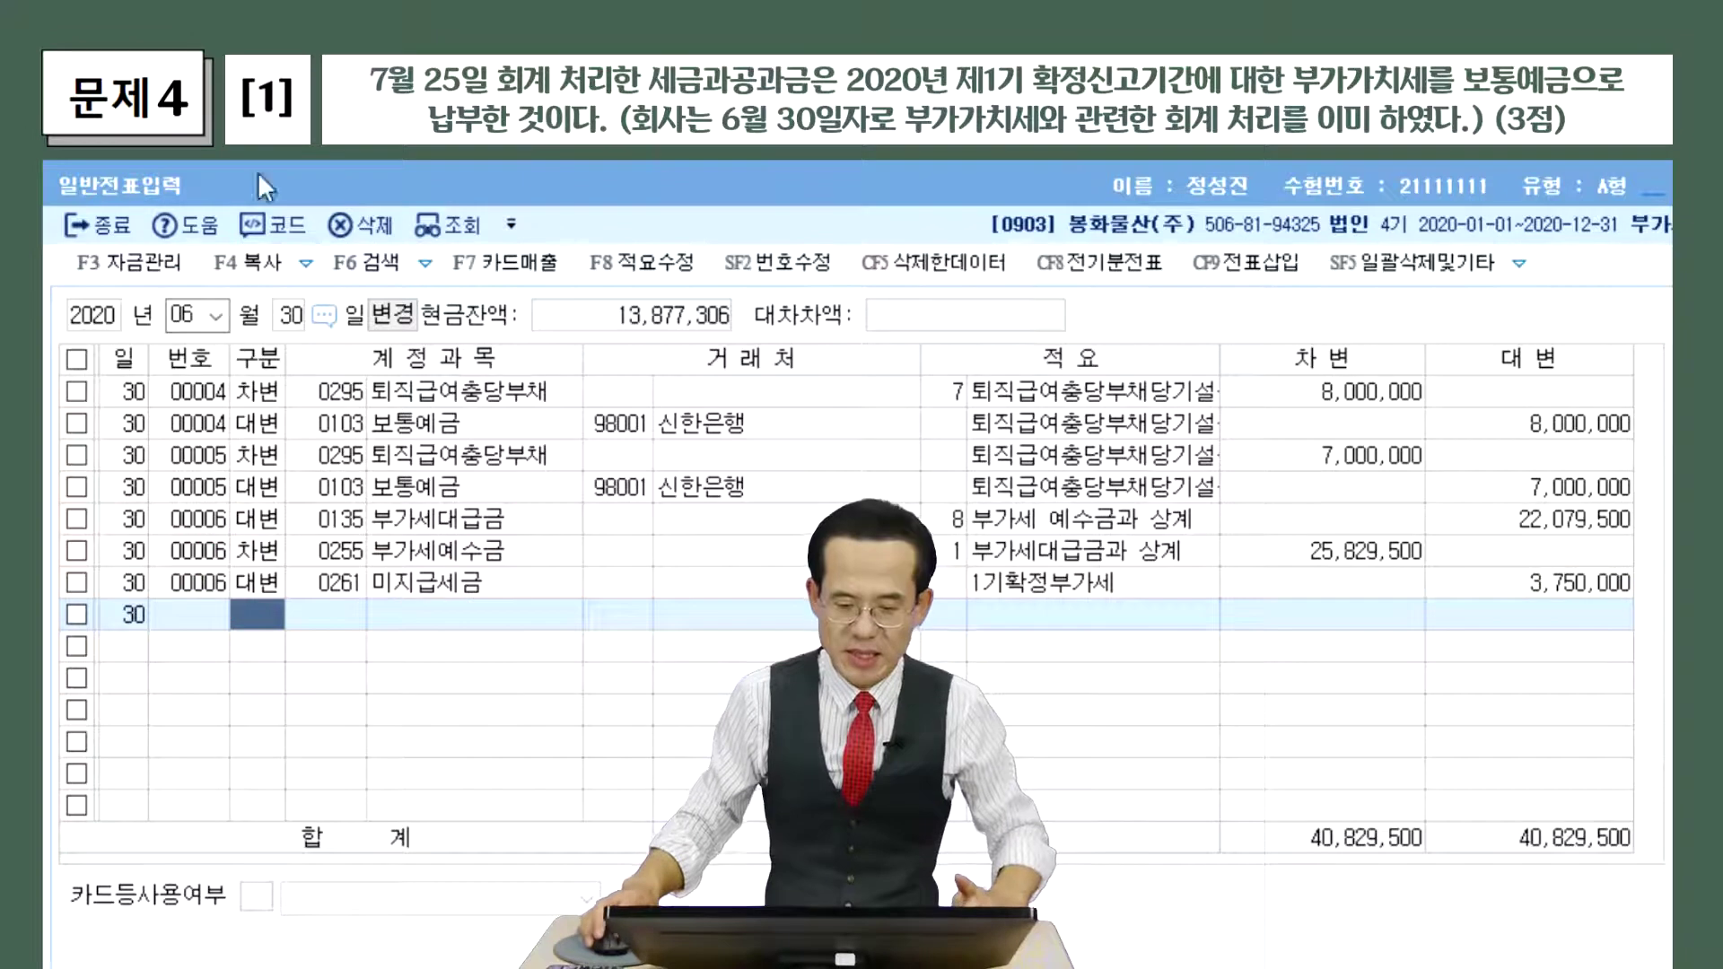
Switch general voucher entry back to the vouchers dated July 25.
left_click(216, 316)
key("Down")
key("Return")
type("25")
key("Return")
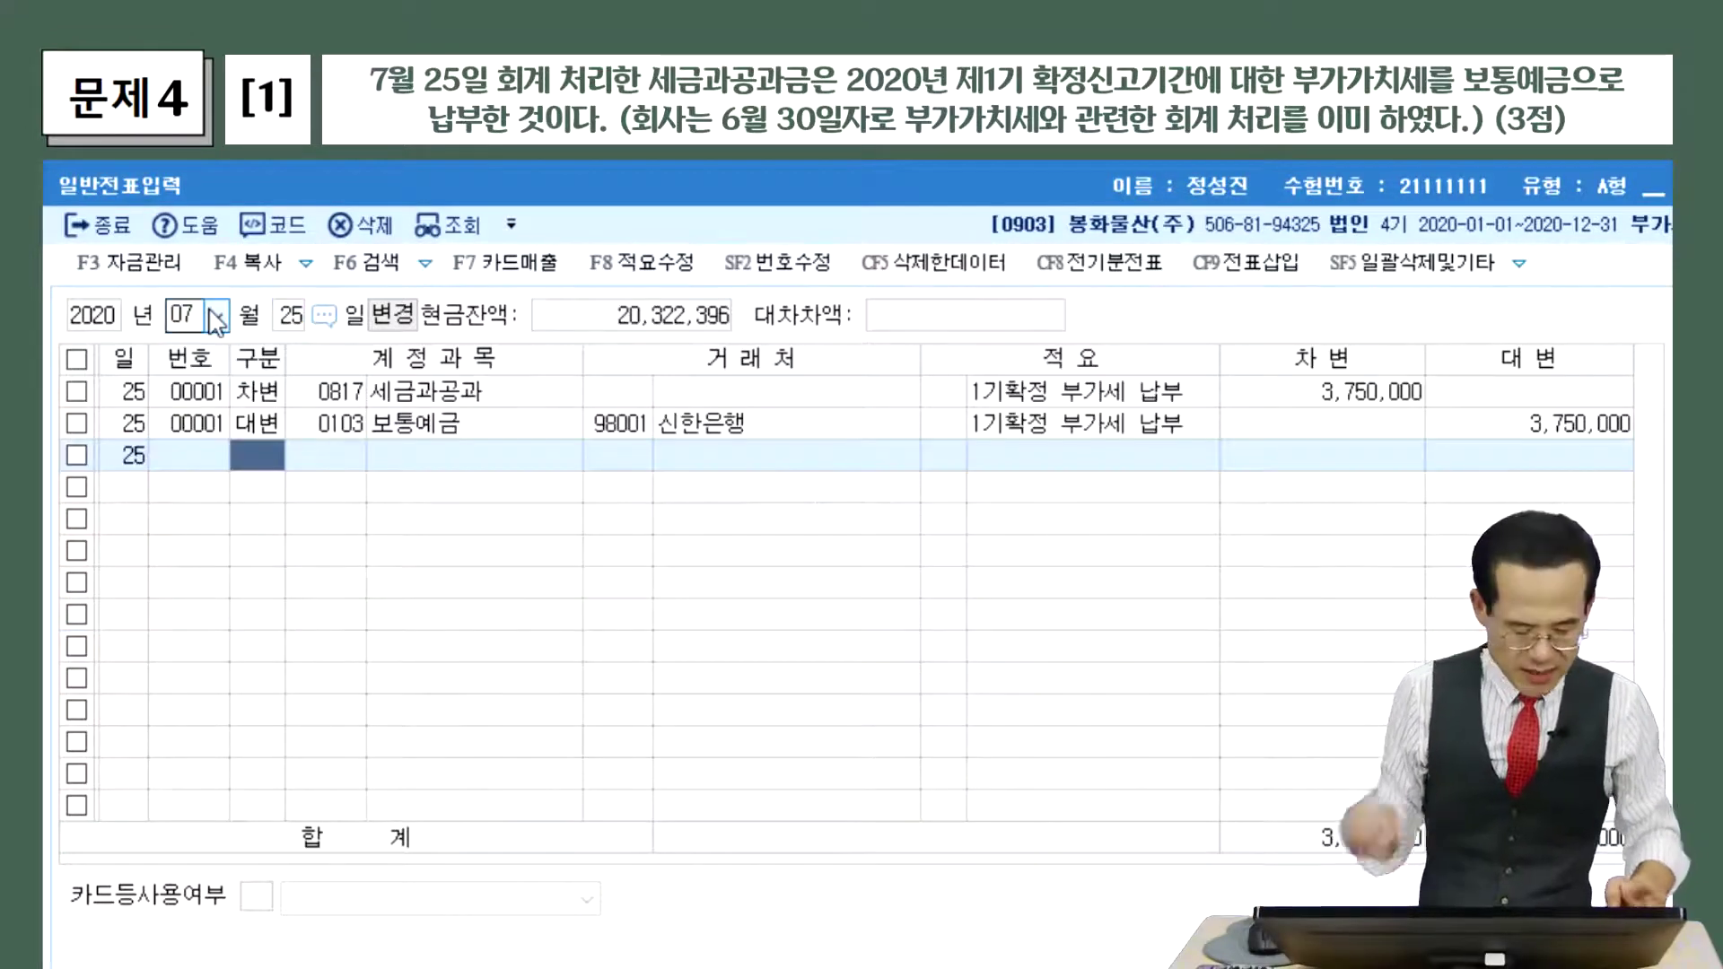
key("ctrl+2")
left_click_drag(302, 415, 493, 409)
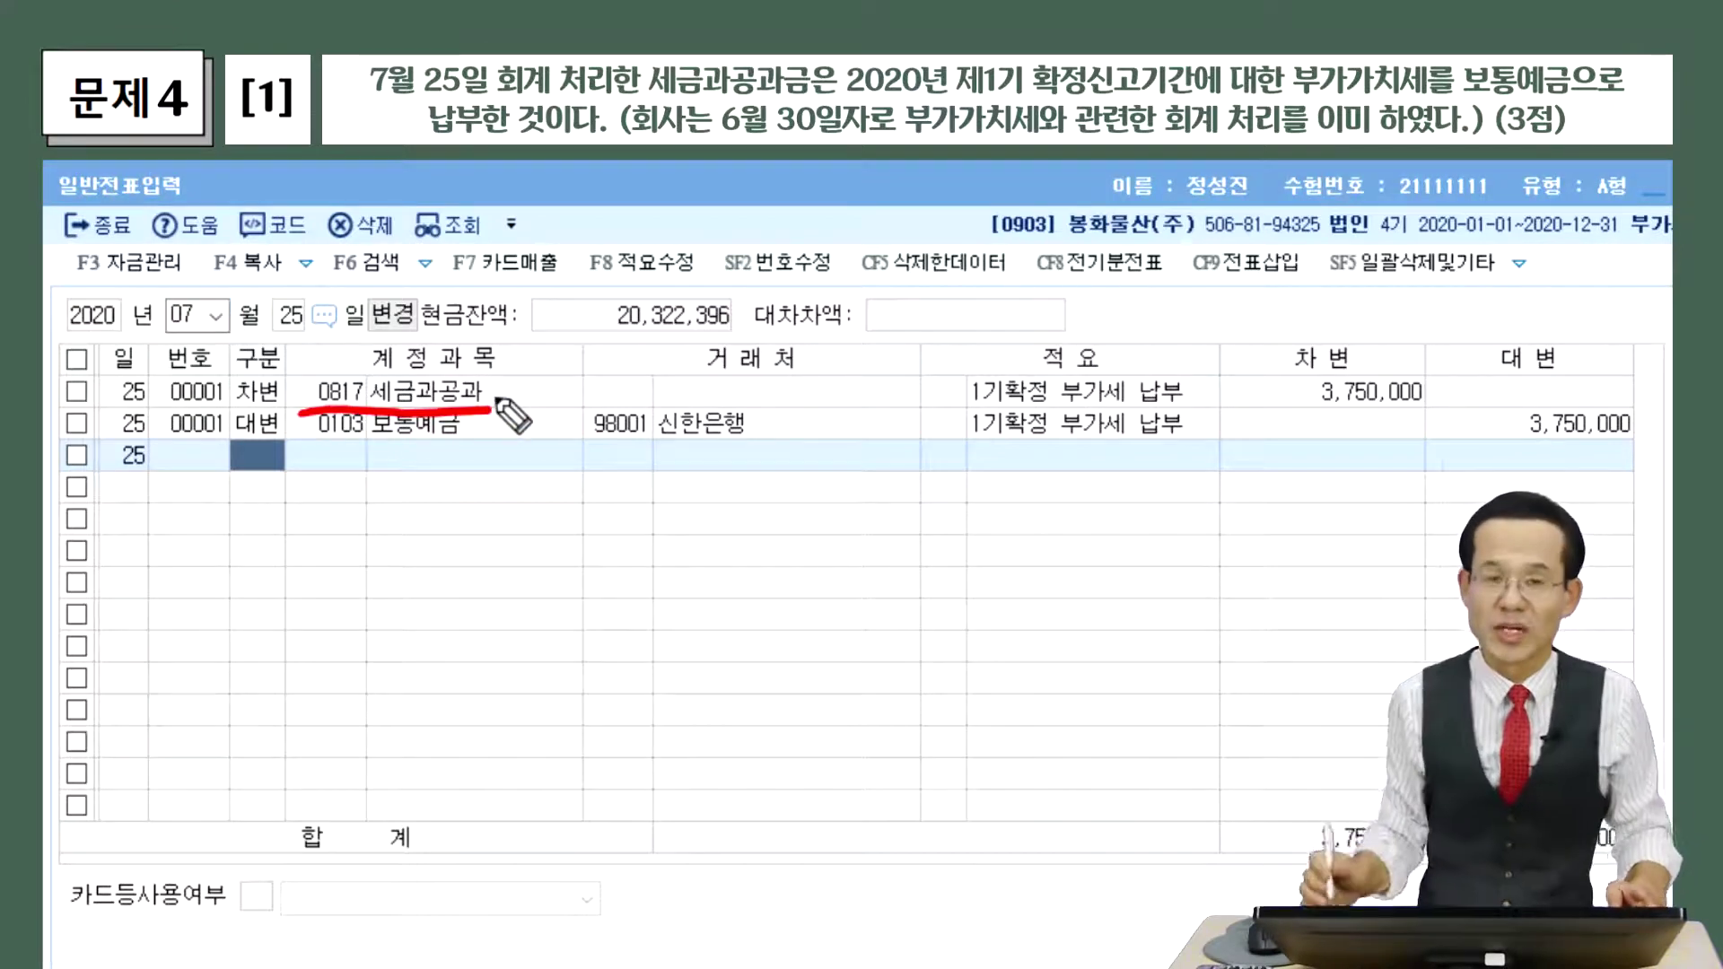
key("ctrl+1")
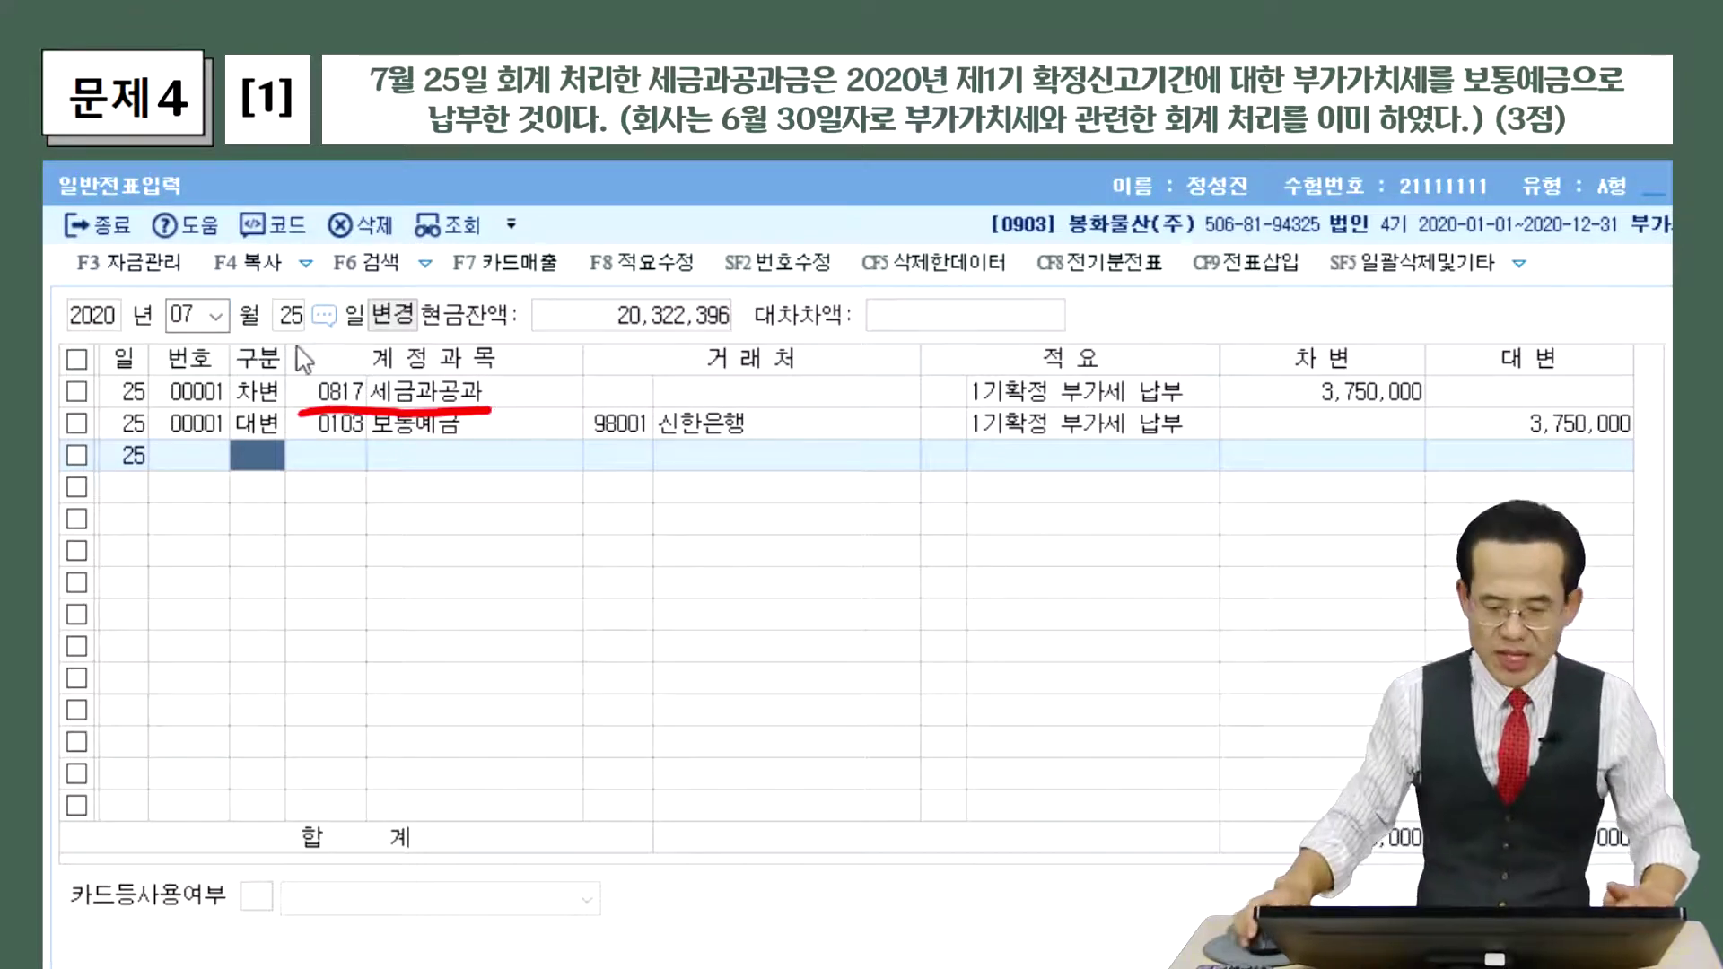
Change the account of the July 25 voucher's debit line to 0261 미지급세금, keep its other fields, and close general voucher entry.
left_click(240, 386)
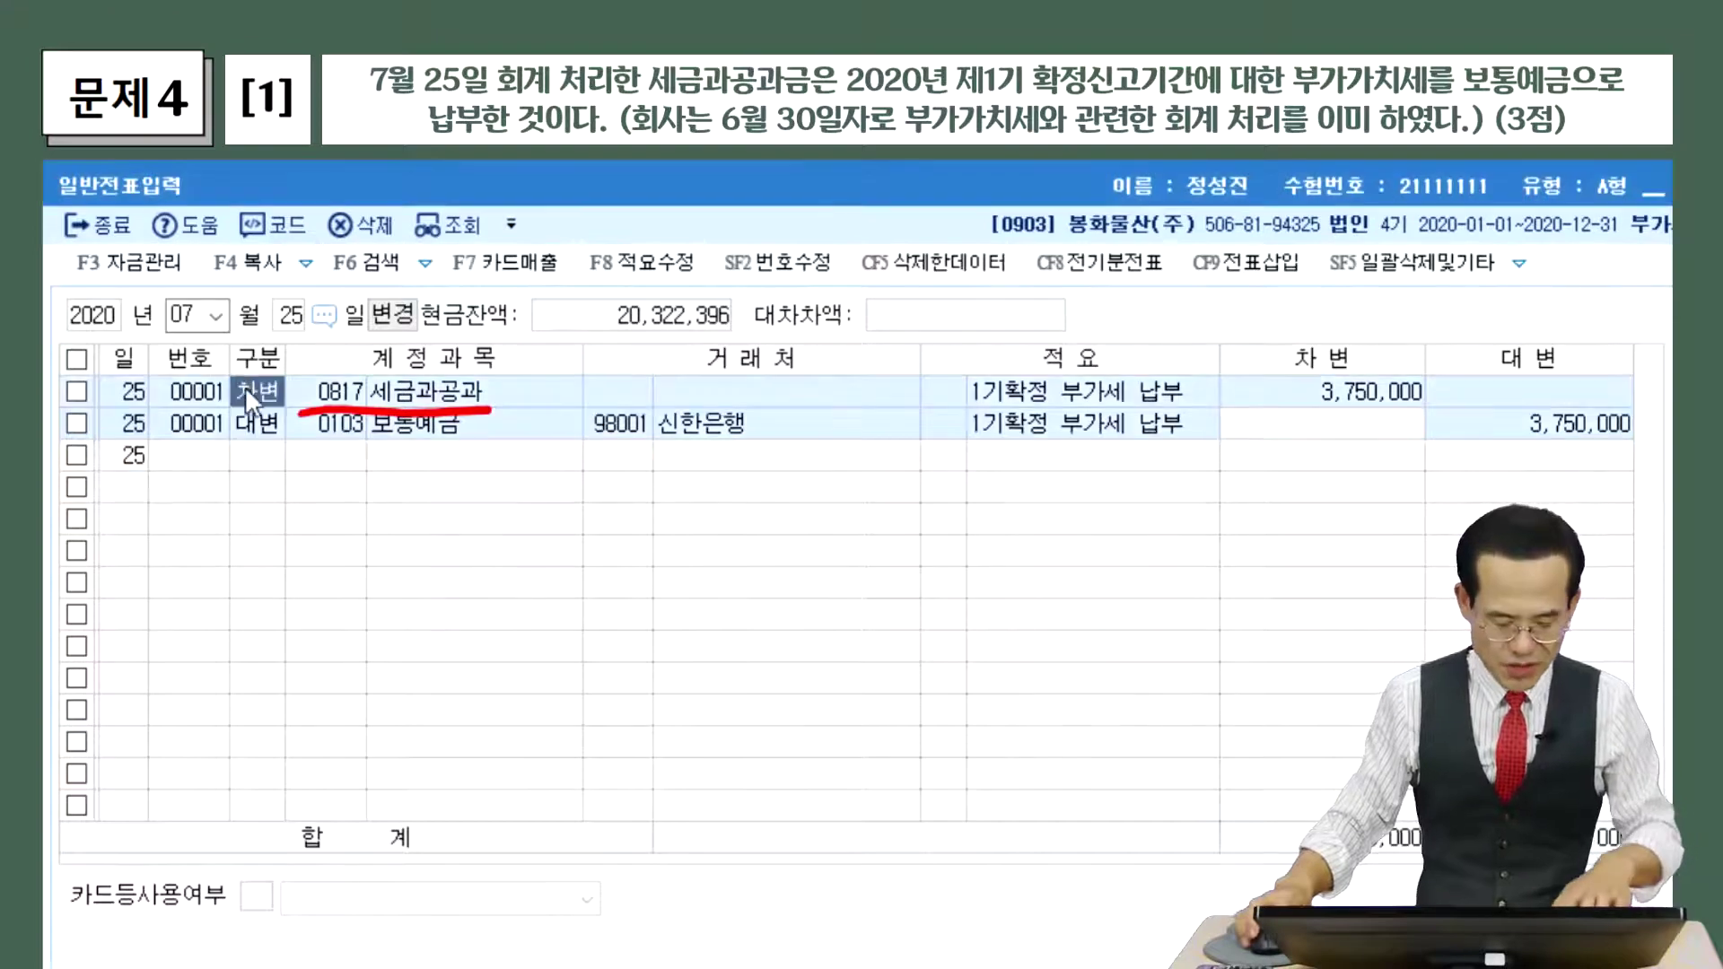
key("Return")
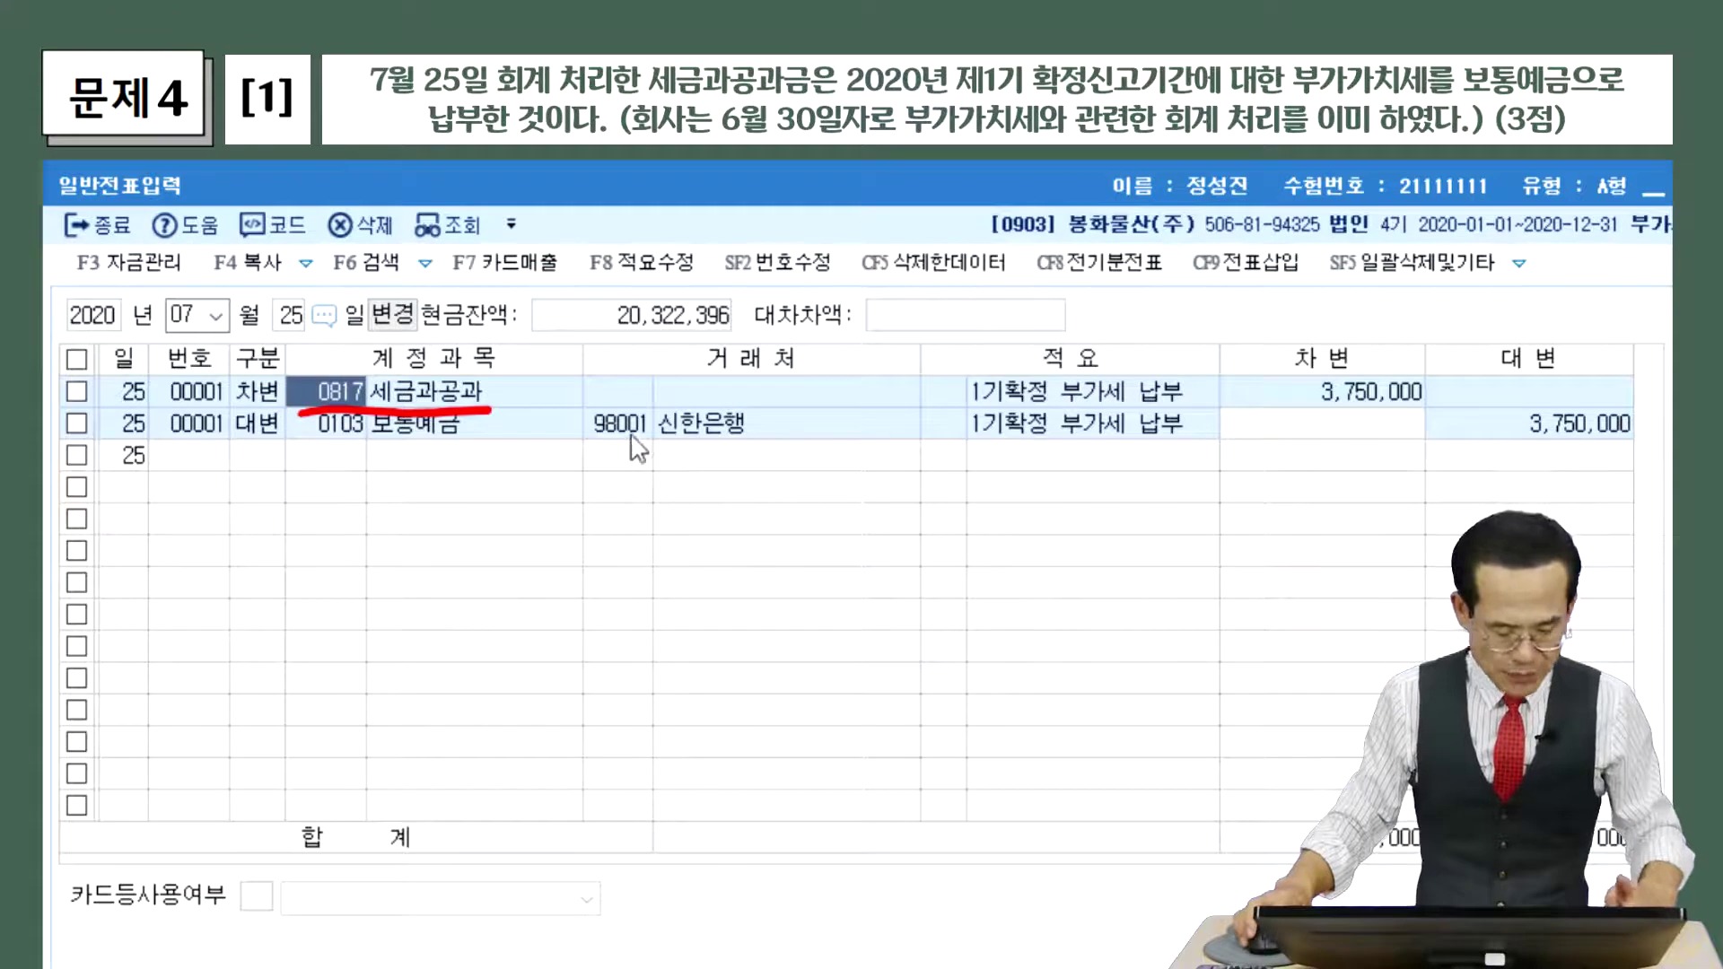
key("F2")
left_click_drag(639, 388, 566, 240)
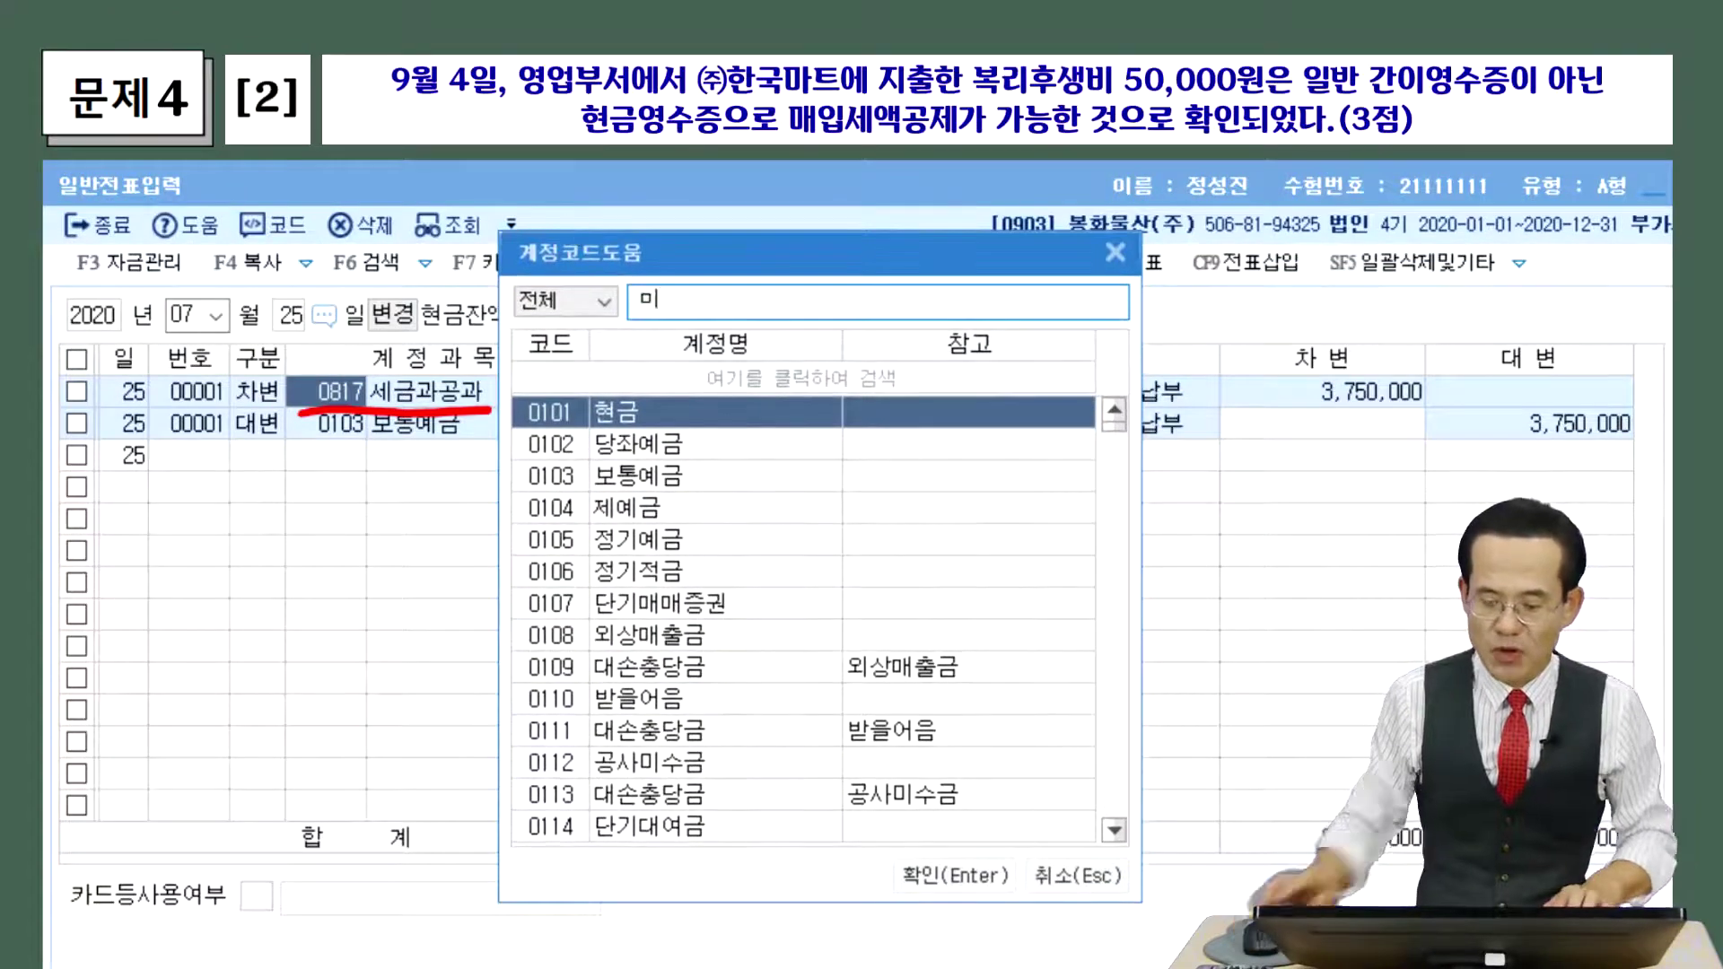
type("미지급세금")
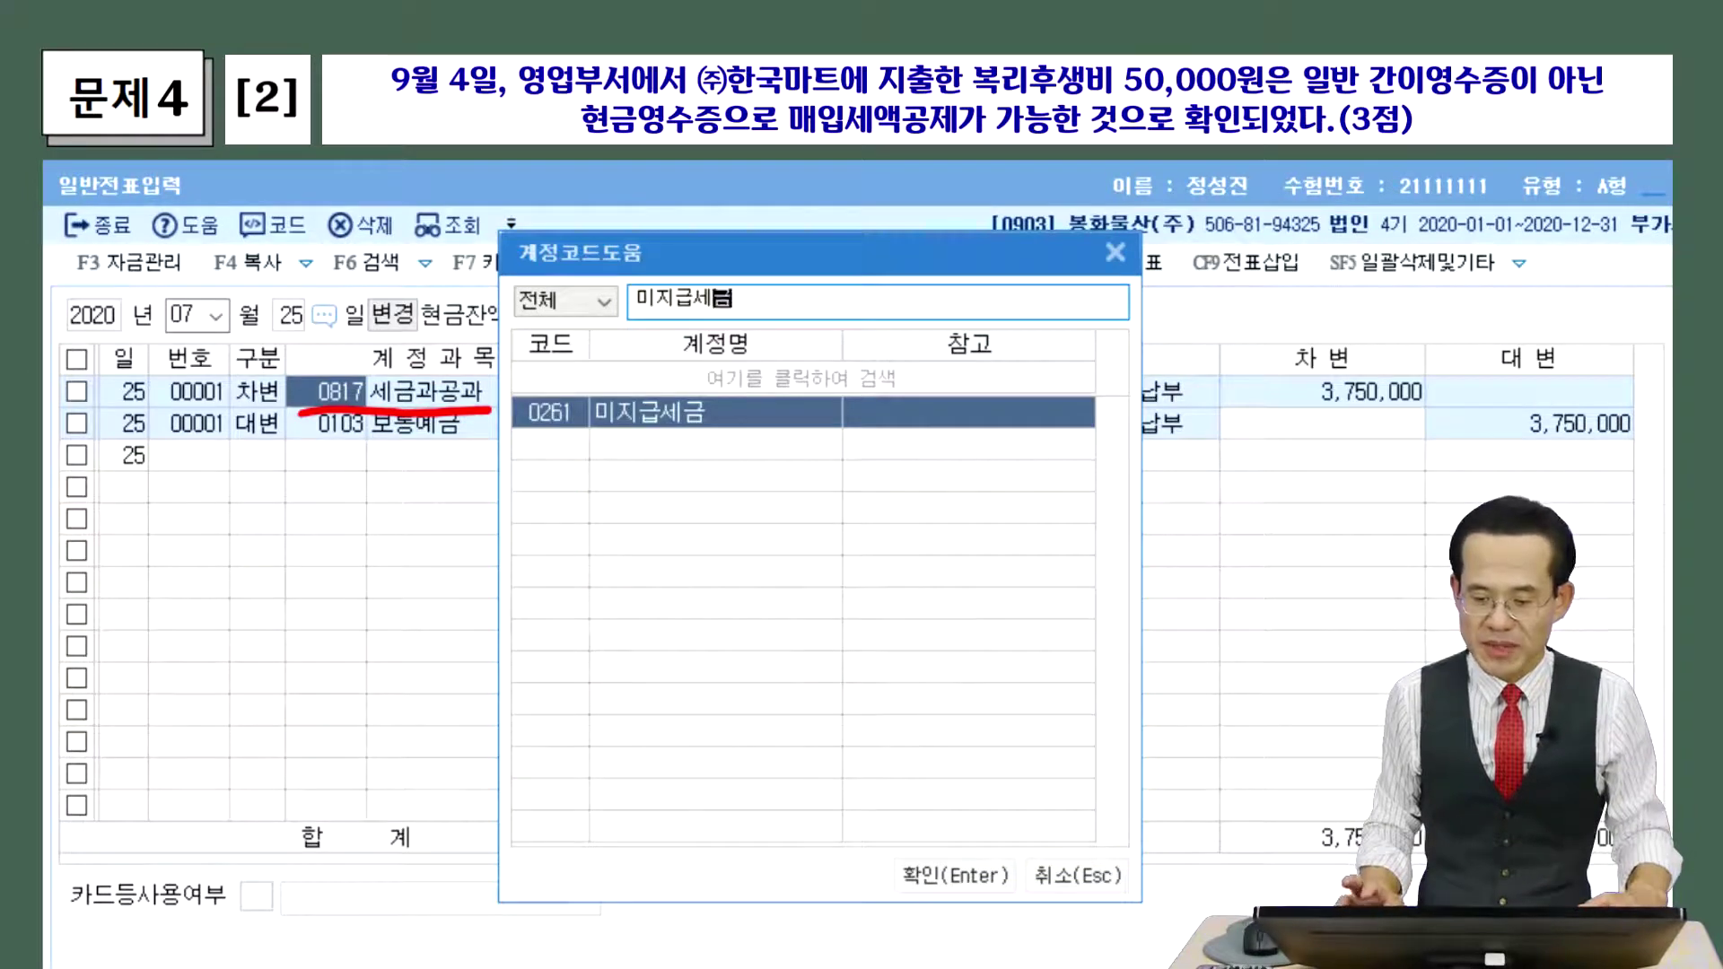
key("Return")
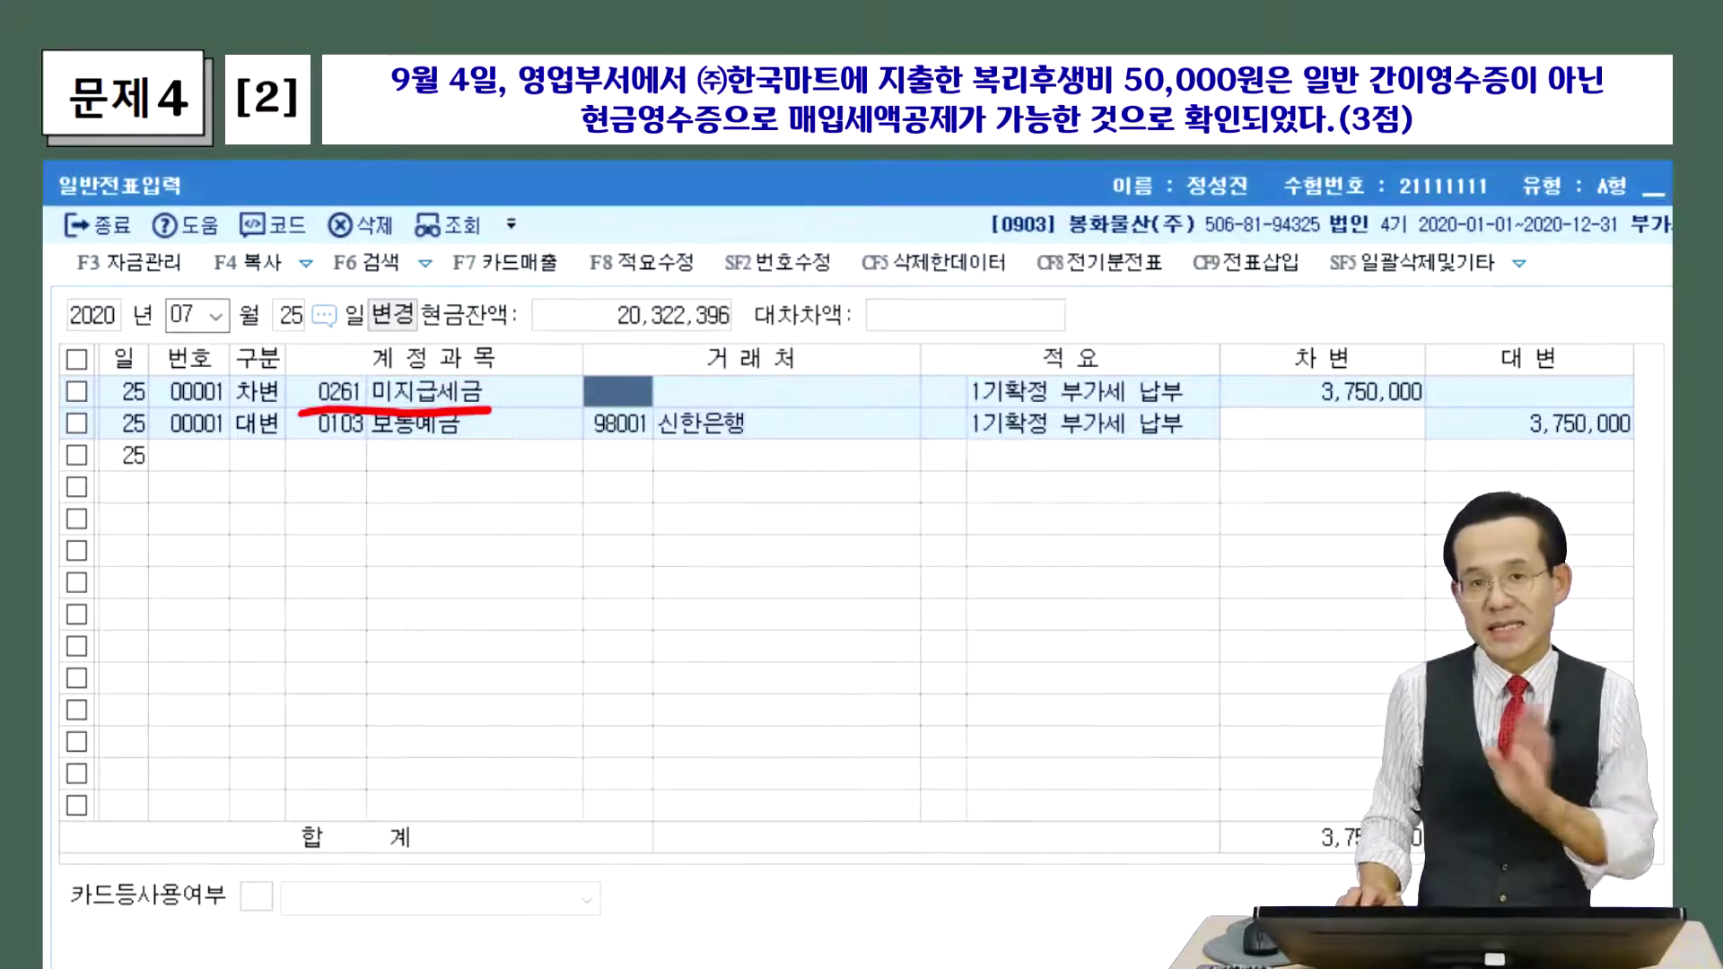
key("Return")
key("Return")
key("Return")
key("Return")
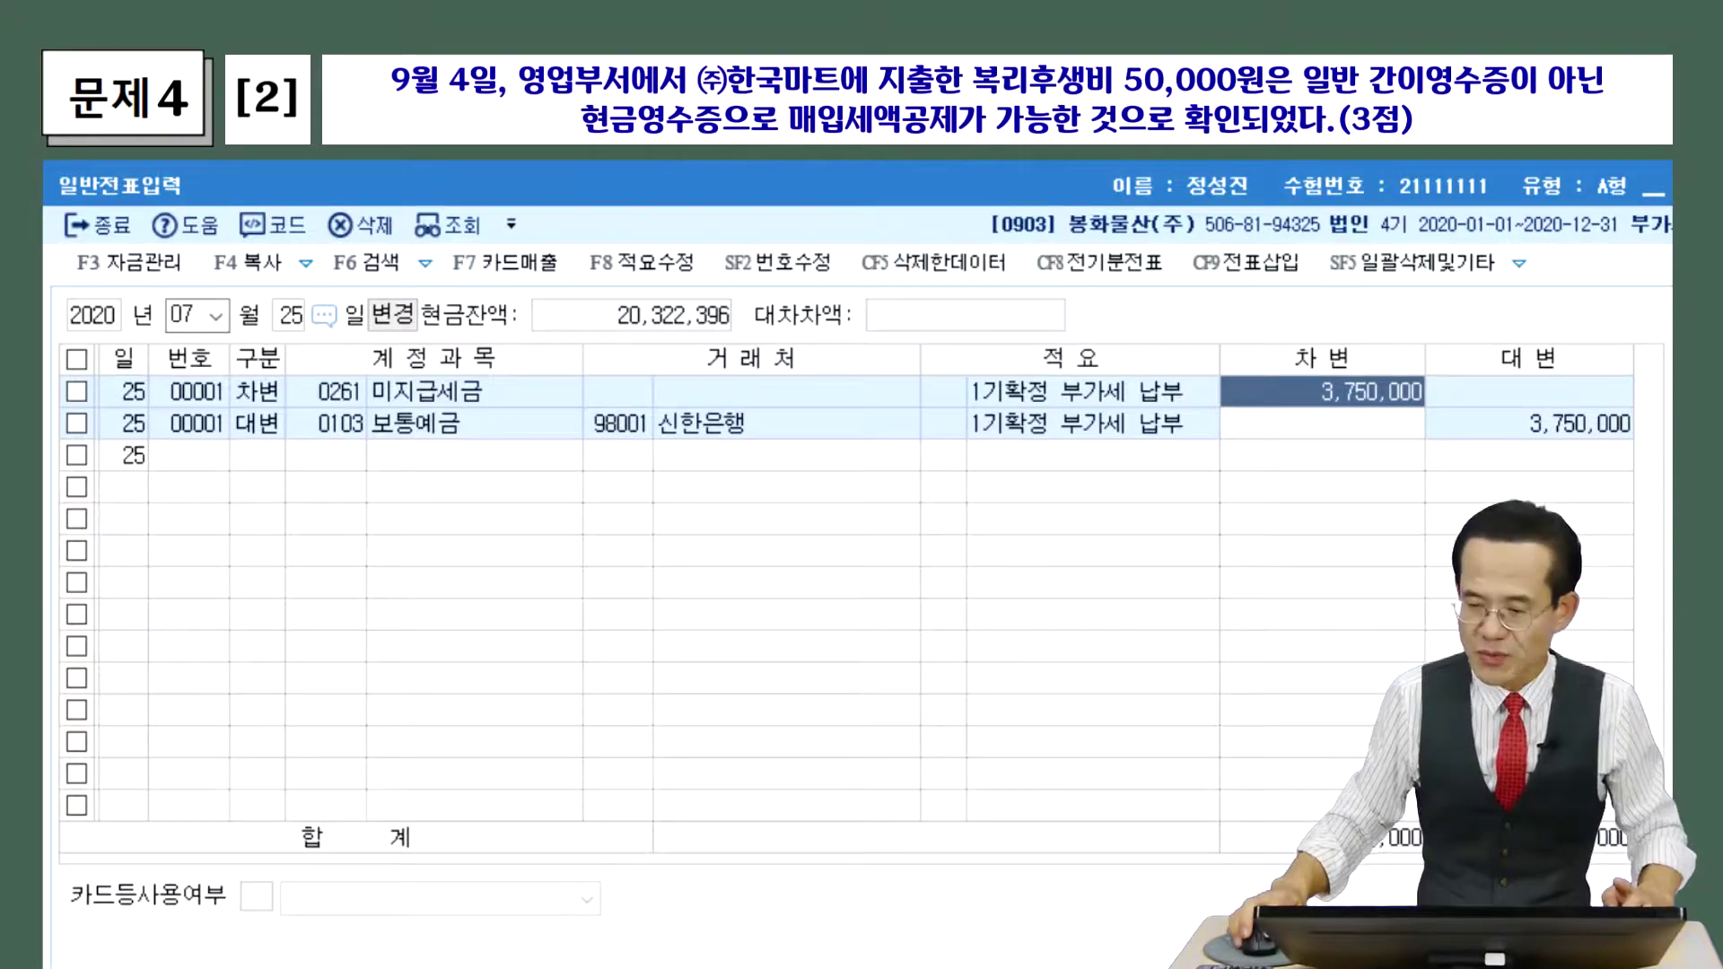
key("Escape")
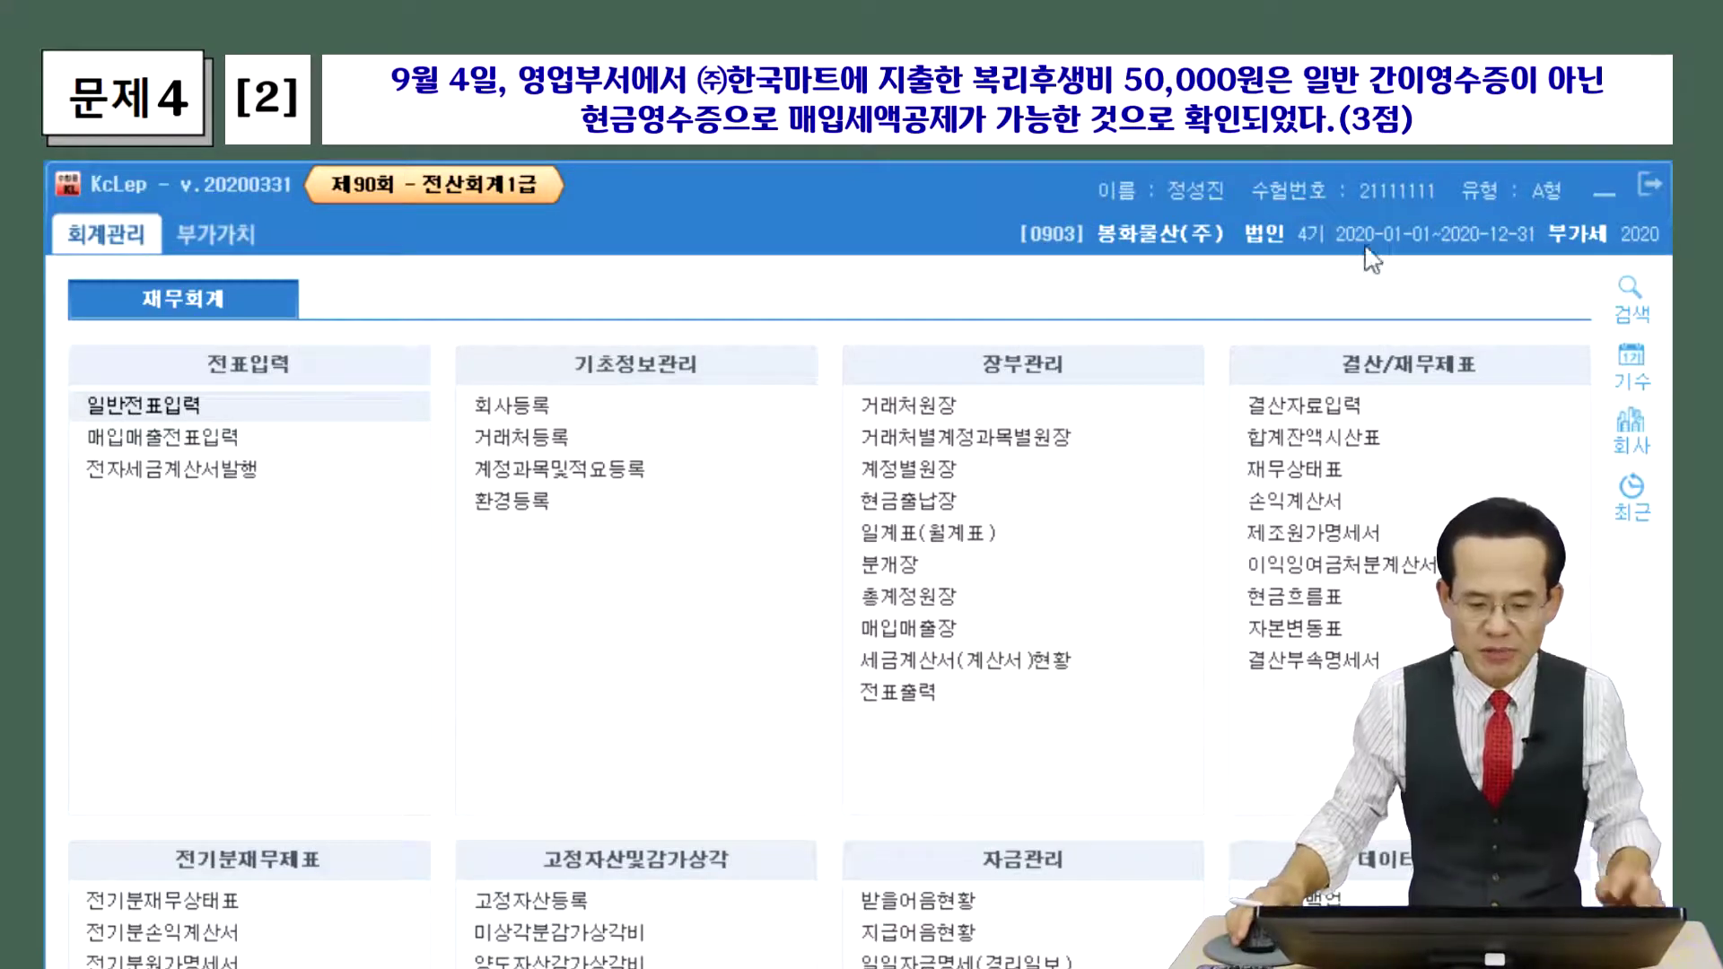
Reopen general voucher entry (일반전표입력) and load the vouchers dated September 4.
left_click(213, 406)
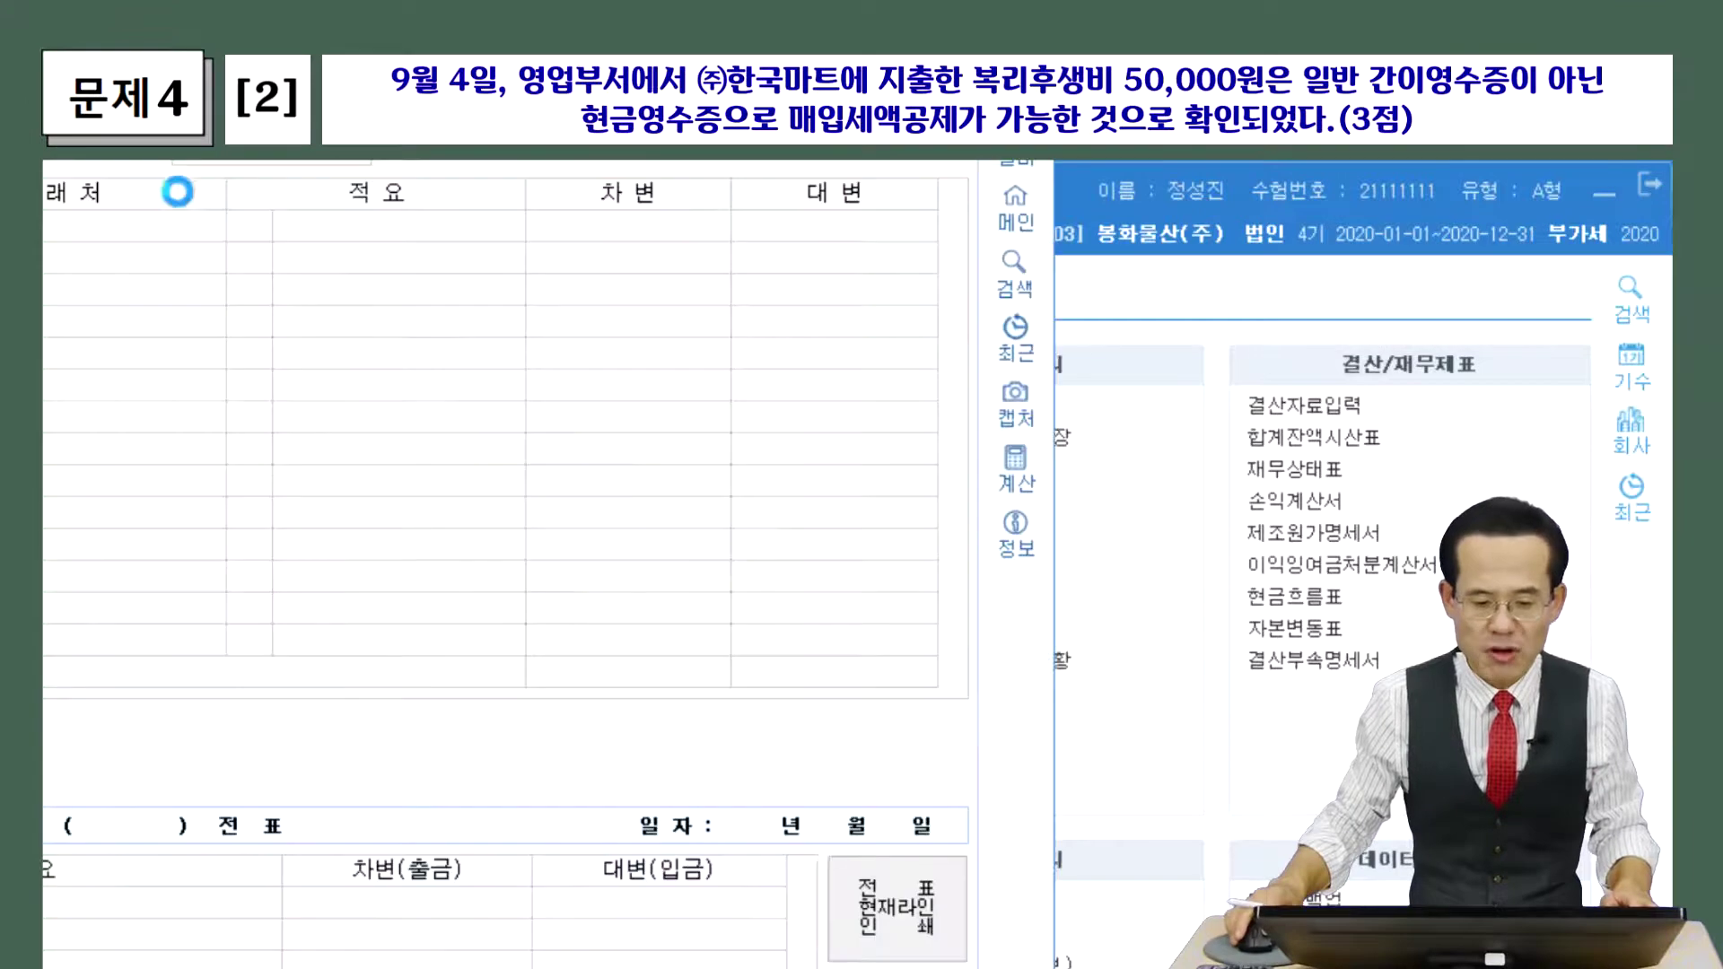
double_click(761, 252)
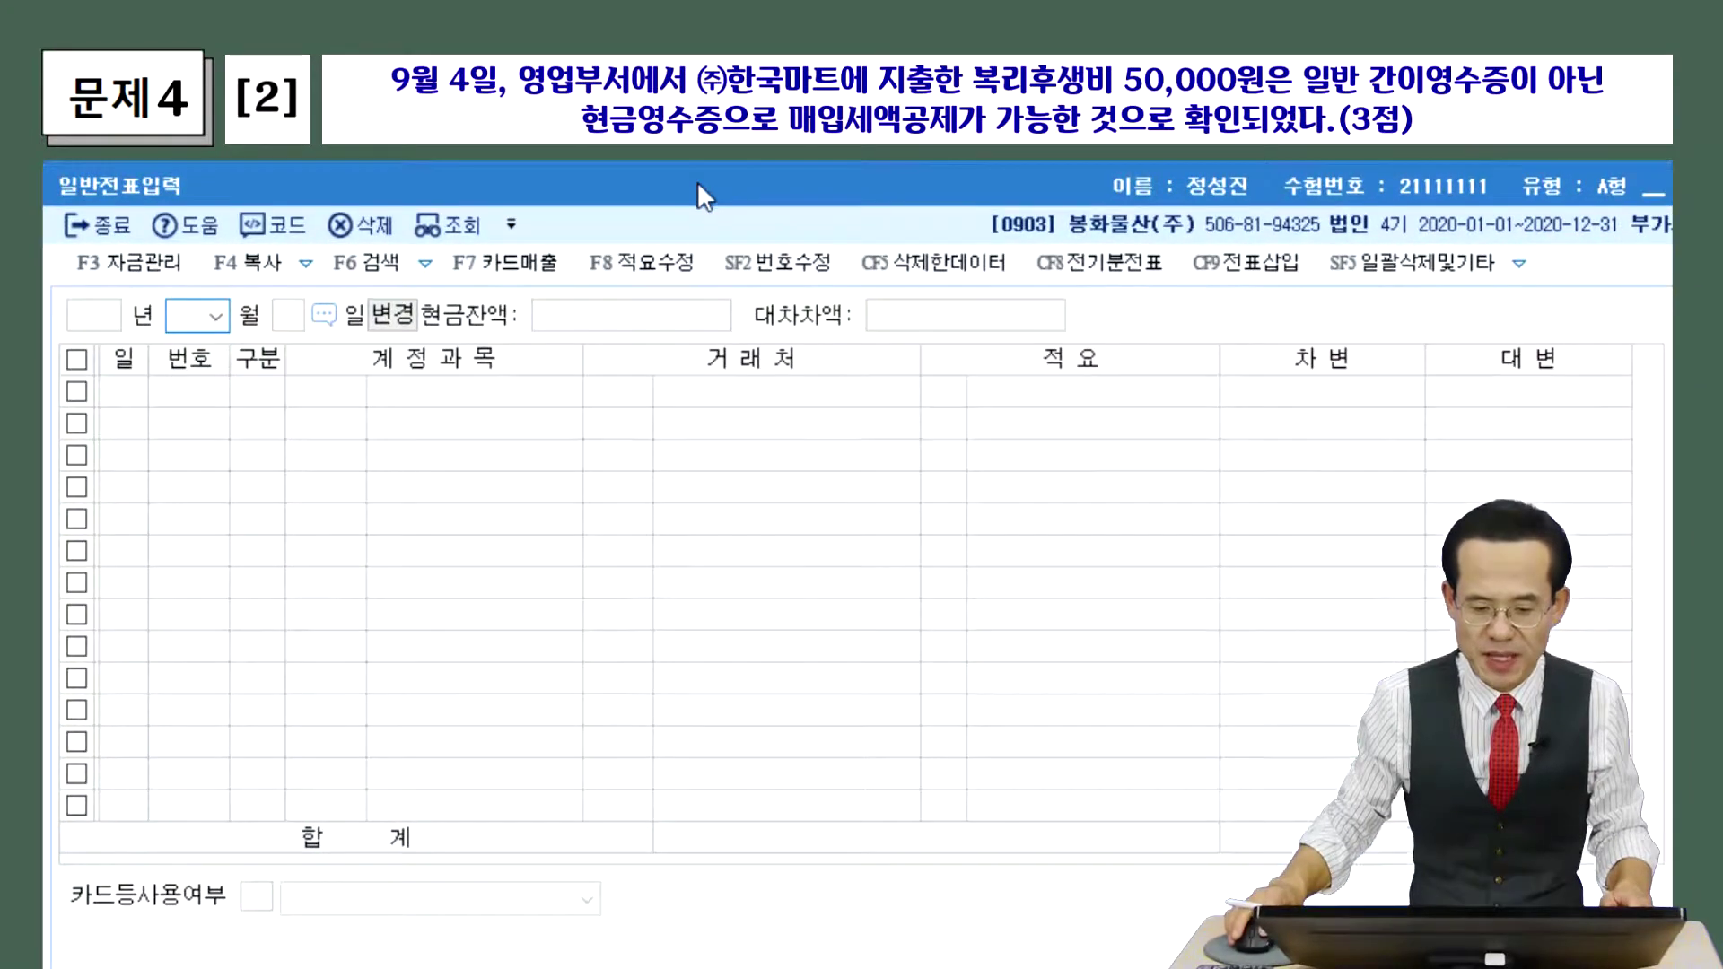
type("9")
key("Return")
type("4")
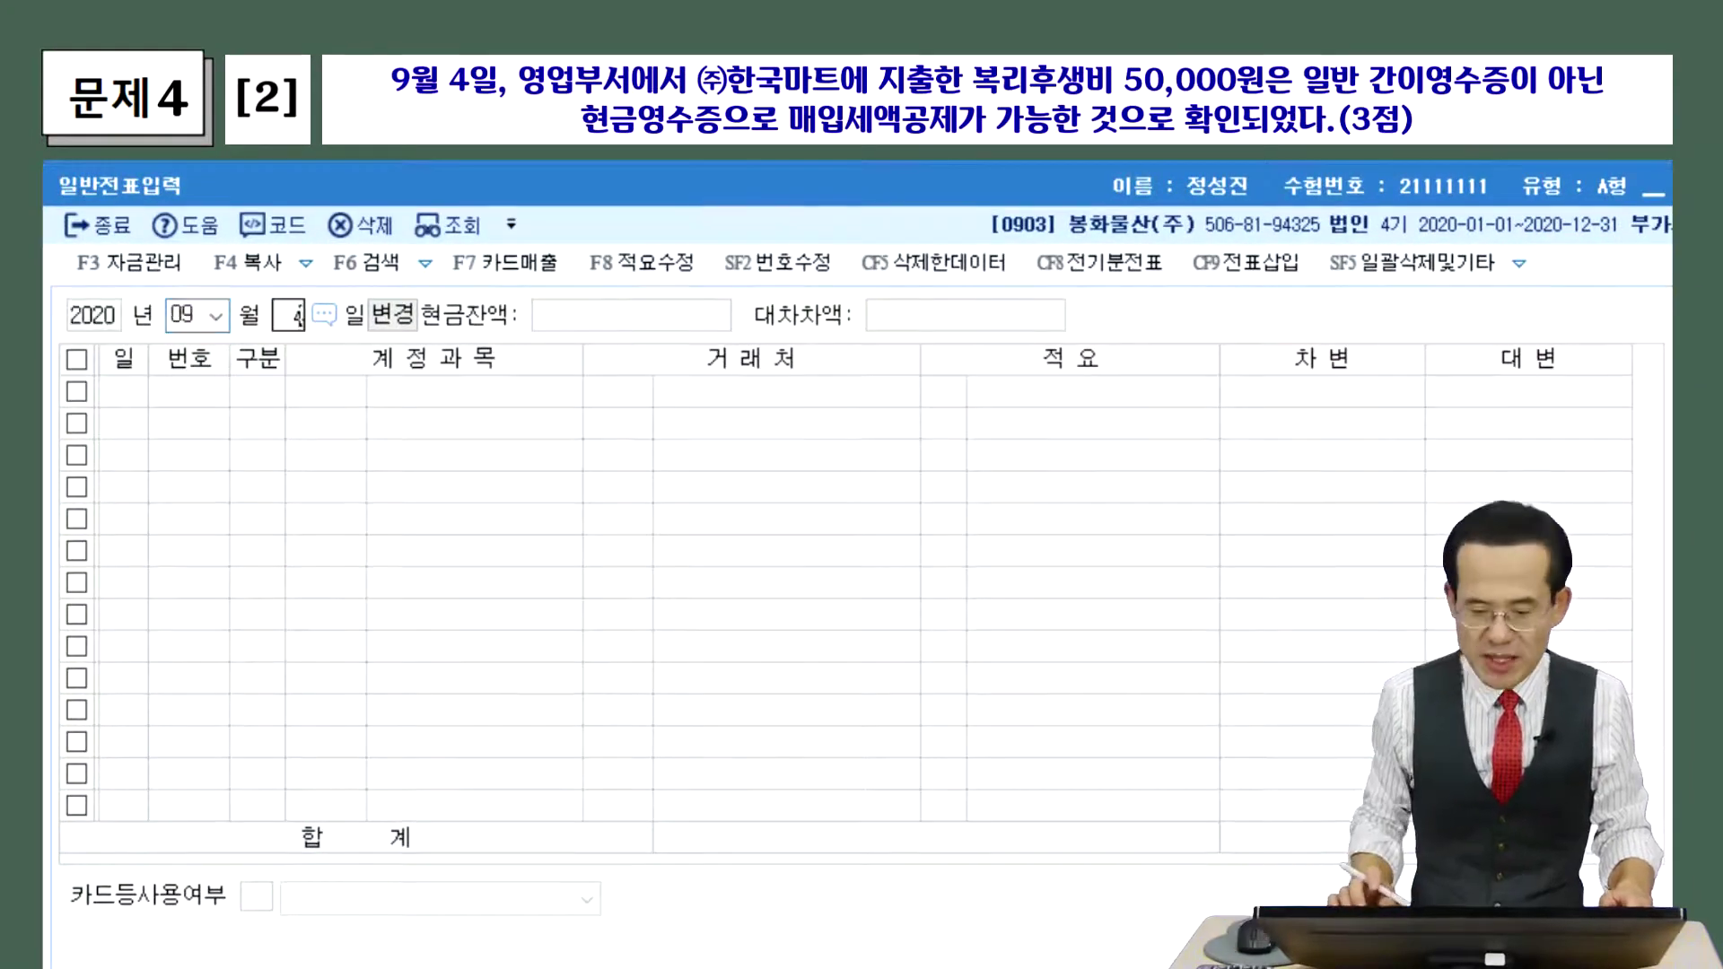
key("Return")
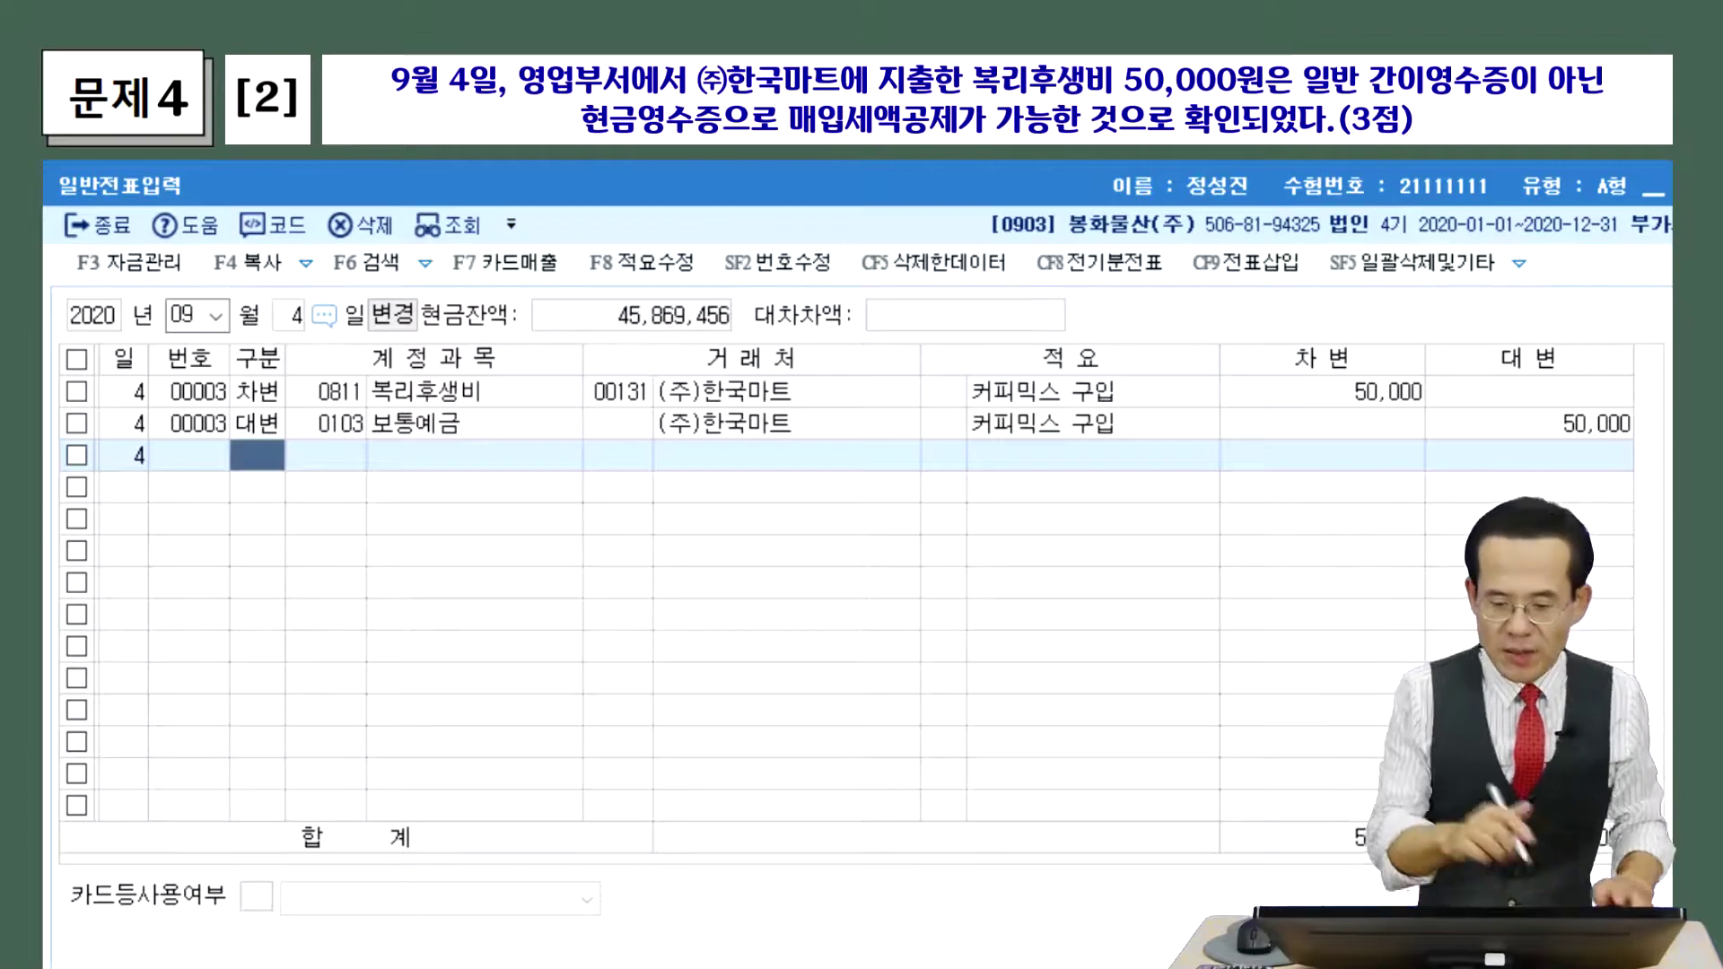
left_click_drag(244, 409, 476, 405)
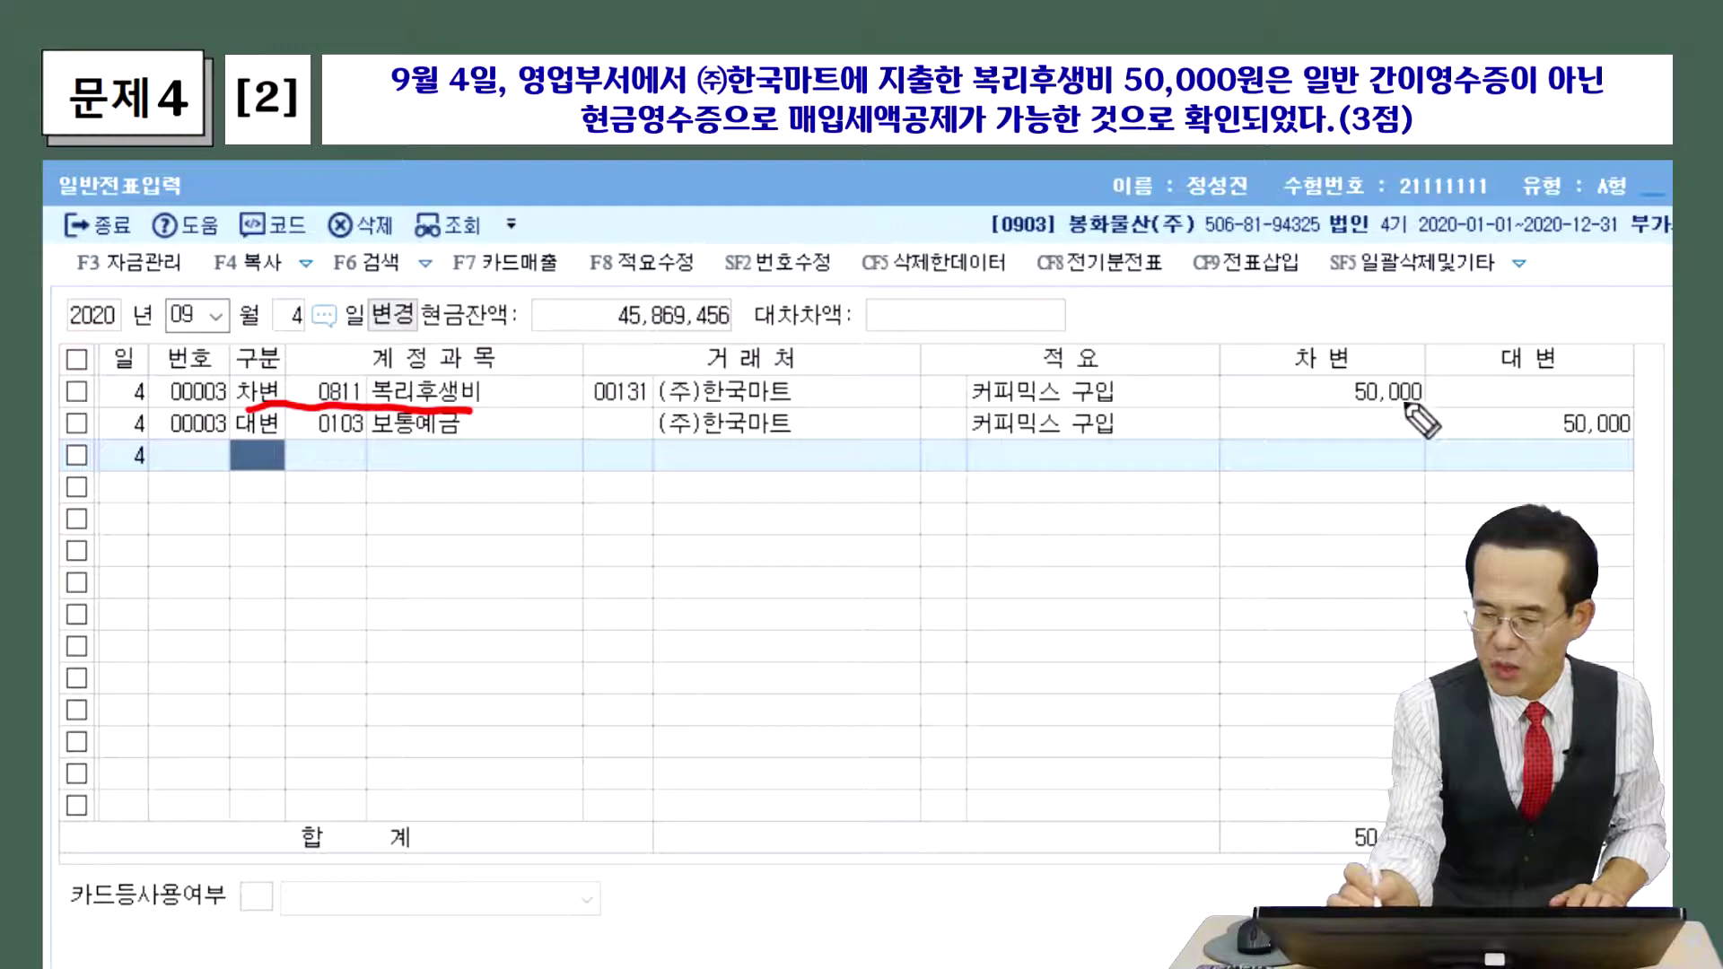
left_click_drag(1325, 414, 1420, 412)
left_click_drag(961, 405, 1120, 403)
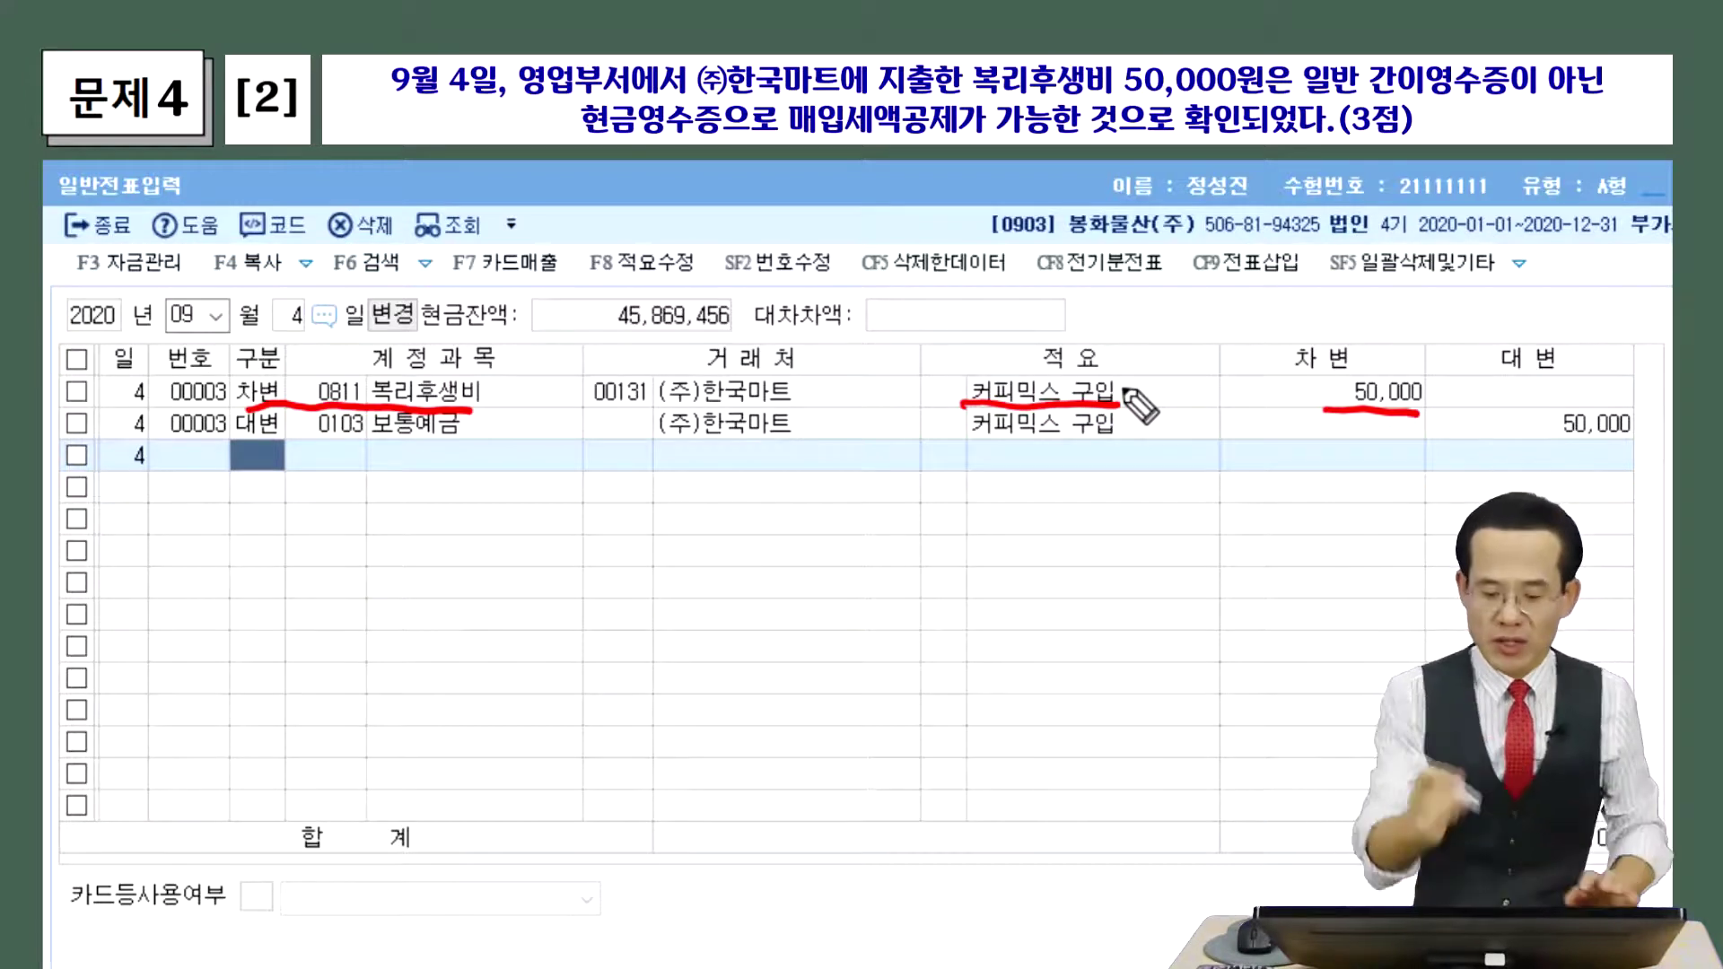
mouse_move(446, 460)
left_mouse_down()
mouse_move(522, 493)
mouse_move(675, 458)
mouse_move(677, 482)
left_mouse_up()
left_click_drag(664, 449, 669, 500)
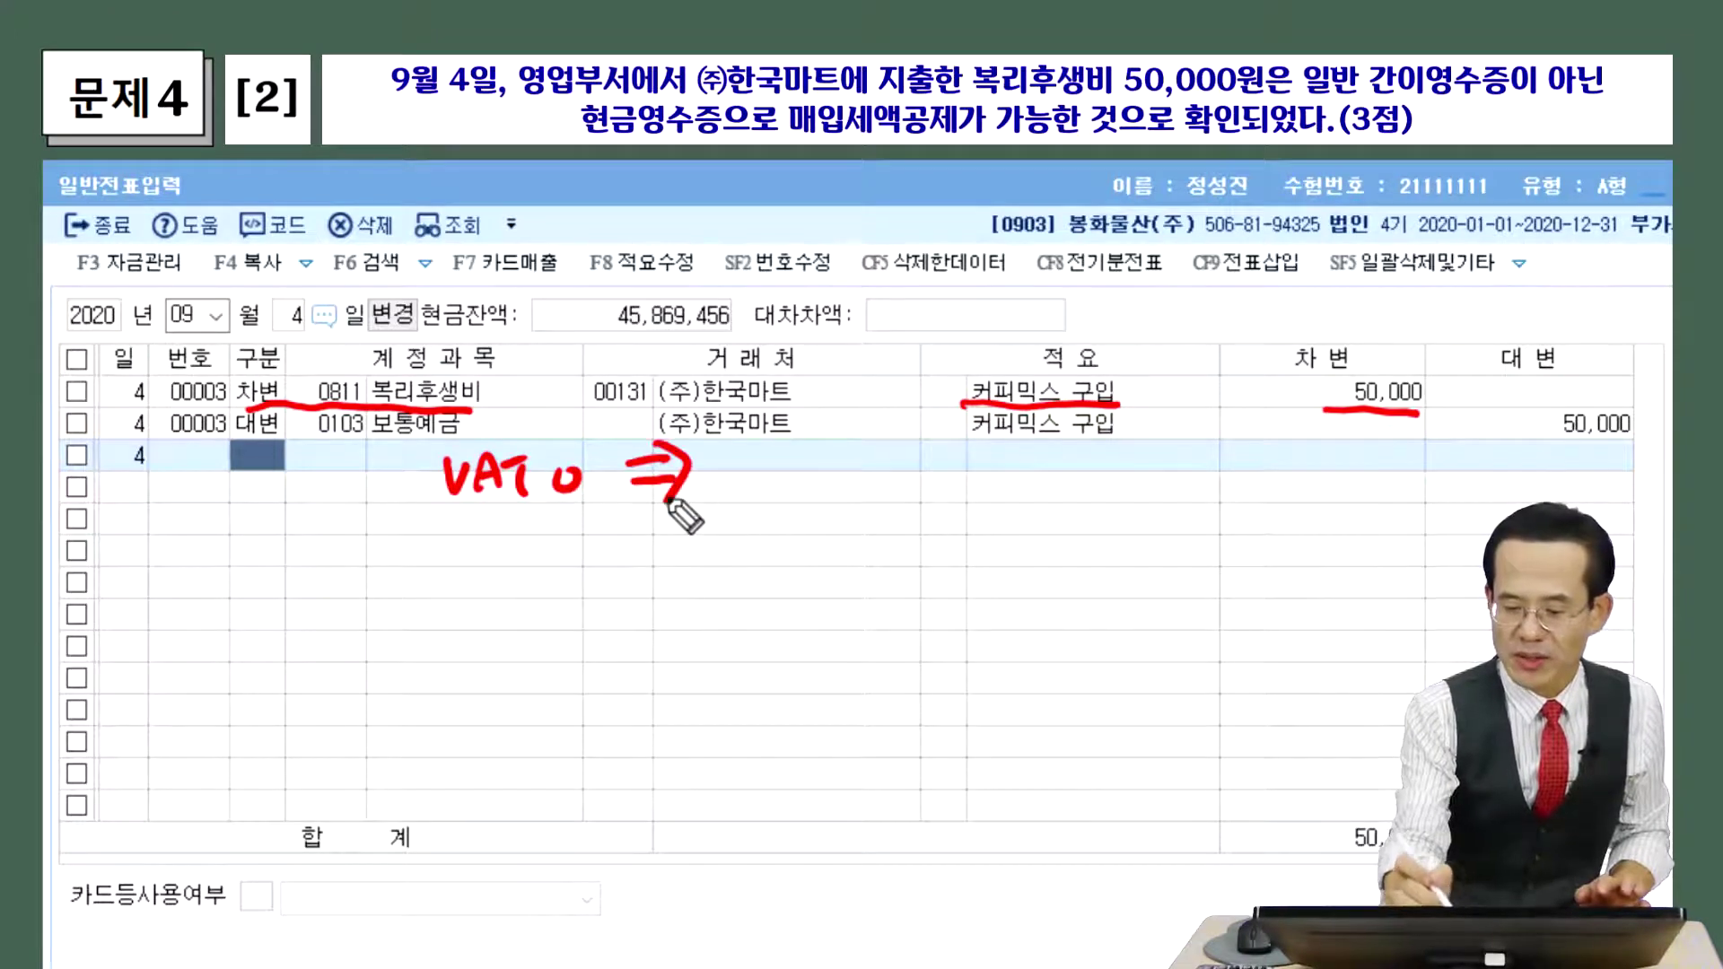
mouse_move(728, 453)
left_mouse_down()
mouse_move(730, 484)
mouse_move(761, 451)
mouse_move(807, 464)
mouse_move(821, 448)
mouse_move(869, 481)
mouse_move(904, 469)
mouse_move(917, 491)
mouse_move(992, 444)
mouse_move(998, 479)
left_mouse_up()
mouse_move(857, 514)
left_mouse_down()
mouse_move(1054, 495)
mouse_move(1059, 526)
left_mouse_up()
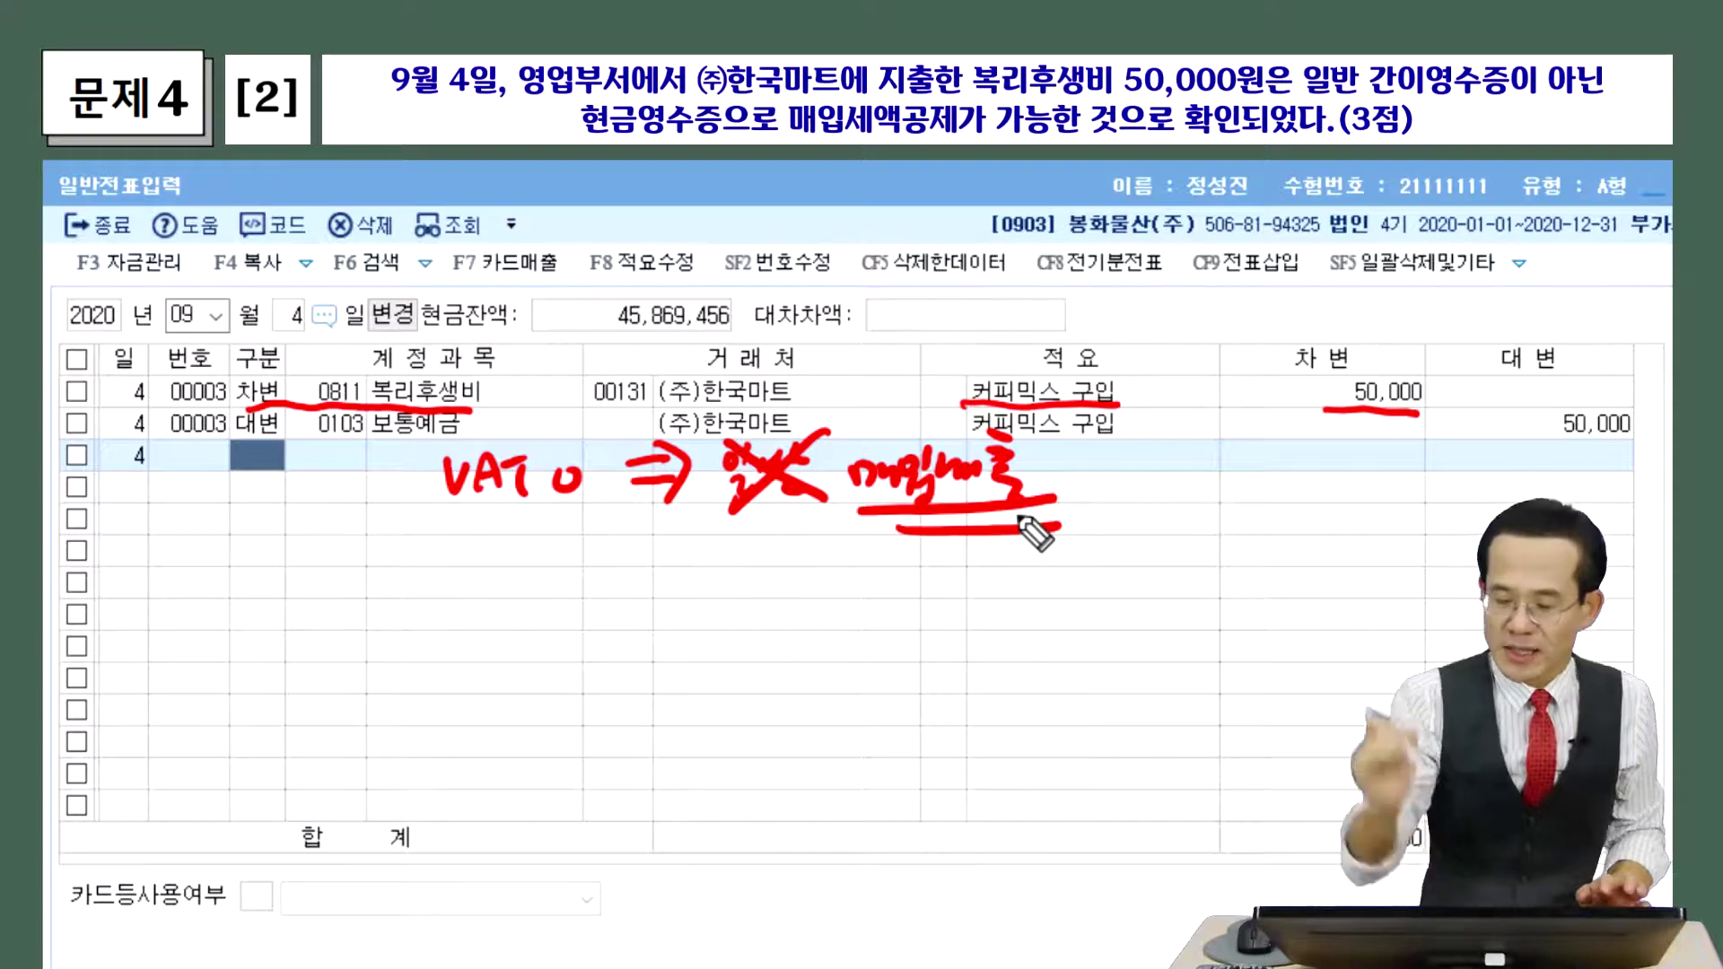
key("Escape")
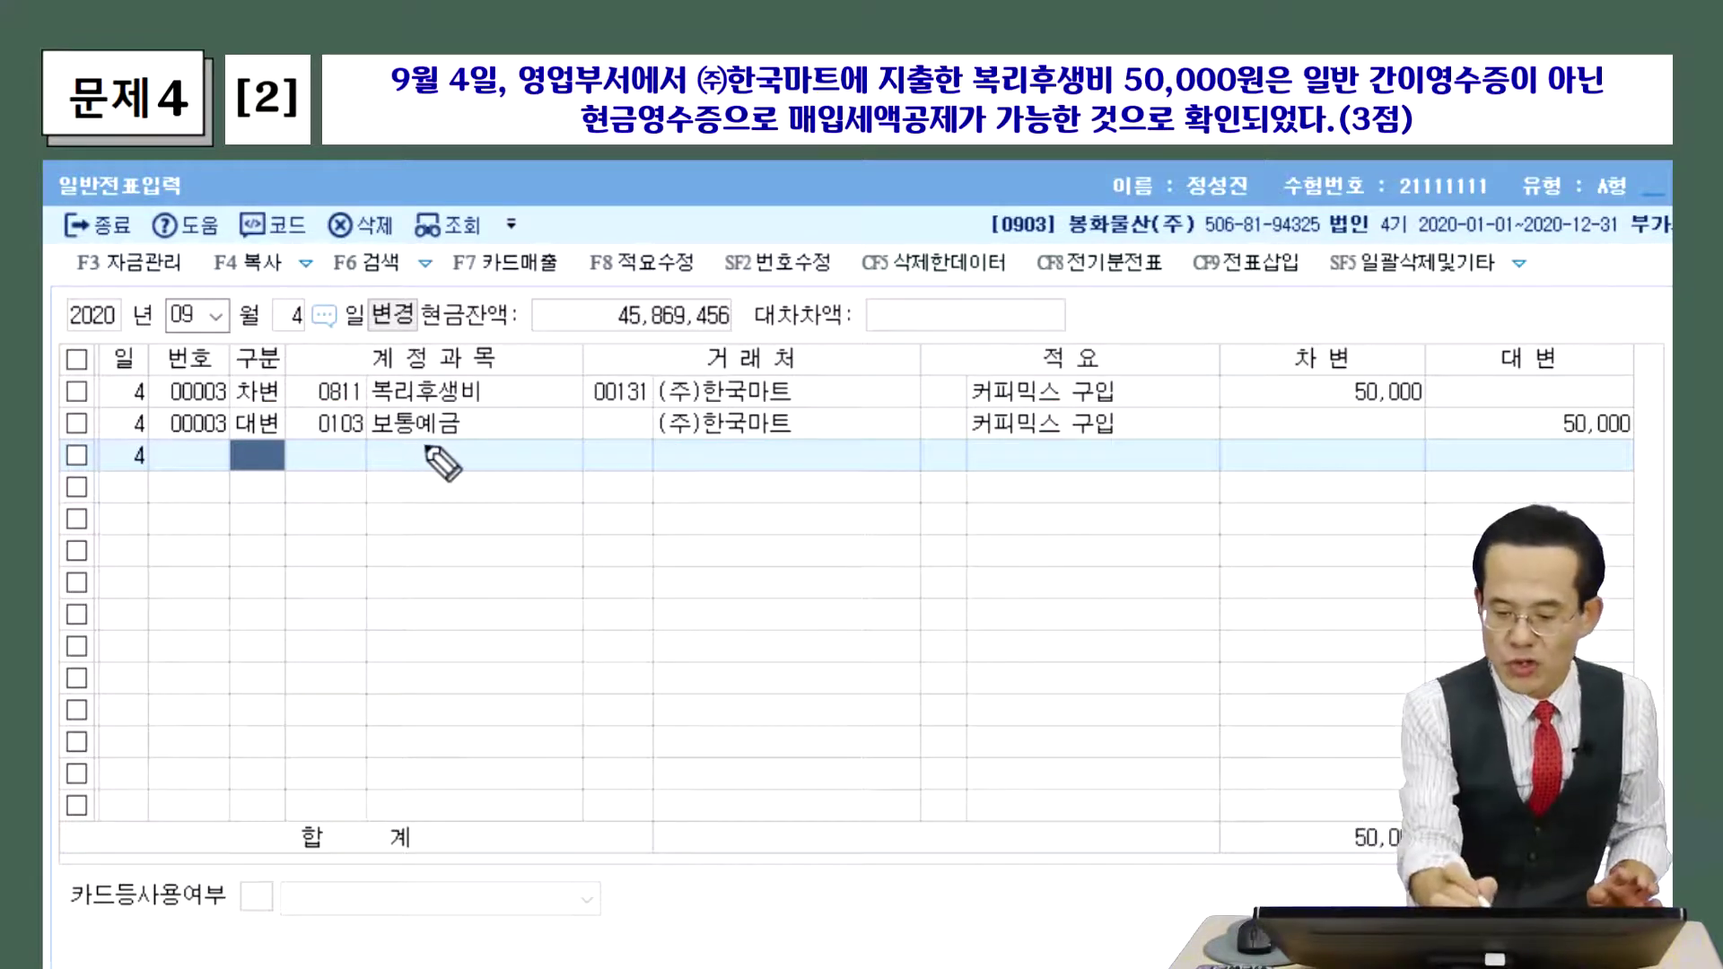
mouse_move(437, 444)
left_mouse_down()
mouse_move(375, 445)
mouse_move(441, 394)
mouse_move(421, 459)
left_mouse_up()
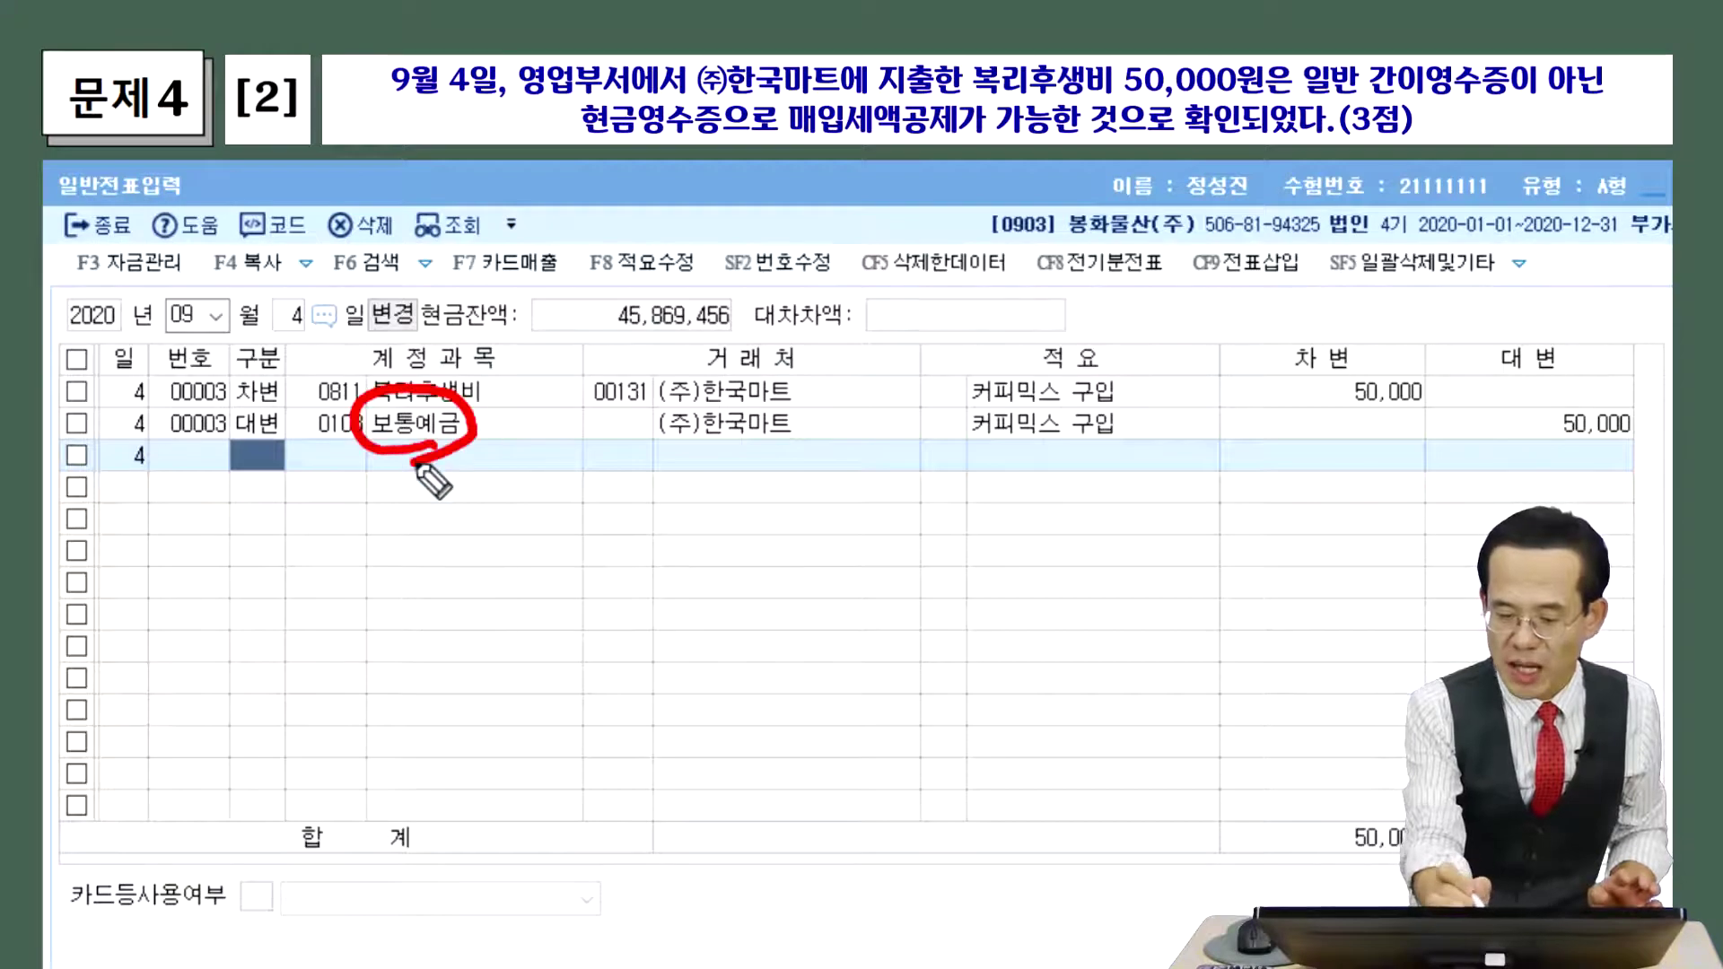
left_click_drag(499, 406, 505, 393)
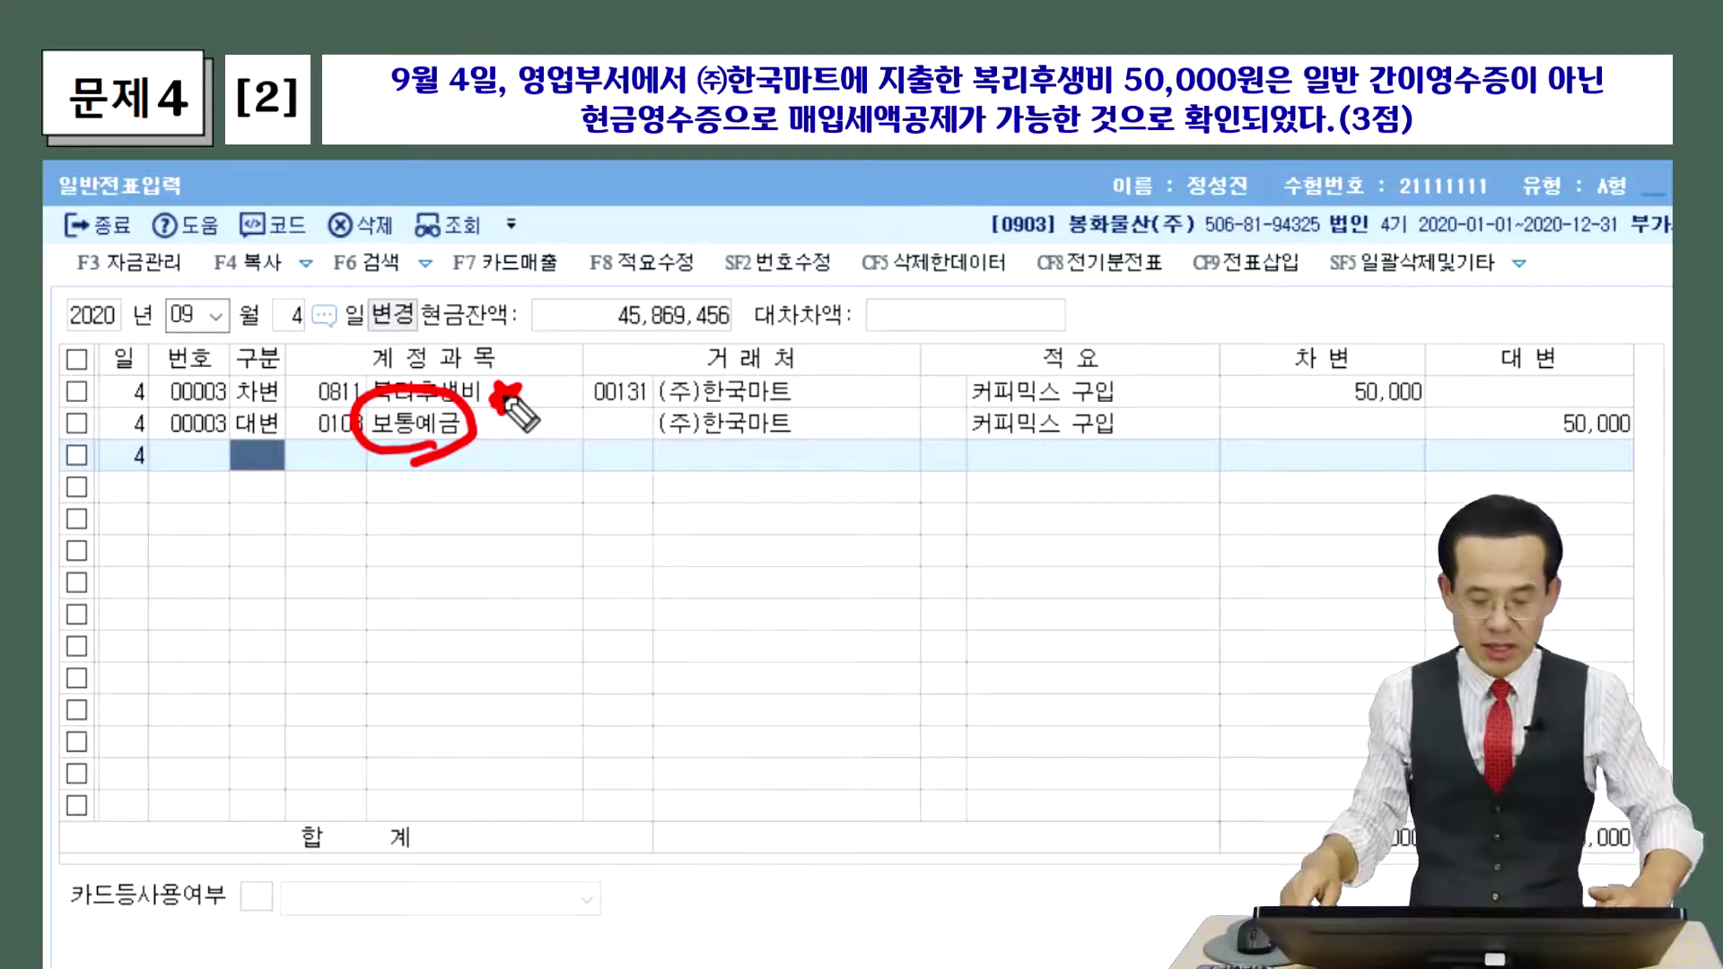
key("Escape")
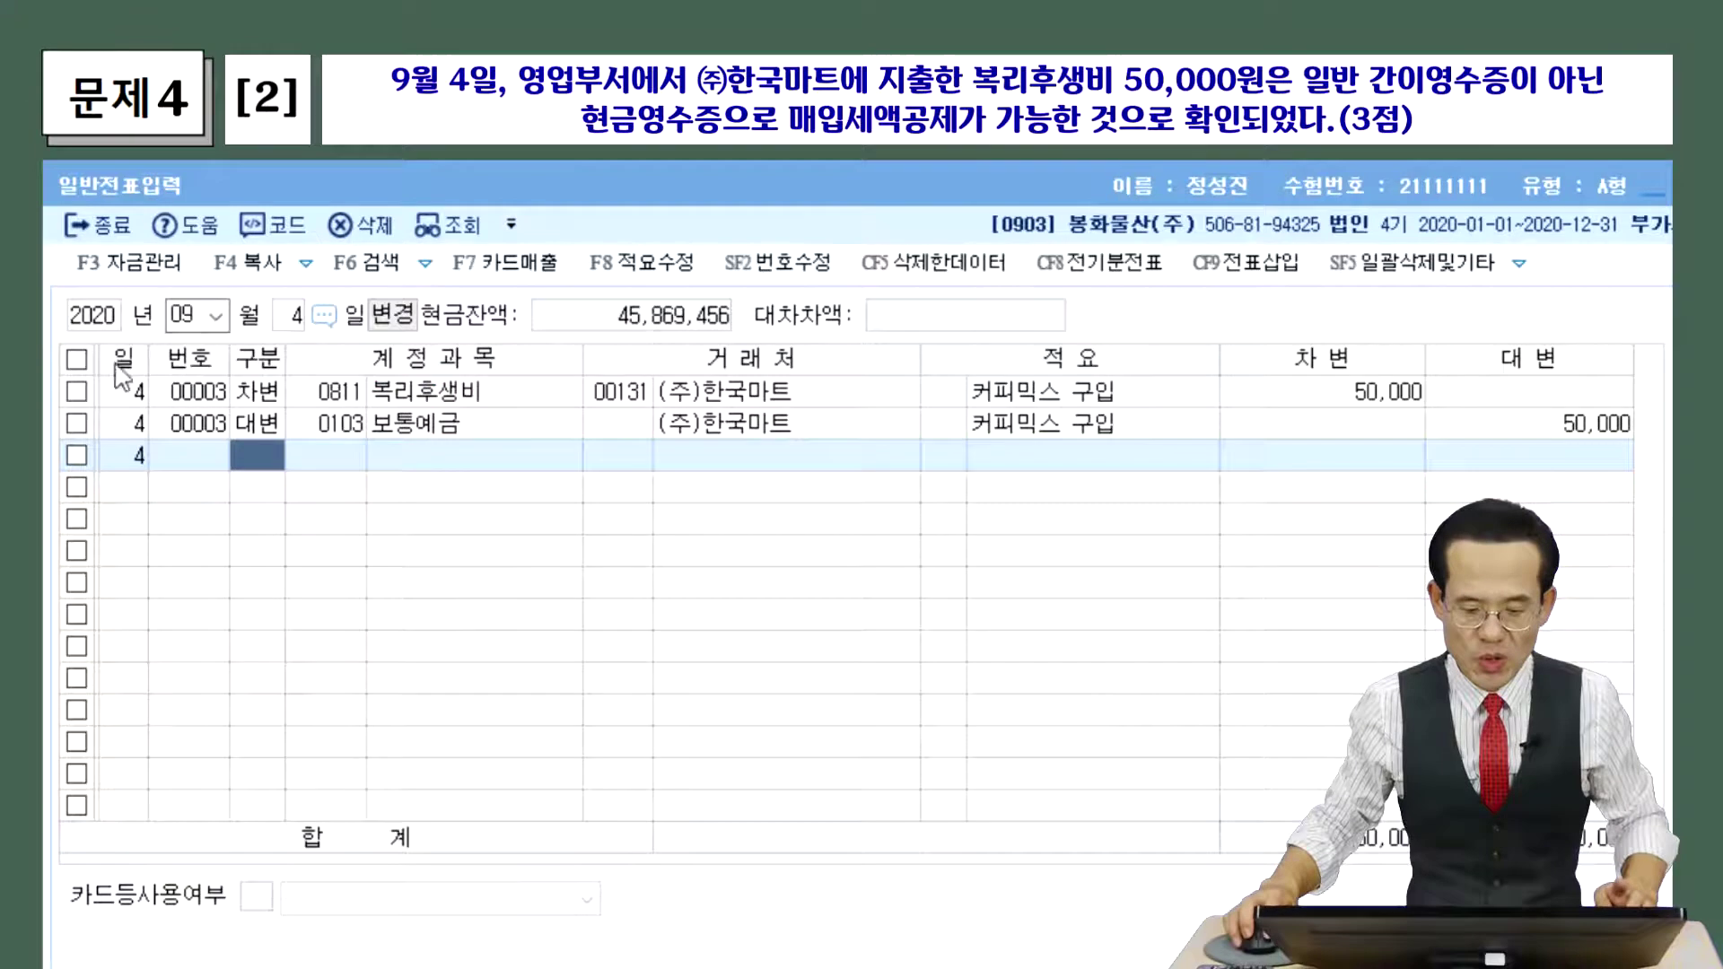
Delete both lines of the September 4 voucher and close general voucher entry.
left_click(76, 359)
left_click(375, 225)
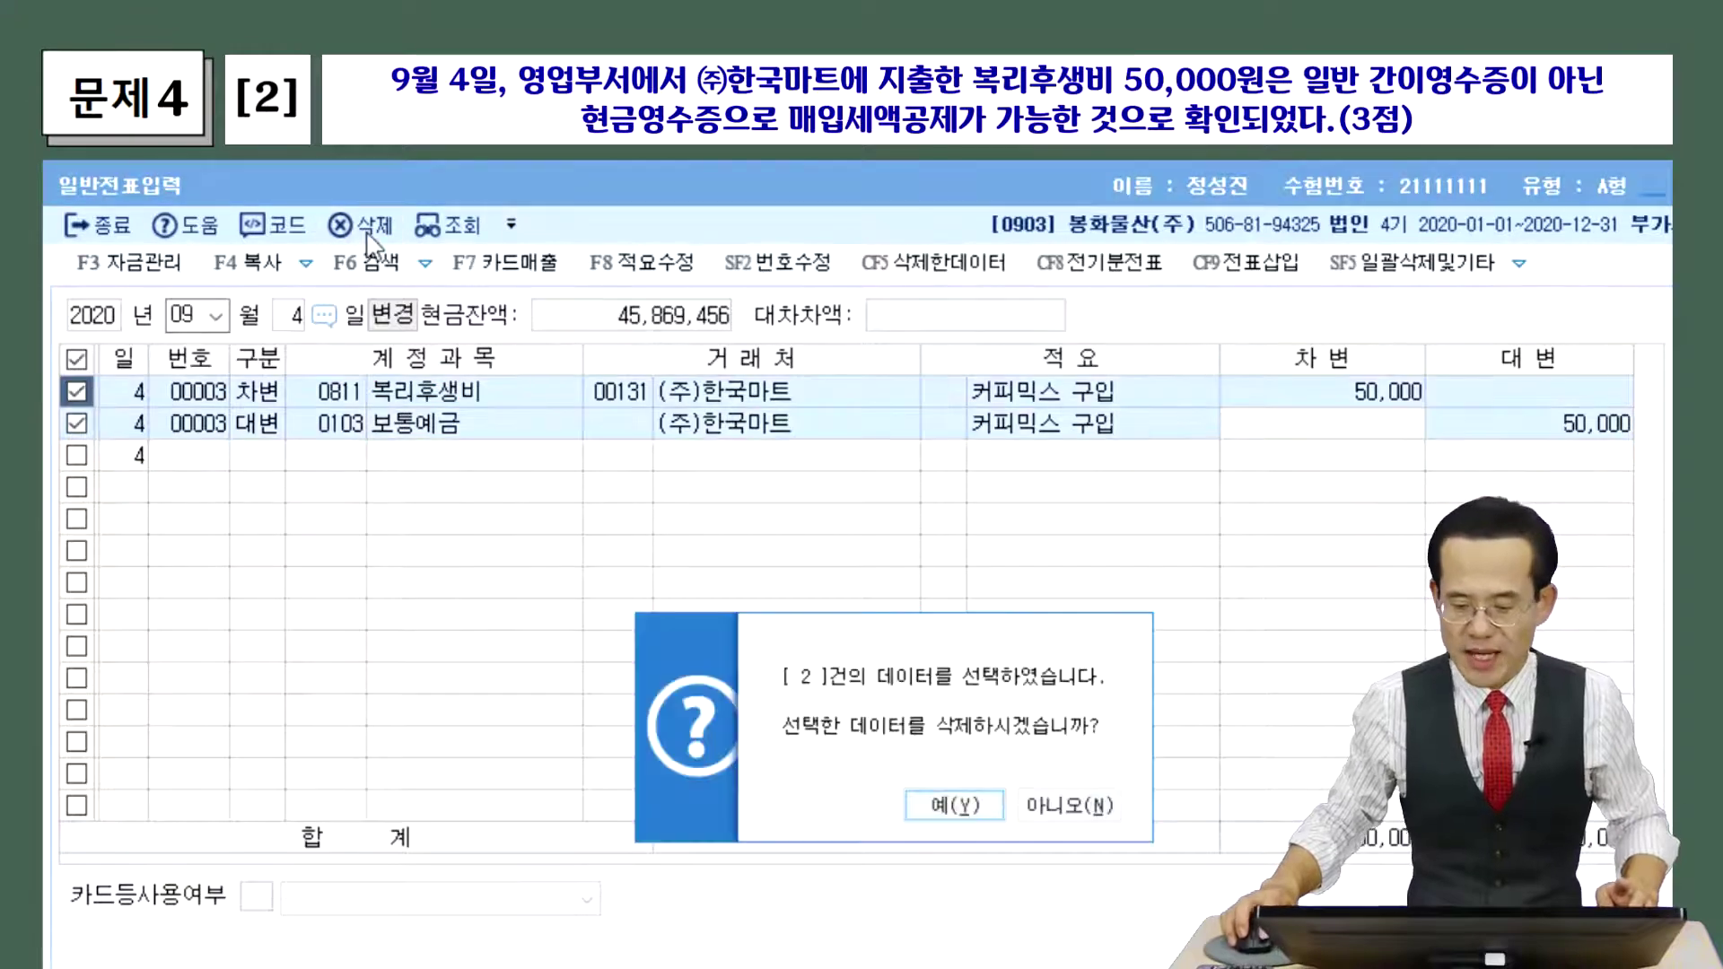
left_click(958, 800)
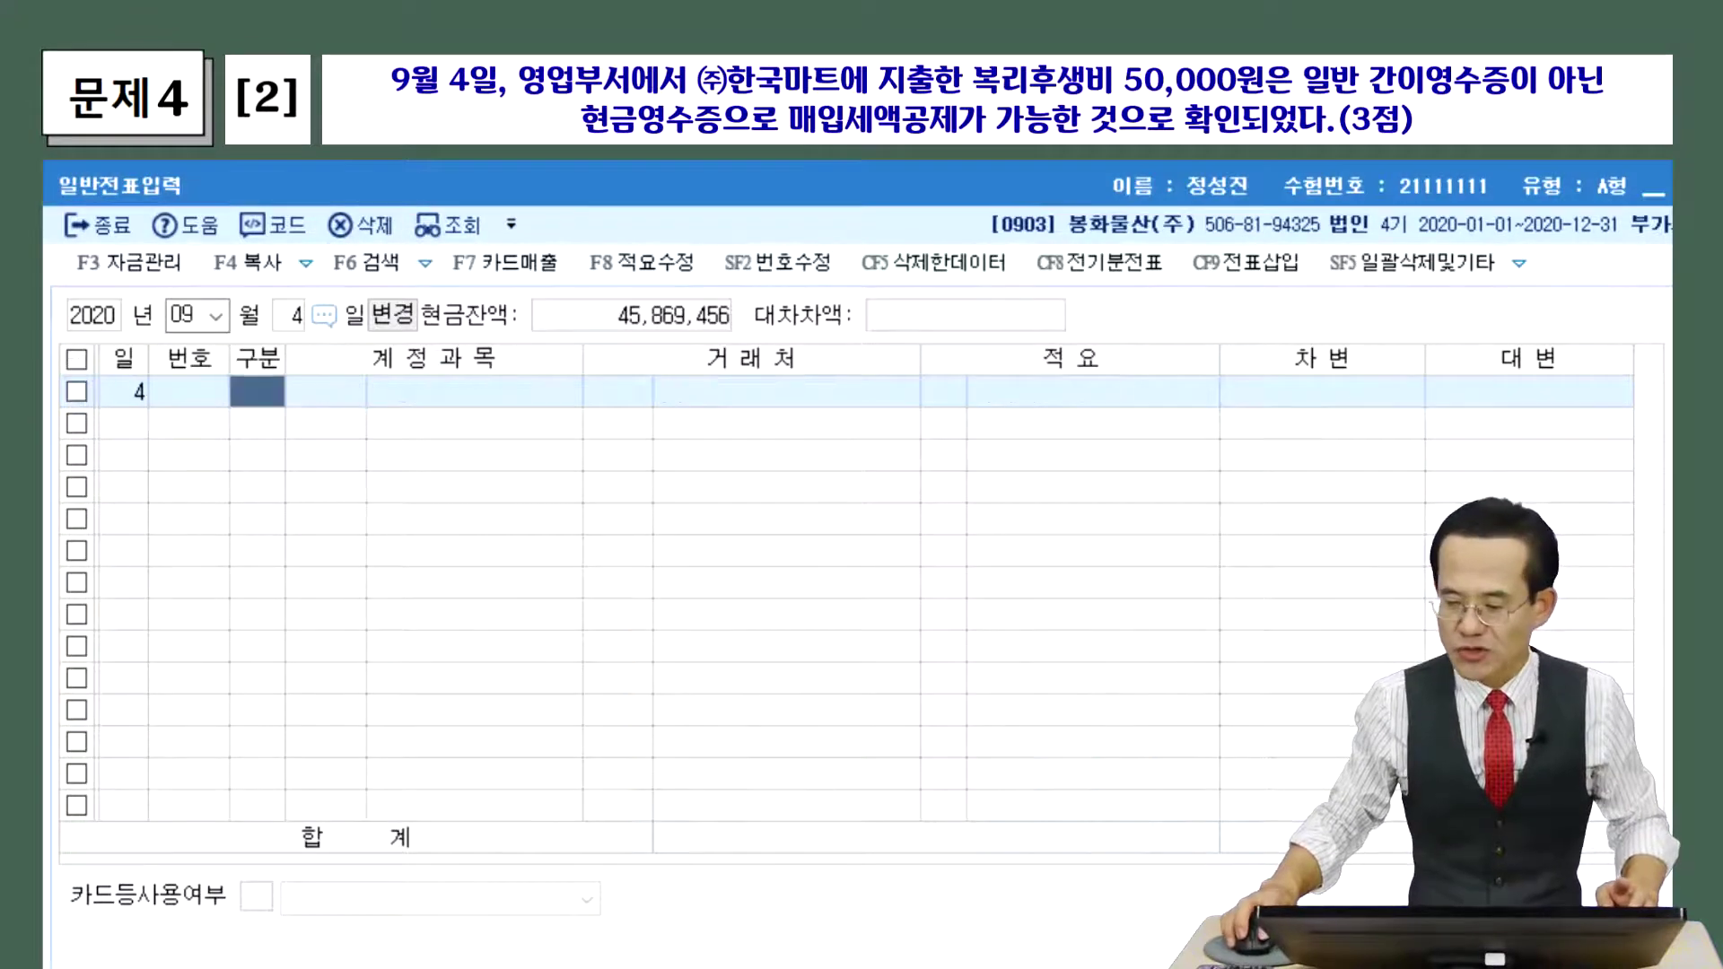
key("Escape")
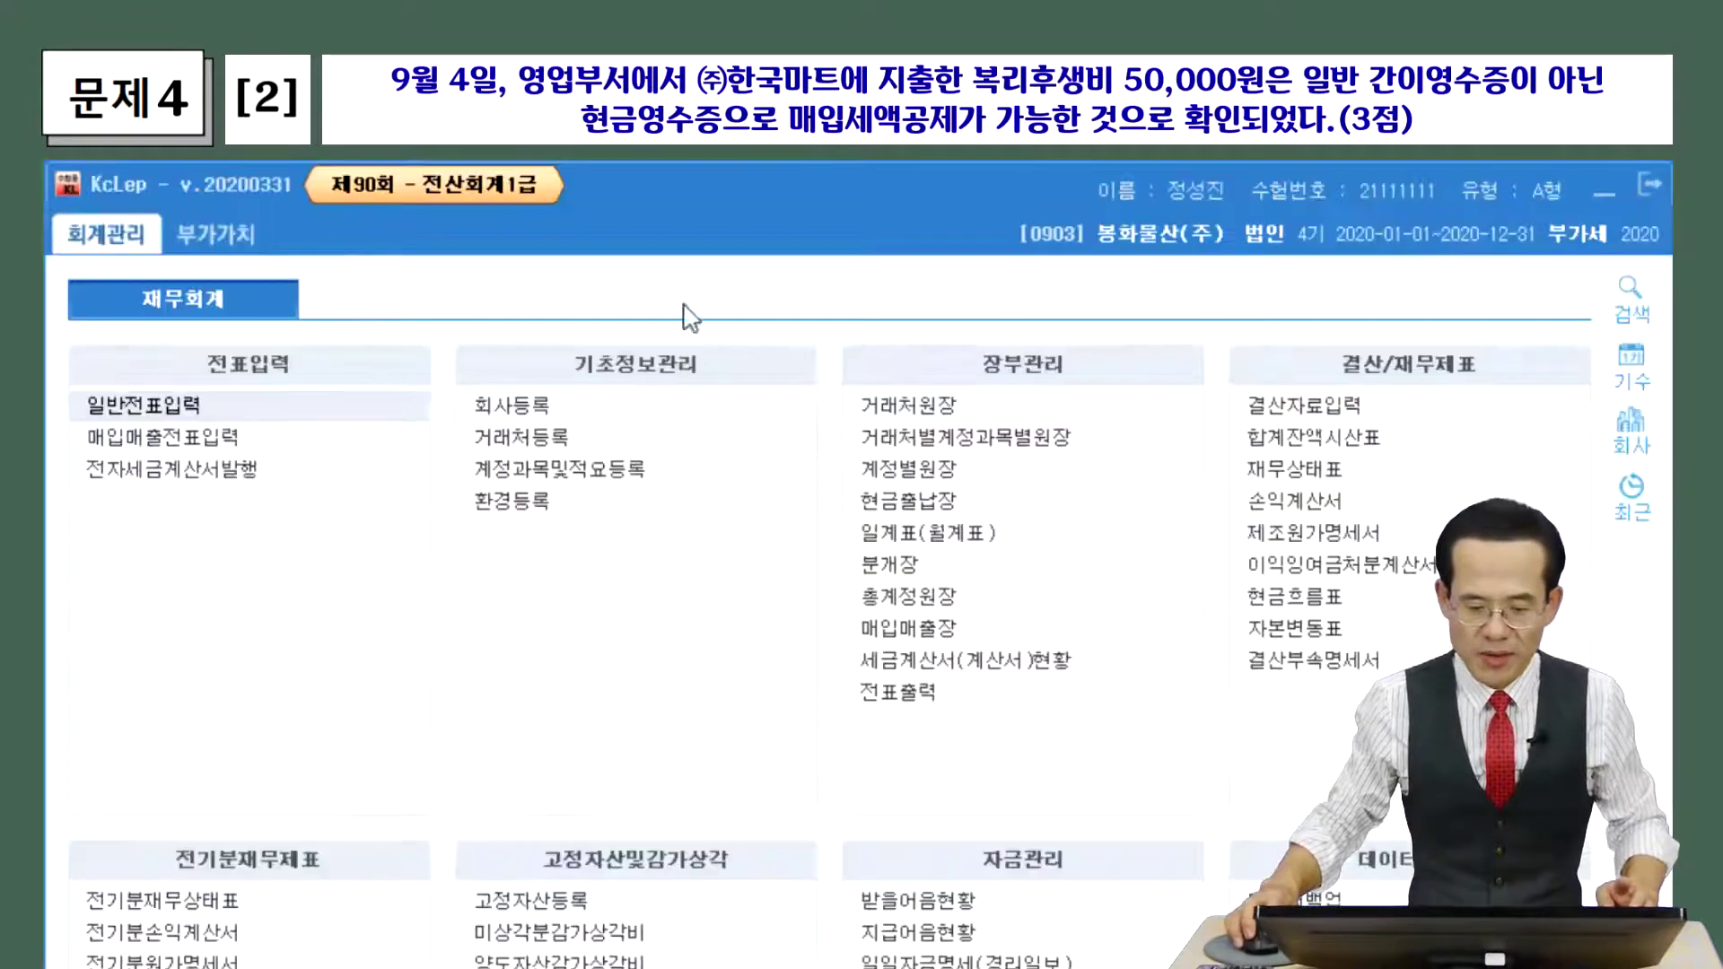
Open purchase and sales voucher entry (매입매출전표입력) and load the date September 4.
left_click(111, 438)
left_click_drag(347, 73, 700, 185)
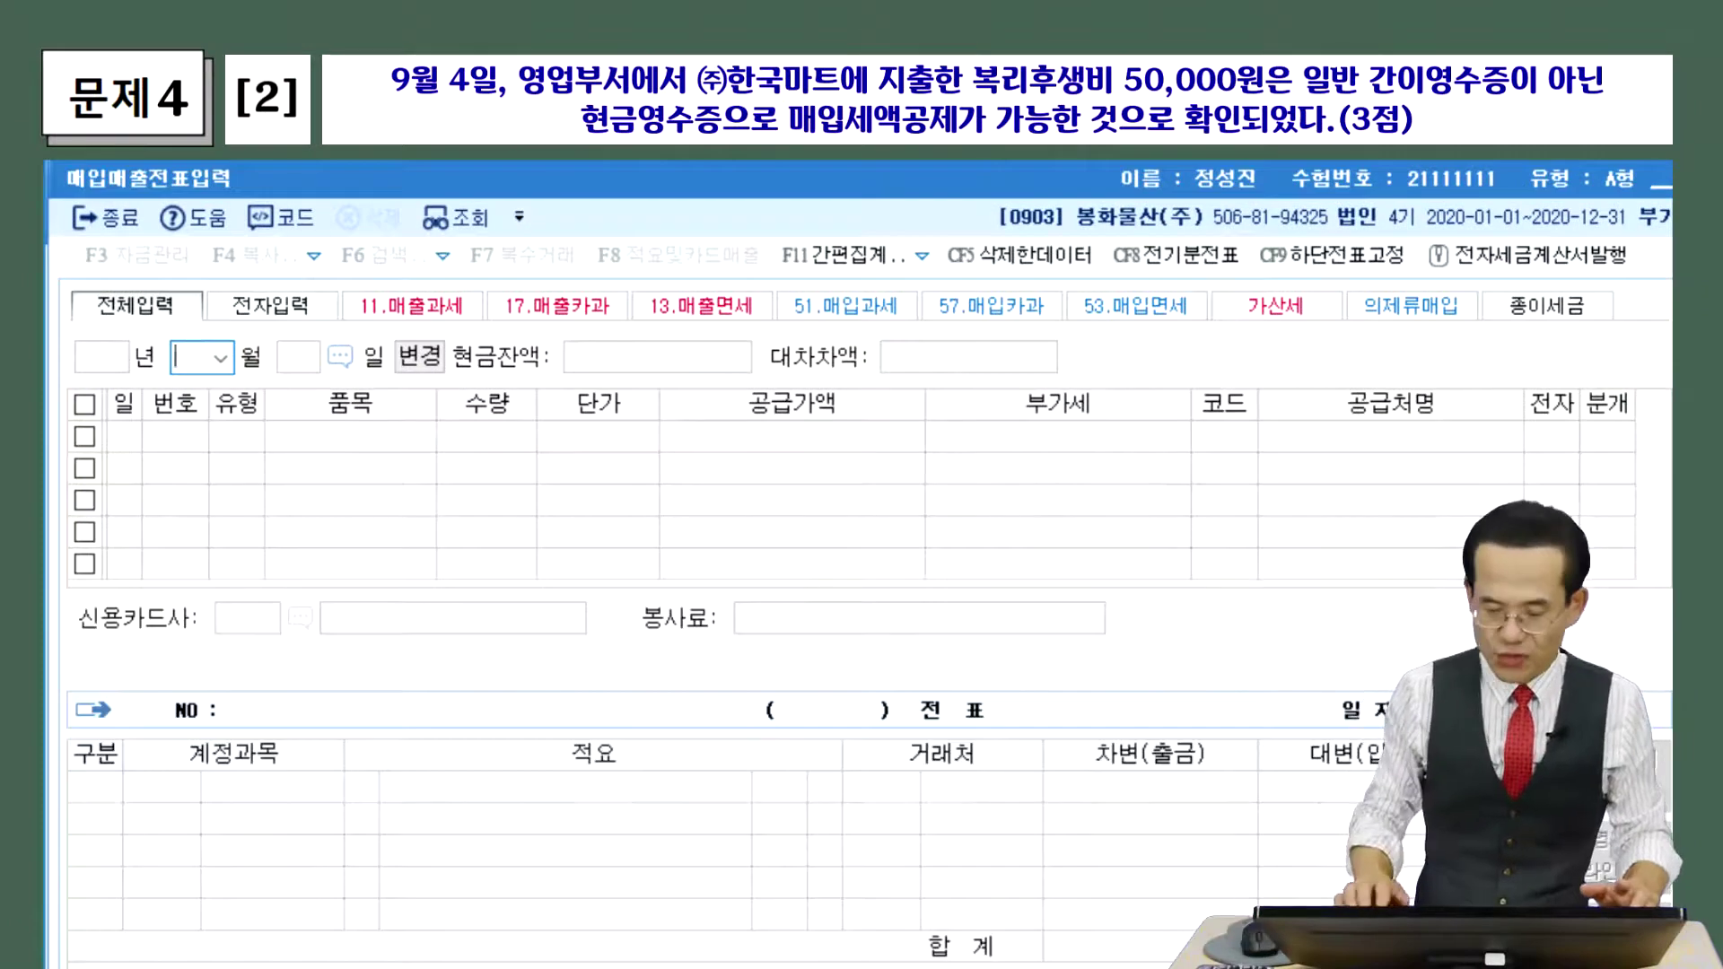
type("09")
key("Return")
type("4")
key("Return")
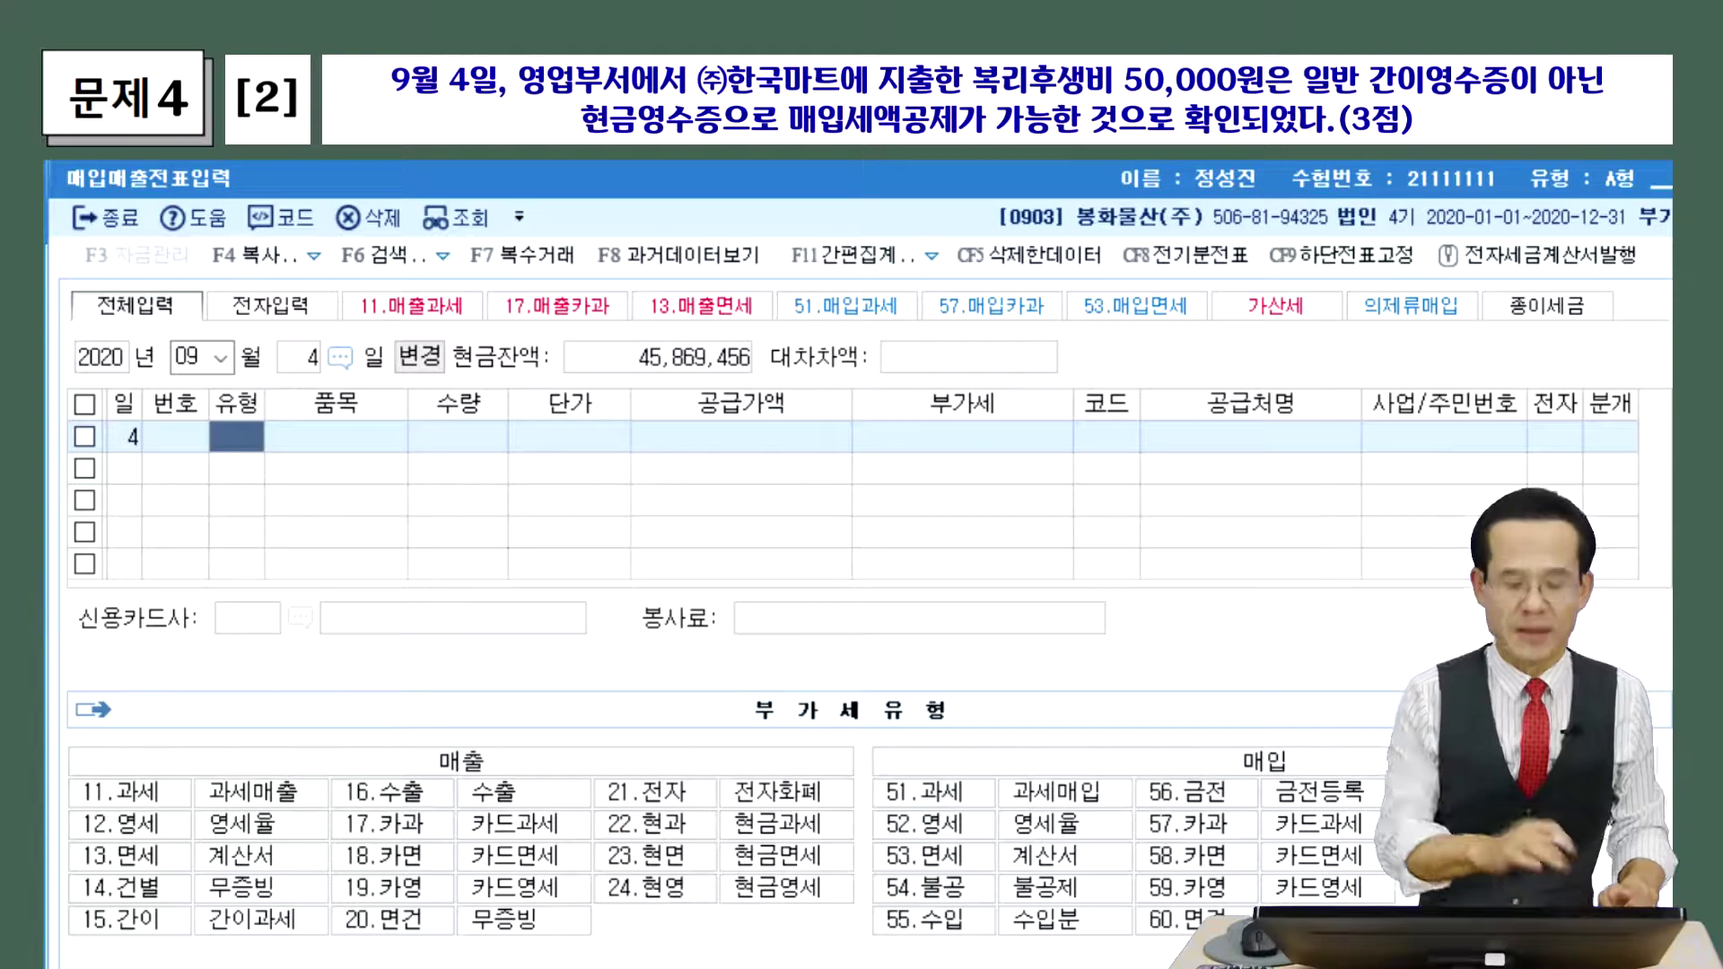
Set the VAT type of the new September 4 entry to 61 현과.
mouse_move(370, 491)
left_mouse_down()
mouse_move(395, 543)
mouse_move(441, 510)
mouse_move(557, 516)
mouse_move(588, 494)
mouse_move(644, 511)
mouse_move(666, 480)
mouse_move(628, 536)
mouse_move(579, 502)
mouse_move(635, 519)
left_mouse_up()
mouse_move(743, 482)
left_mouse_down()
mouse_move(716, 507)
mouse_move(723, 527)
mouse_move(753, 527)
left_mouse_up()
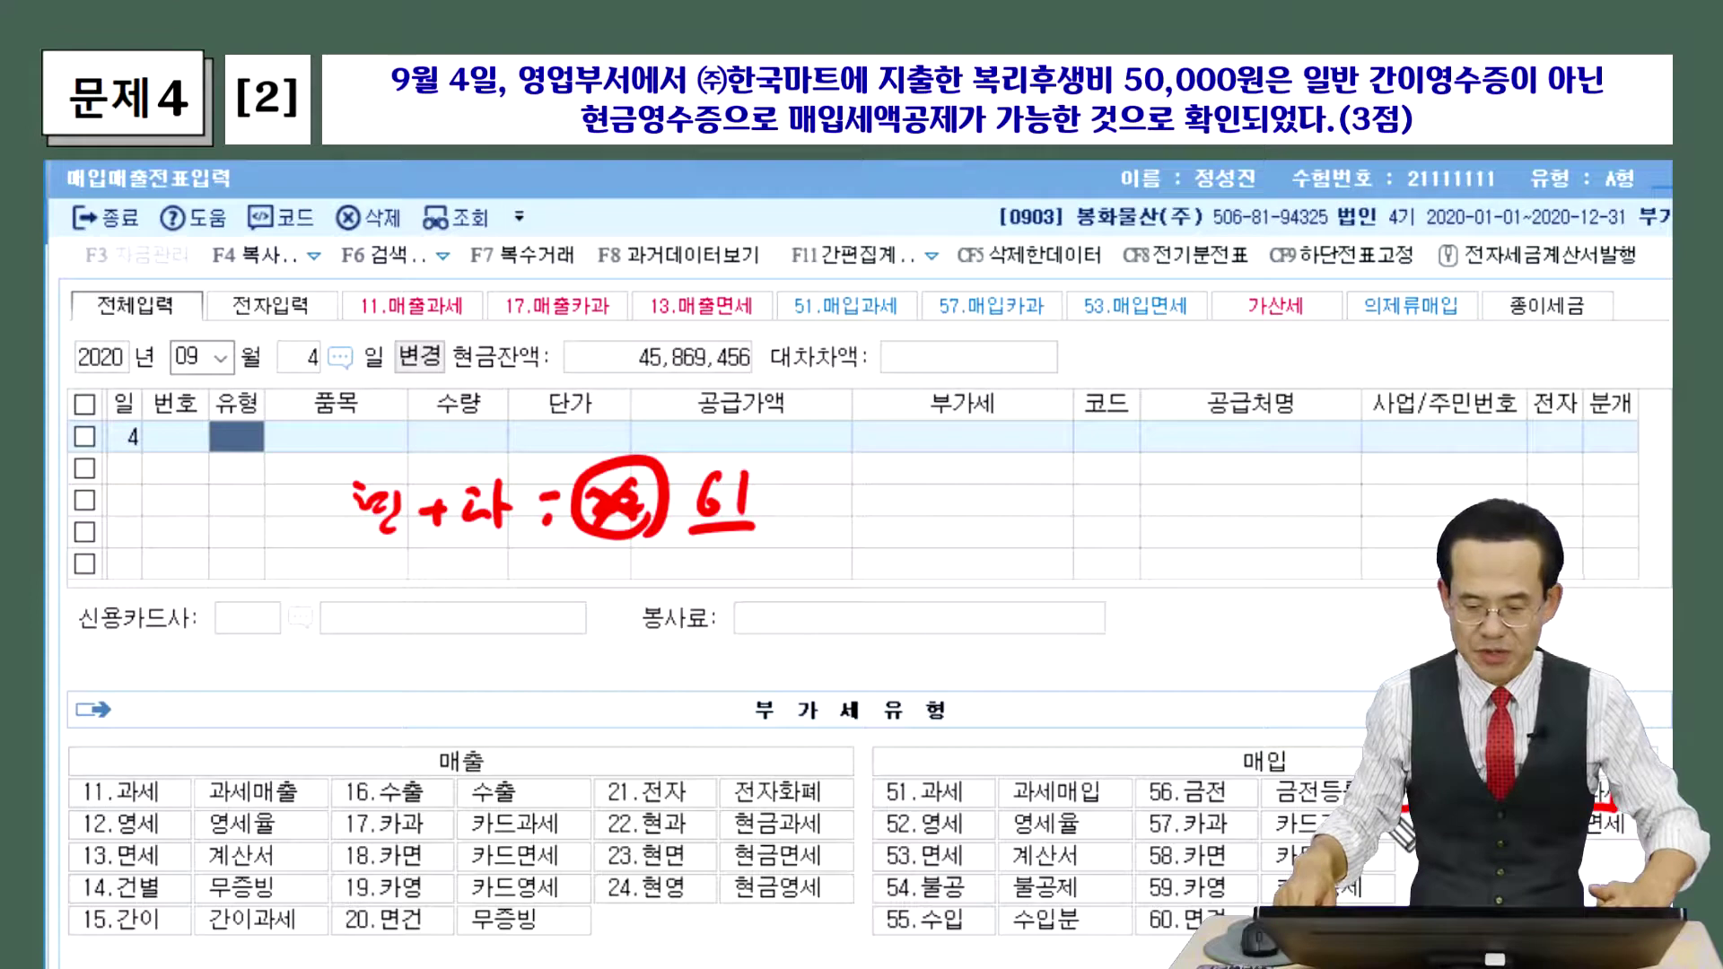
key("Escape")
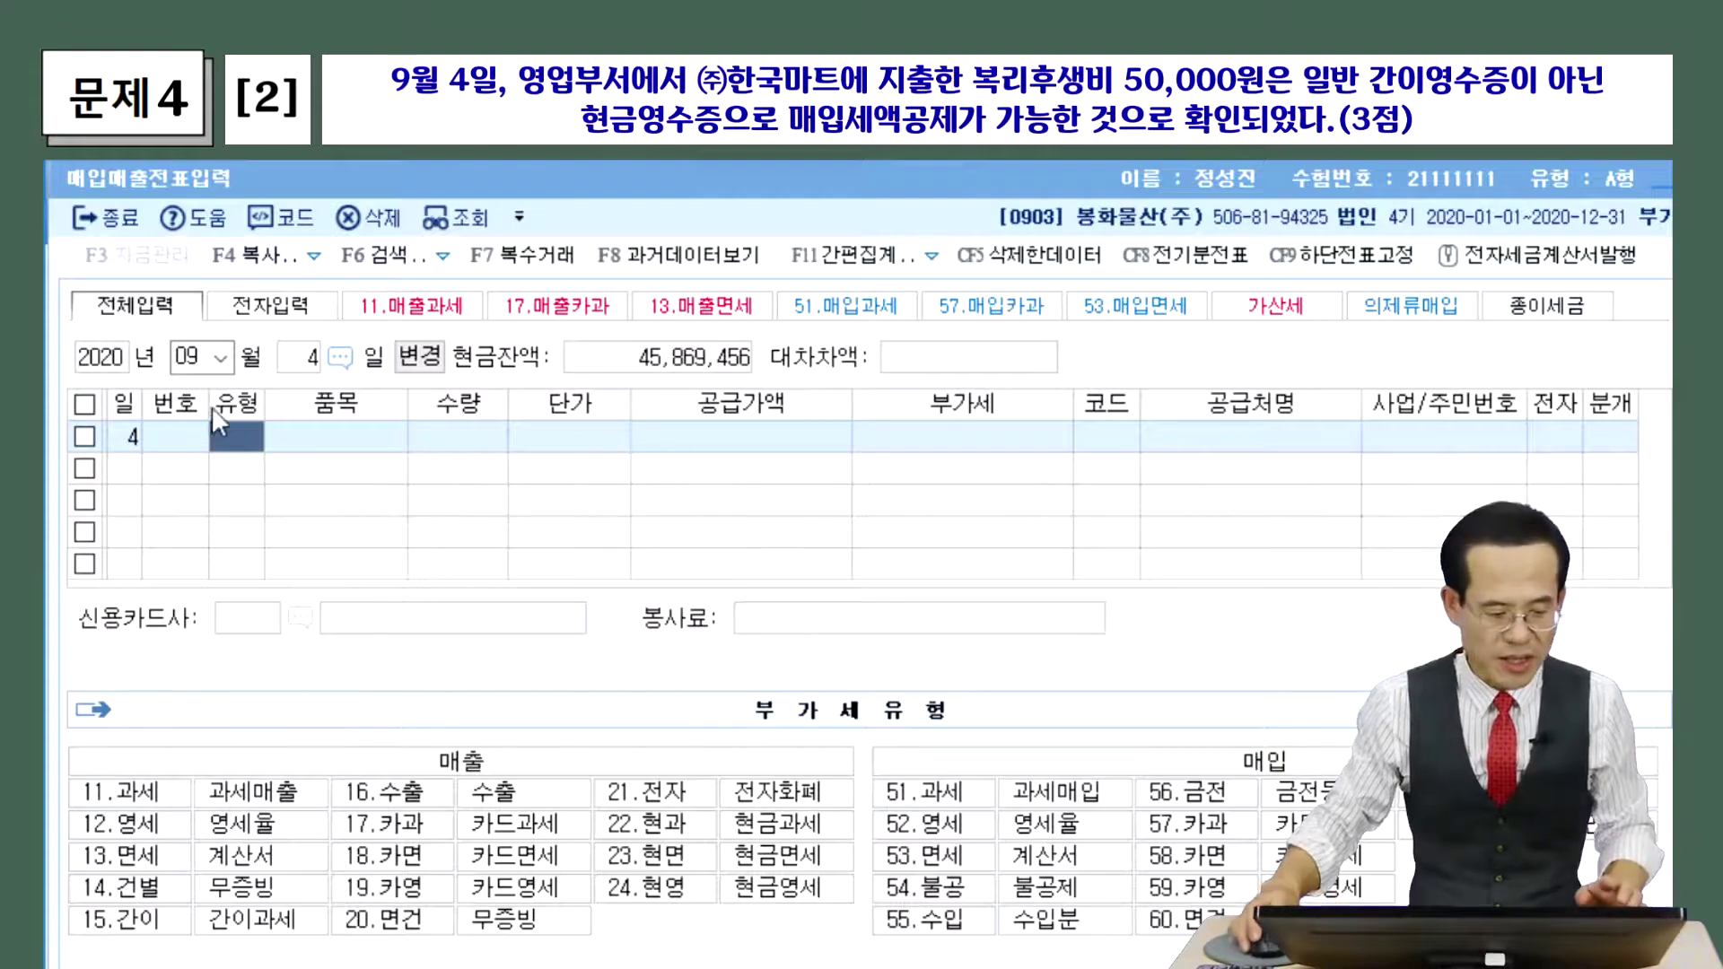
type("61")
key("Return")
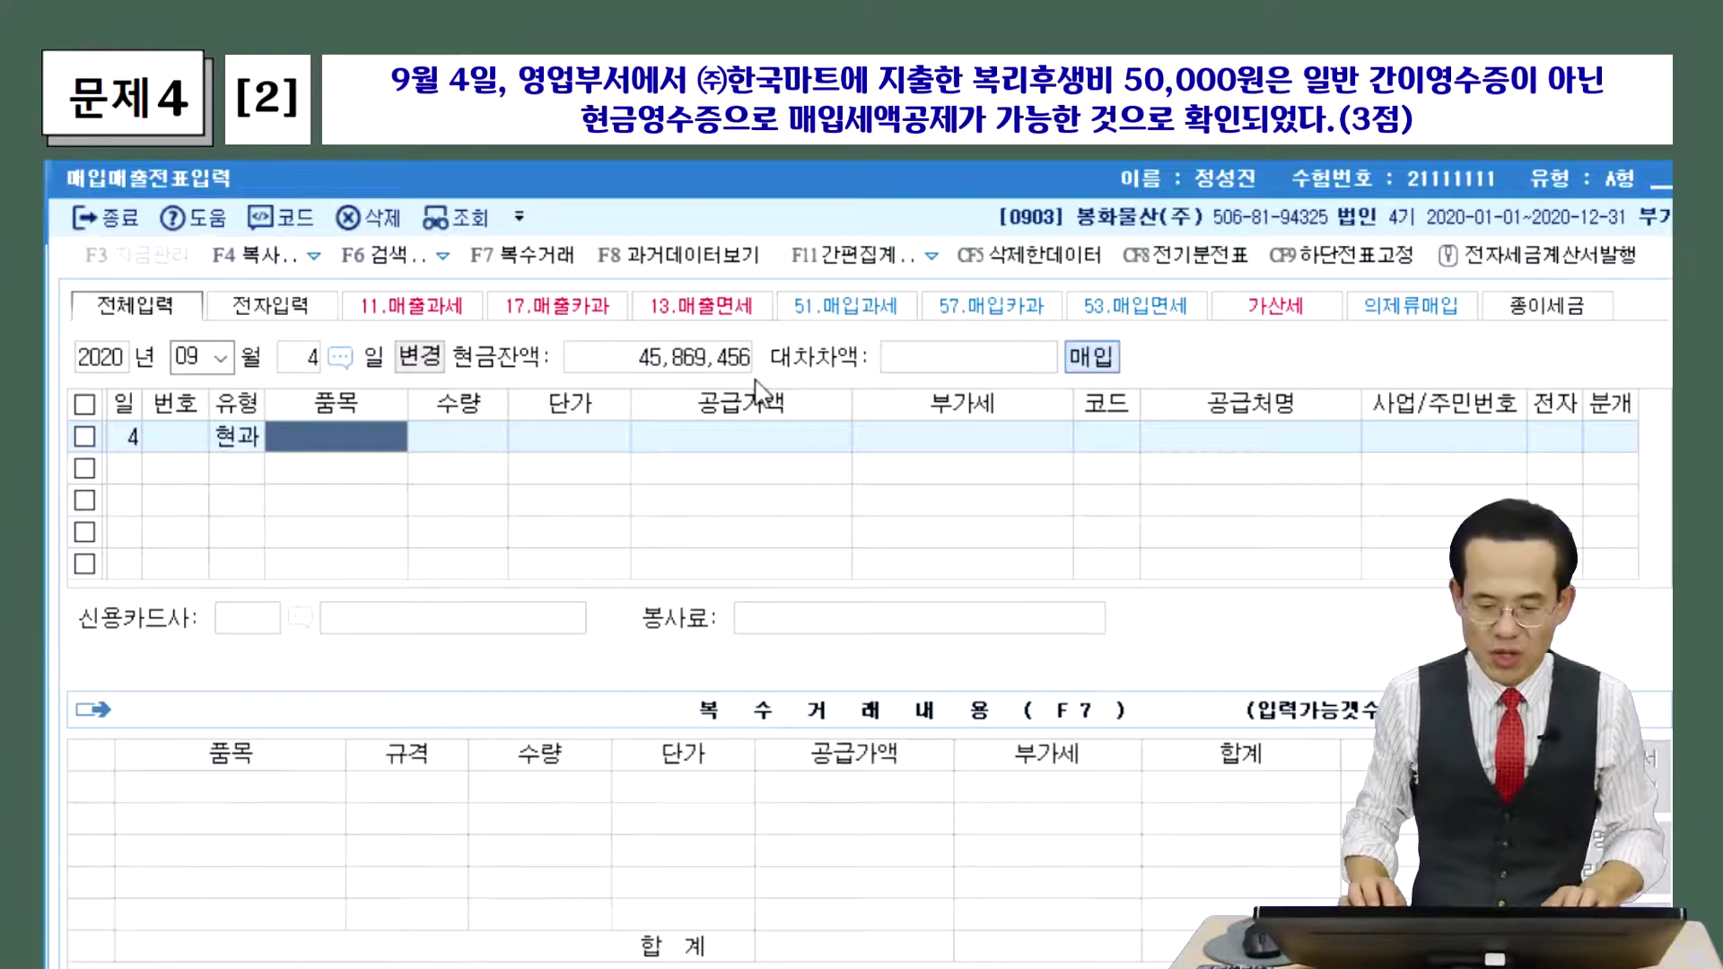
Enter 복리후생비 as the item and 50,000 as the supply amount, leaving quantity and unit price blank.
type("복리")
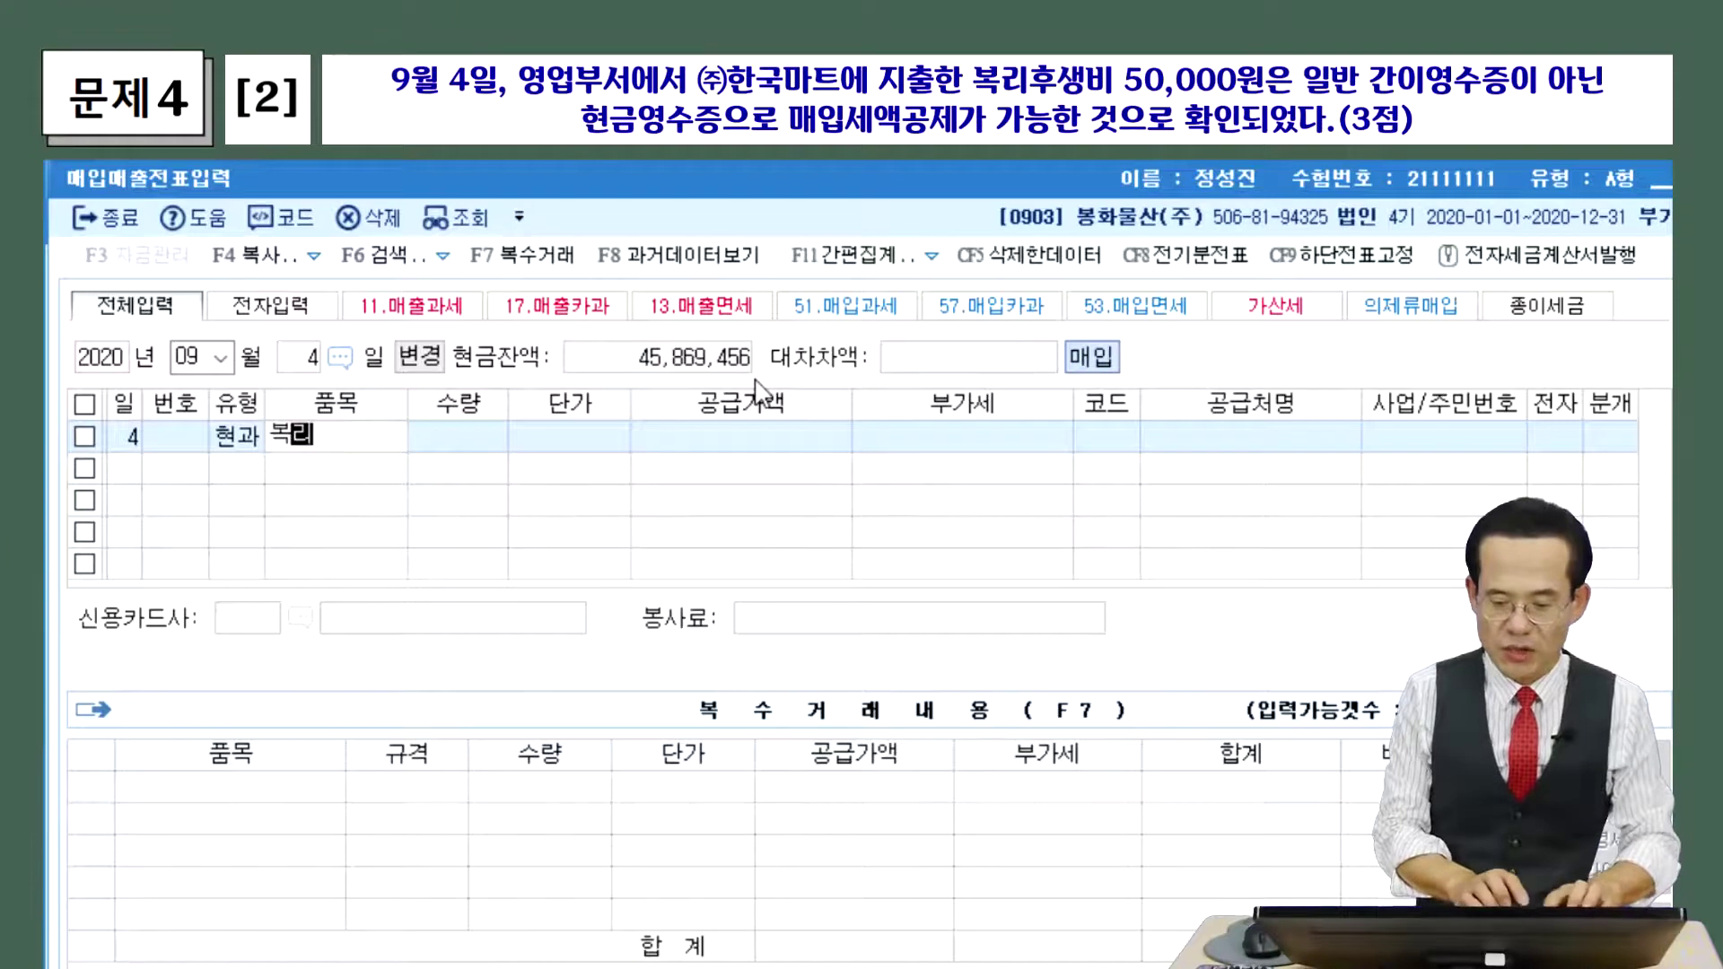
type("후생비")
key("Return")
key("Return")
key("Return")
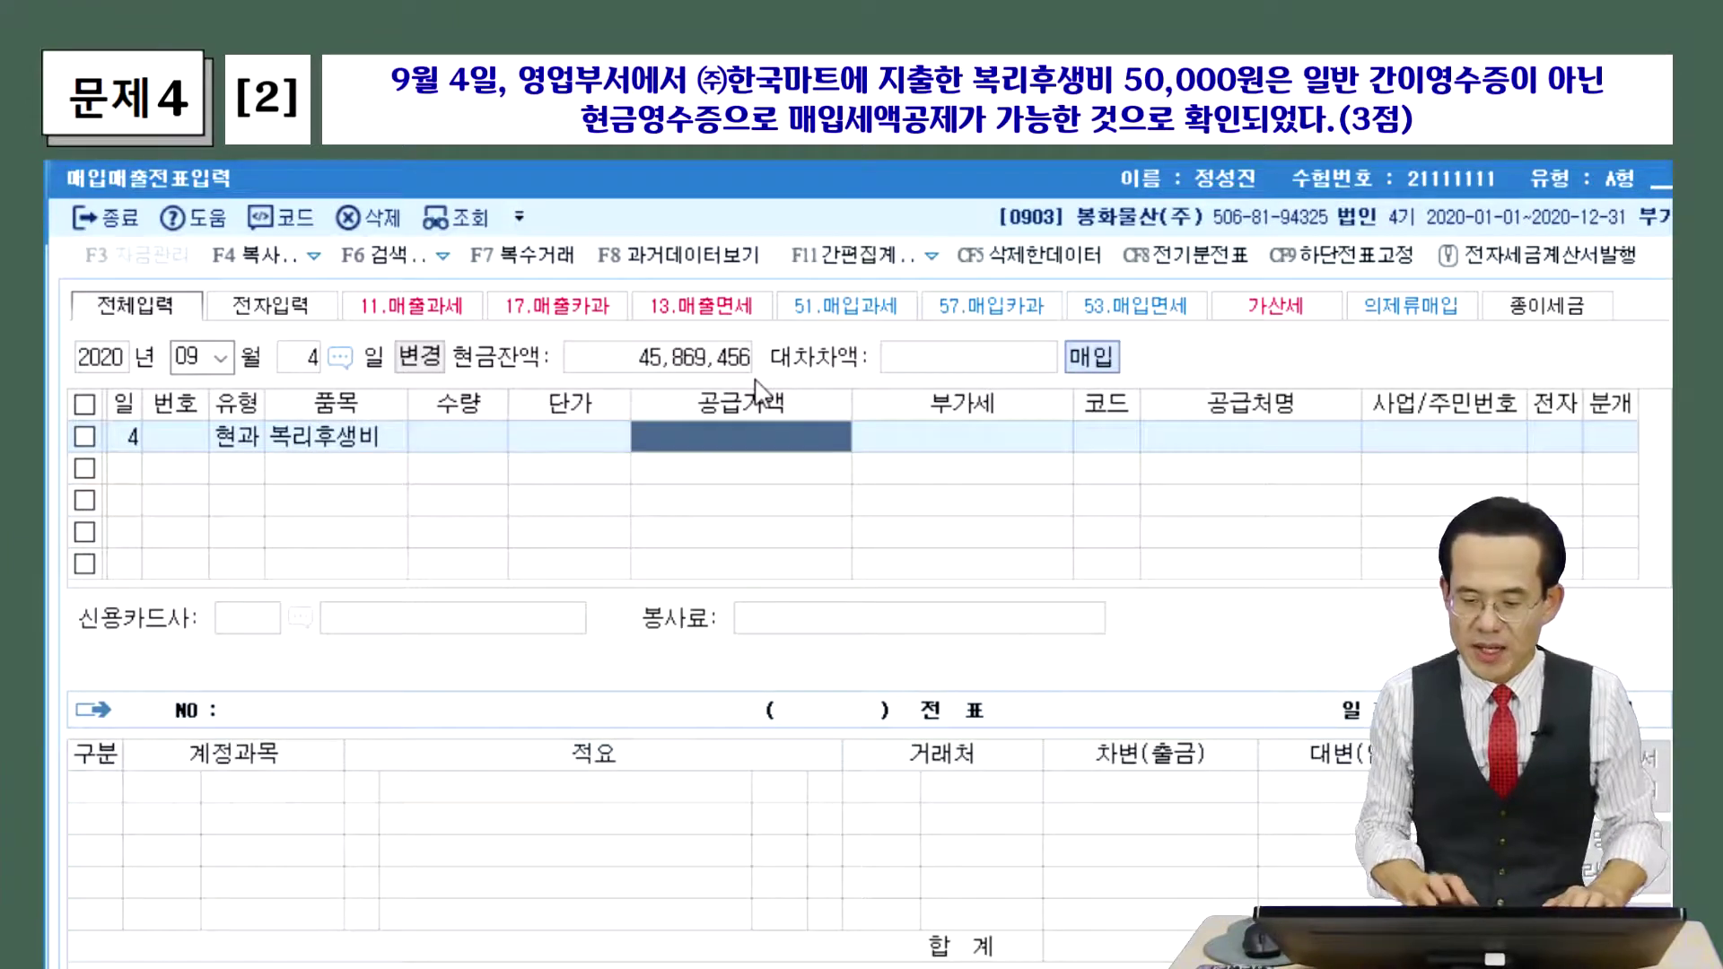
type("500000")
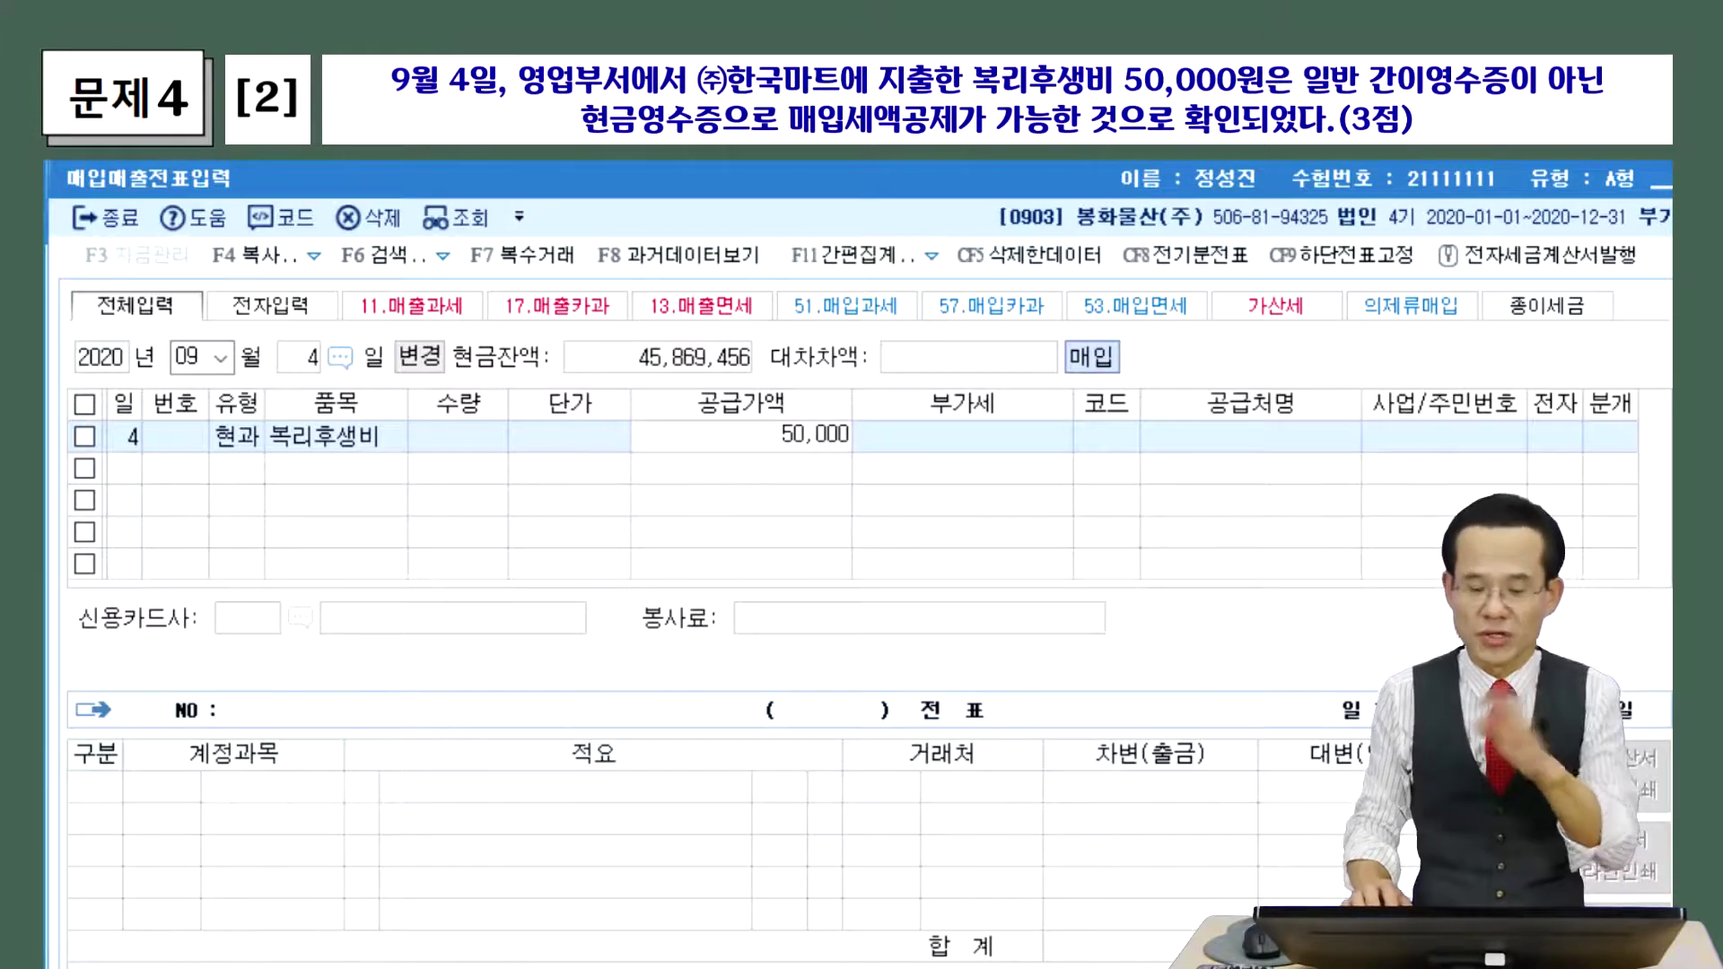
key("Return")
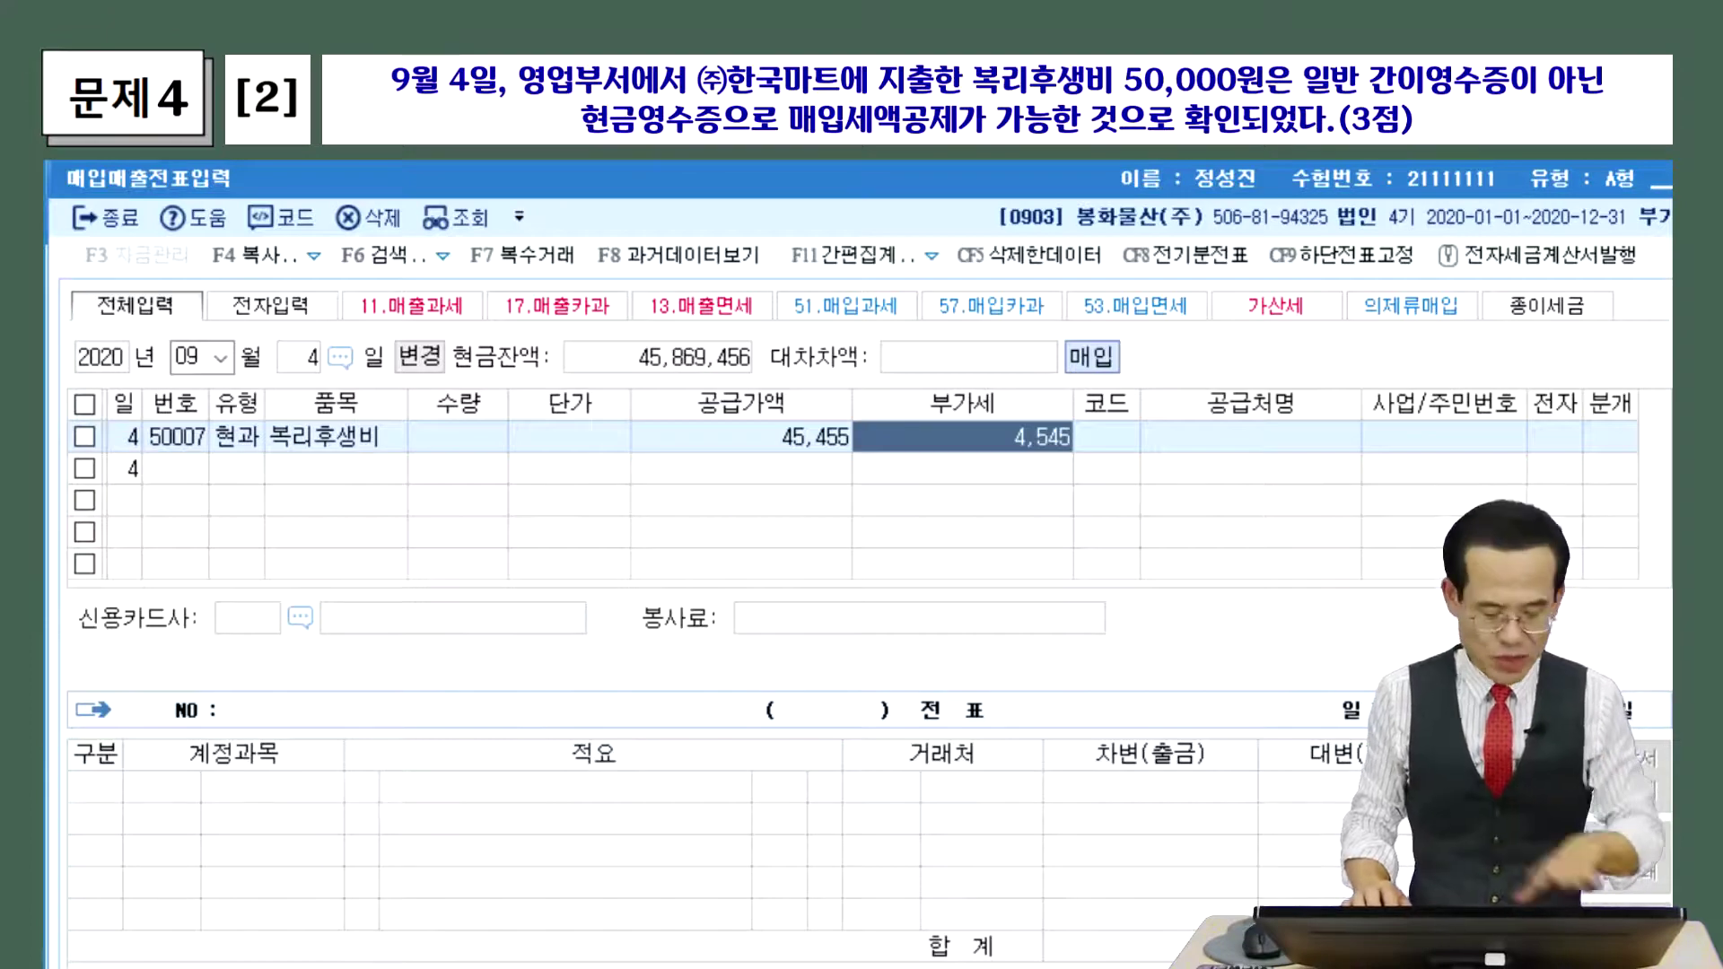
Set the supplier to 00131 (주)한국마트 and the journal type to 3 혼합.
key("Return")
key("F2")
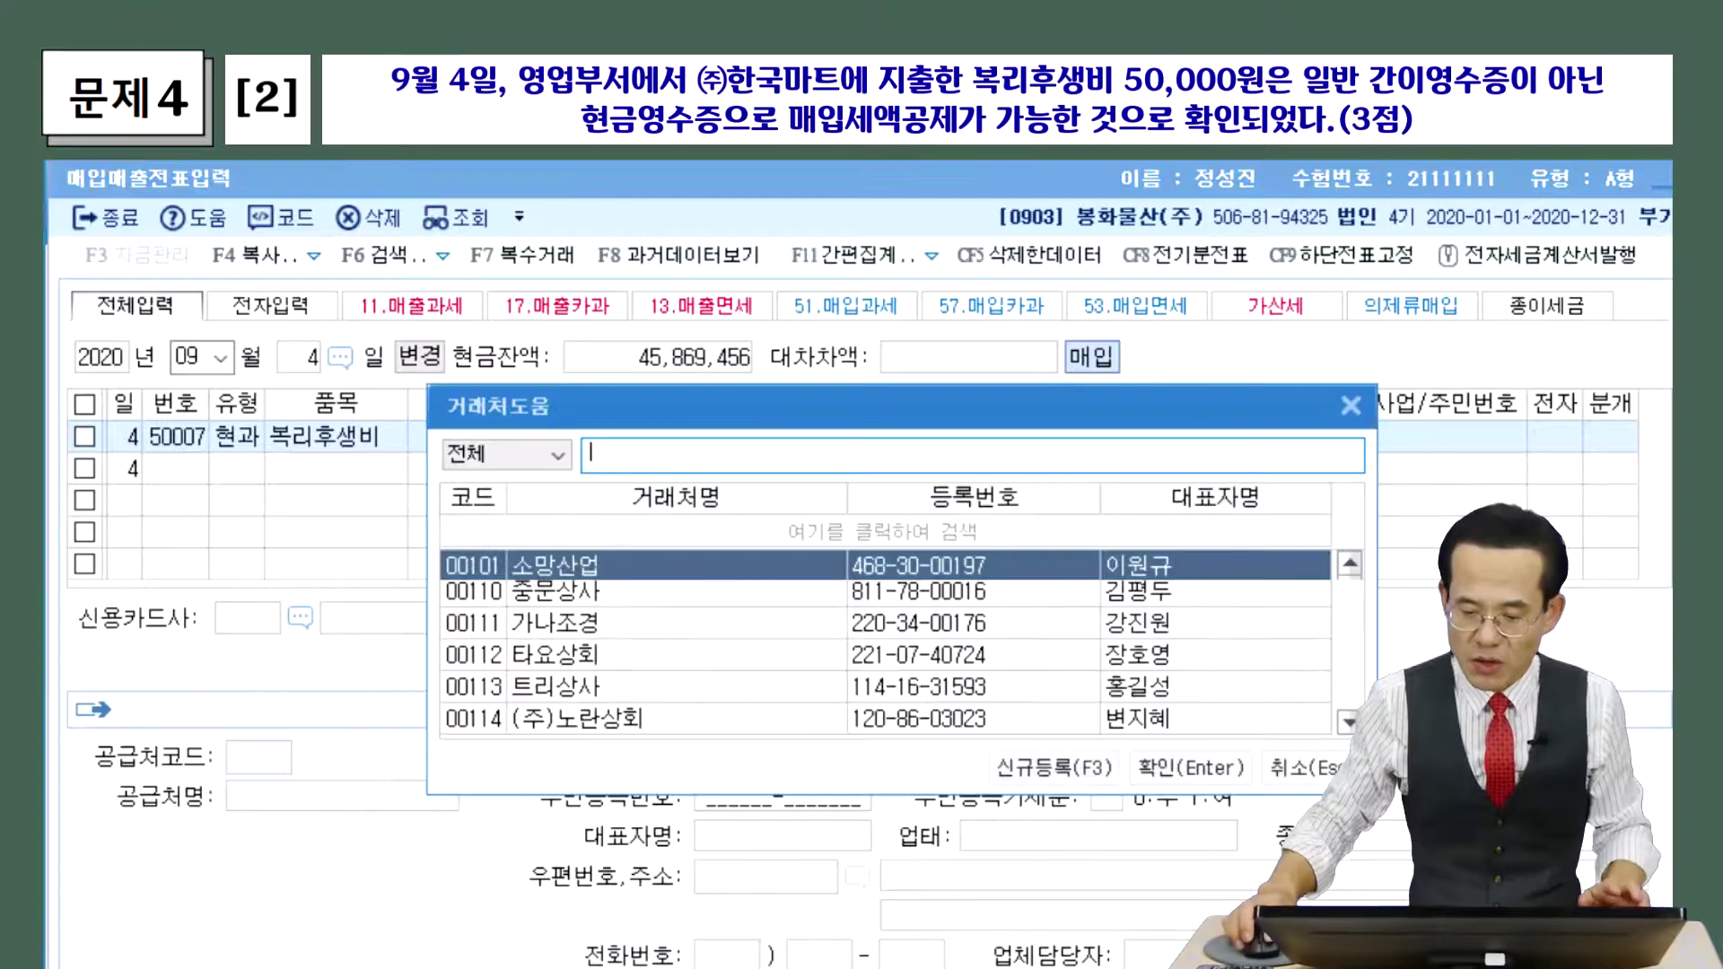
left_click_drag(851, 389, 542, 196)
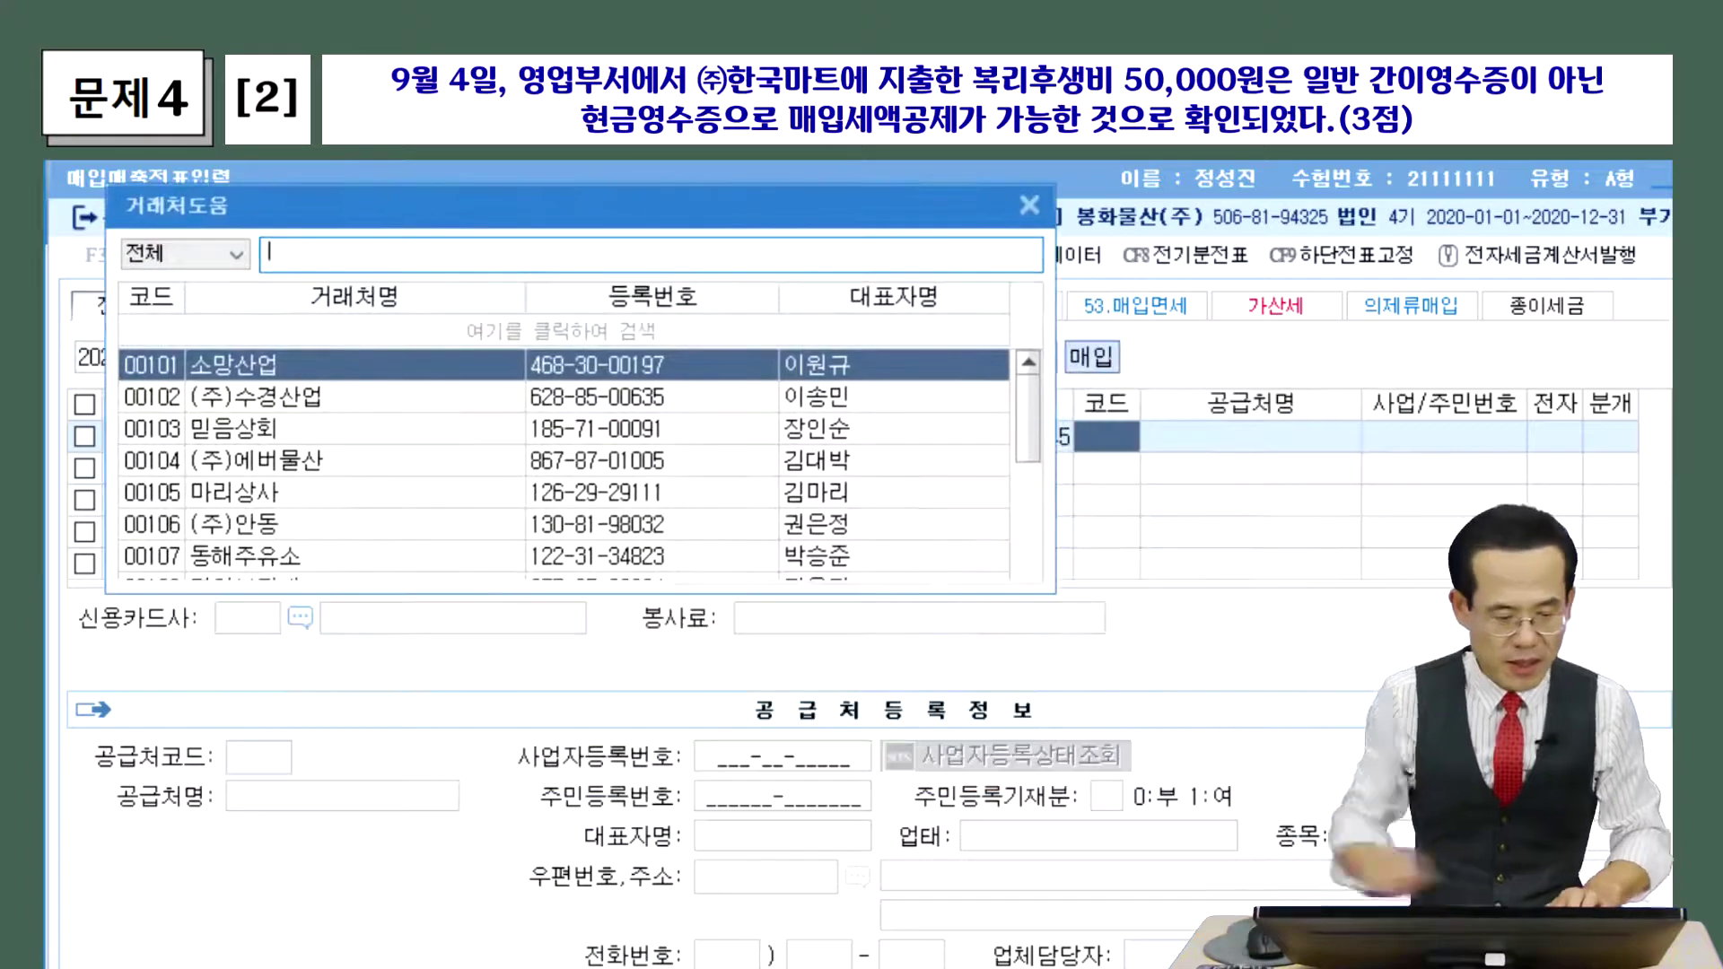
type("한국")
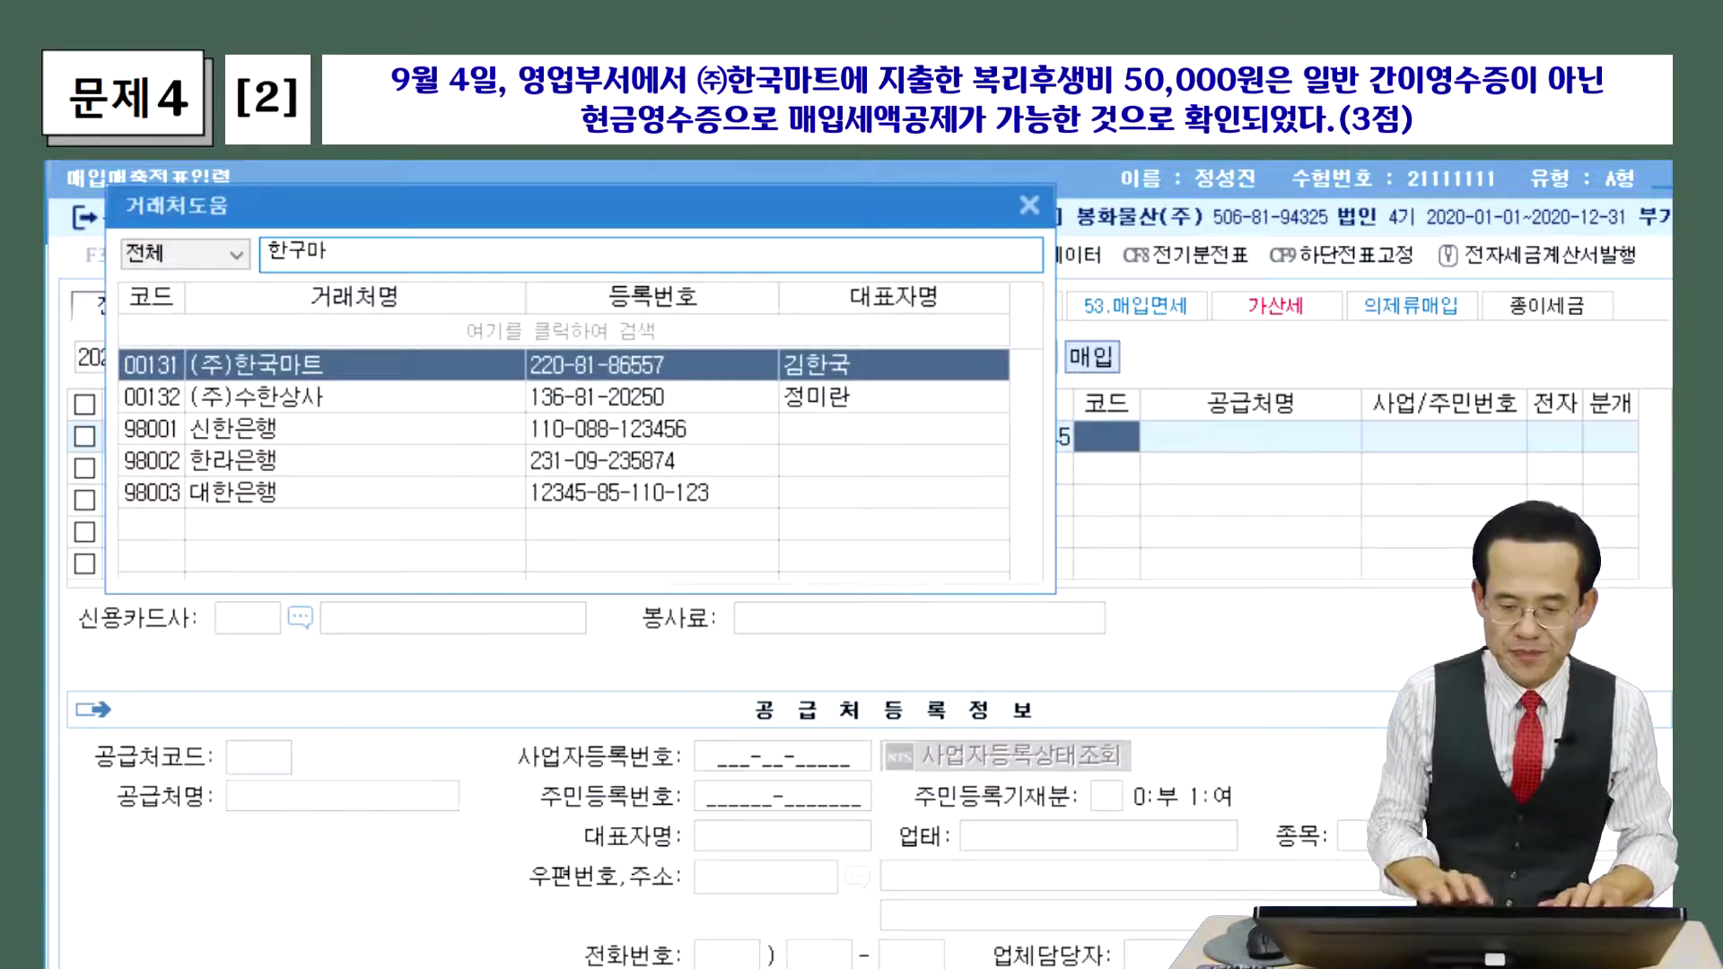
key("Return")
key("Return")
key("3")
key("Return")
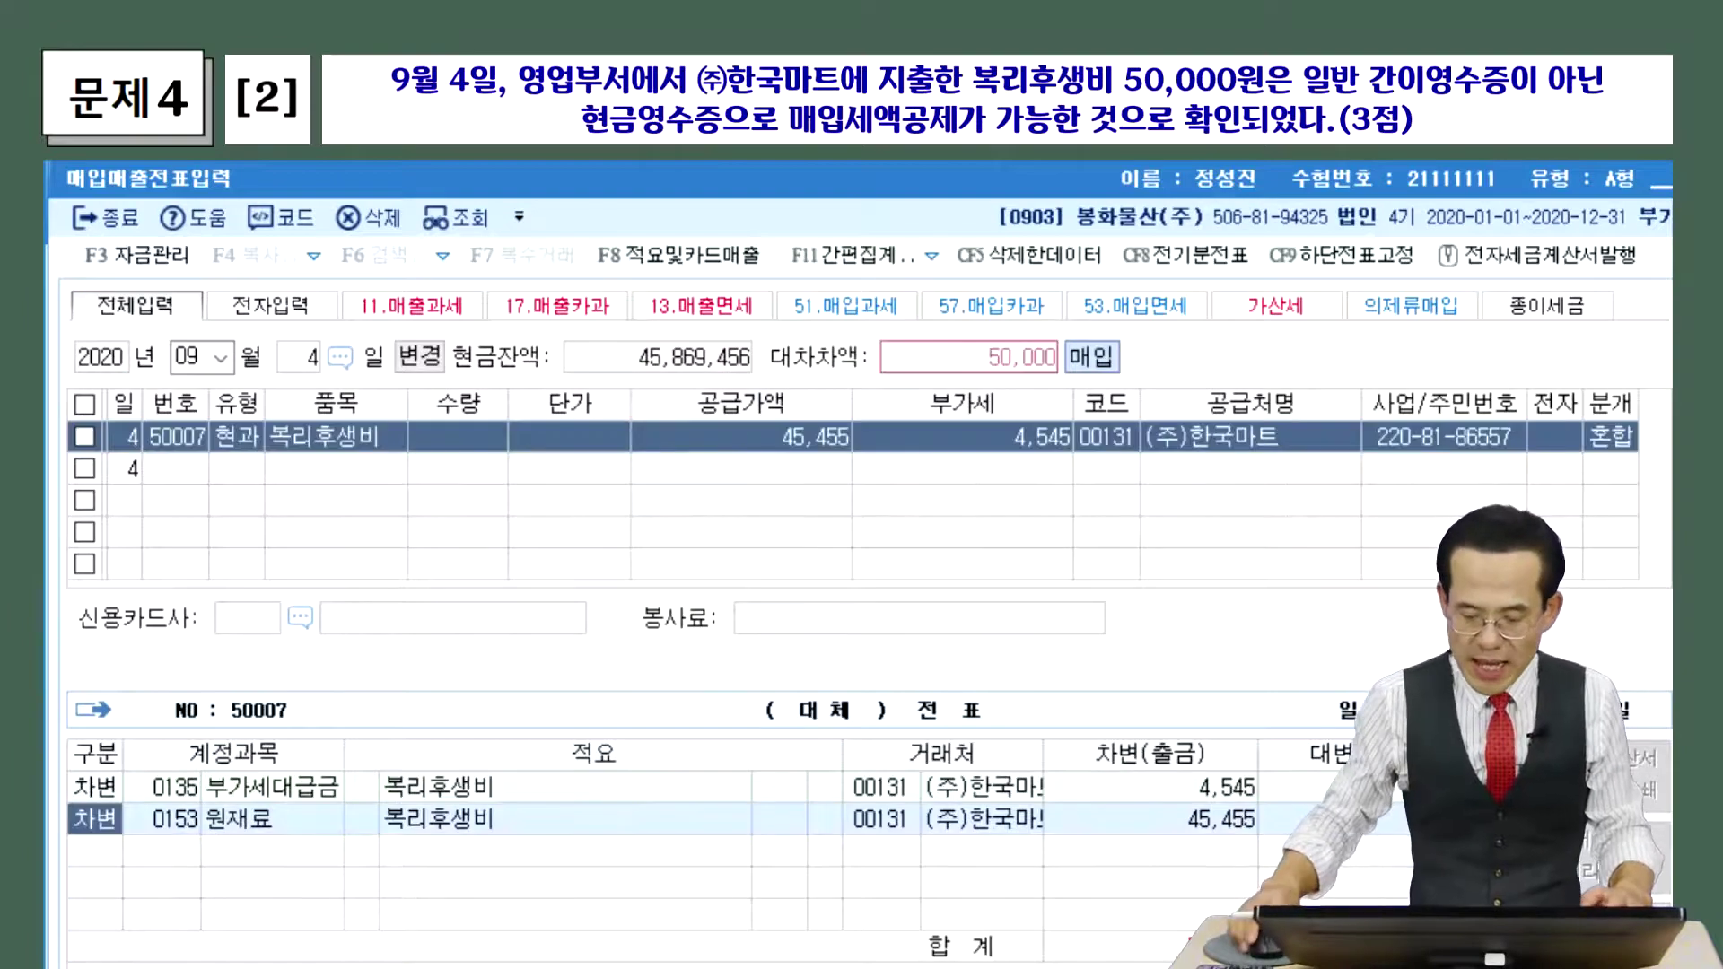
Narrow the journal's 적요 column and change the 원재료 debit line's account to 0811 복리후생비 (판매관리비).
left_click_drag(753, 787, 525, 789)
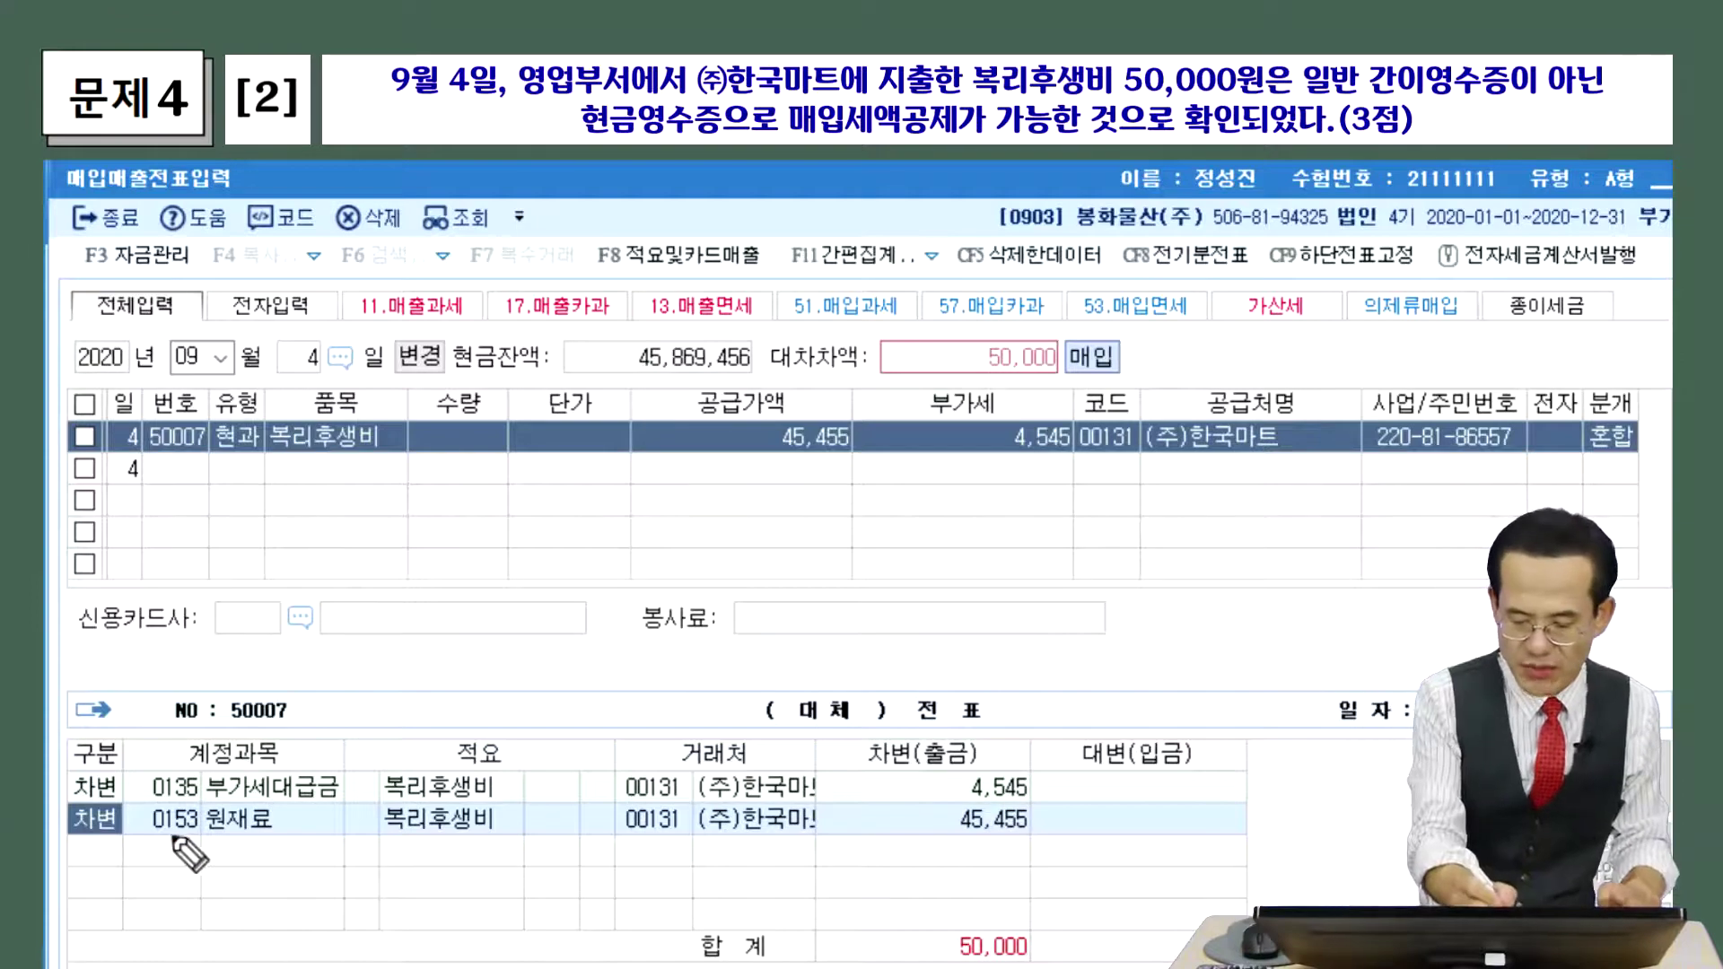
left_click_drag(164, 841, 269, 839)
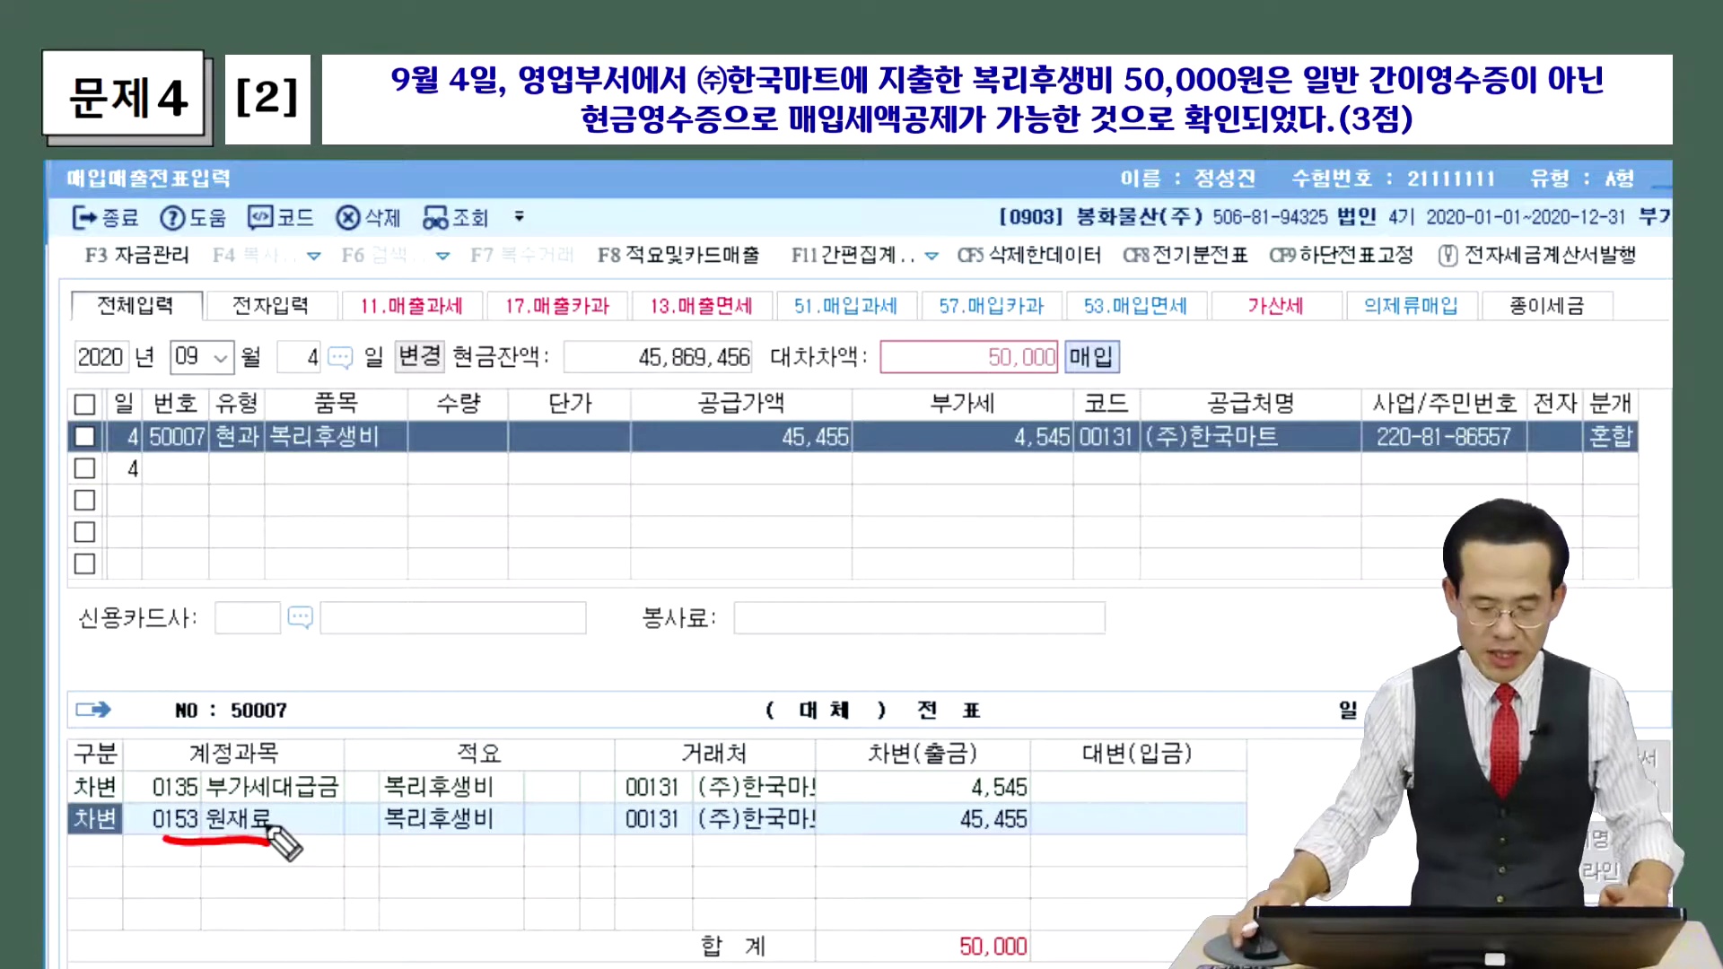
left_click(175, 819)
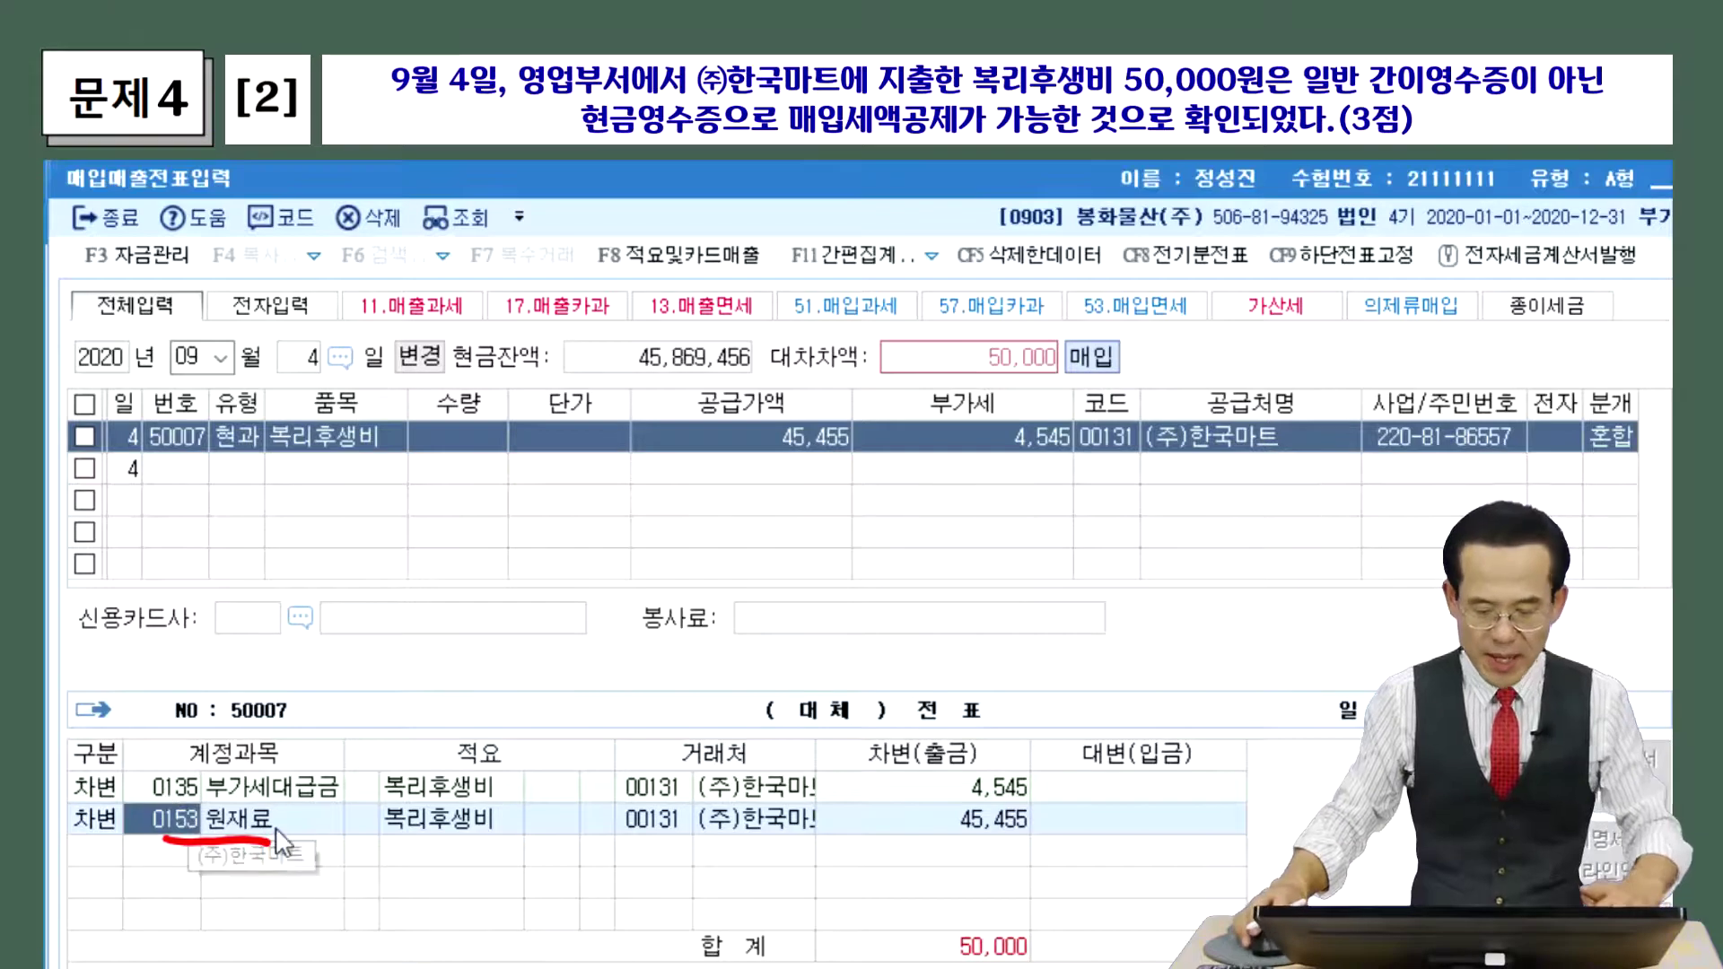
key("F2")
left_click_drag(940, 405, 566, 217)
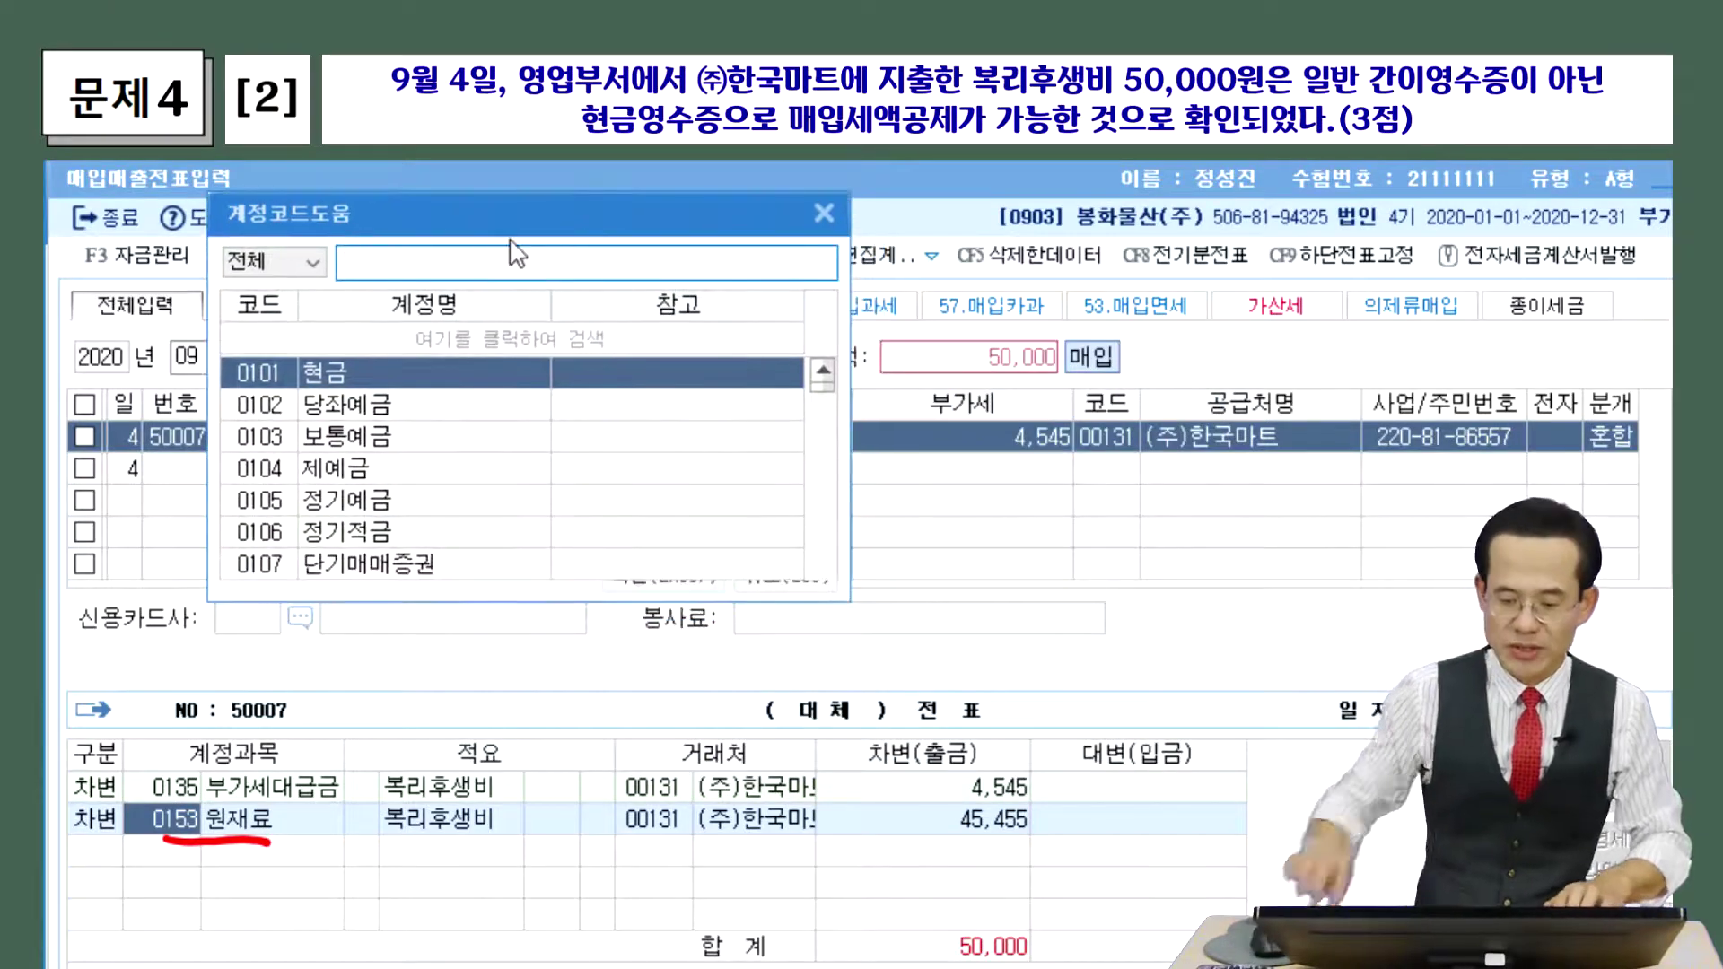
type("ㅂㅗㄱ")
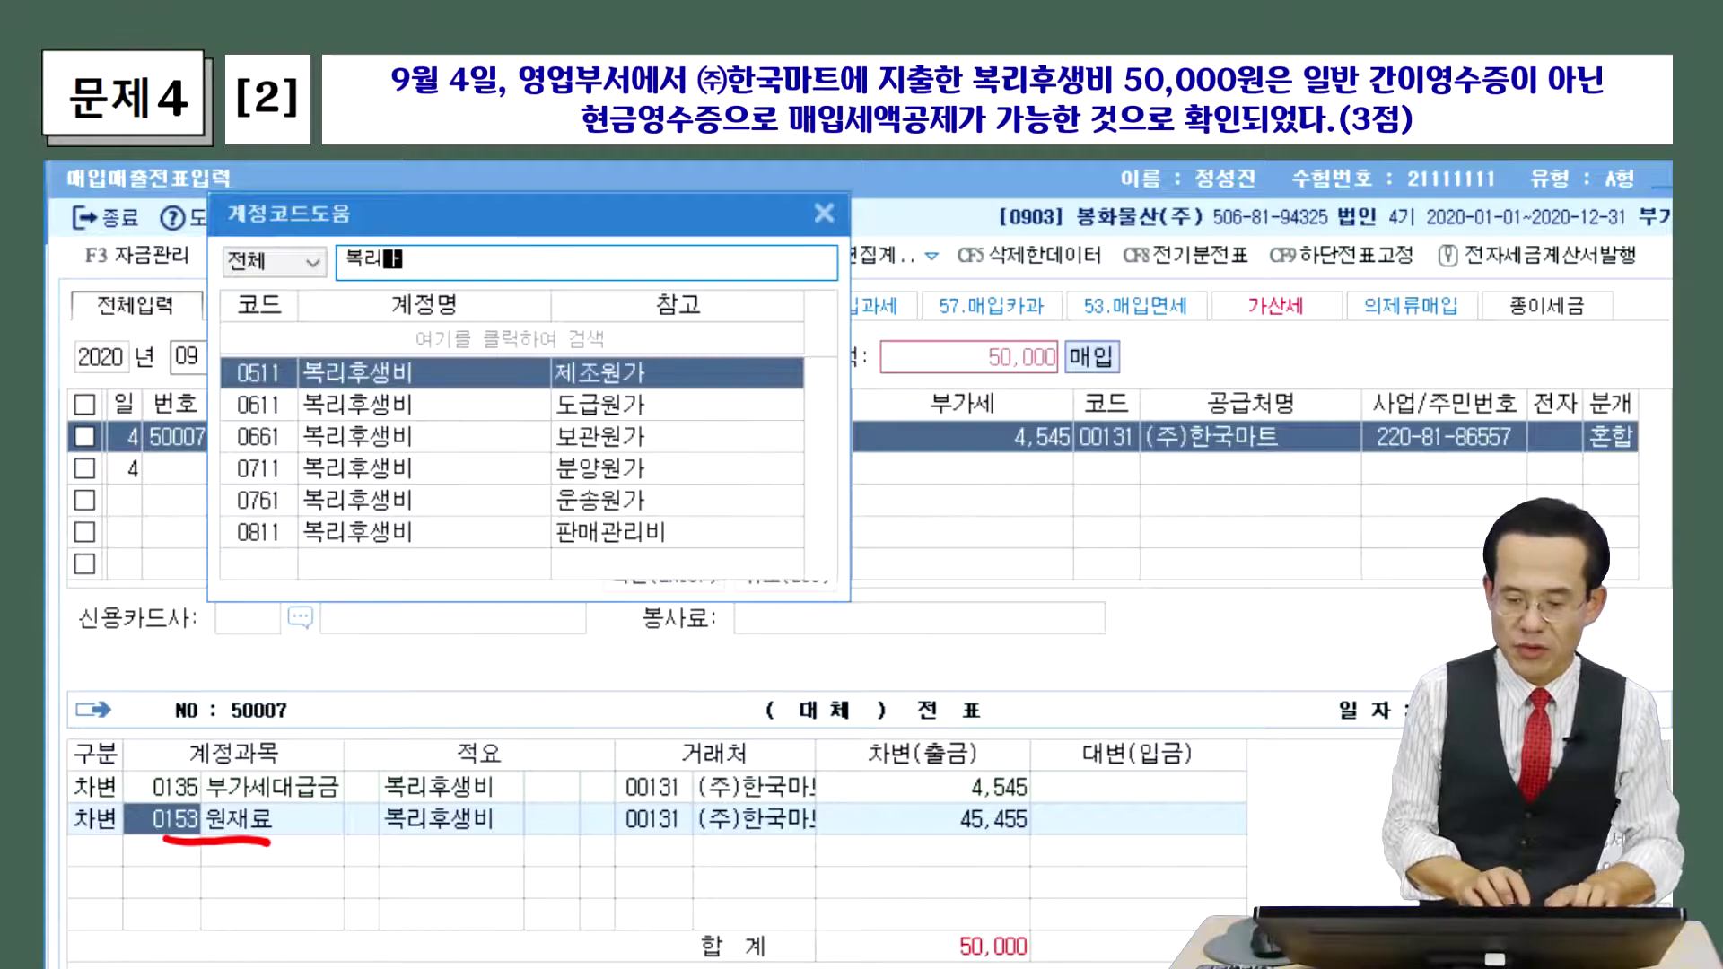
type("ㄹㅣㅎㅜ")
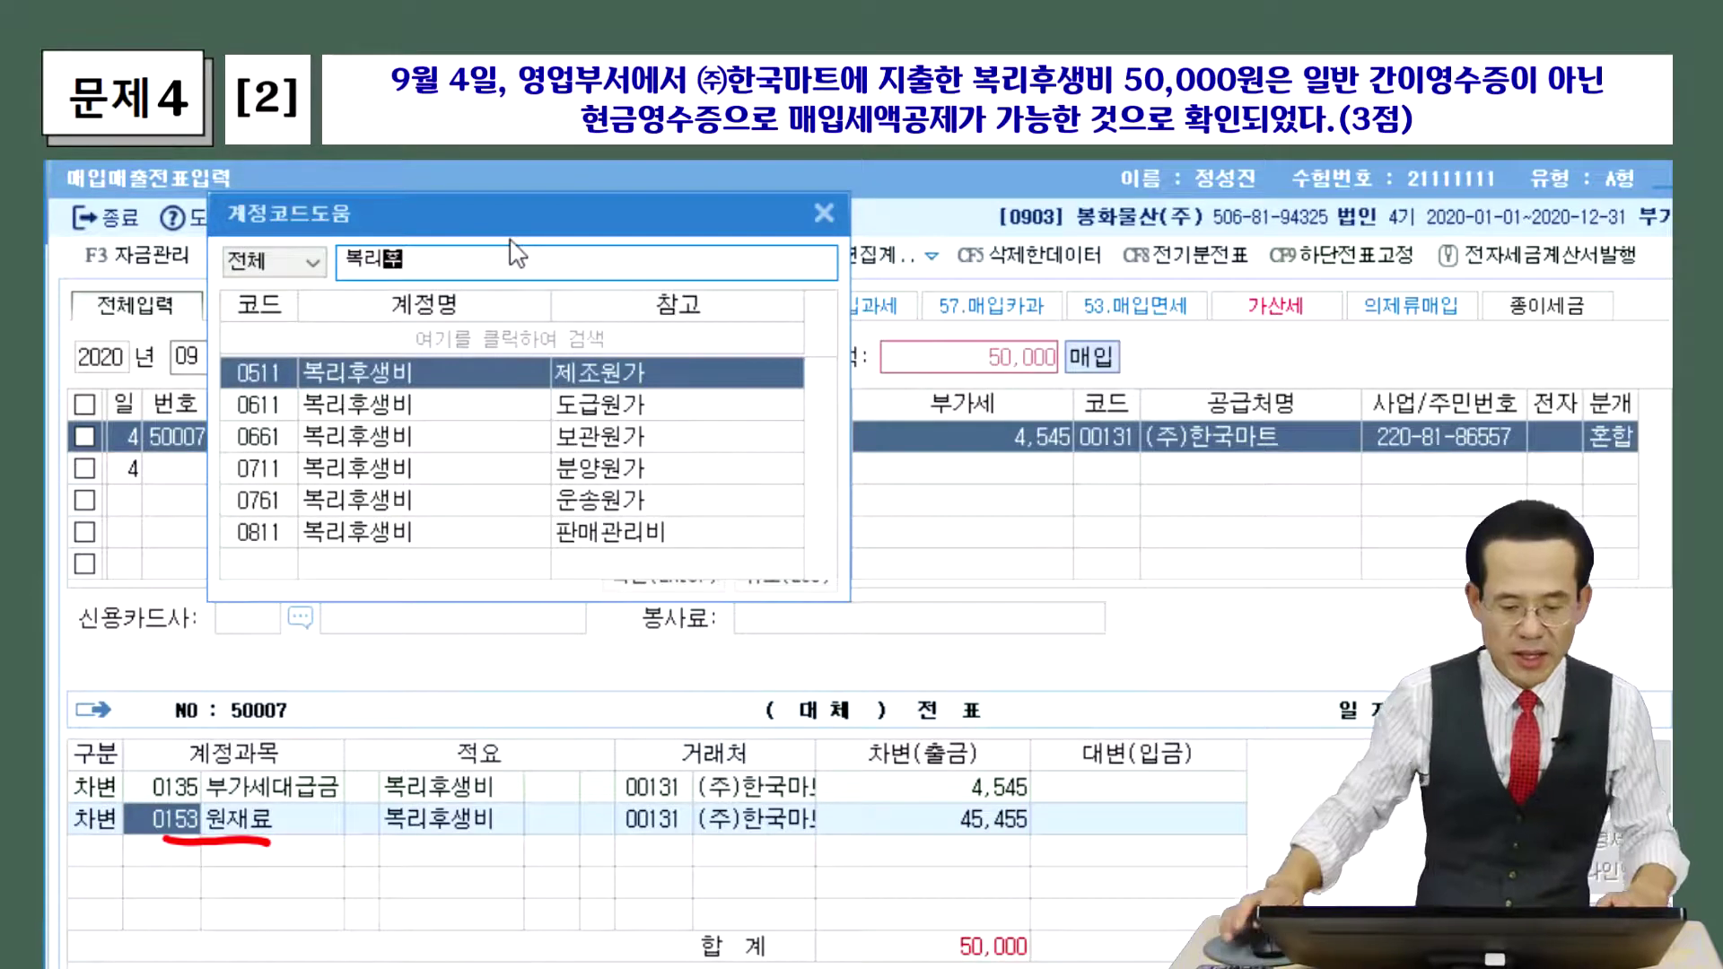
type("ㅣ")
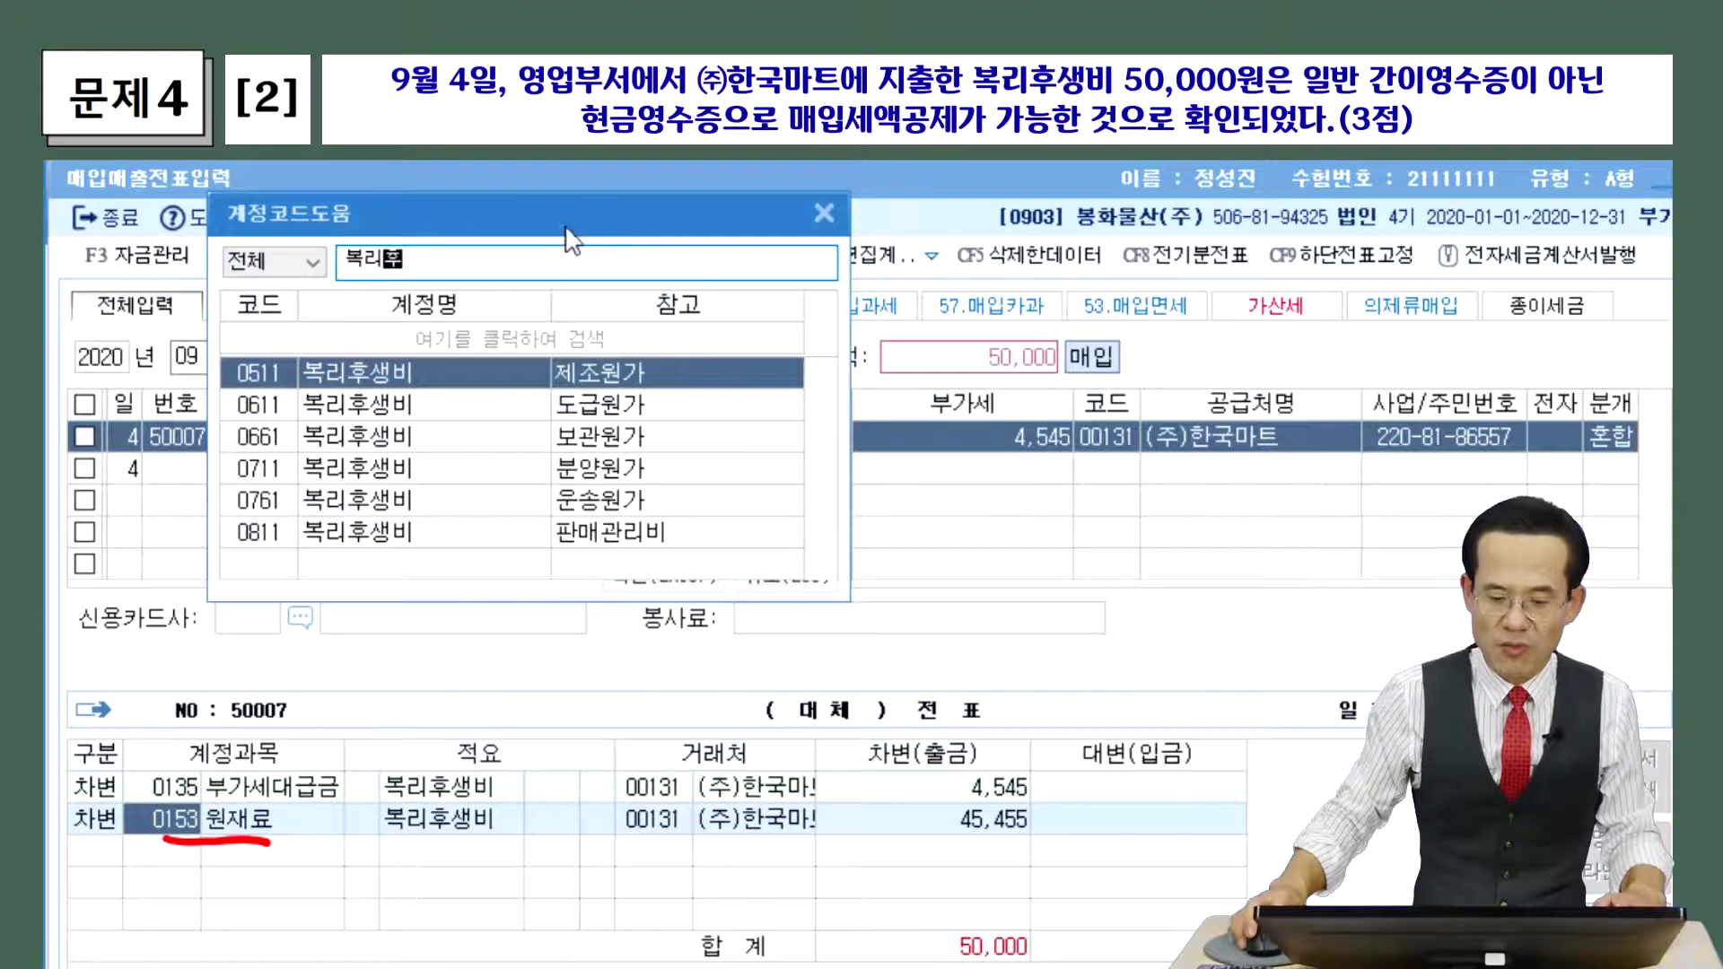
left_click_drag(563, 226, 548, 99)
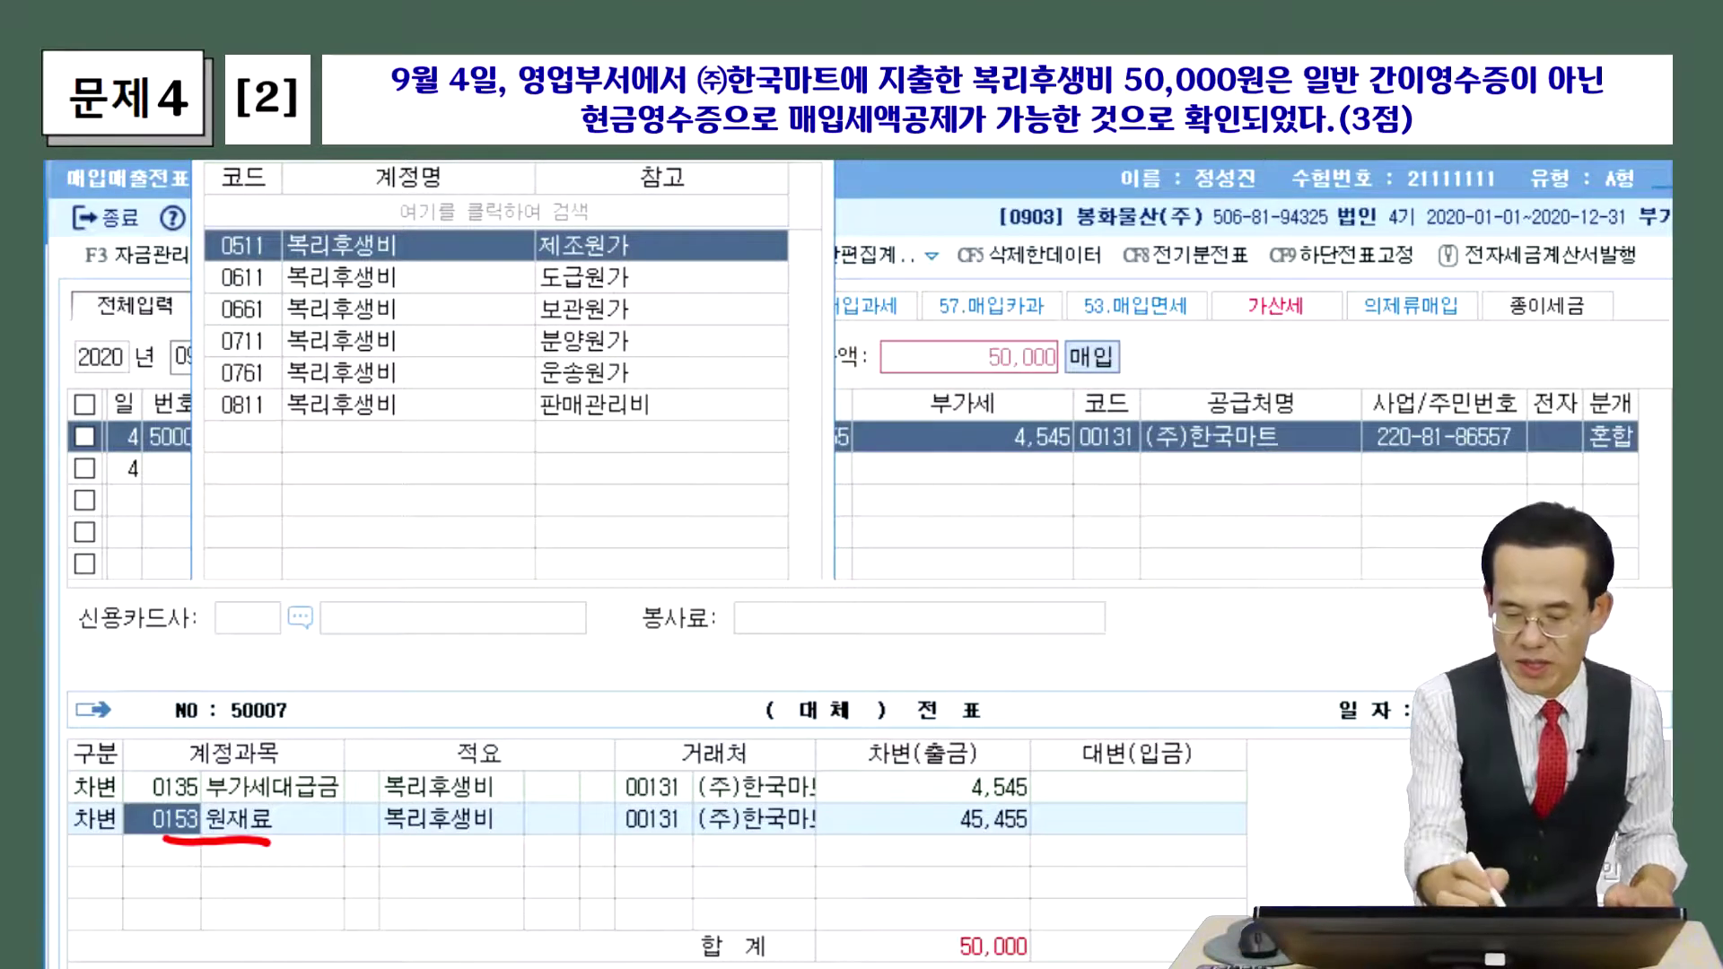
left_click_drag(210, 440, 664, 433)
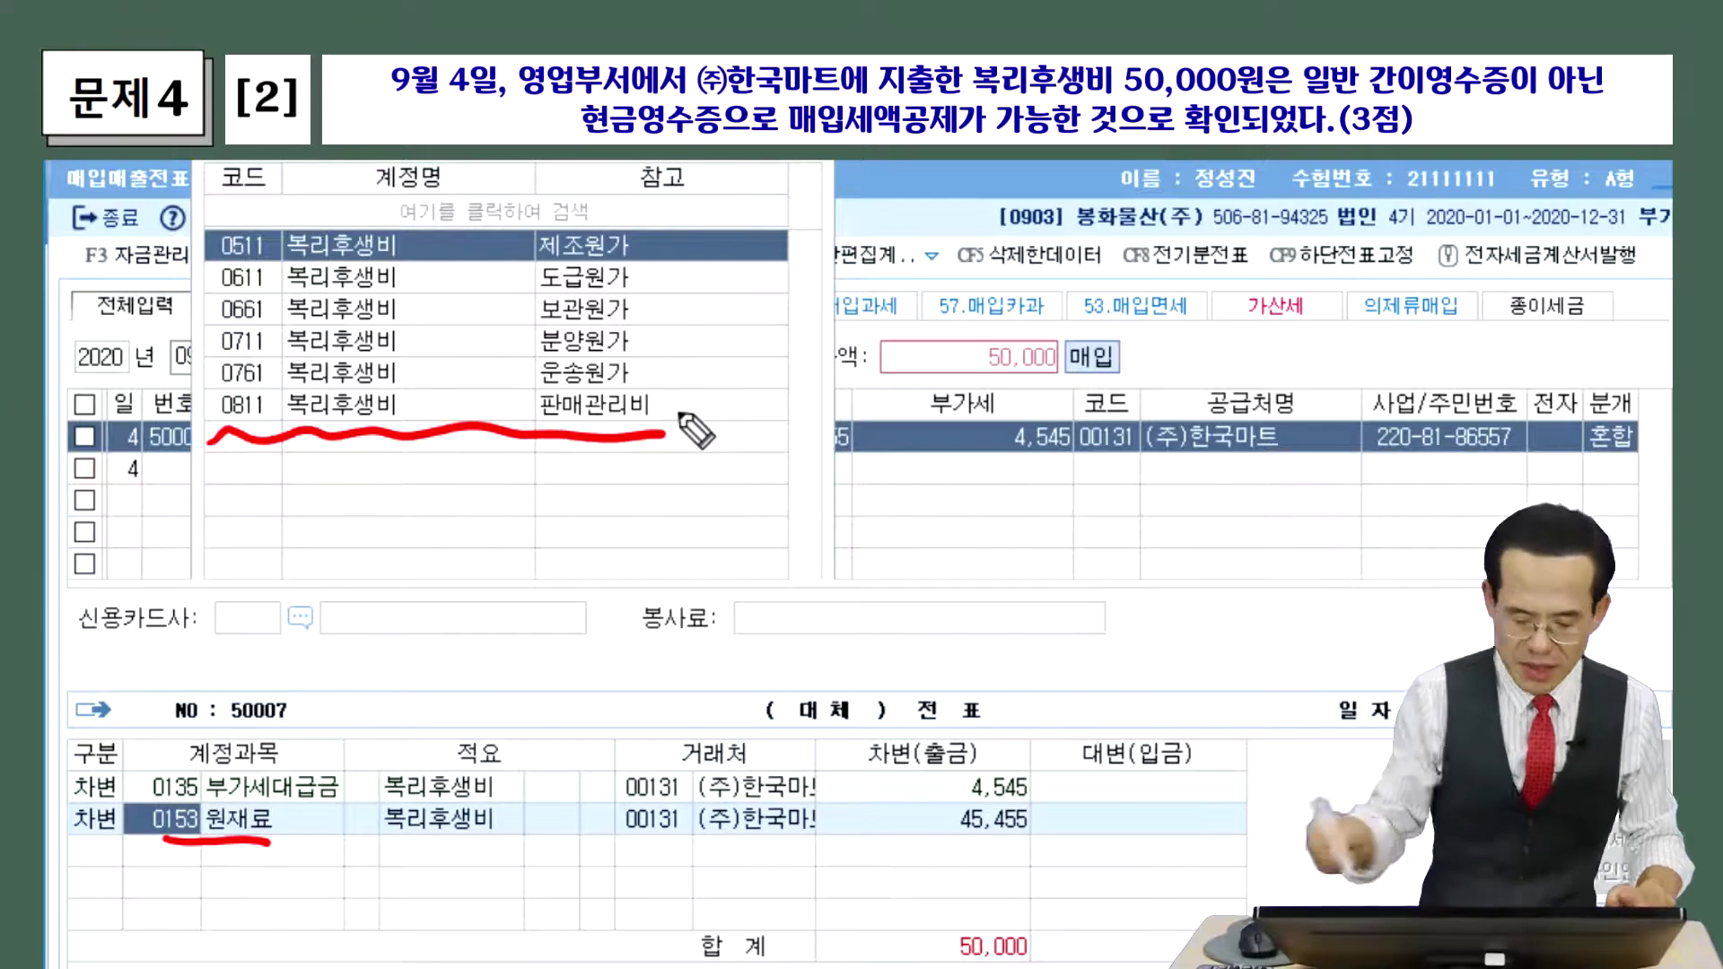
key("Escape")
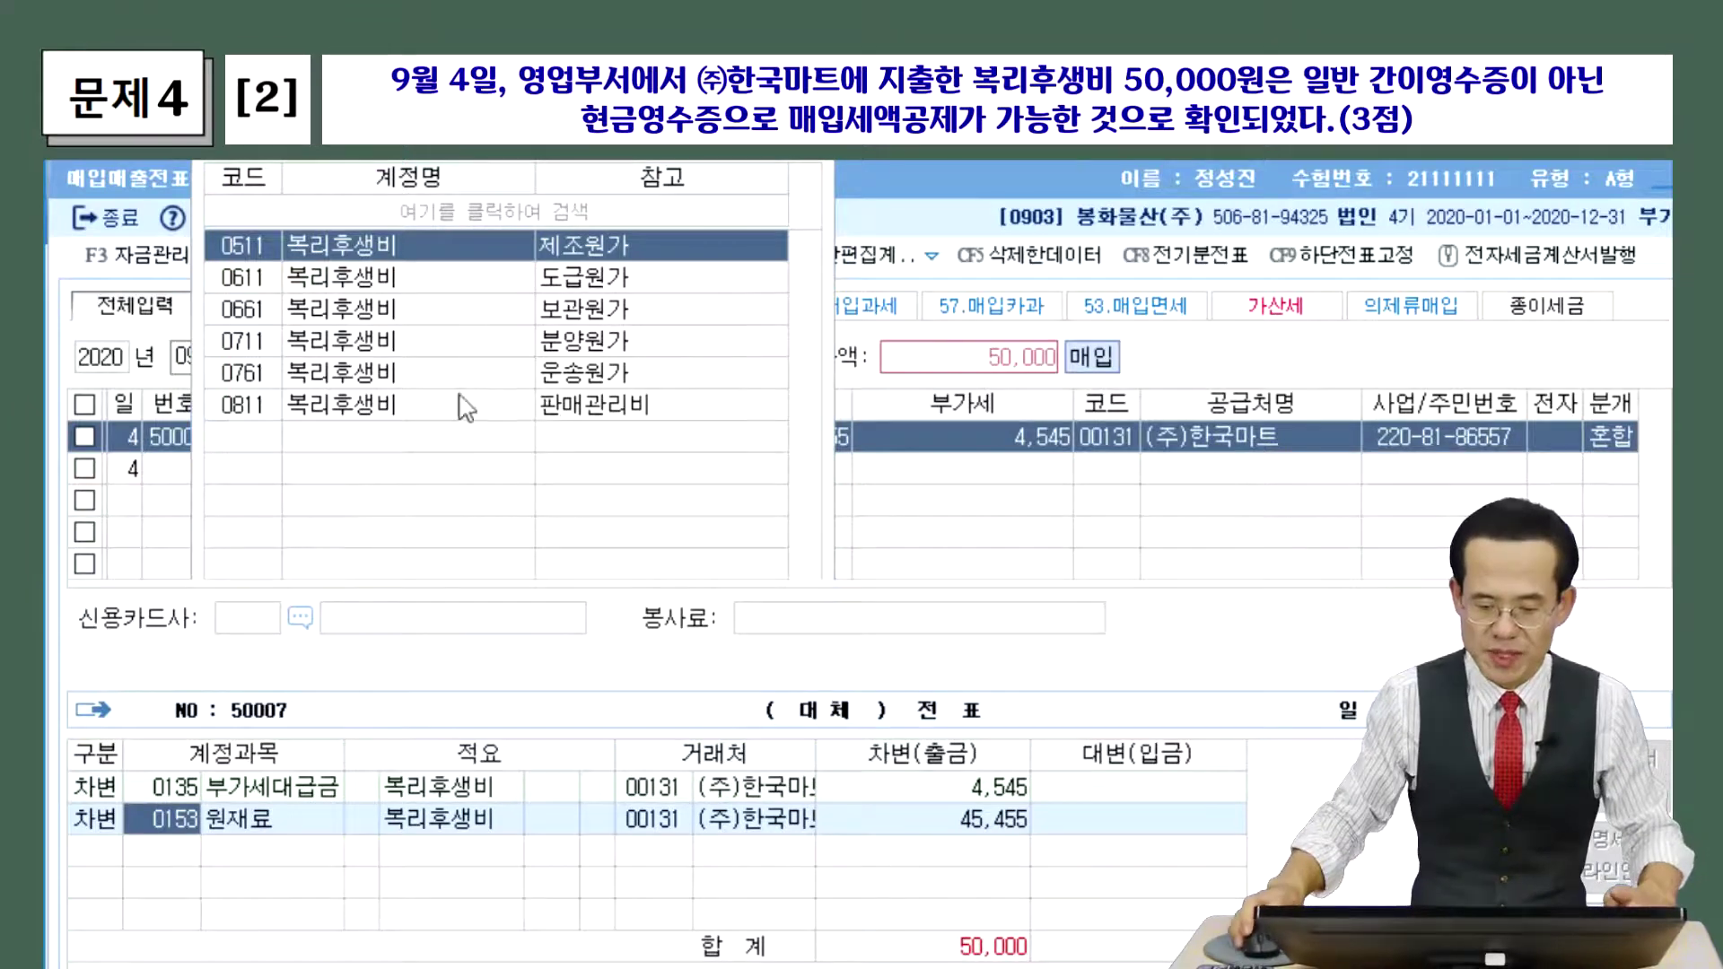
left_click(405, 404)
key("Return")
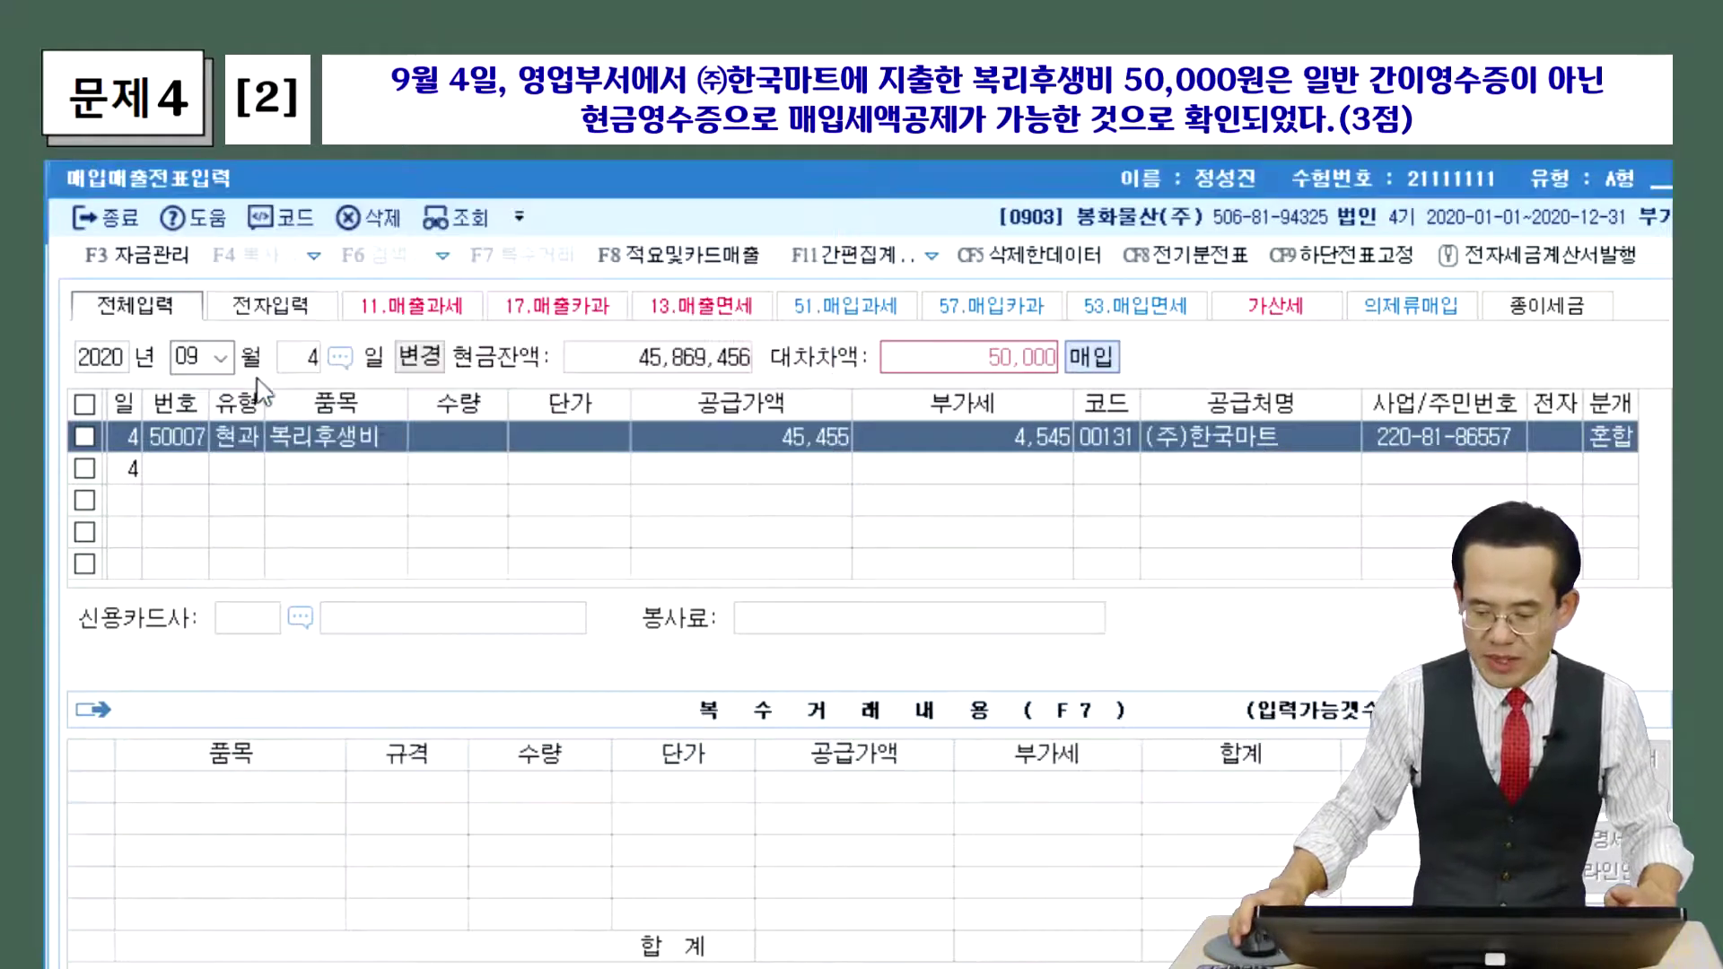
key("Return")
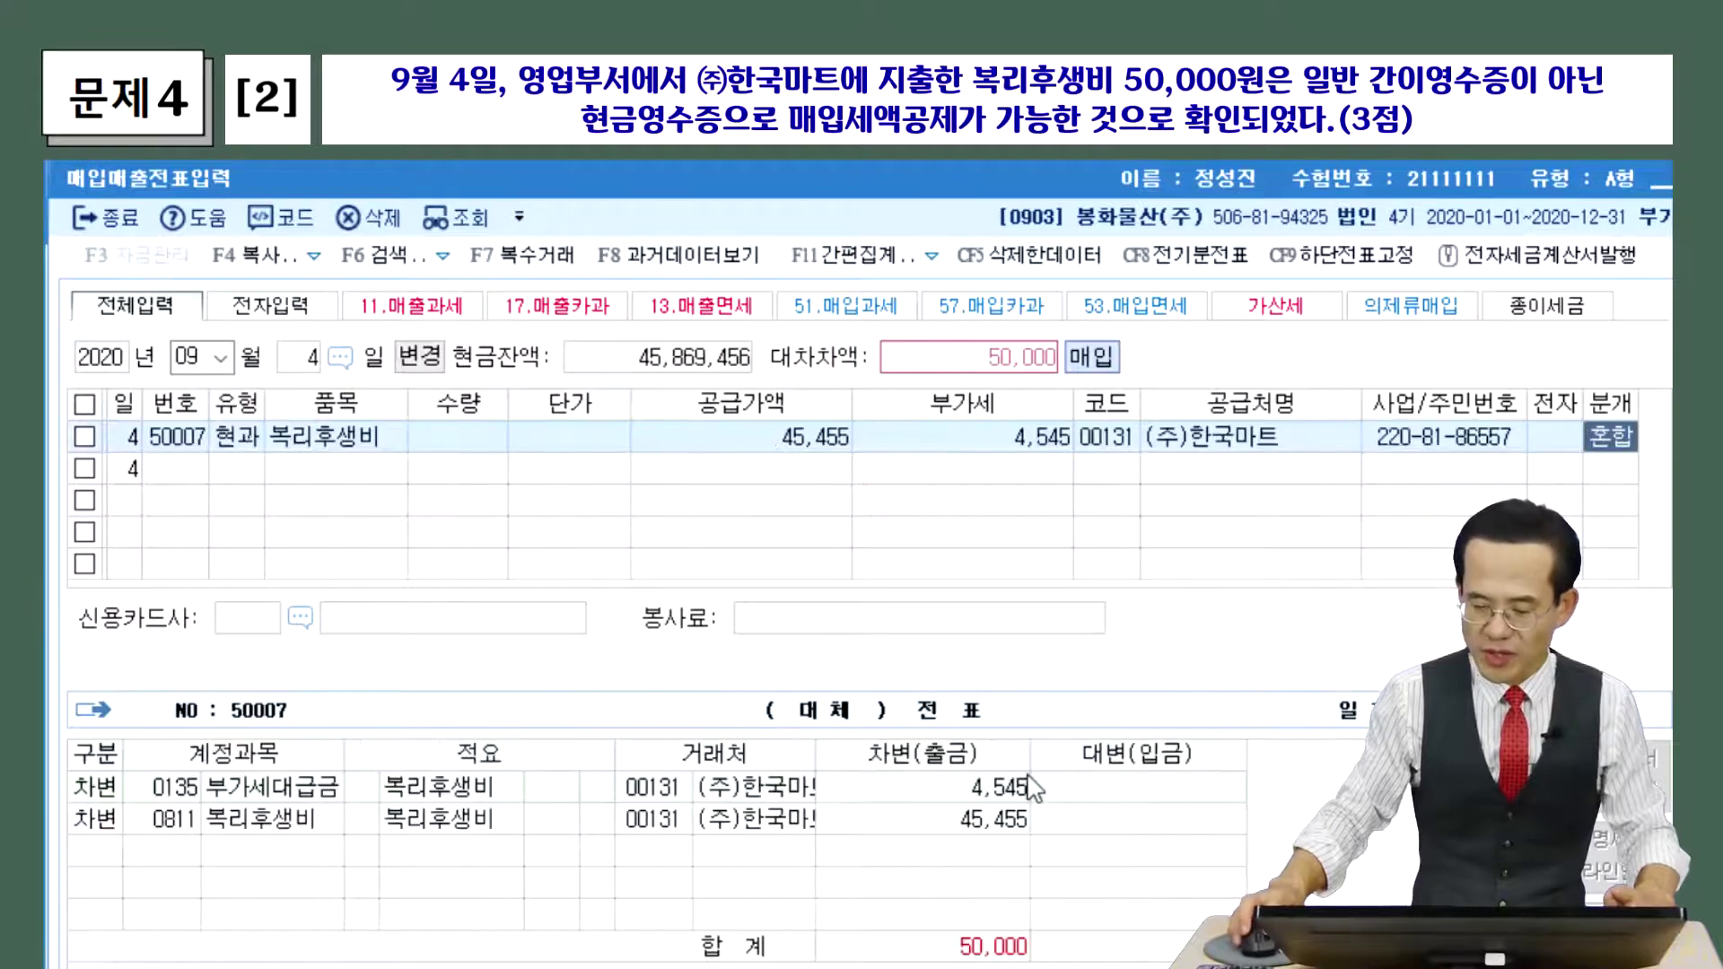
Add a credit line (대변) to the journal with the account 0103 보통예금.
key("Return")
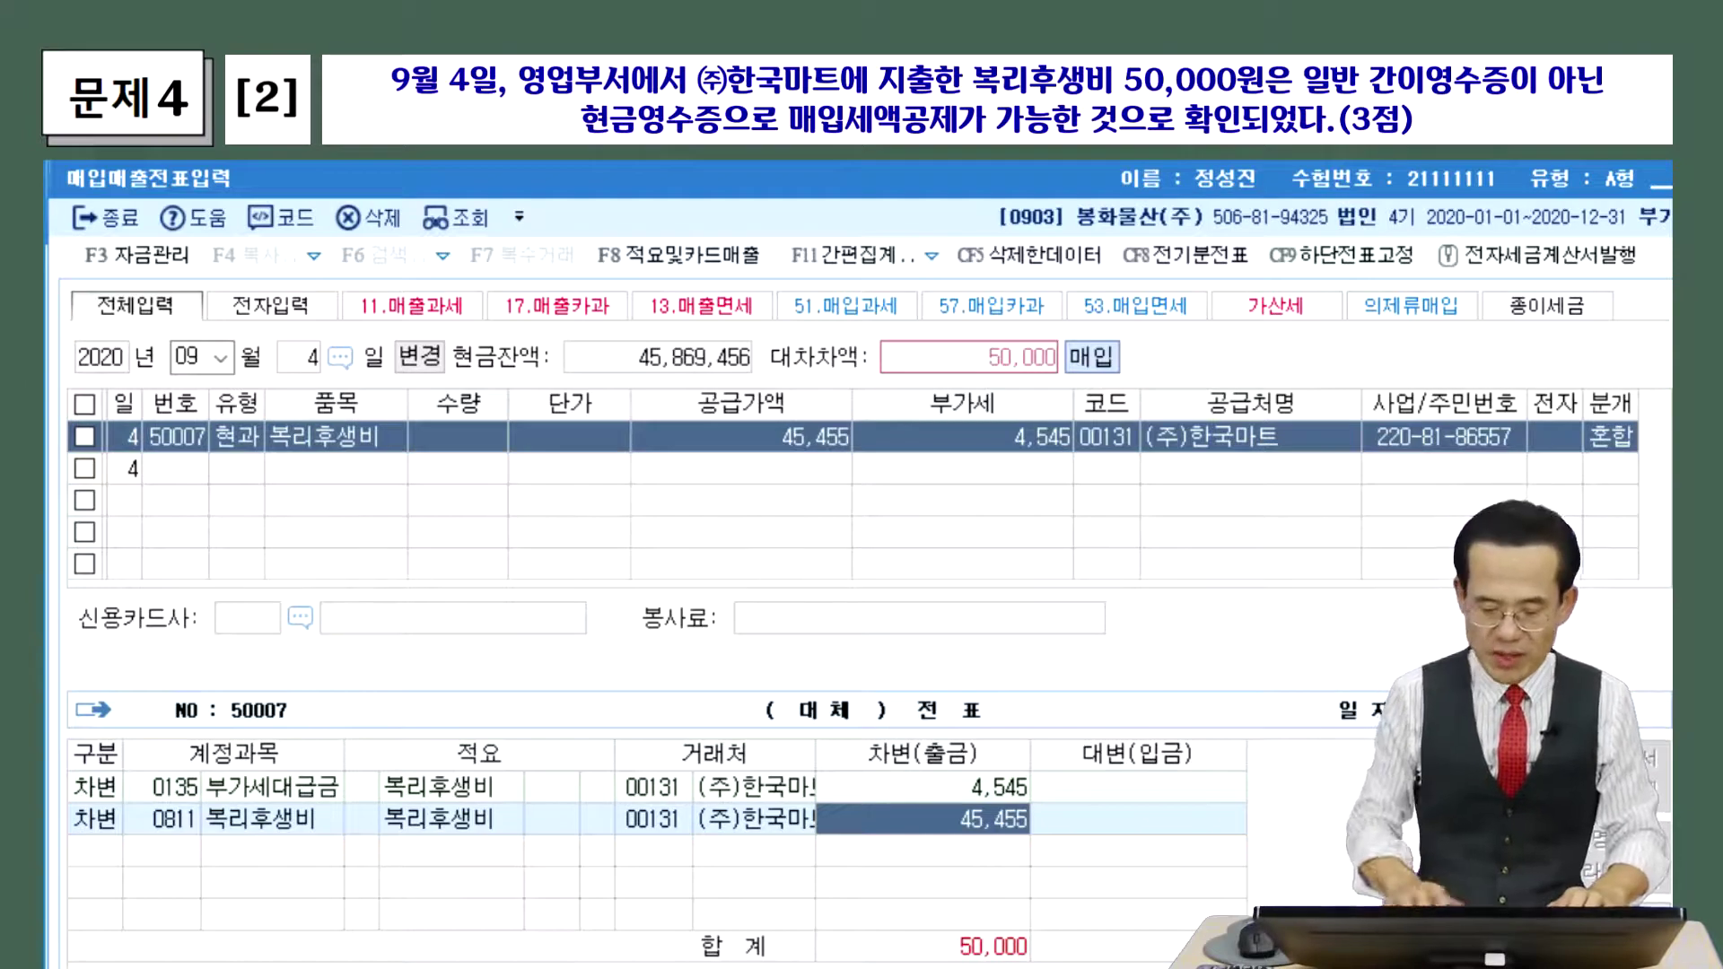
key("Return")
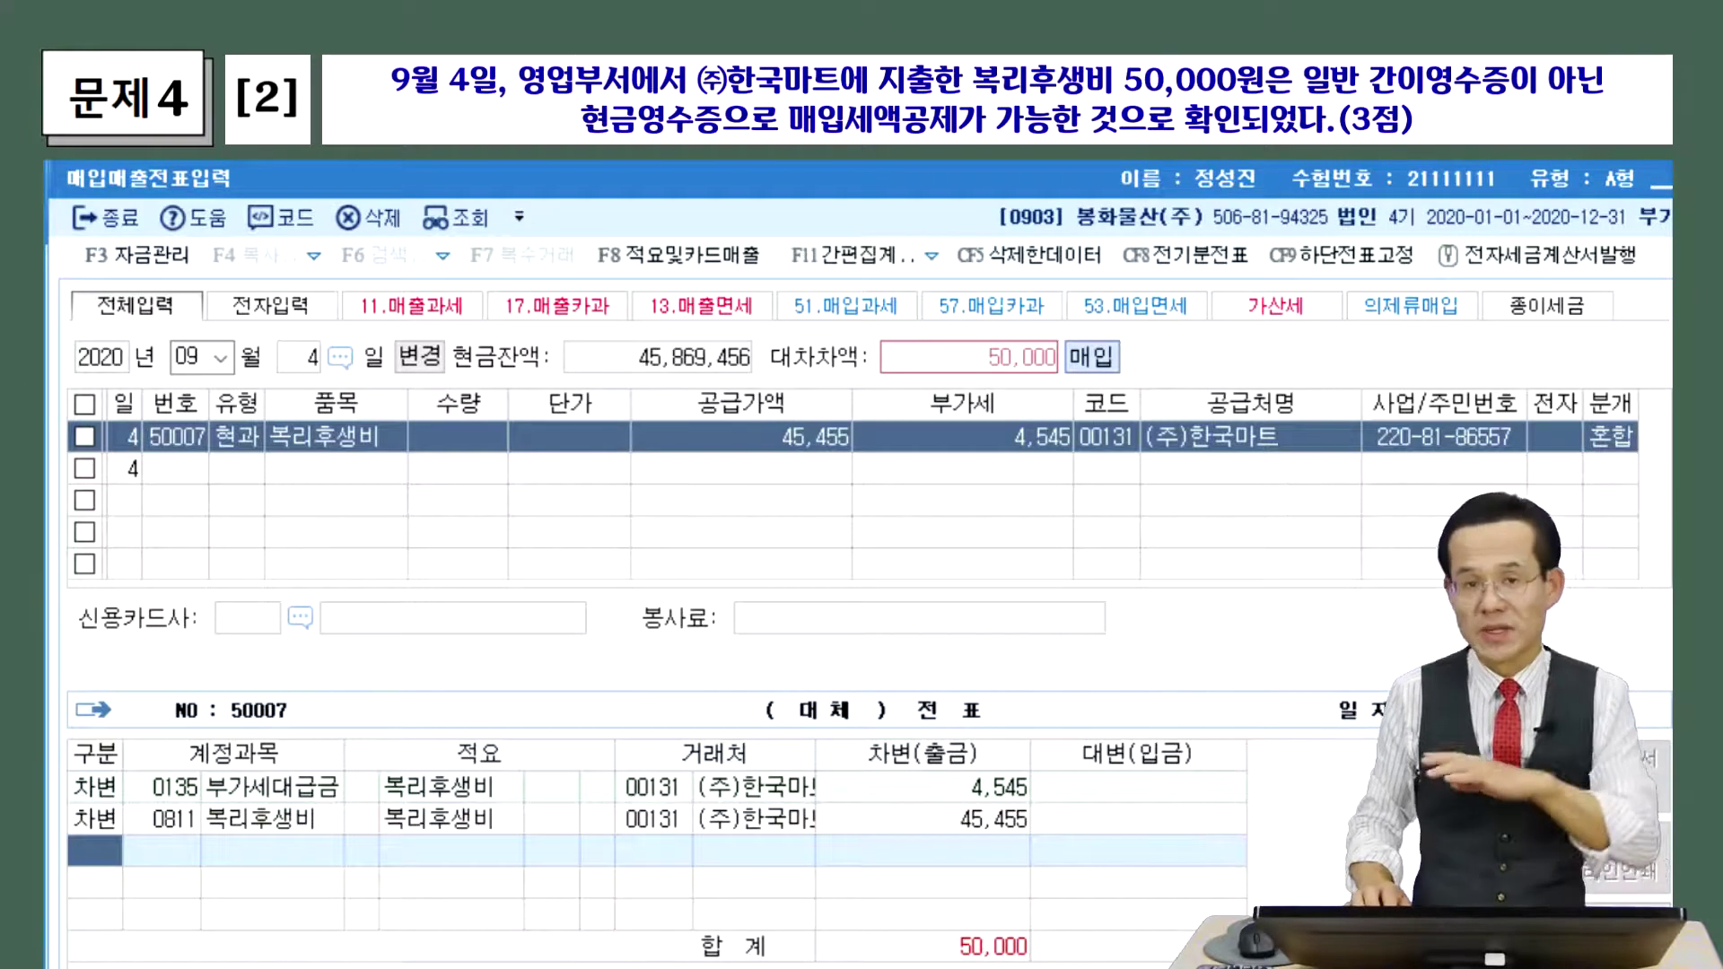
type("4")
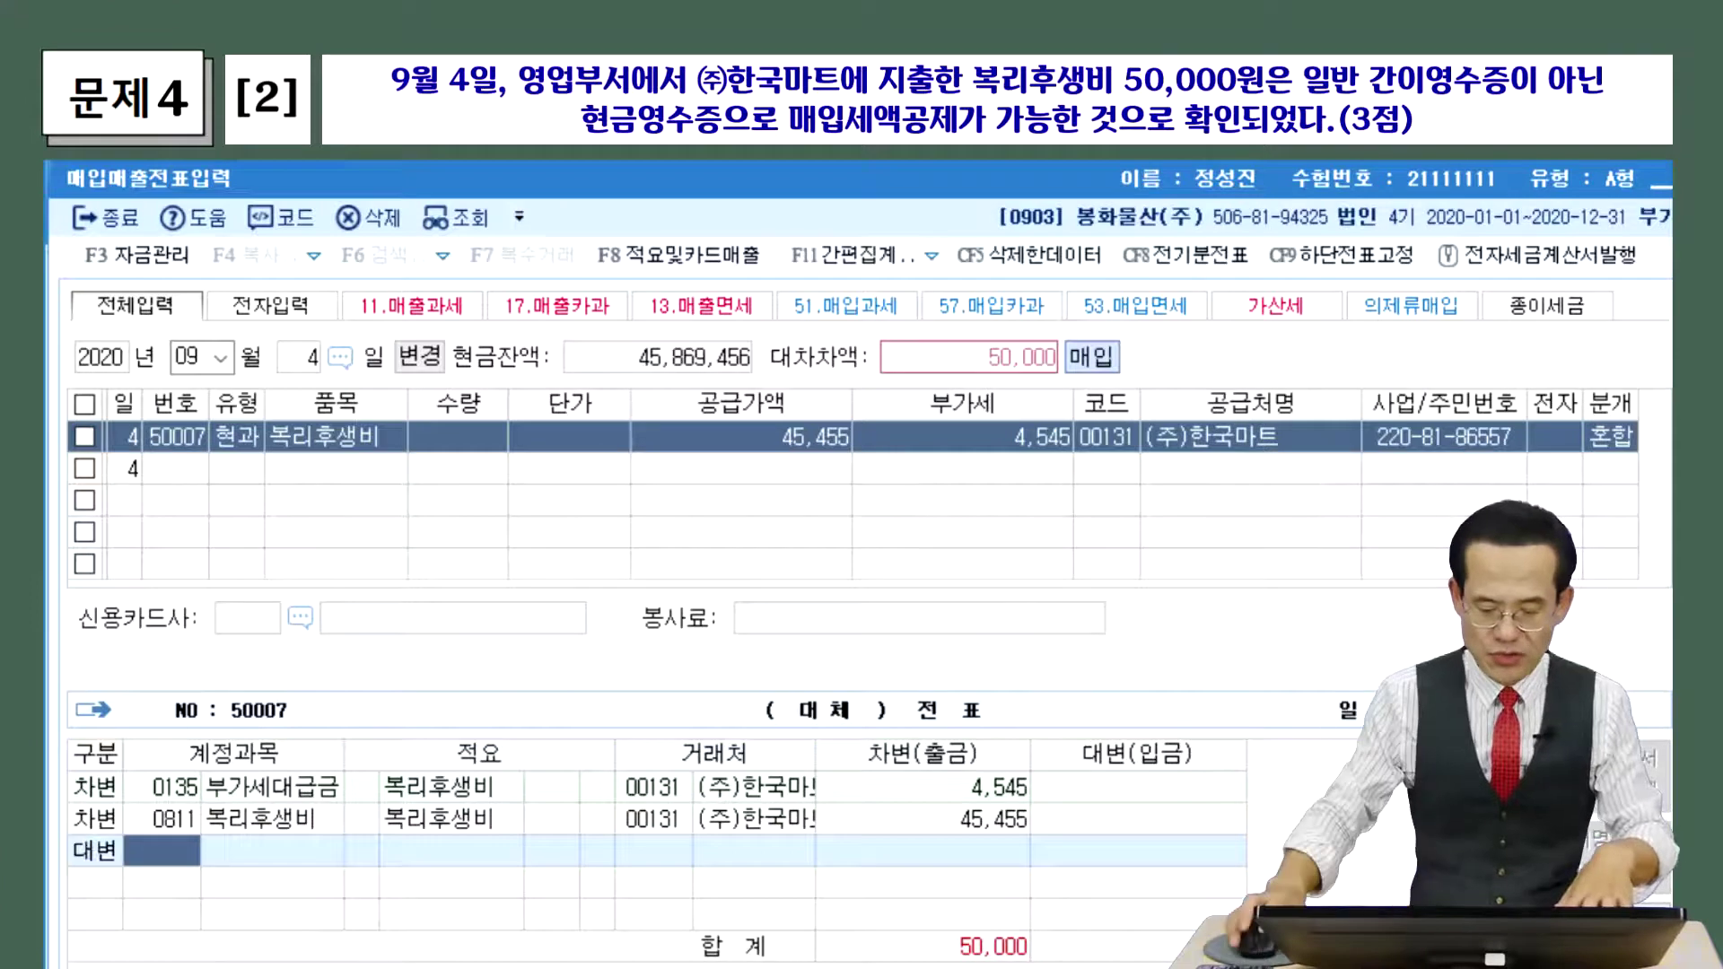
key("F2")
left_click_drag(734, 412, 405, 220)
type("보통")
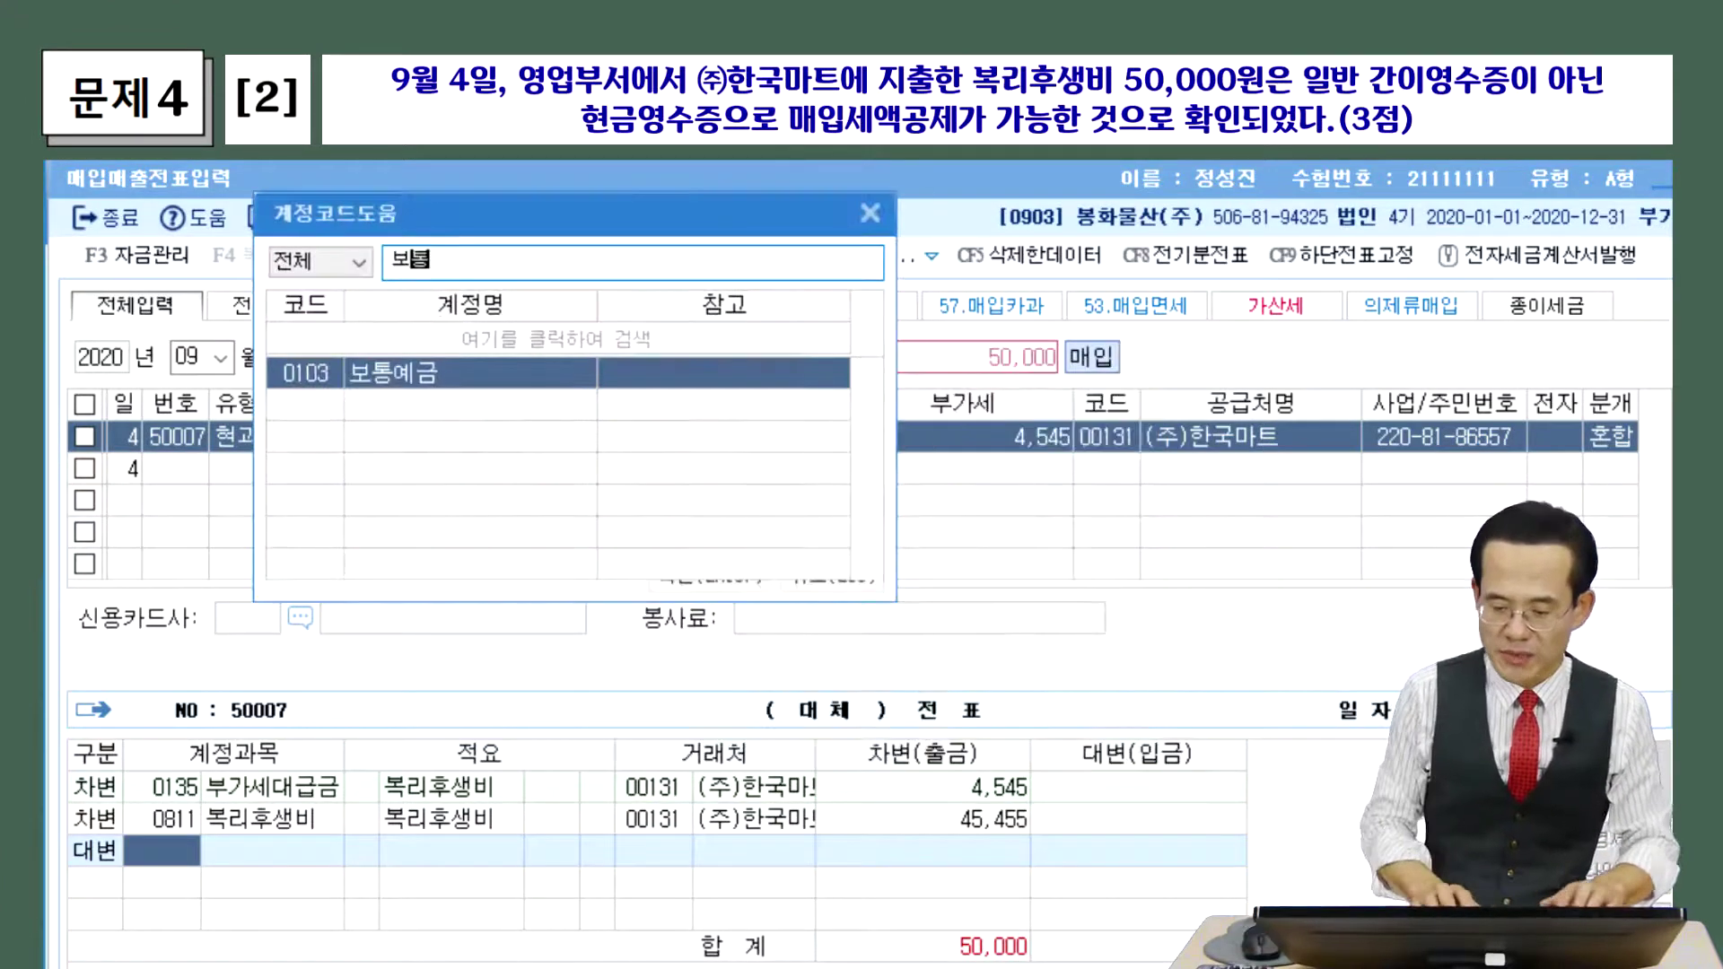
key("Return")
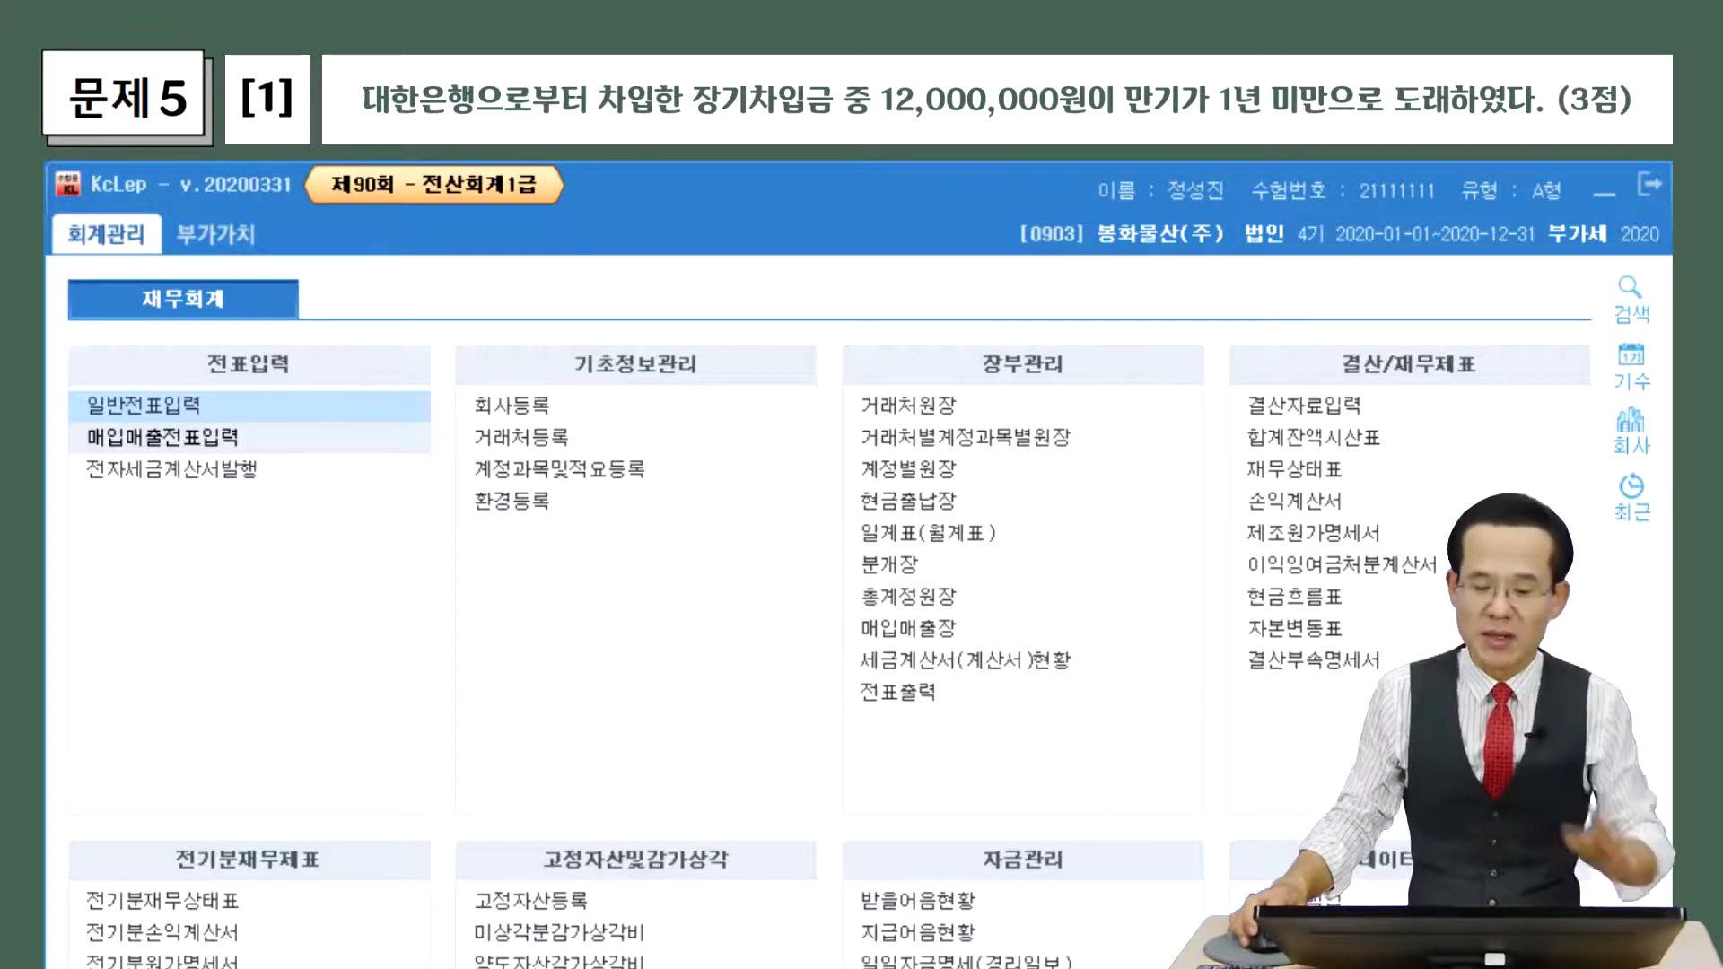
Open general voucher entry (일반전표입력) and load the date December 31.
left_click(139, 411)
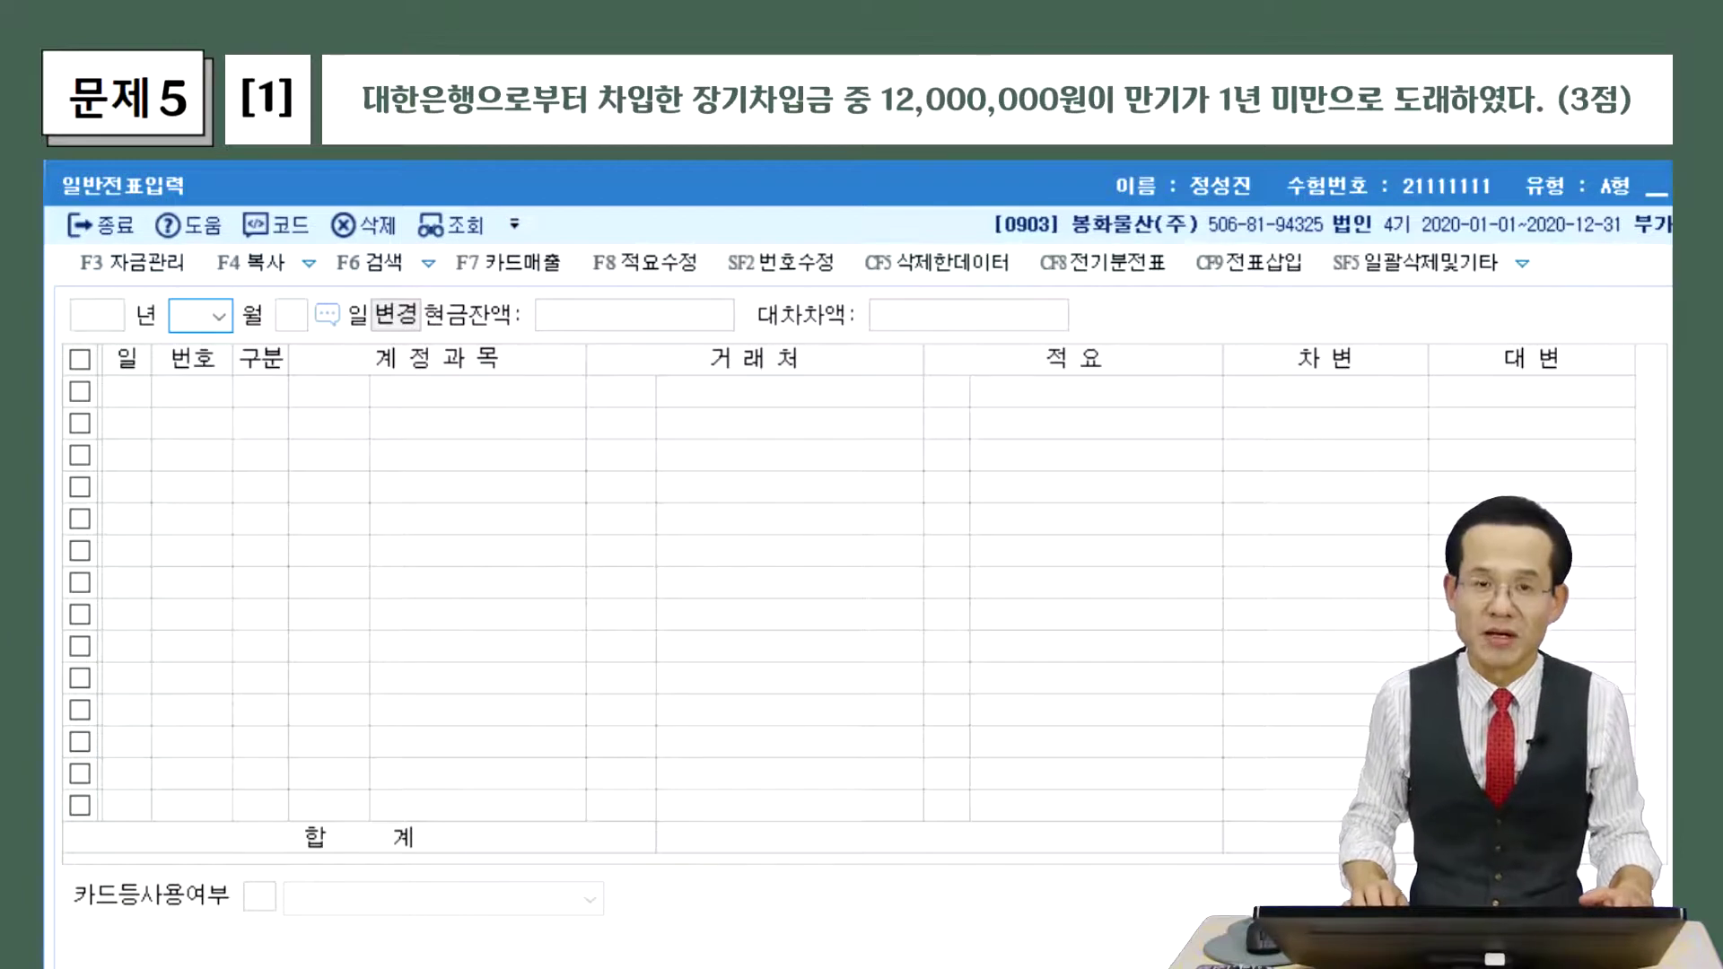
type("12")
key("Return")
type("31")
key("Return")
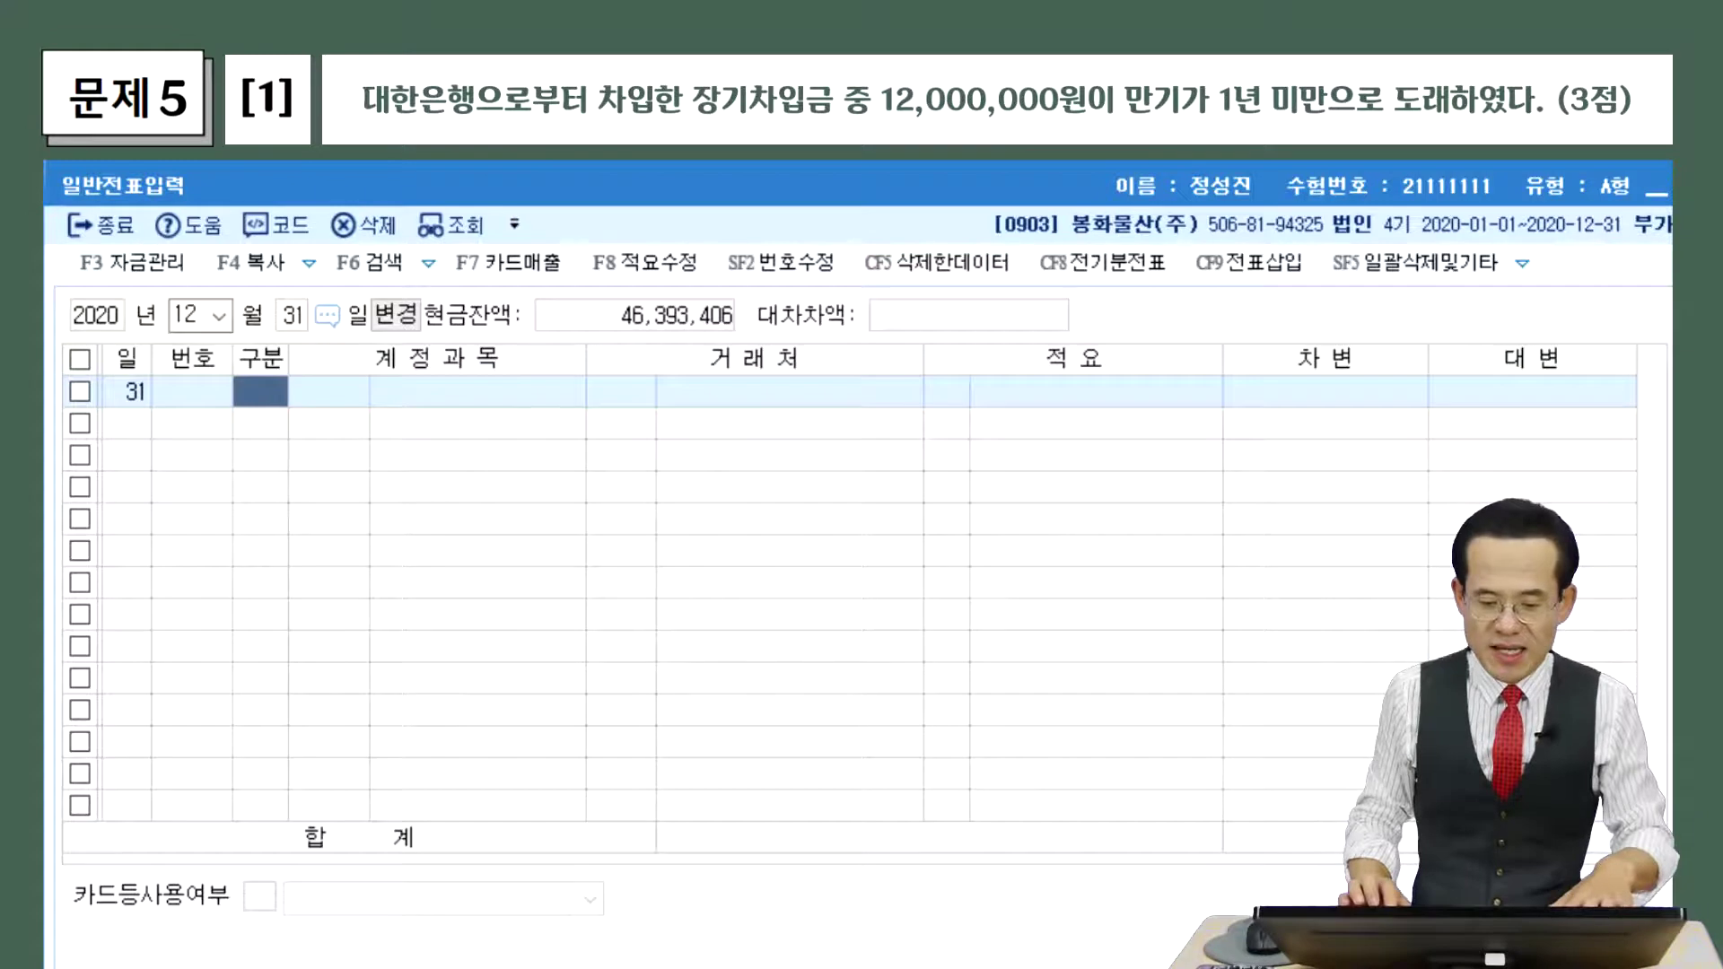
Start a December 31 debit line (차변) with the account 0293 장기차입금.
type("3")
key("Return")
key("F2")
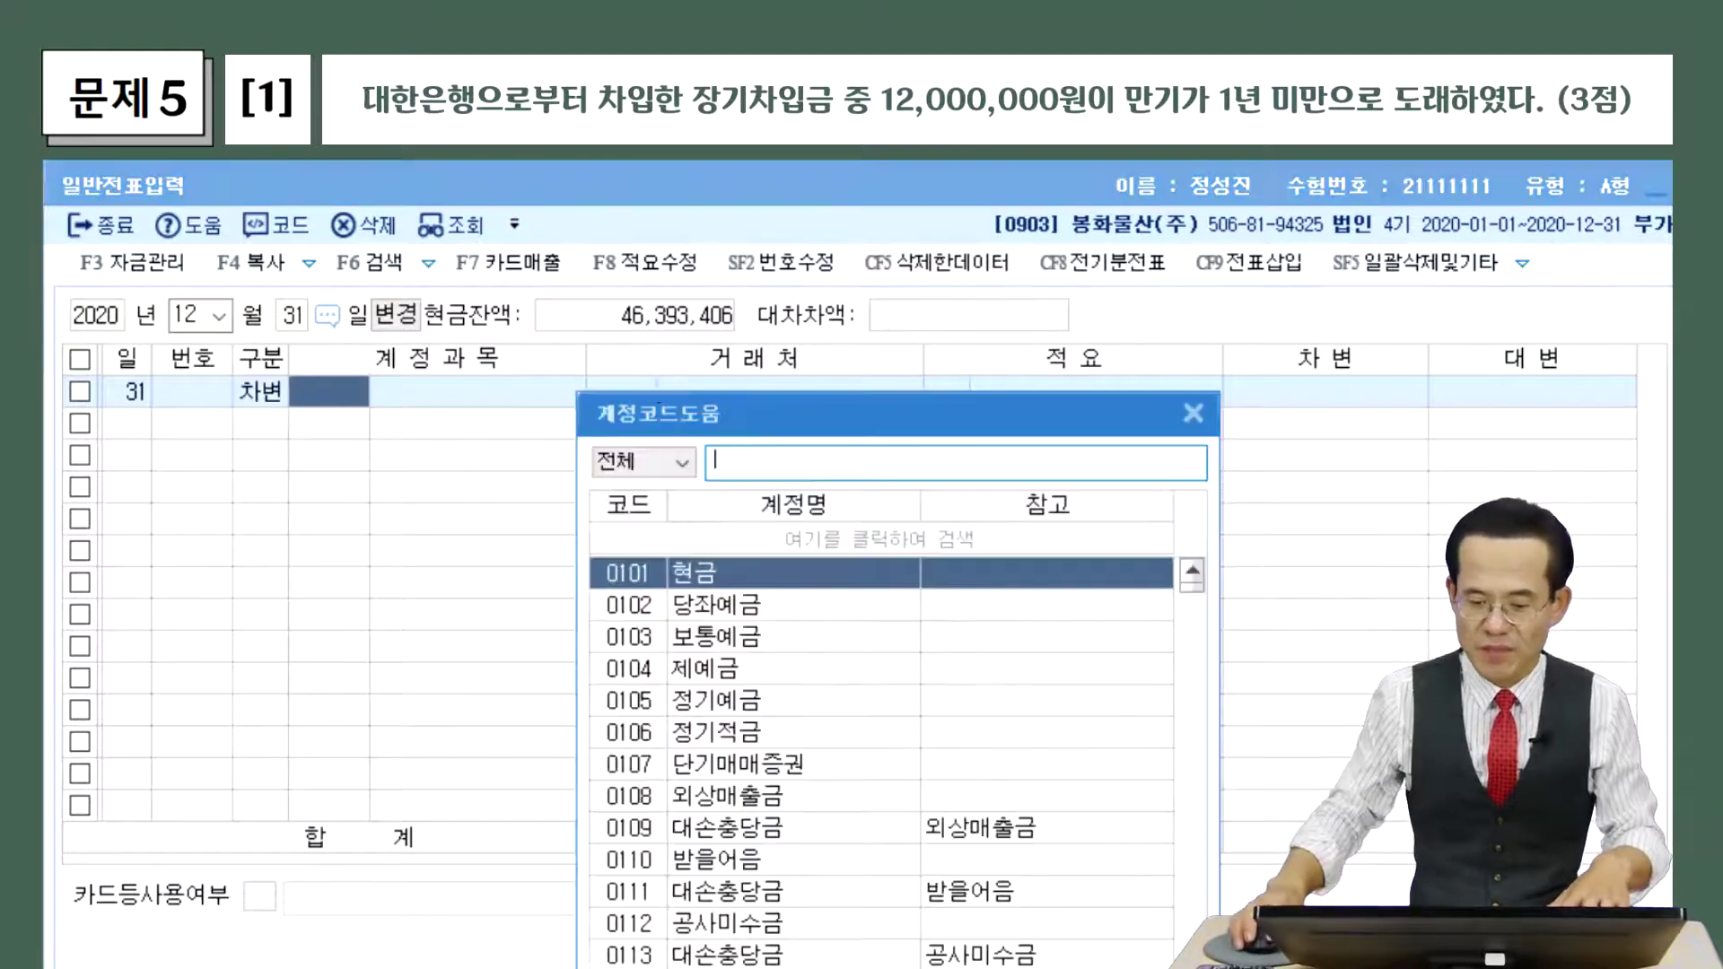
left_click_drag(838, 416, 591, 280)
type("장기")
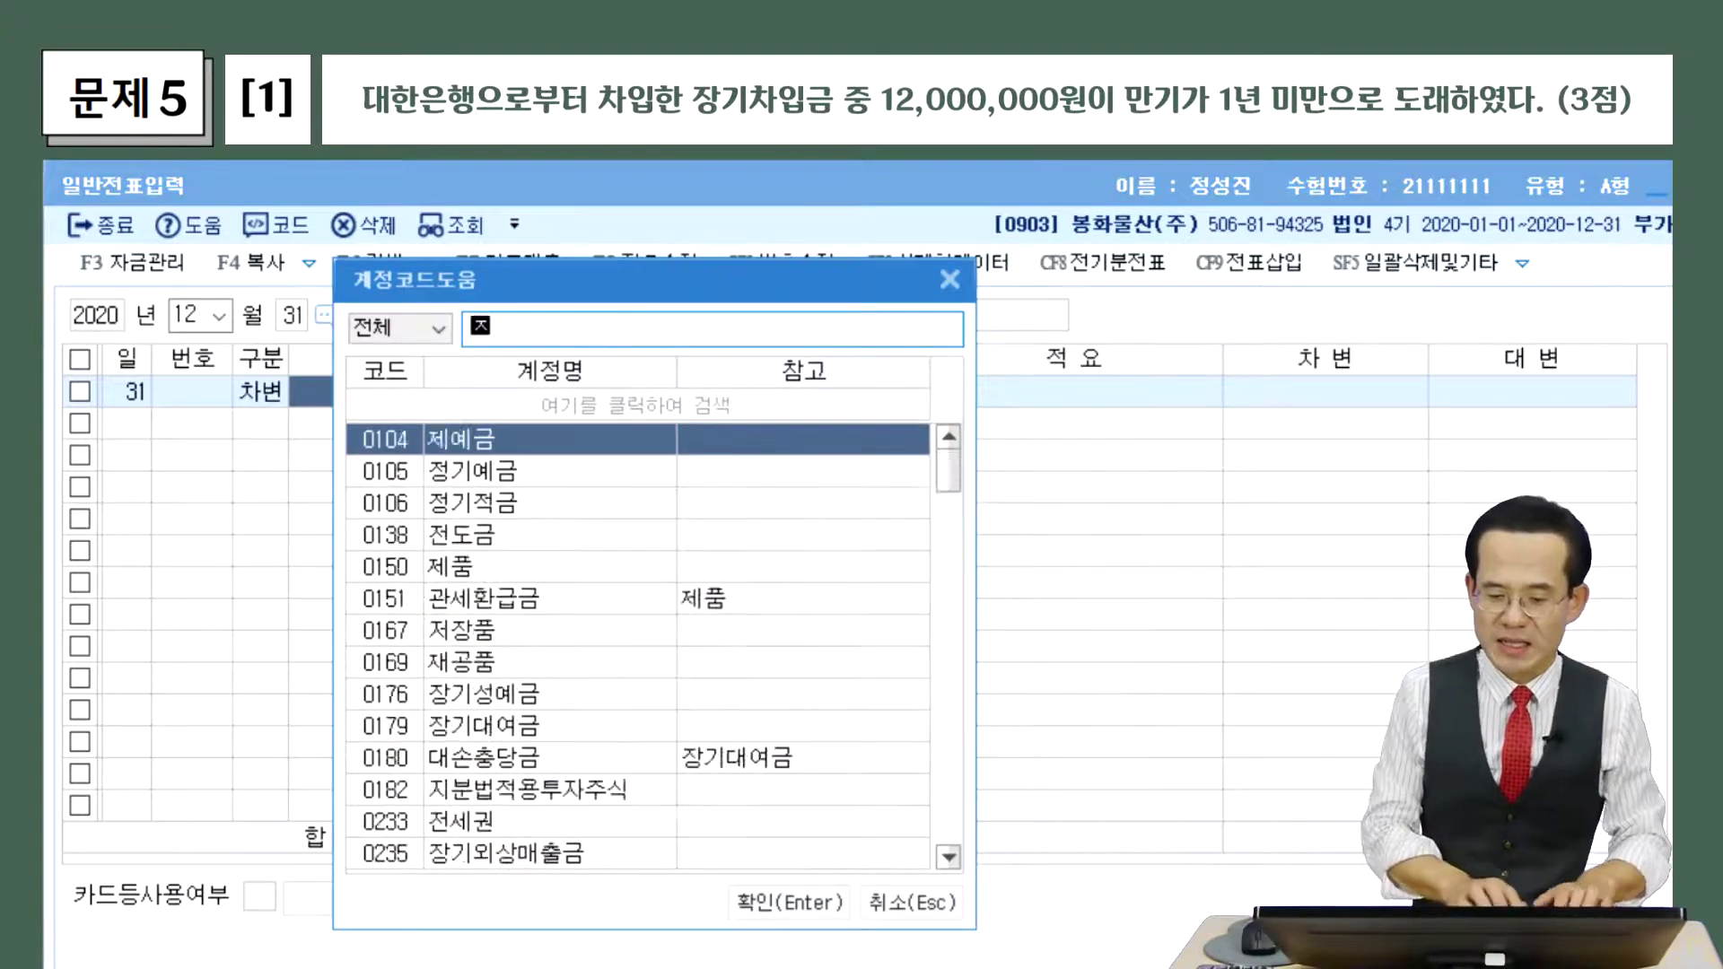
type("차입")
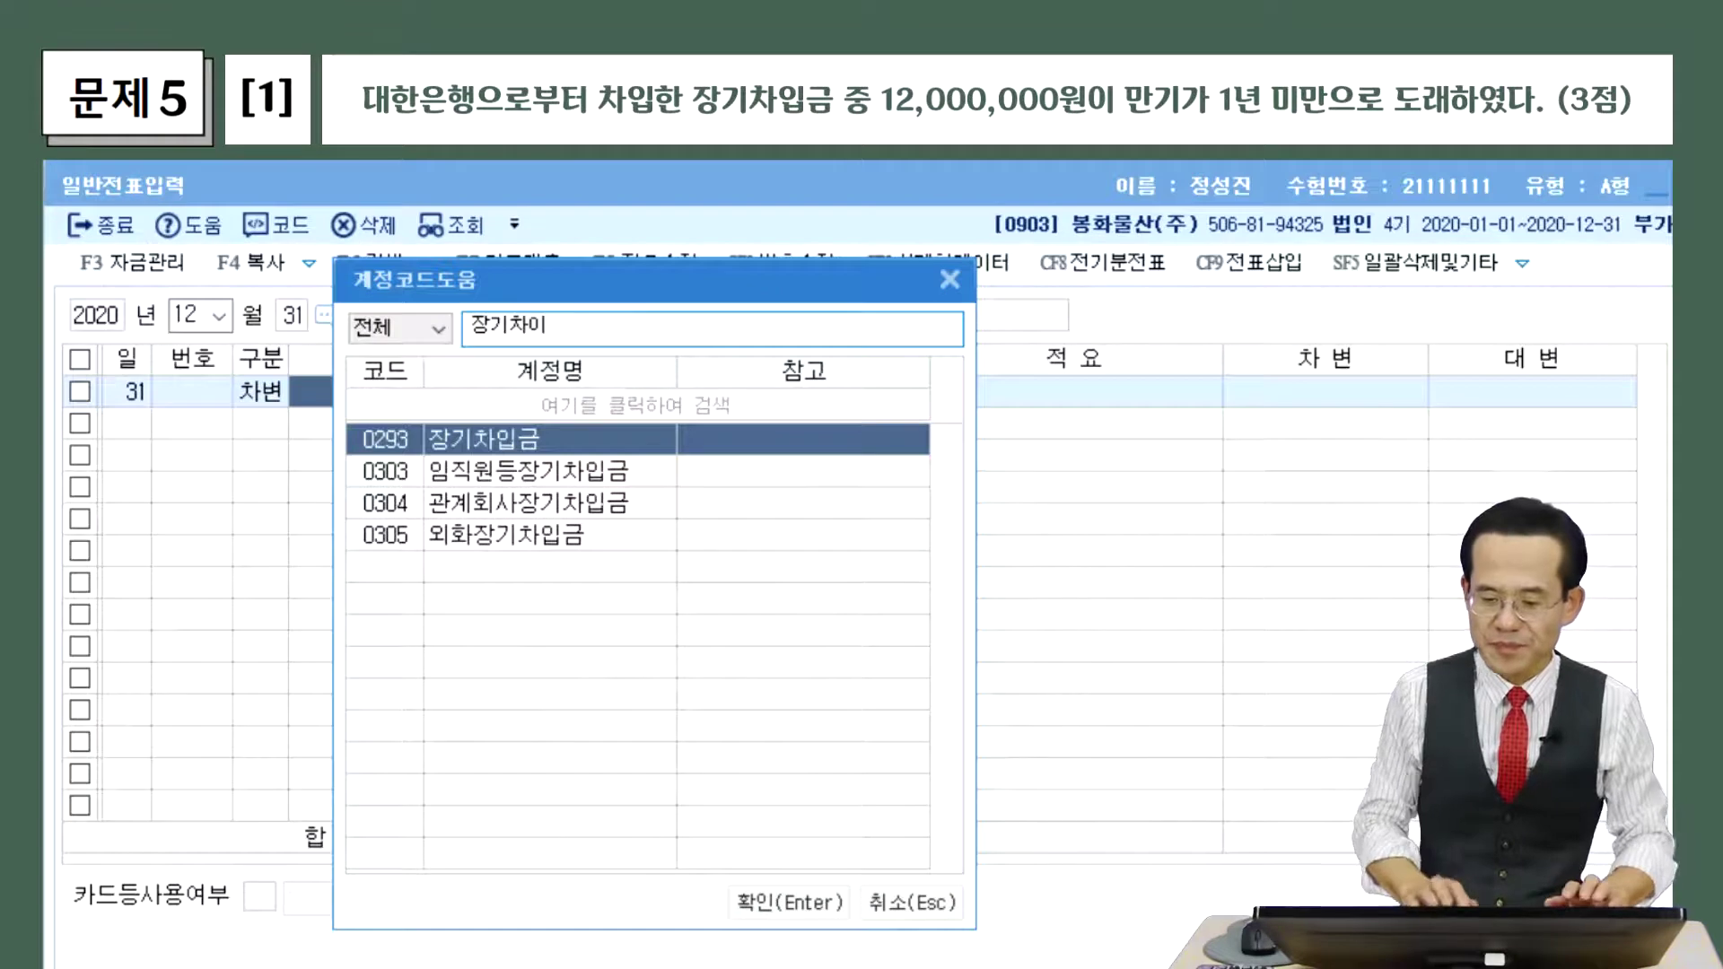
key("Return")
Set the 장기차입금 line's counterparty to 98003 대한은행 and its debit amount to 12,000,000.
key("F2")
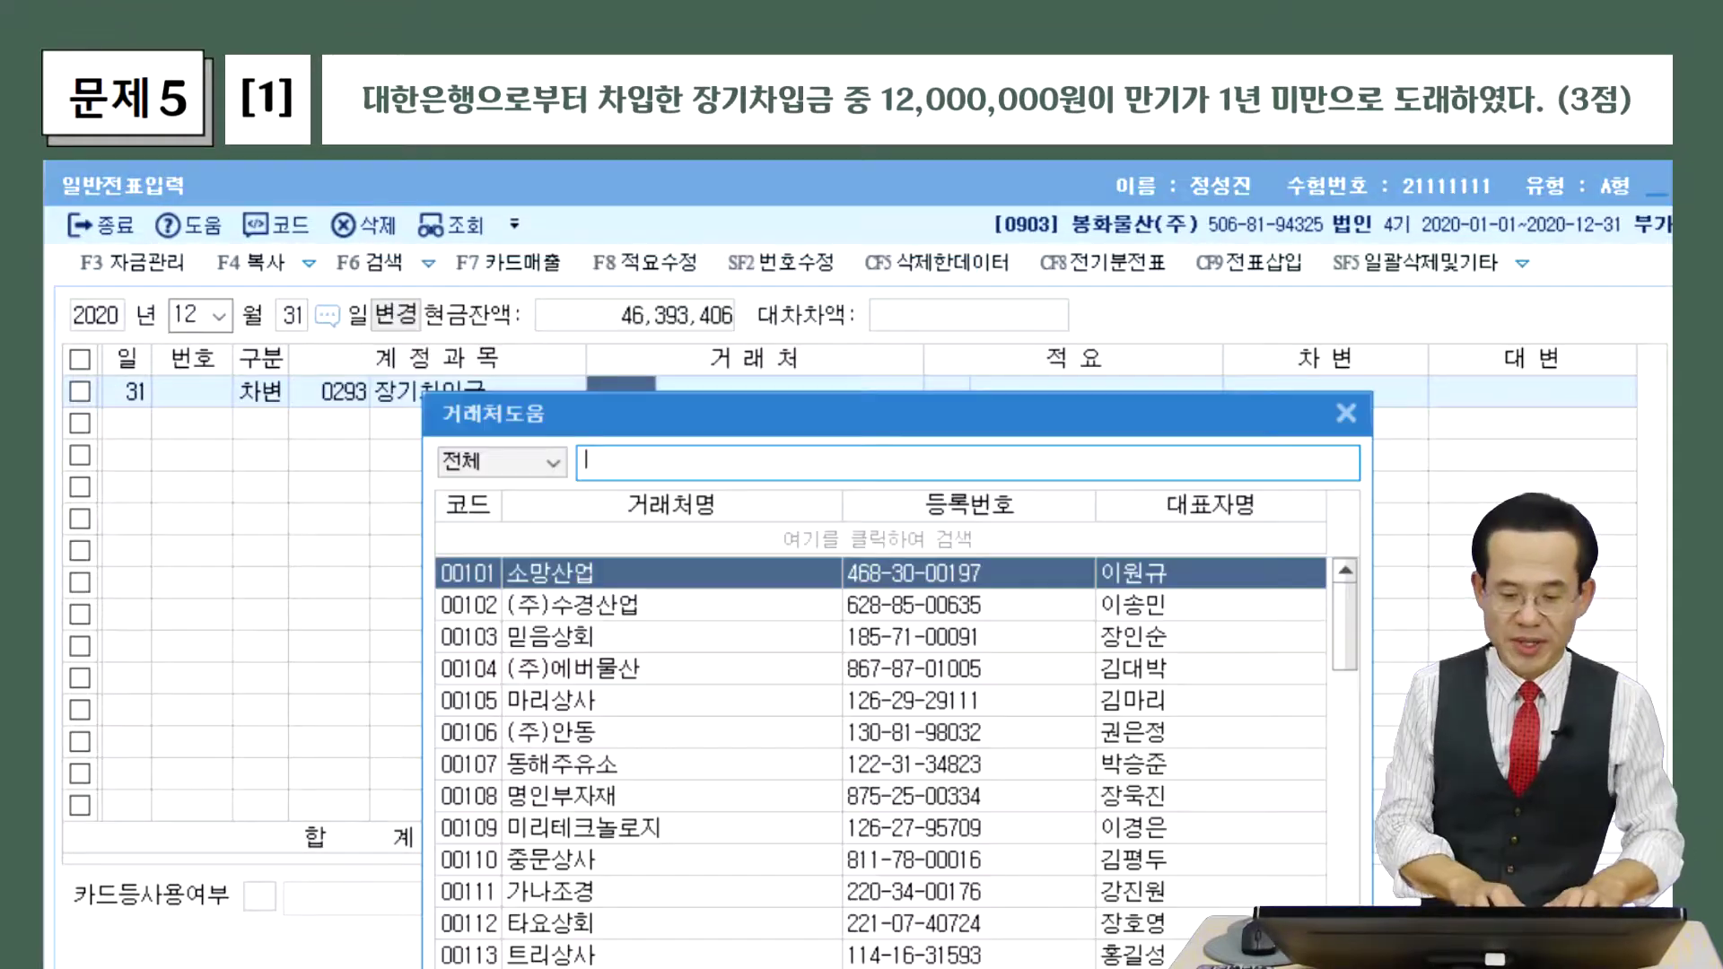
type("대한")
key("Return")
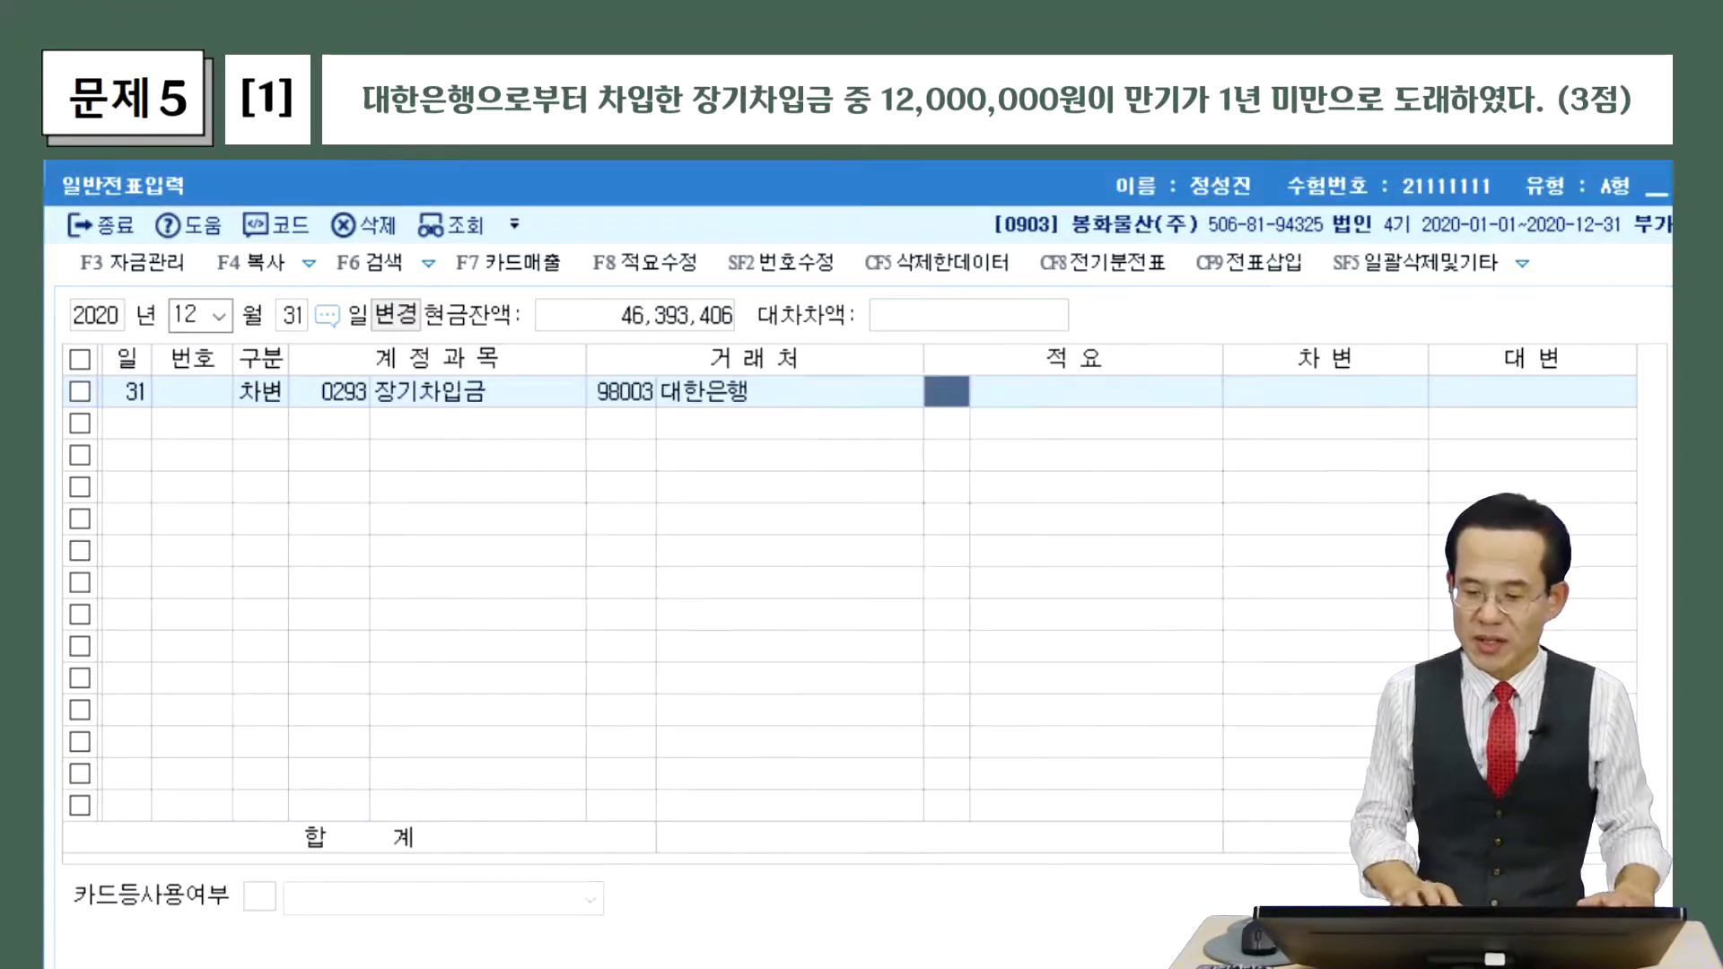
key("Return")
type("12000000")
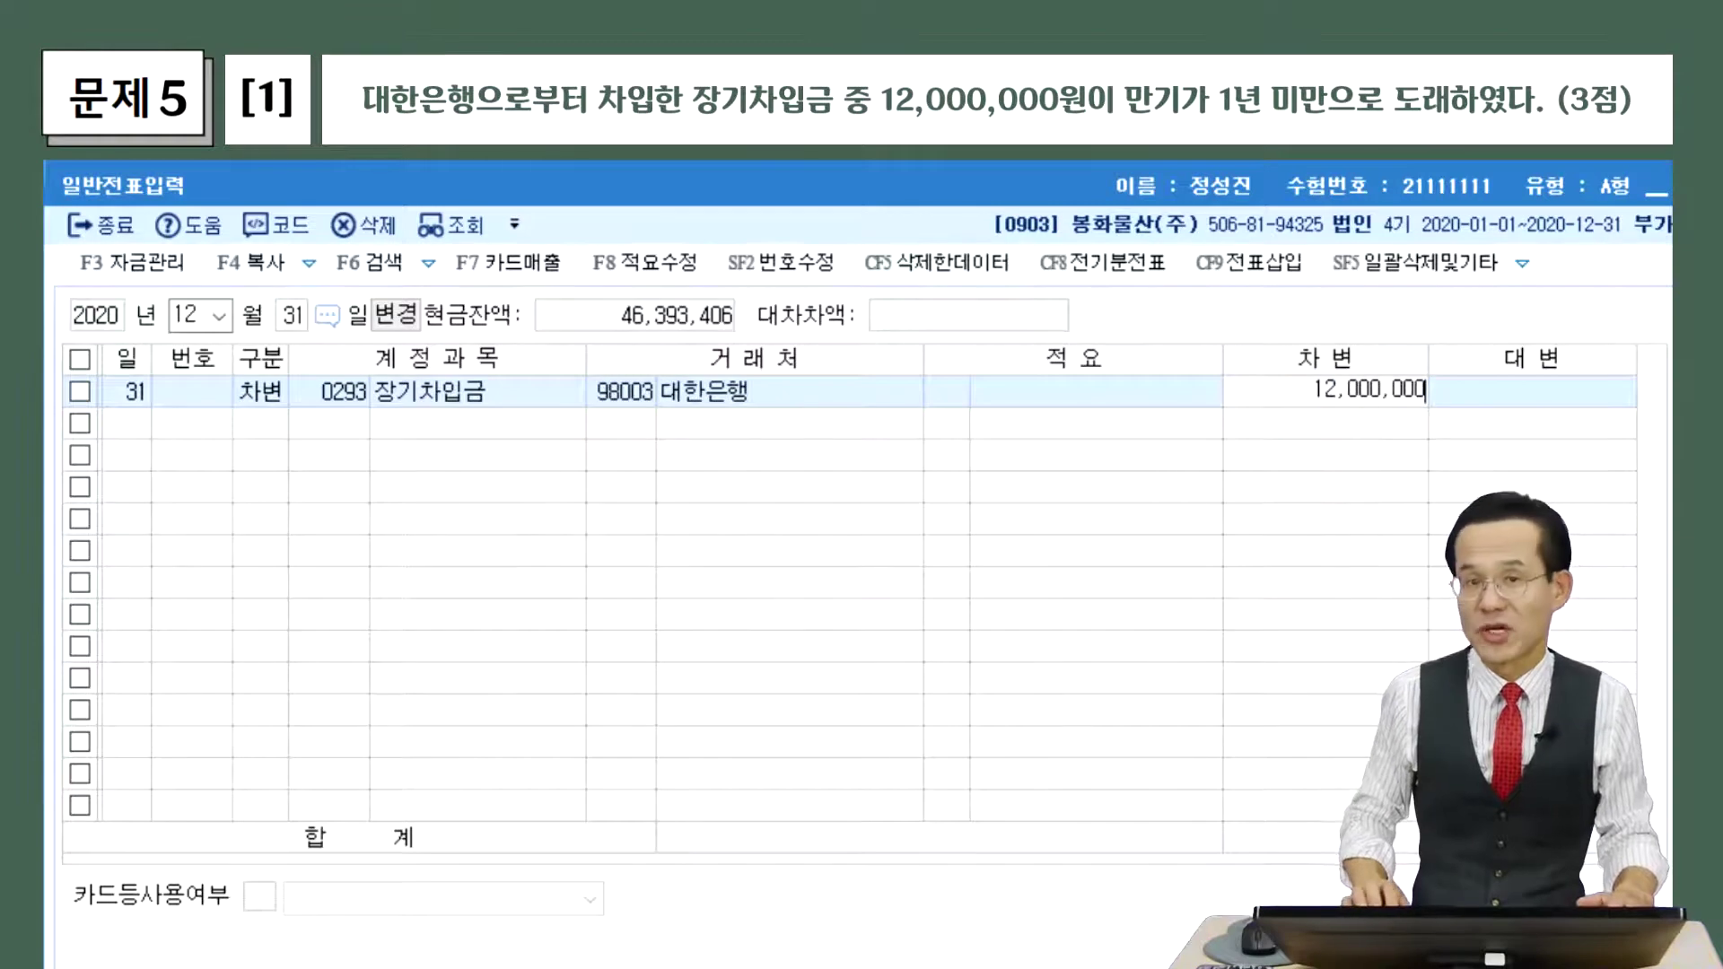
key("Return")
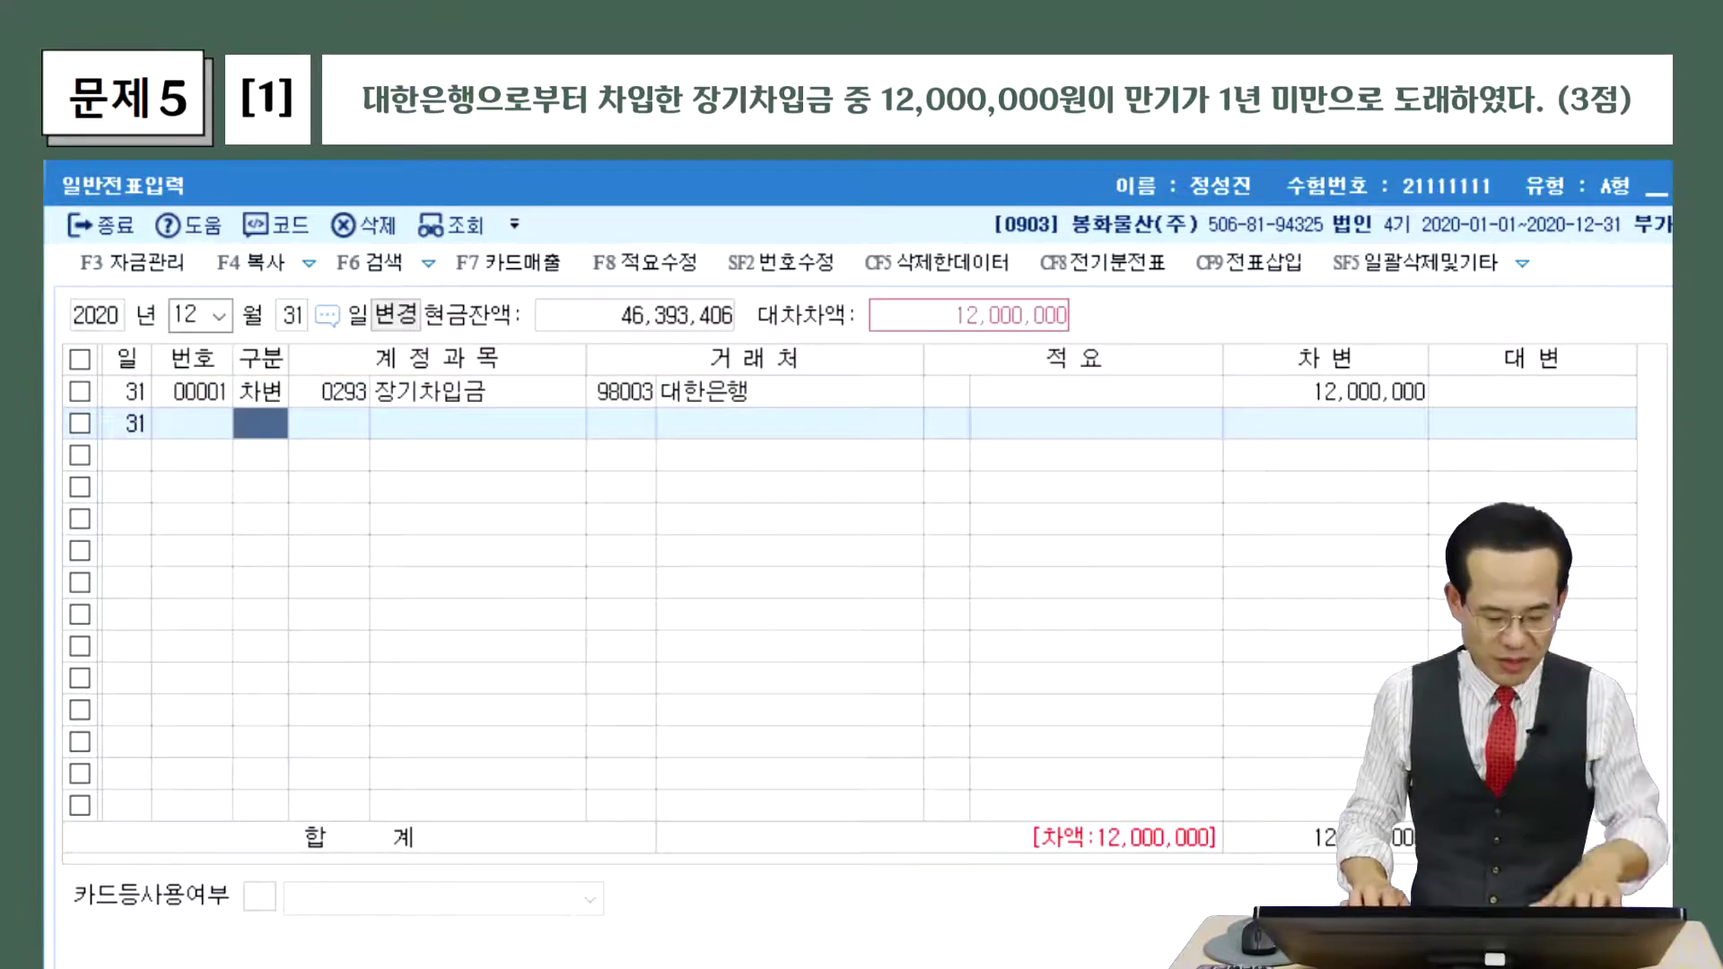
Add a credit line (대변) to the voucher with the account 0264 유동성장기부채.
key("4")
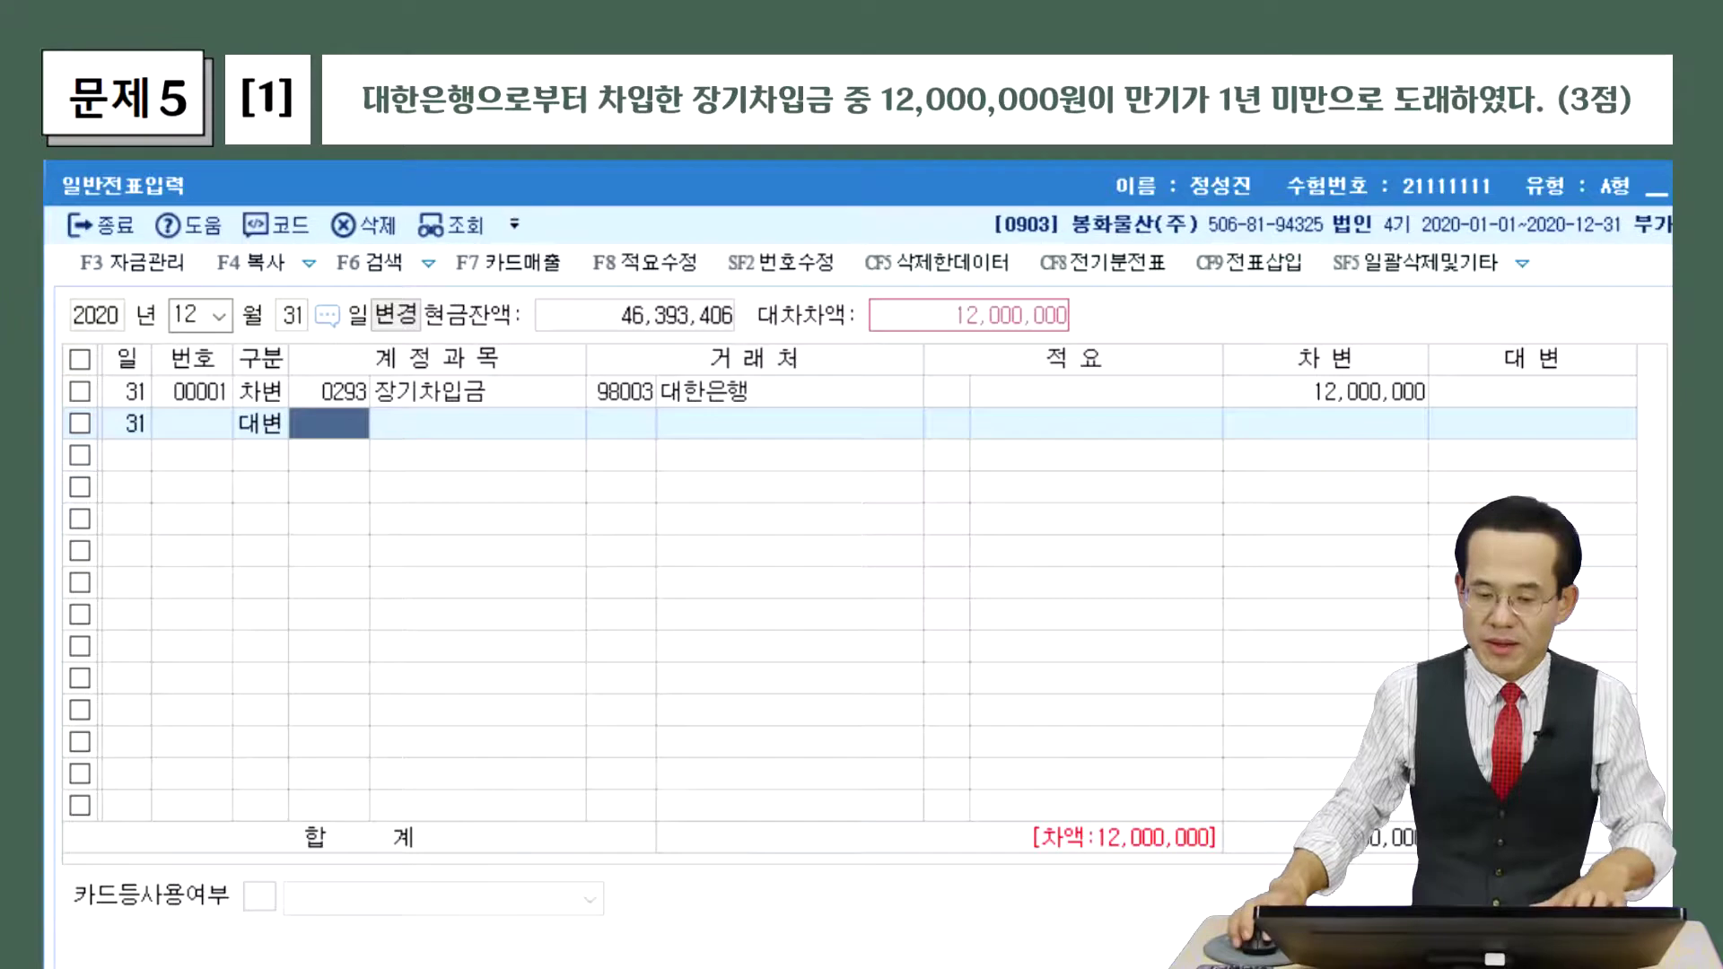
key("F2")
left_click_drag(865, 414, 664, 273)
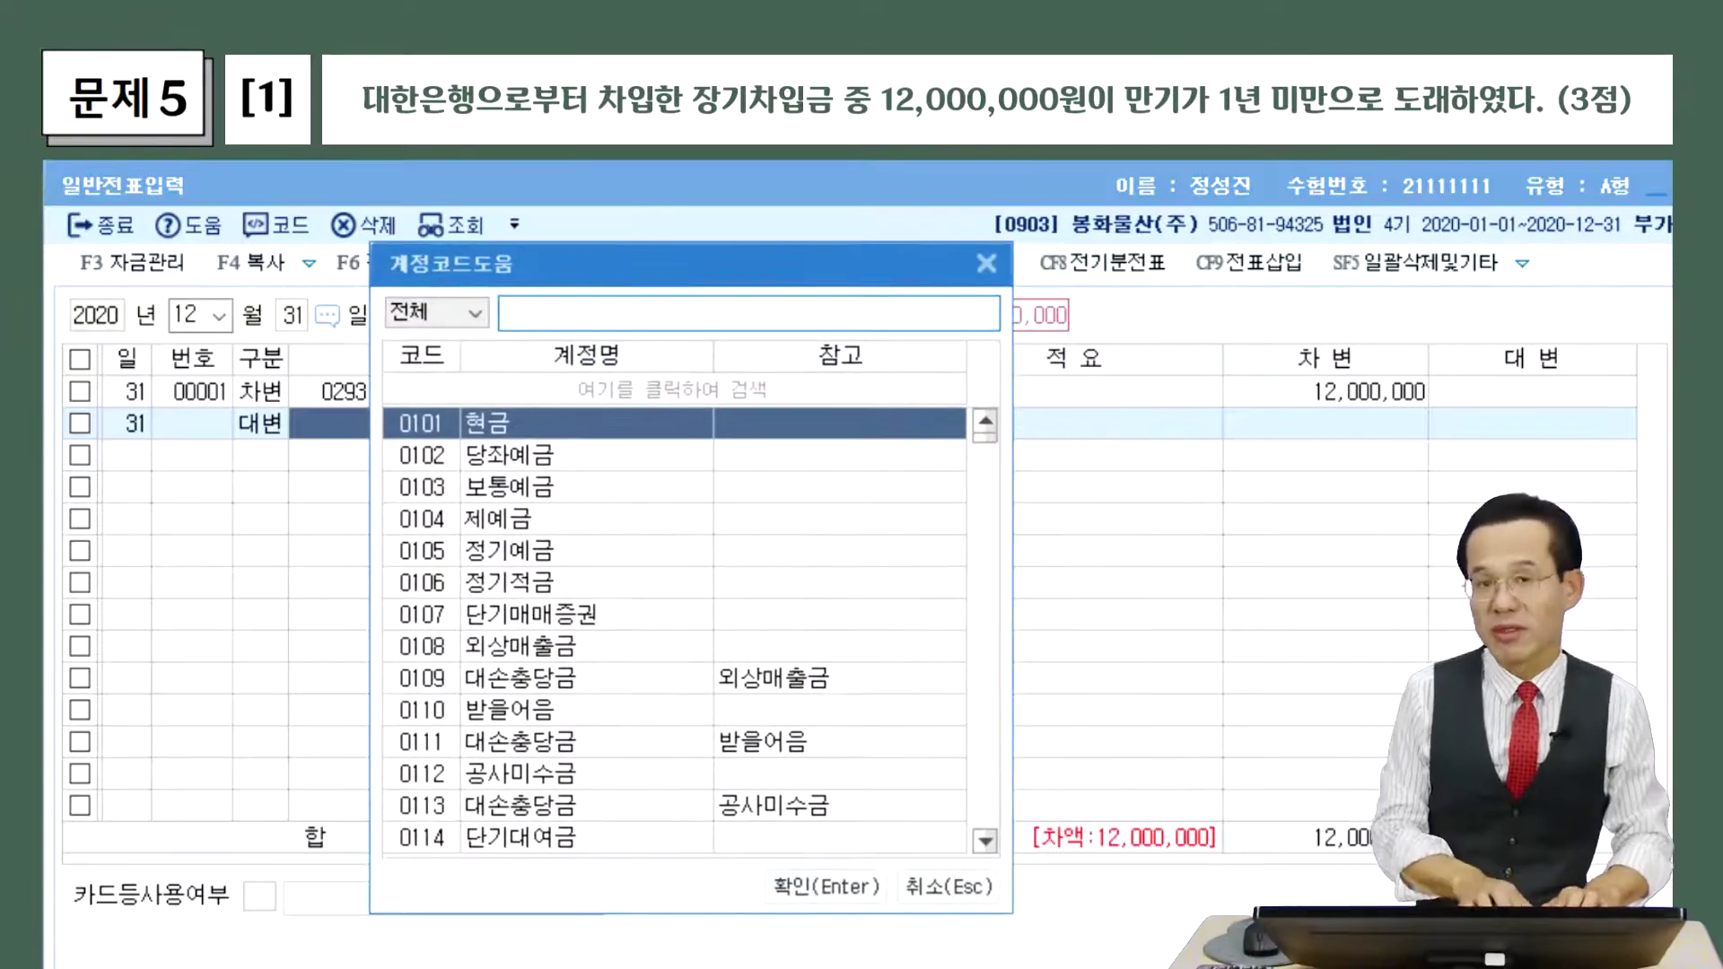
type("유동성")
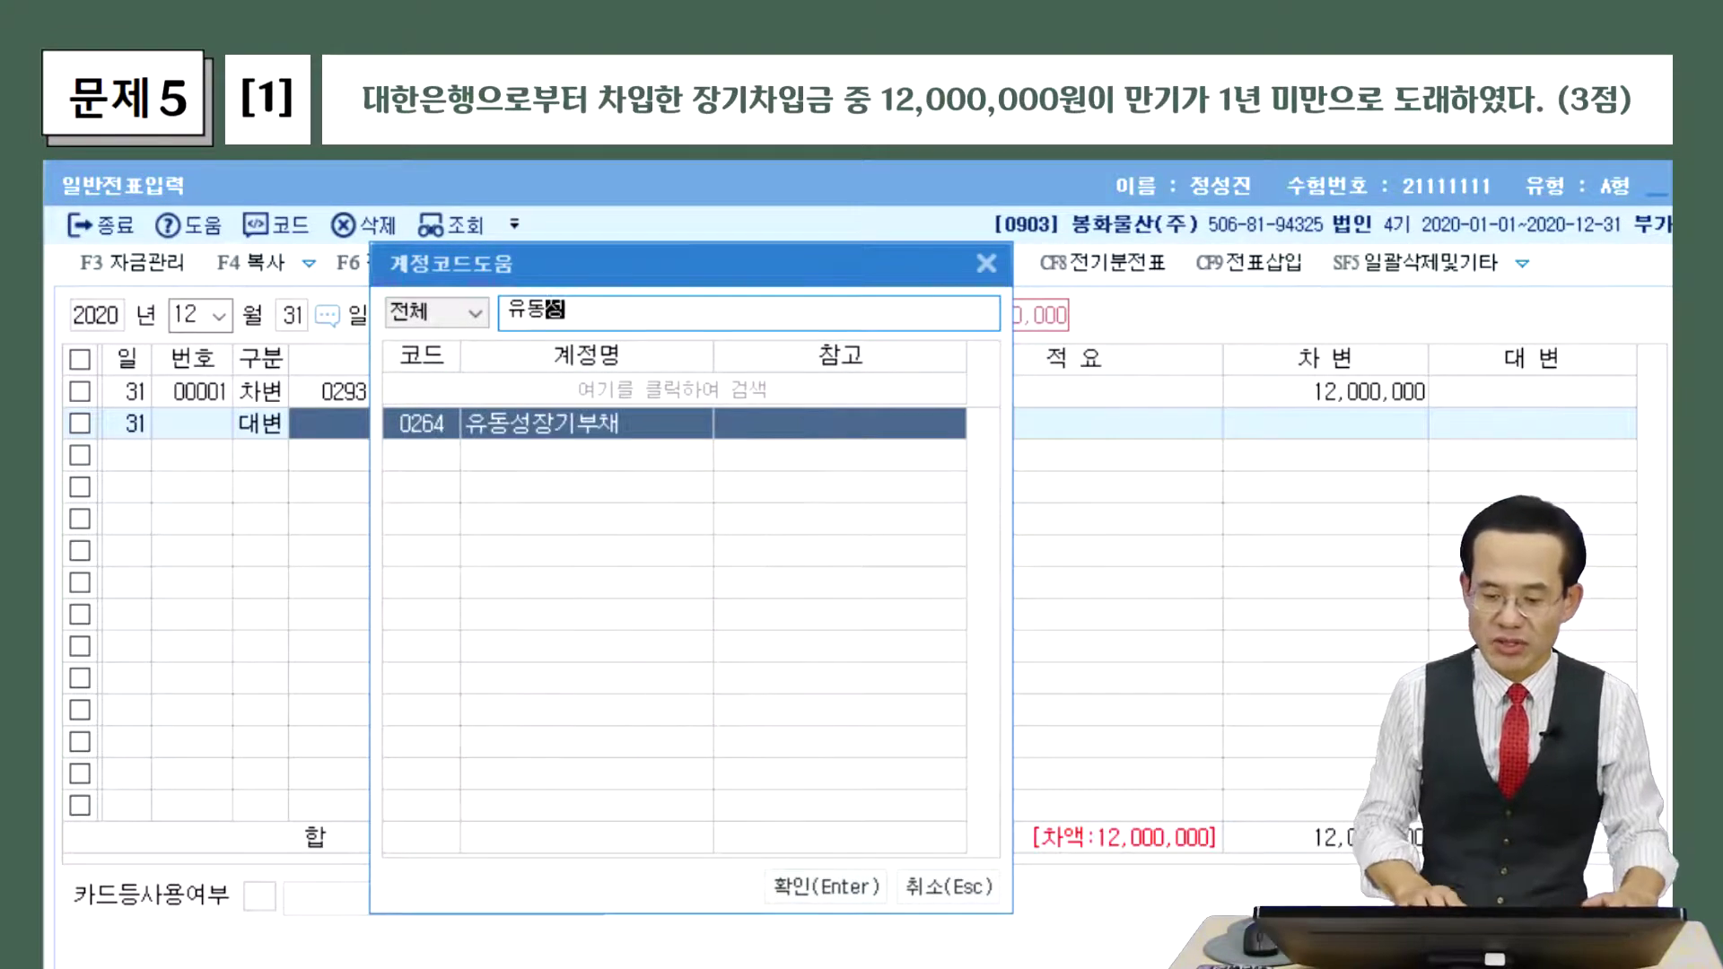
key("Return")
Set the 유동성장기부채 line's counterparty to 98003 대한은행 and accept the 12,000,000 credit amount.
key("F2")
type("대한")
key("Return")
key("Return")
key("Return")
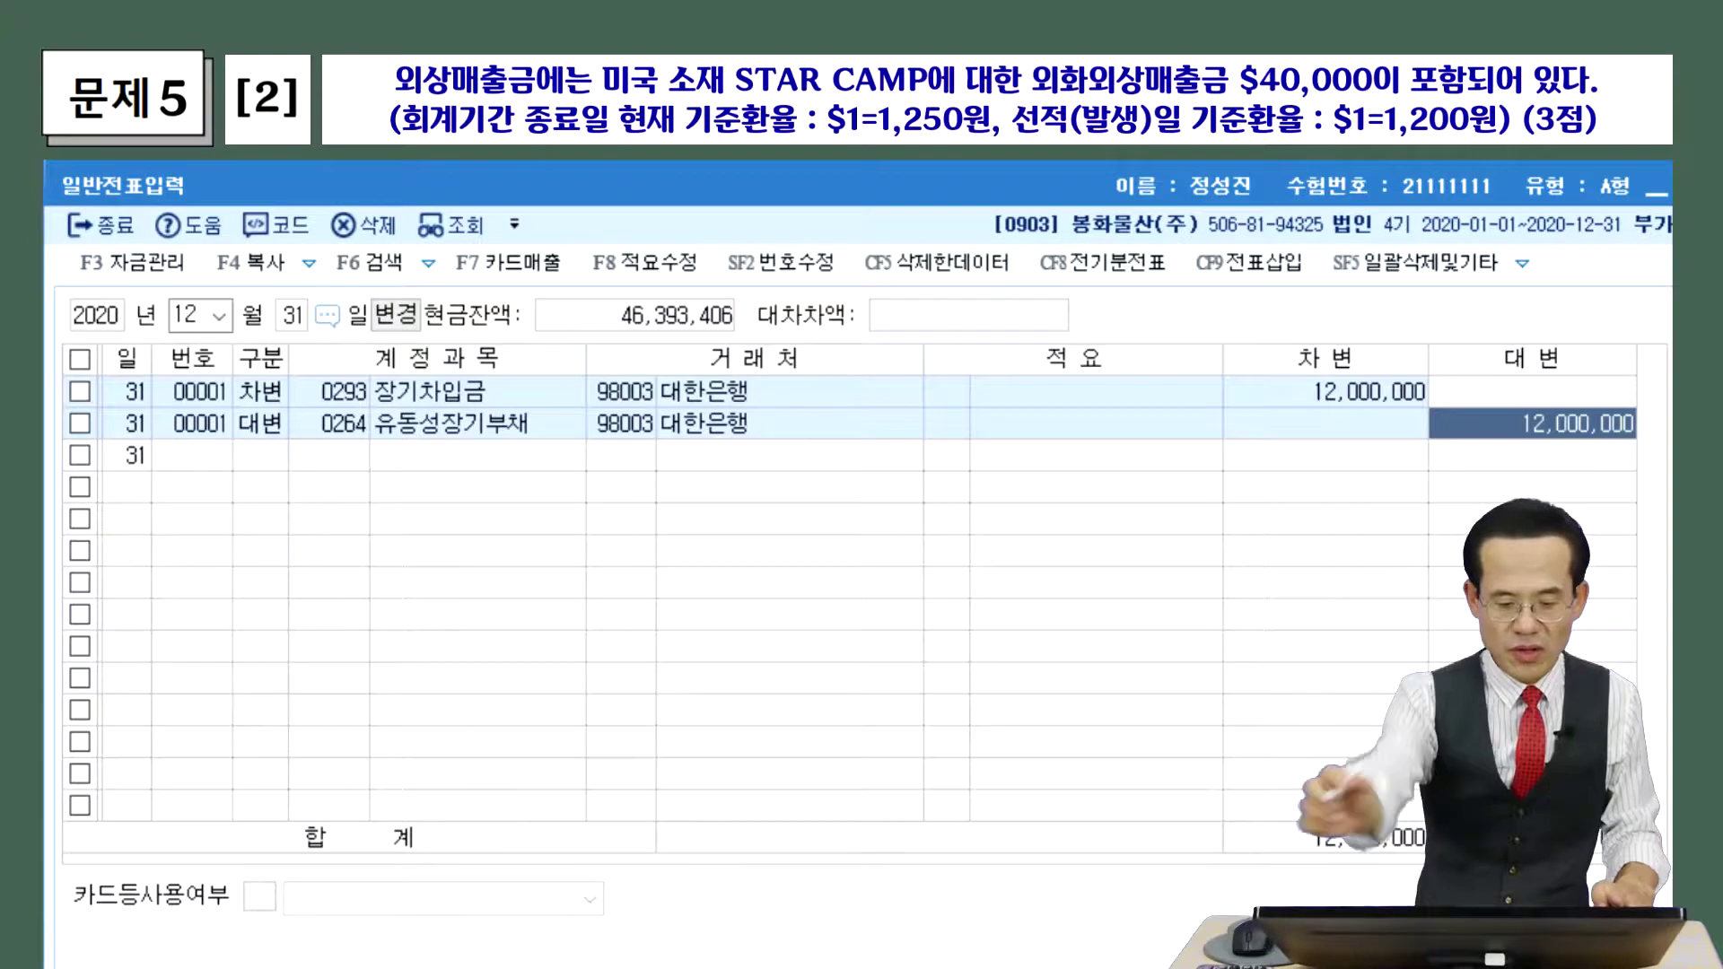
mouse_move(212, 467)
left_mouse_down()
mouse_move(217, 496)
mouse_move(308, 473)
mouse_move(371, 487)
mouse_move(373, 509)
mouse_move(378, 492)
left_mouse_up()
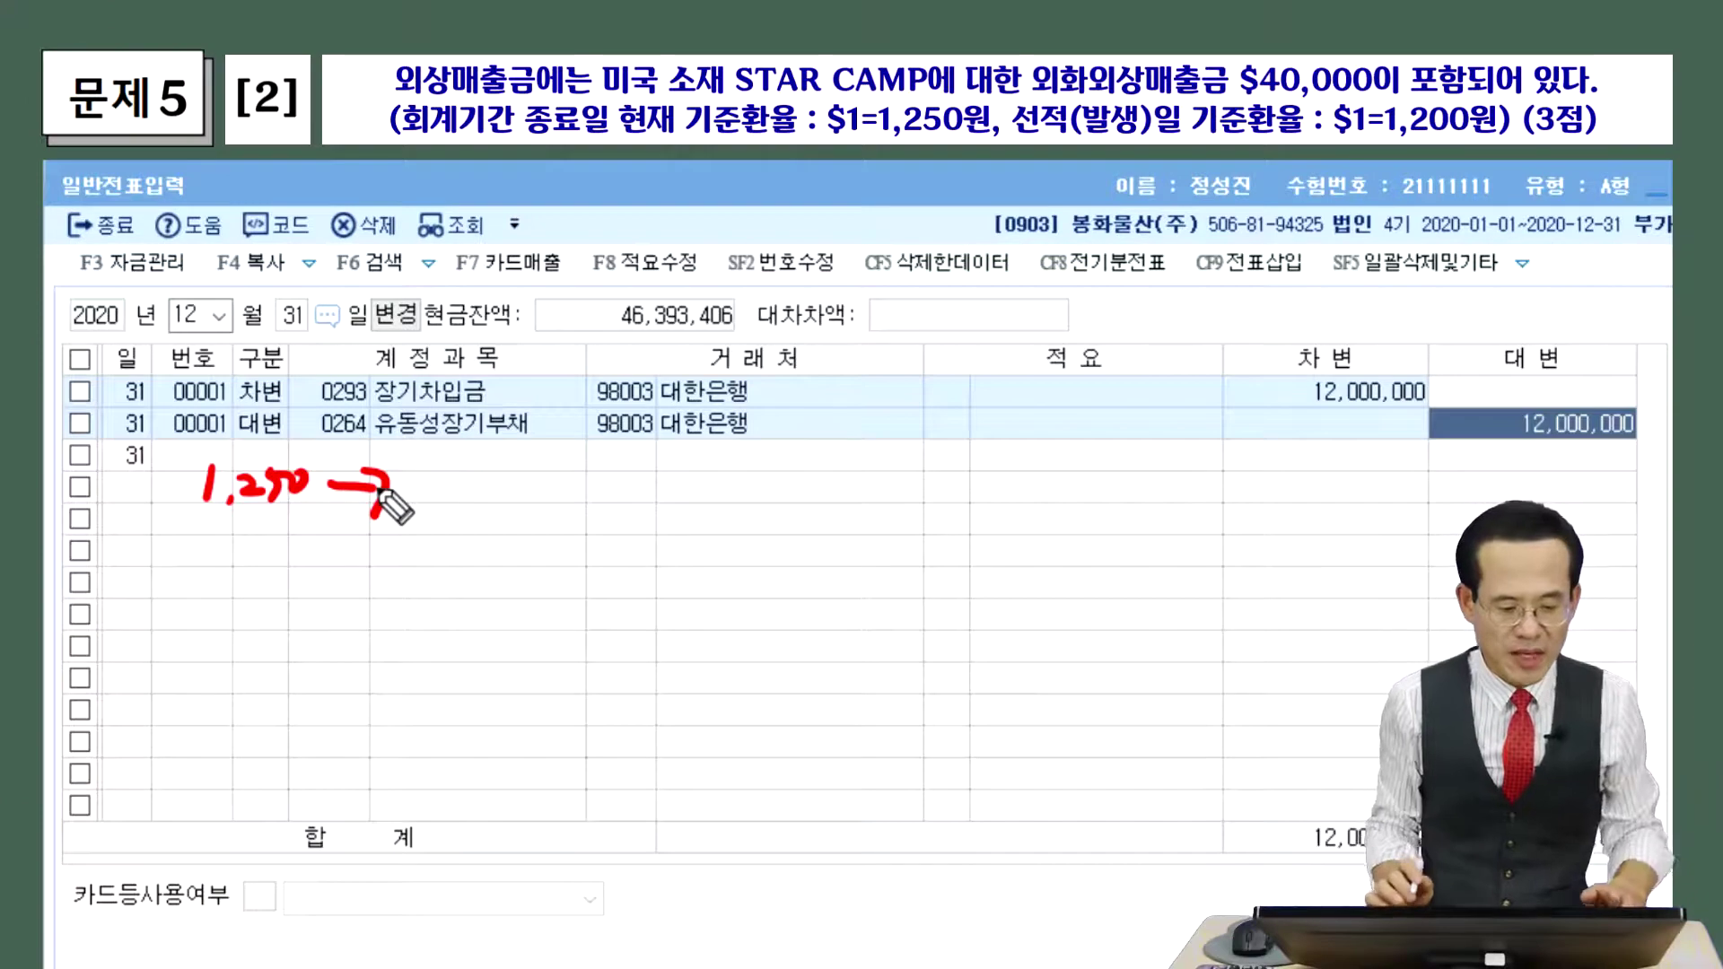
mouse_move(377, 492)
left_mouse_down()
mouse_move(366, 502)
mouse_move(422, 480)
mouse_move(439, 507)
mouse_move(618, 480)
mouse_move(534, 528)
mouse_move(518, 424)
mouse_move(596, 493)
left_mouse_up()
mouse_move(323, 514)
left_mouse_down()
mouse_move(278, 538)
mouse_move(323, 423)
mouse_move(363, 493)
left_mouse_up()
mouse_move(662, 487)
left_mouse_down()
mouse_move(690, 489)
mouse_move(754, 414)
mouse_move(786, 415)
left_mouse_up()
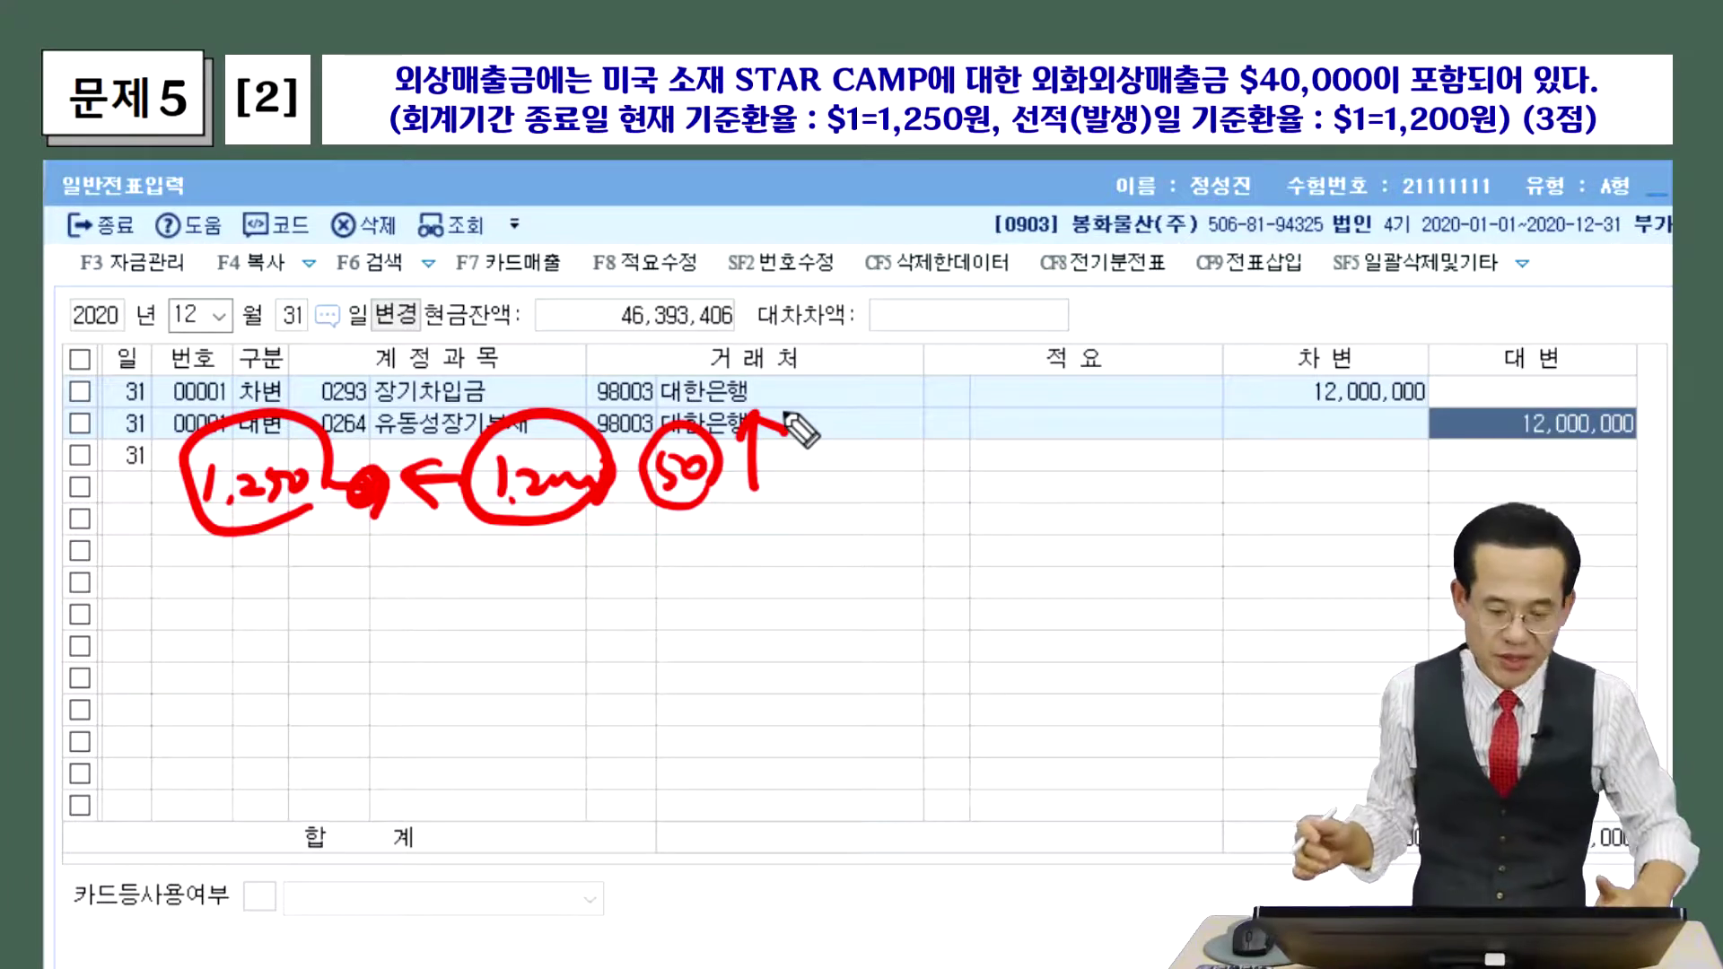
key("e")
key("Escape")
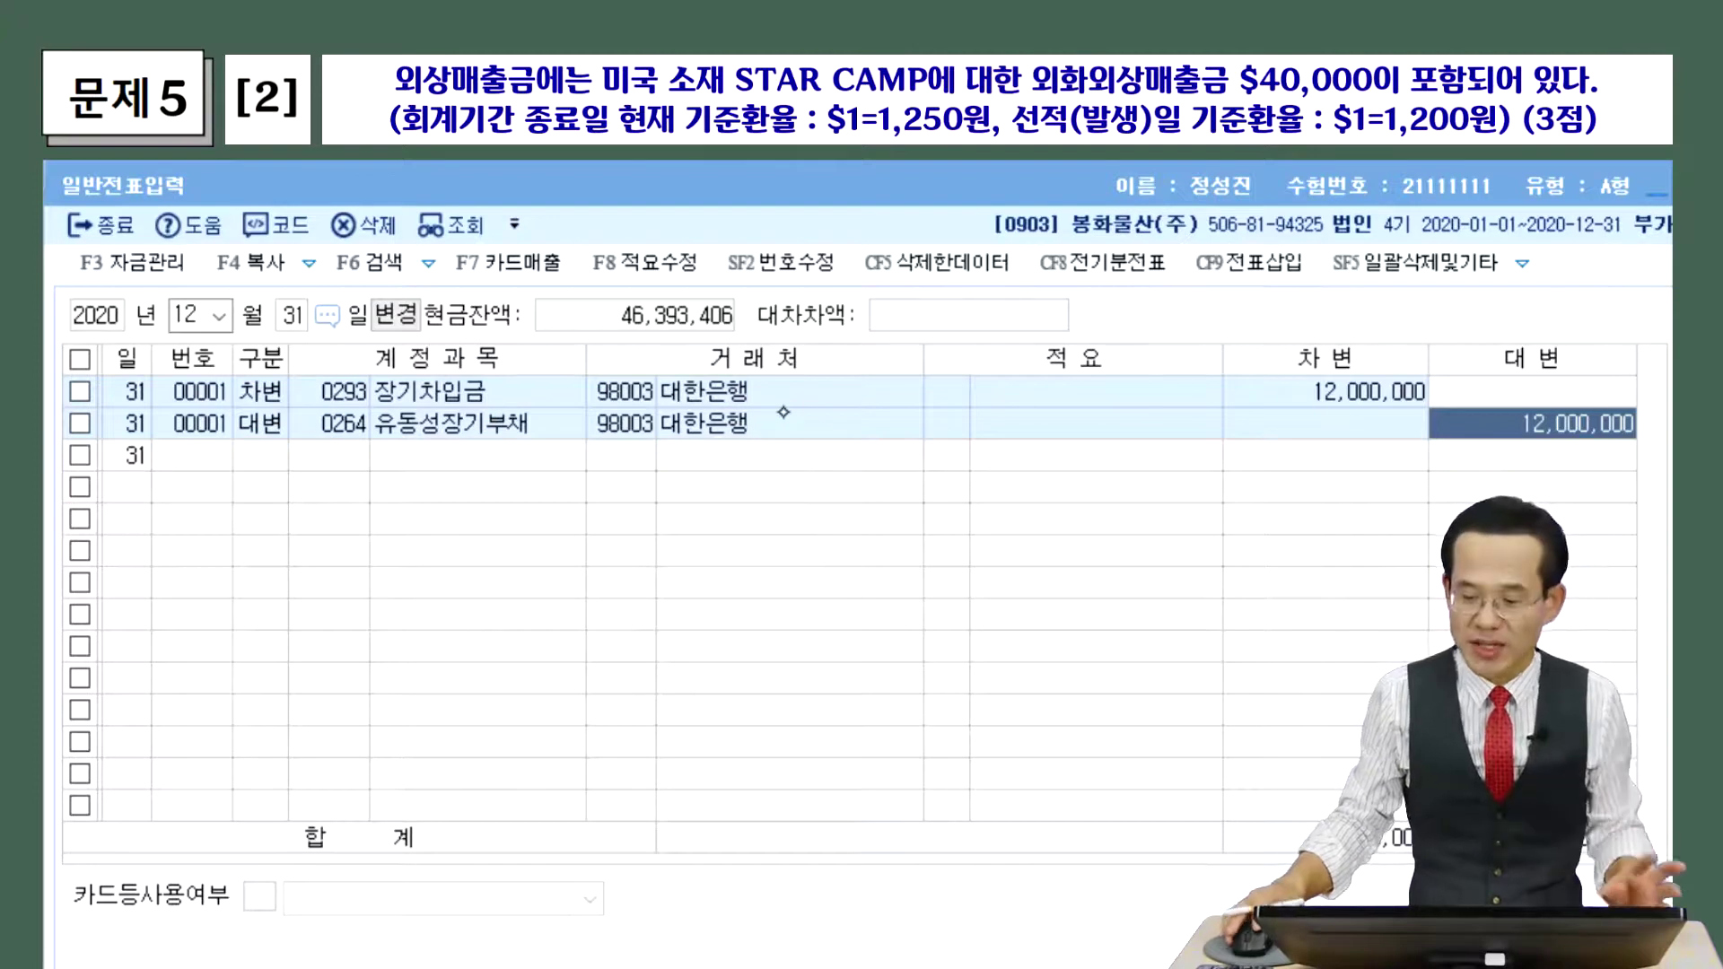
Reload the December 31 vouchers and go to the blank line below the saved entries.
left_click(273, 305)
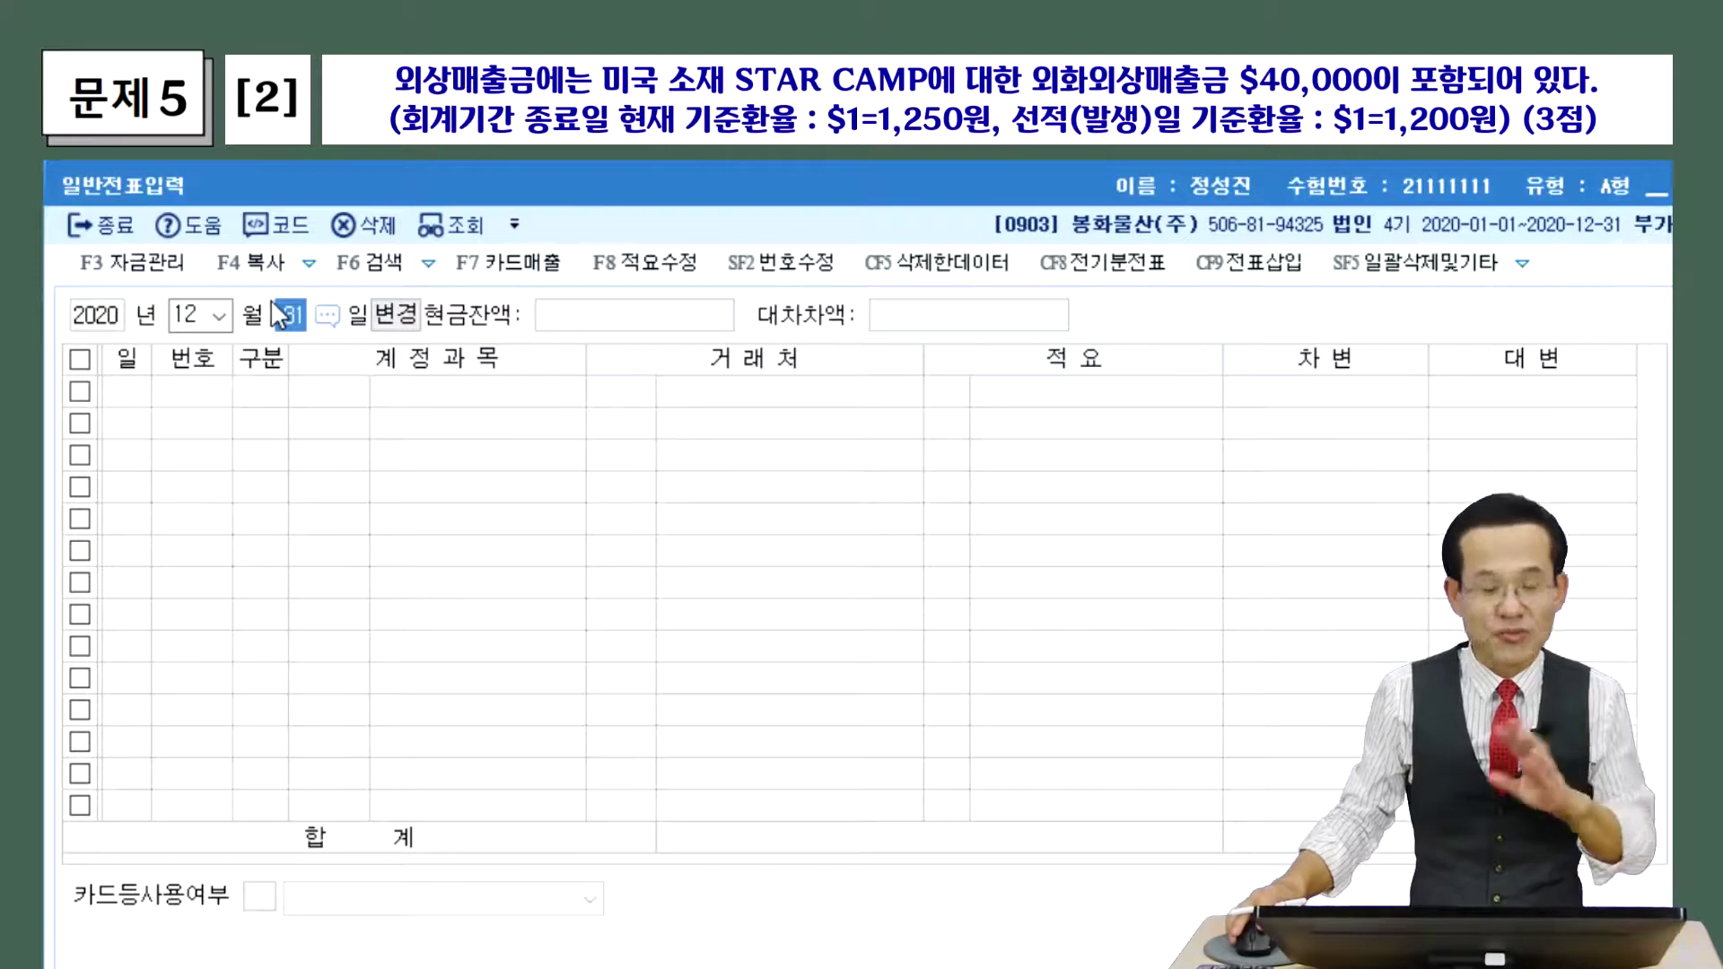
key("shift+Tab")
key("Tab")
key("Return")
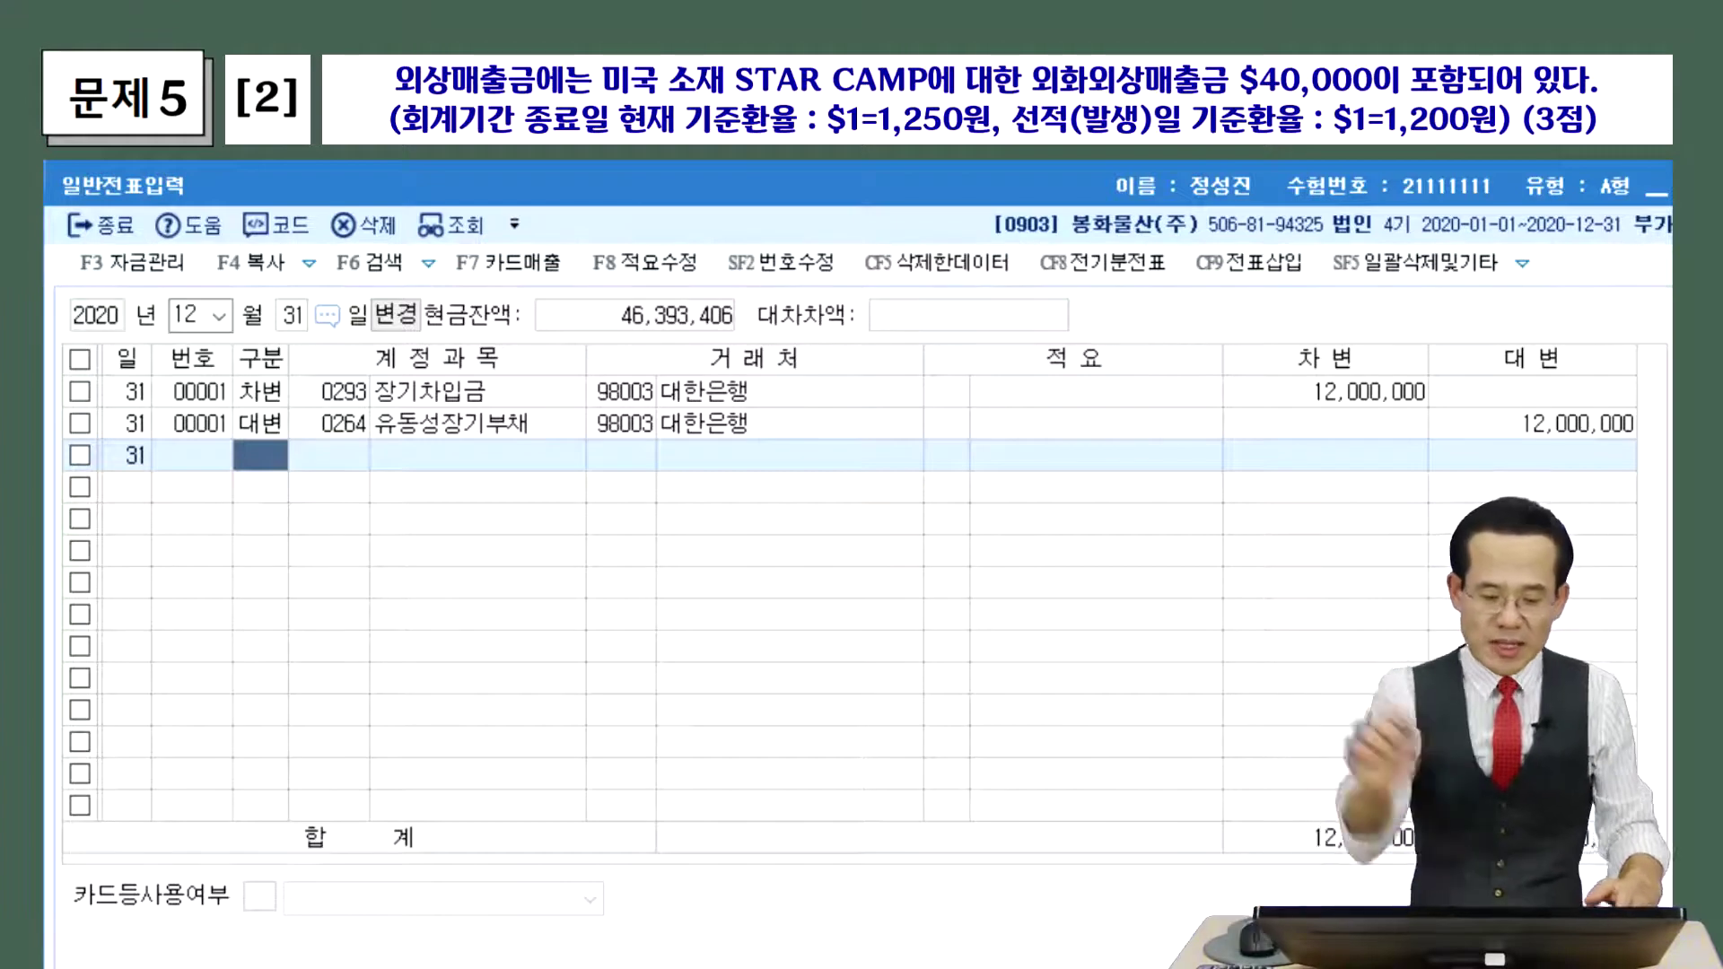
mouse_move(157, 495)
left_mouse_down()
mouse_move(179, 525)
mouse_move(345, 489)
mouse_move(332, 502)
mouse_move(363, 516)
mouse_move(454, 492)
mouse_move(461, 520)
mouse_move(541, 485)
mouse_move(627, 519)
mouse_move(750, 493)
mouse_move(755, 508)
left_mouse_up()
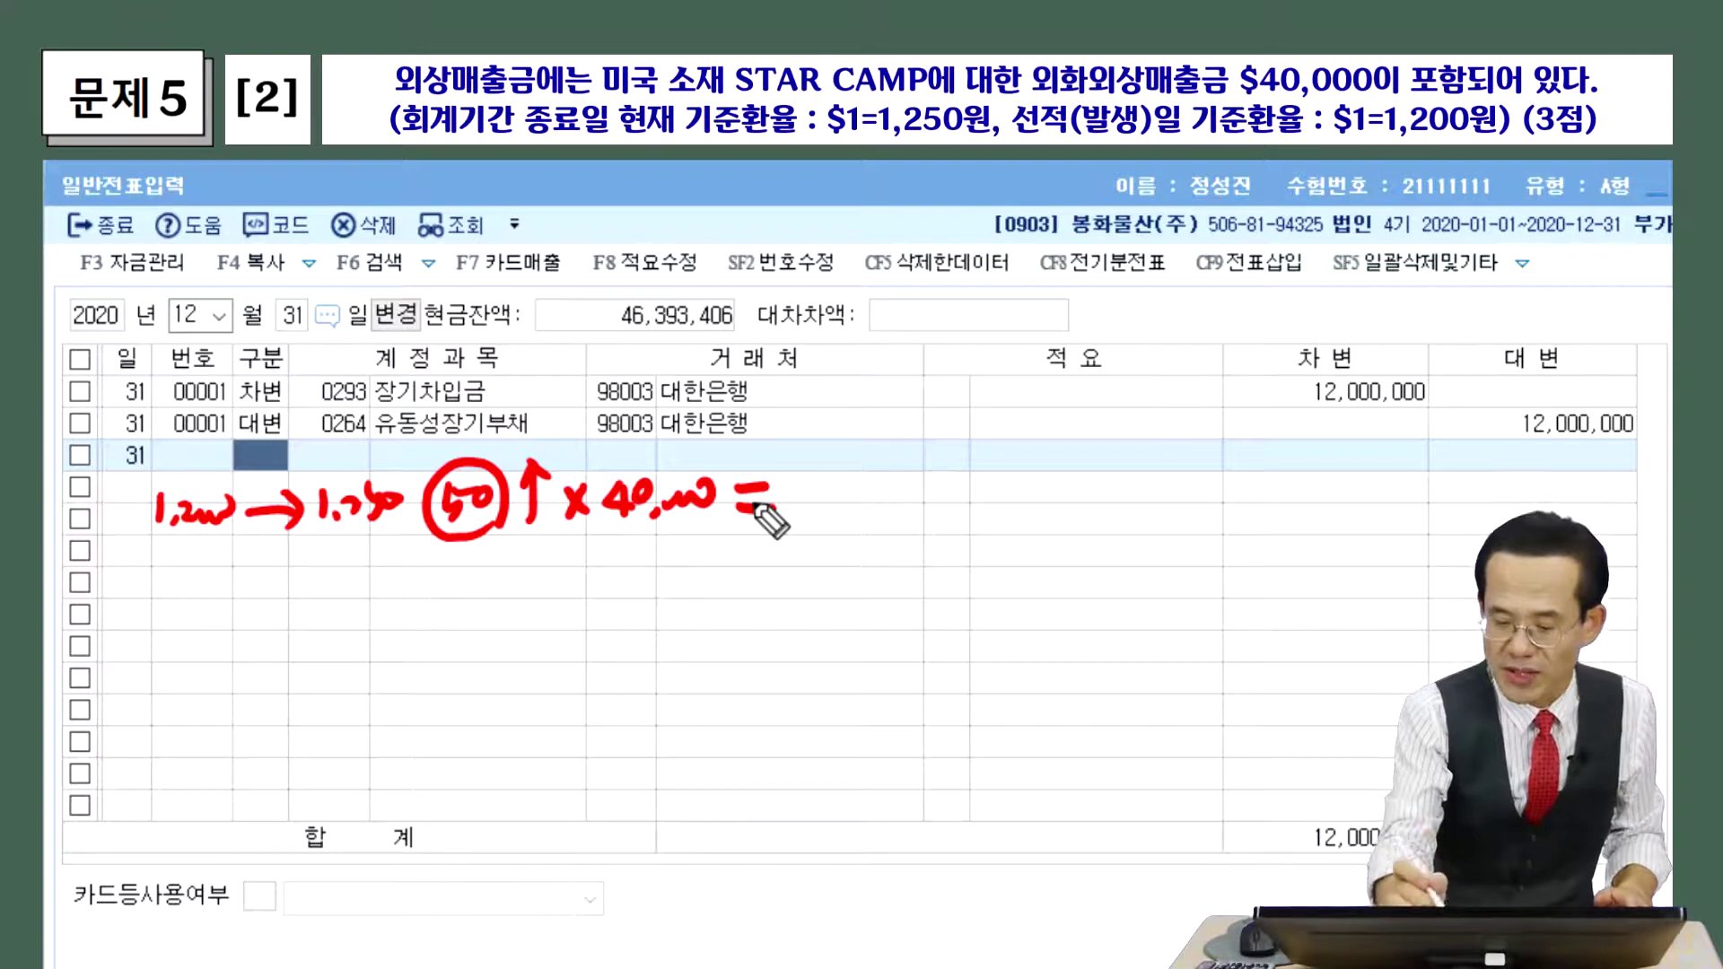
mouse_move(800, 486)
left_mouse_down()
mouse_move(824, 511)
mouse_move(924, 503)
mouse_move(846, 550)
mouse_move(973, 569)
left_mouse_up()
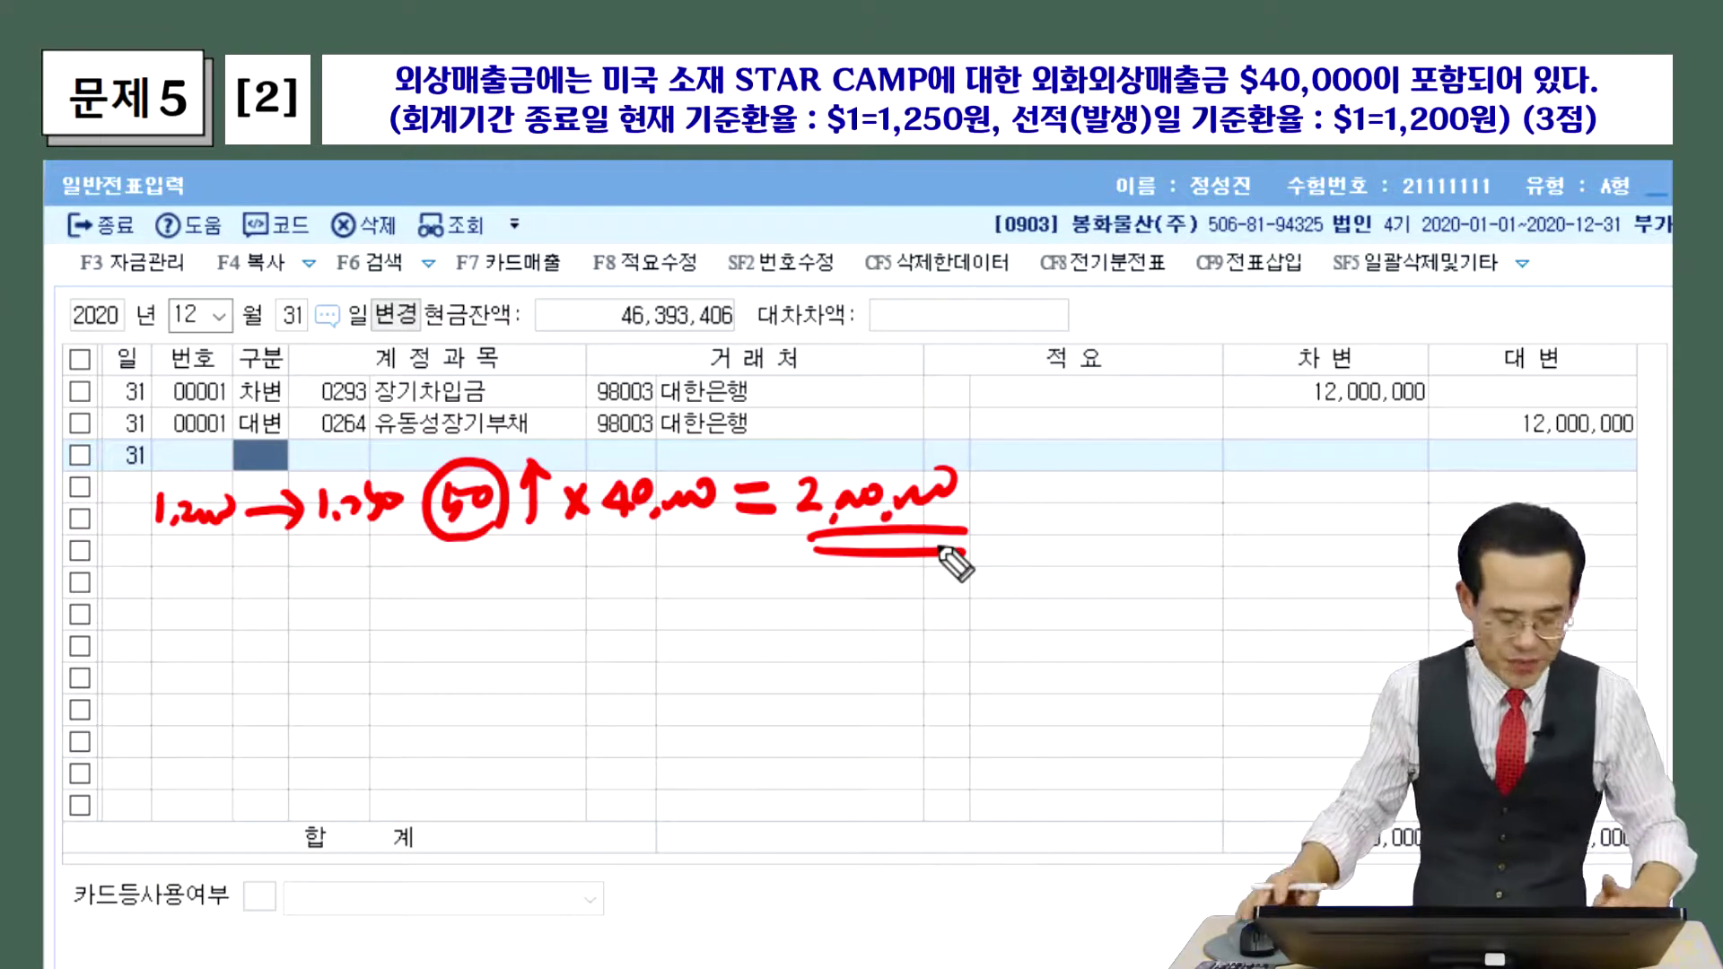
key("Escape")
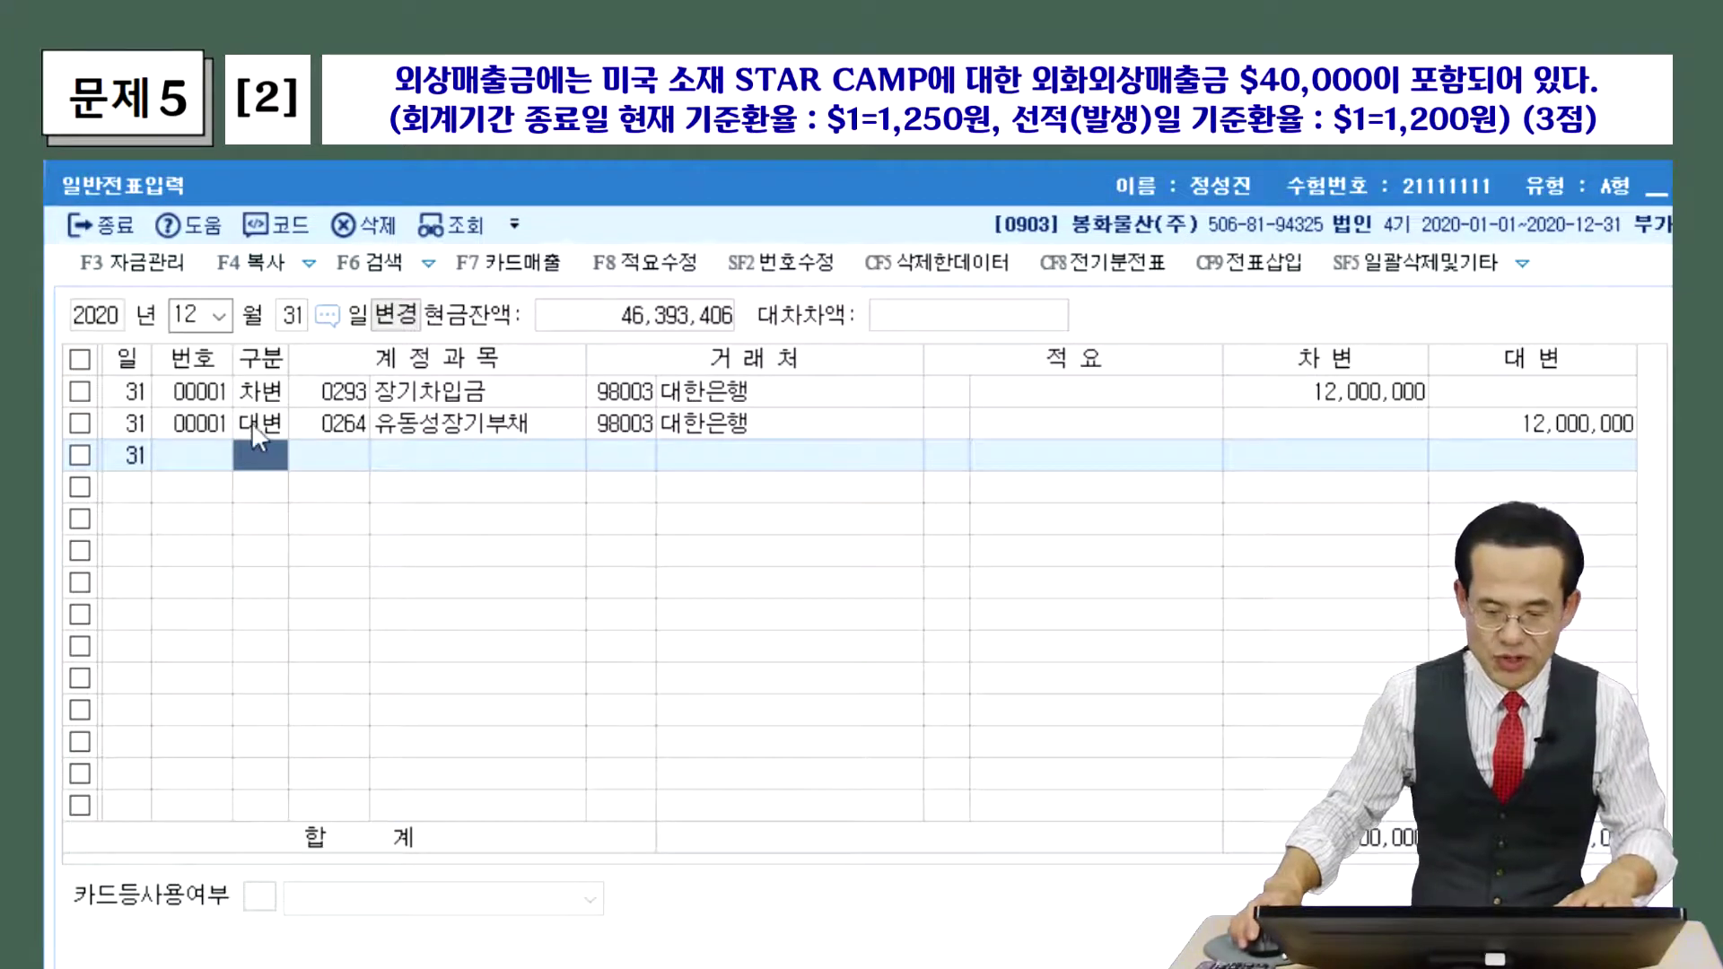
Start a new voucher's debit line (차변) with the account 0108 외상매출금.
type("3")
key("Return")
key("F2")
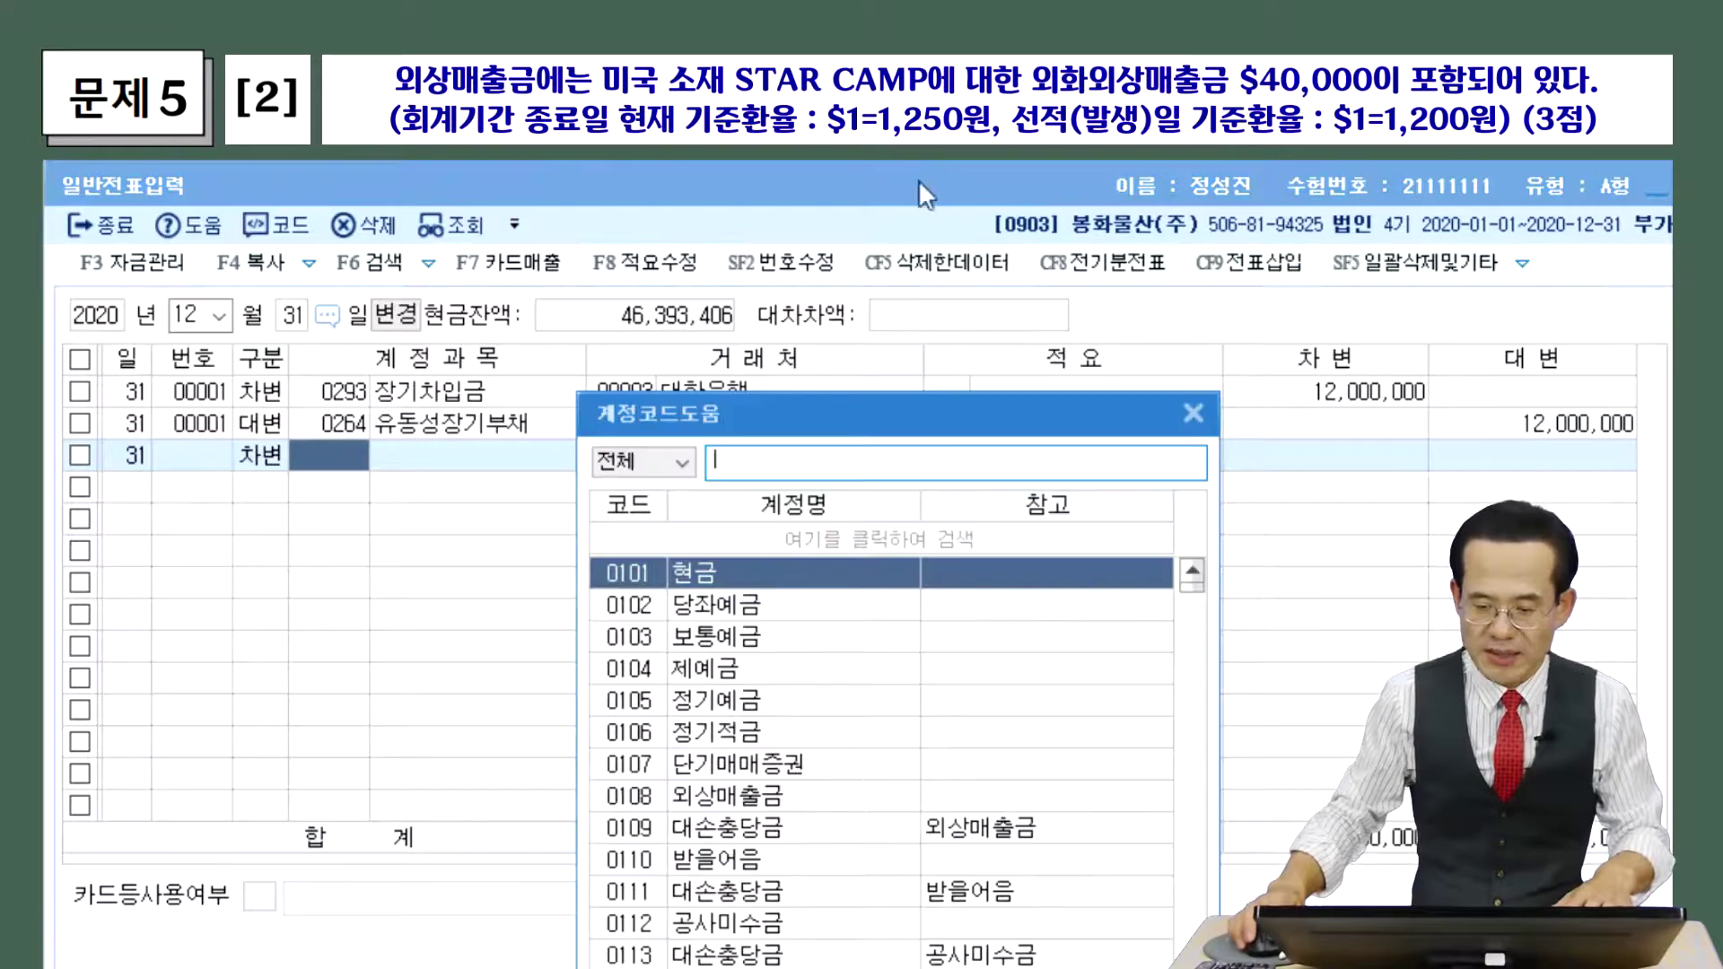
left_click_drag(818, 386, 377, 226)
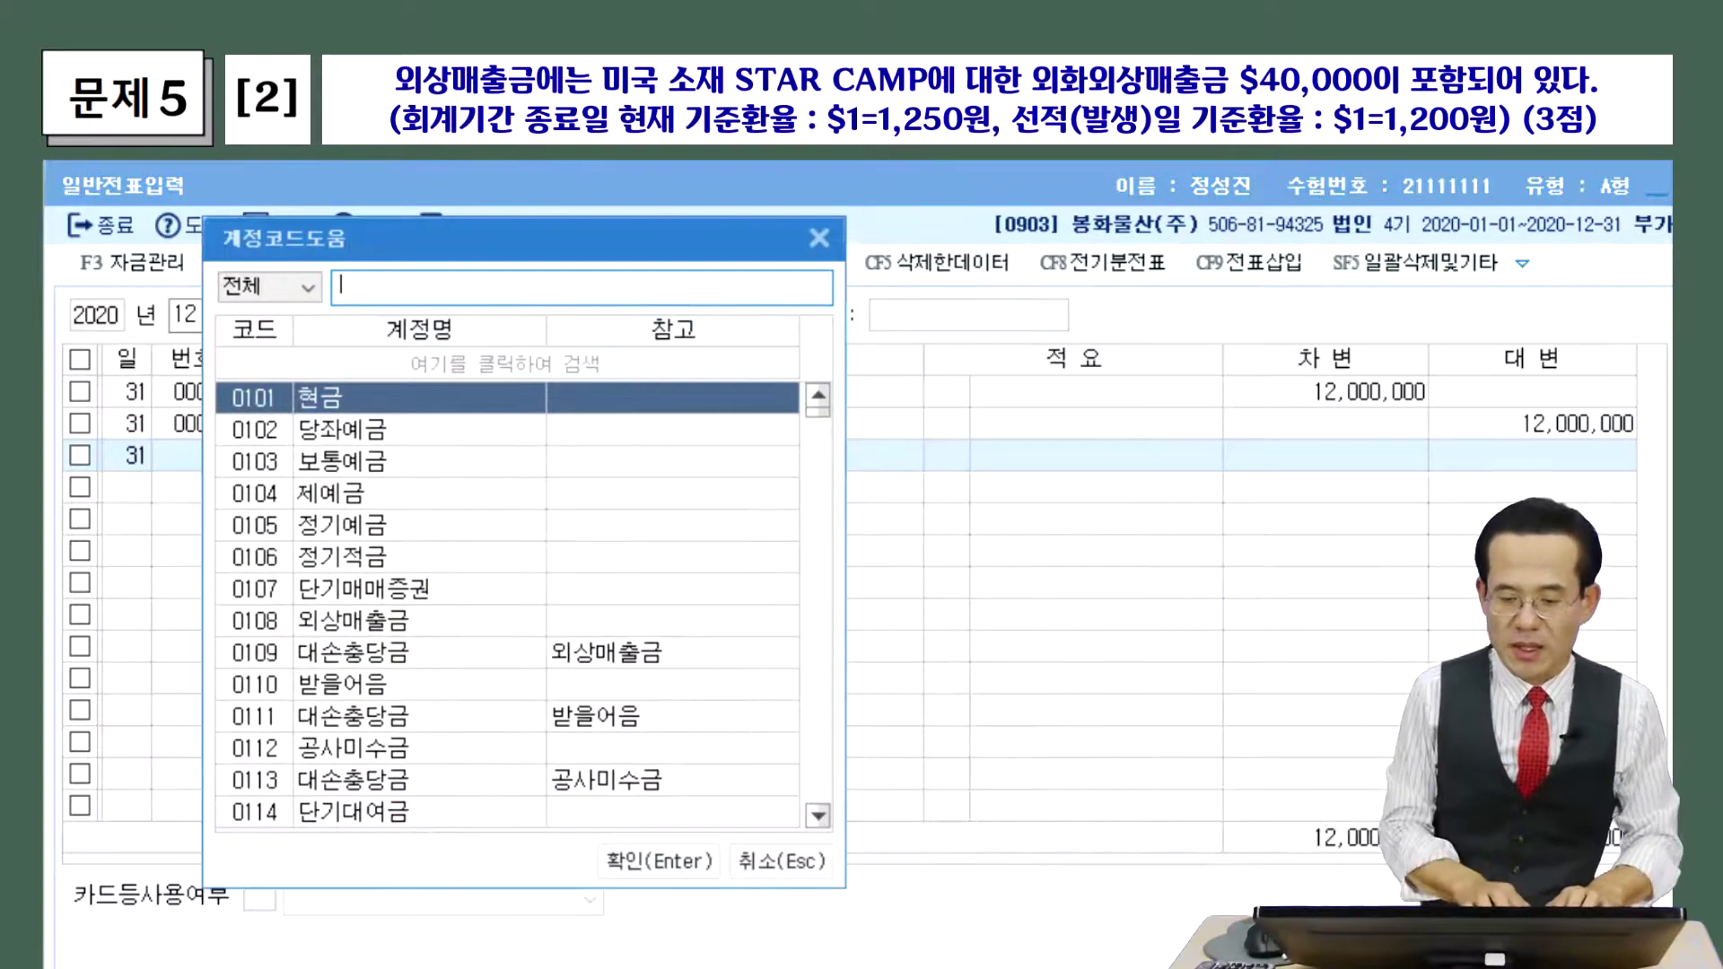
type("외상매출")
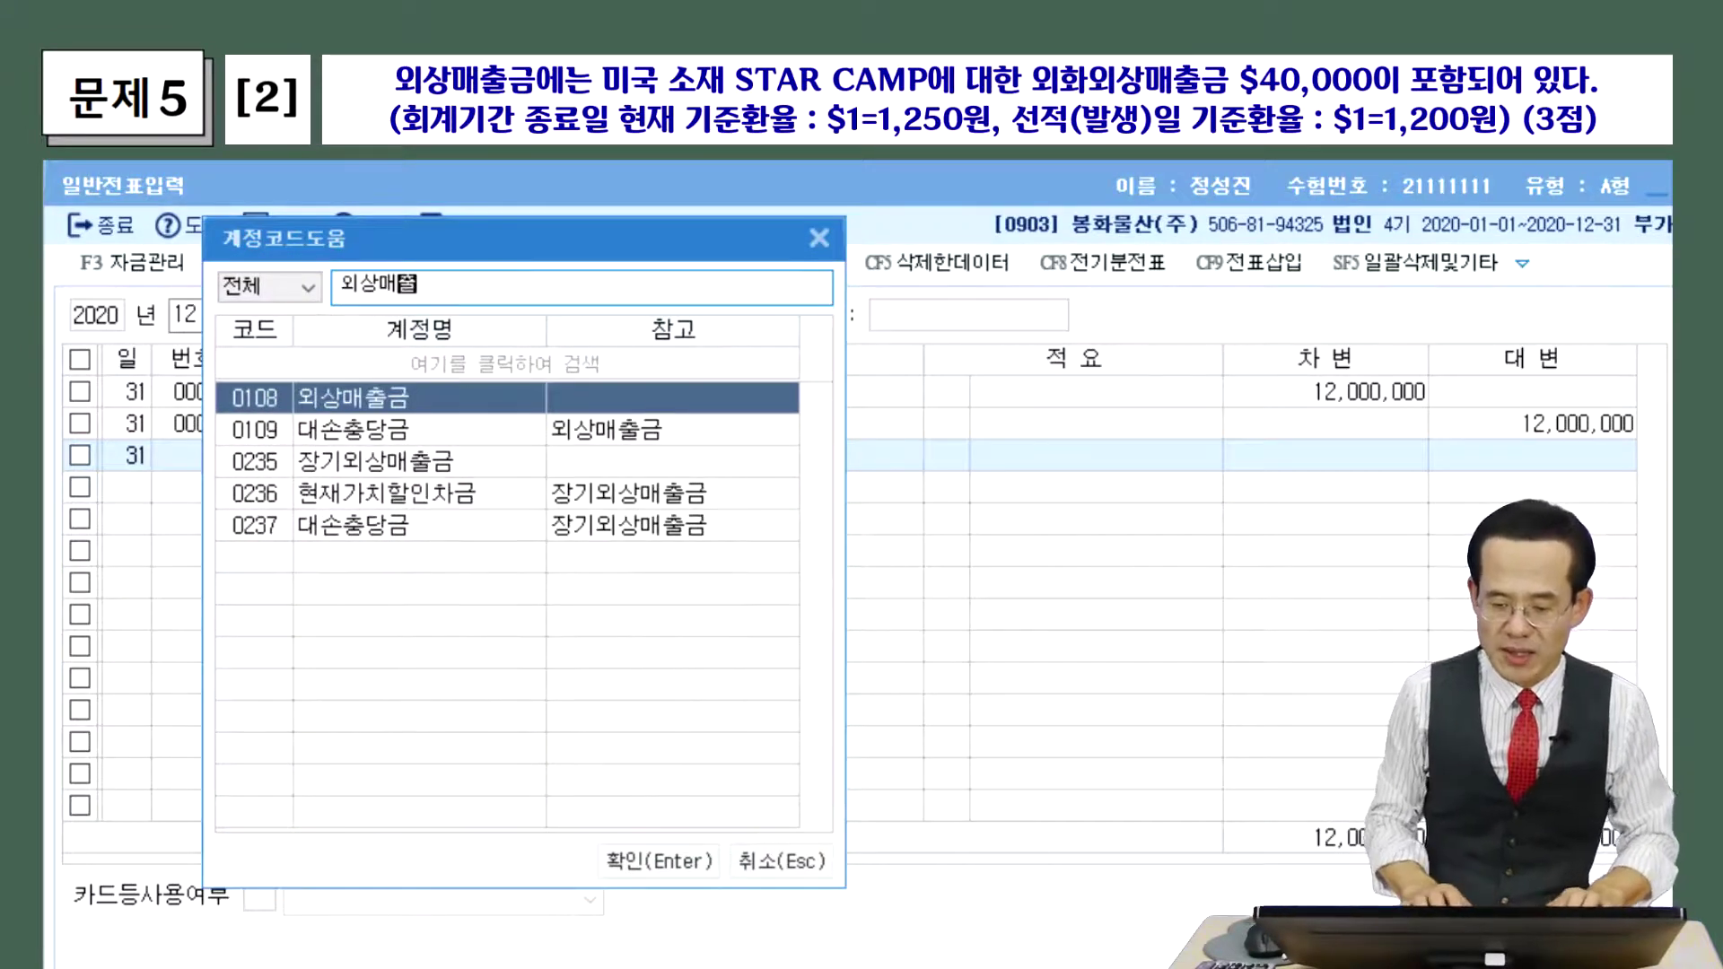
key("Return")
Set the 외상매출금 line's counterparty to 00141 STAR CAMP and its debit amount to 2,000,000.
key("F2")
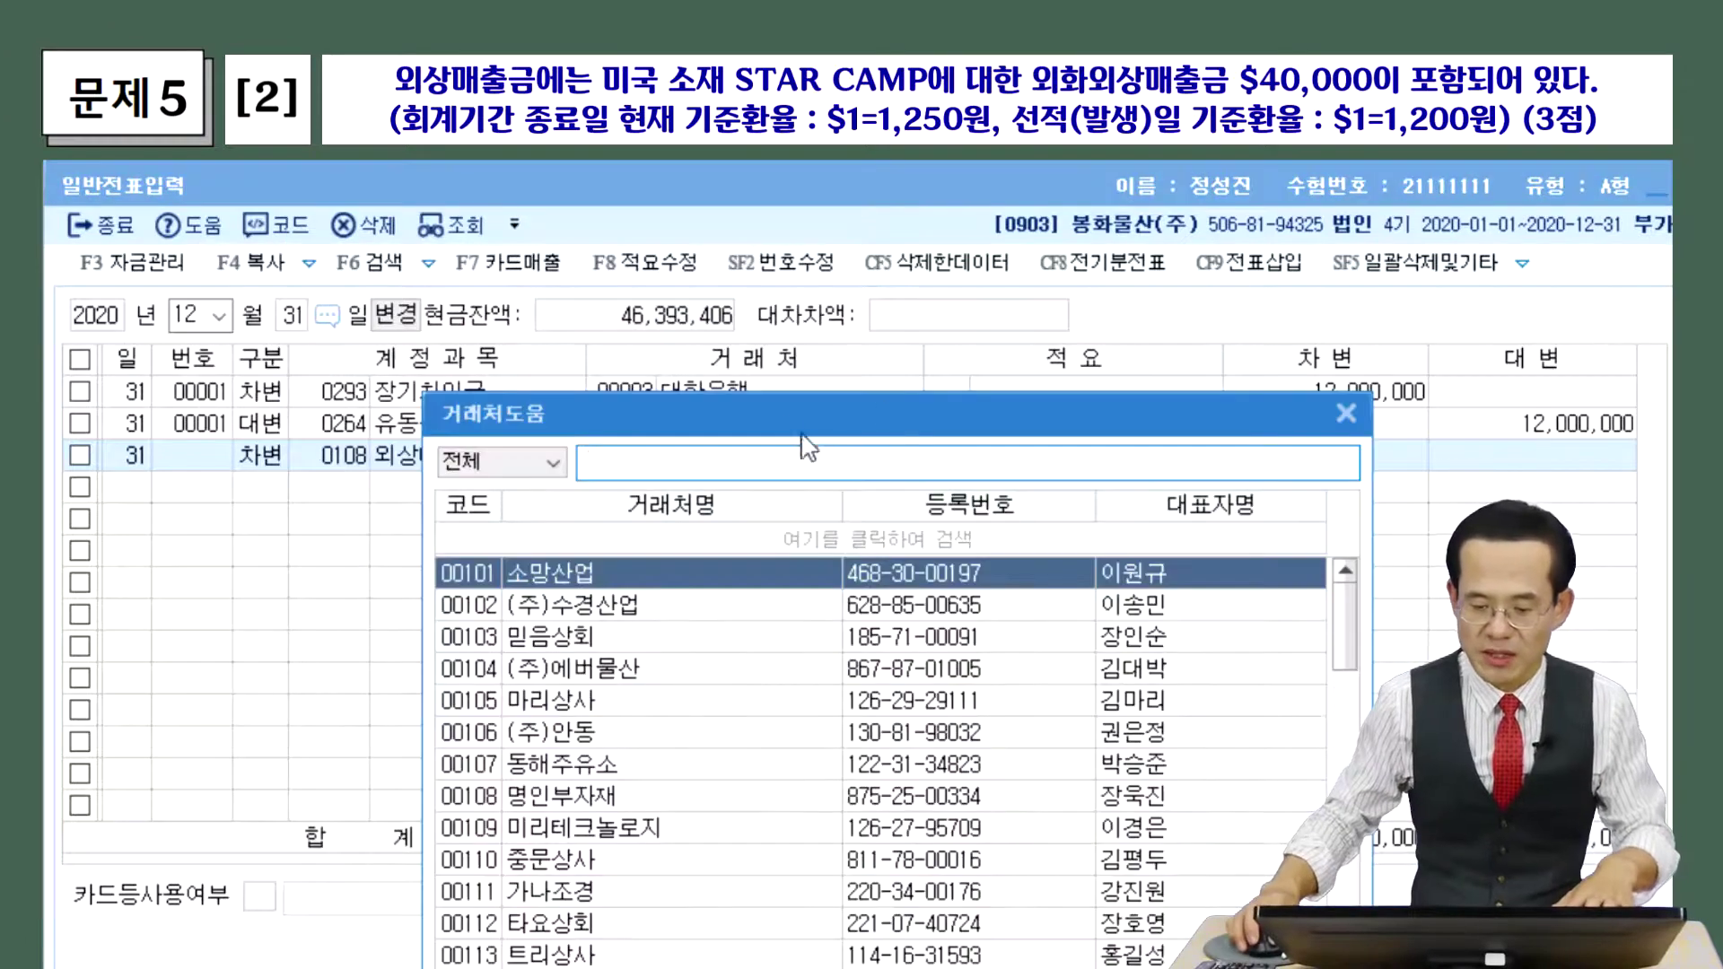
left_click_drag(786, 413, 571, 235)
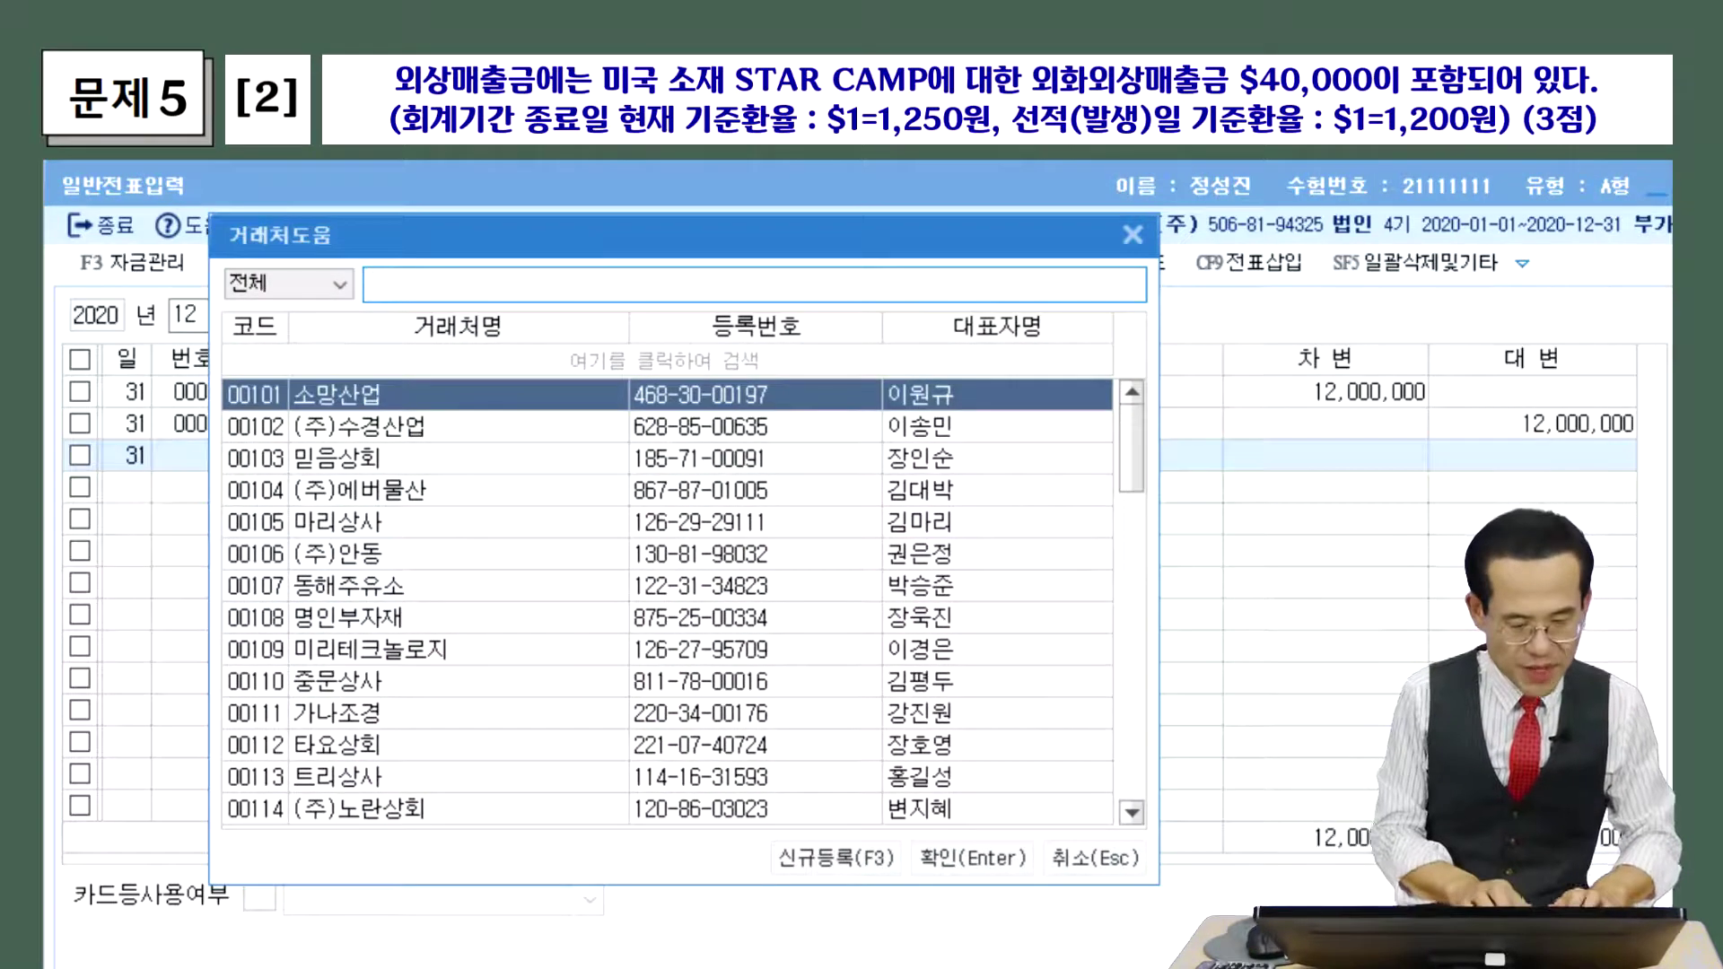
type("str")
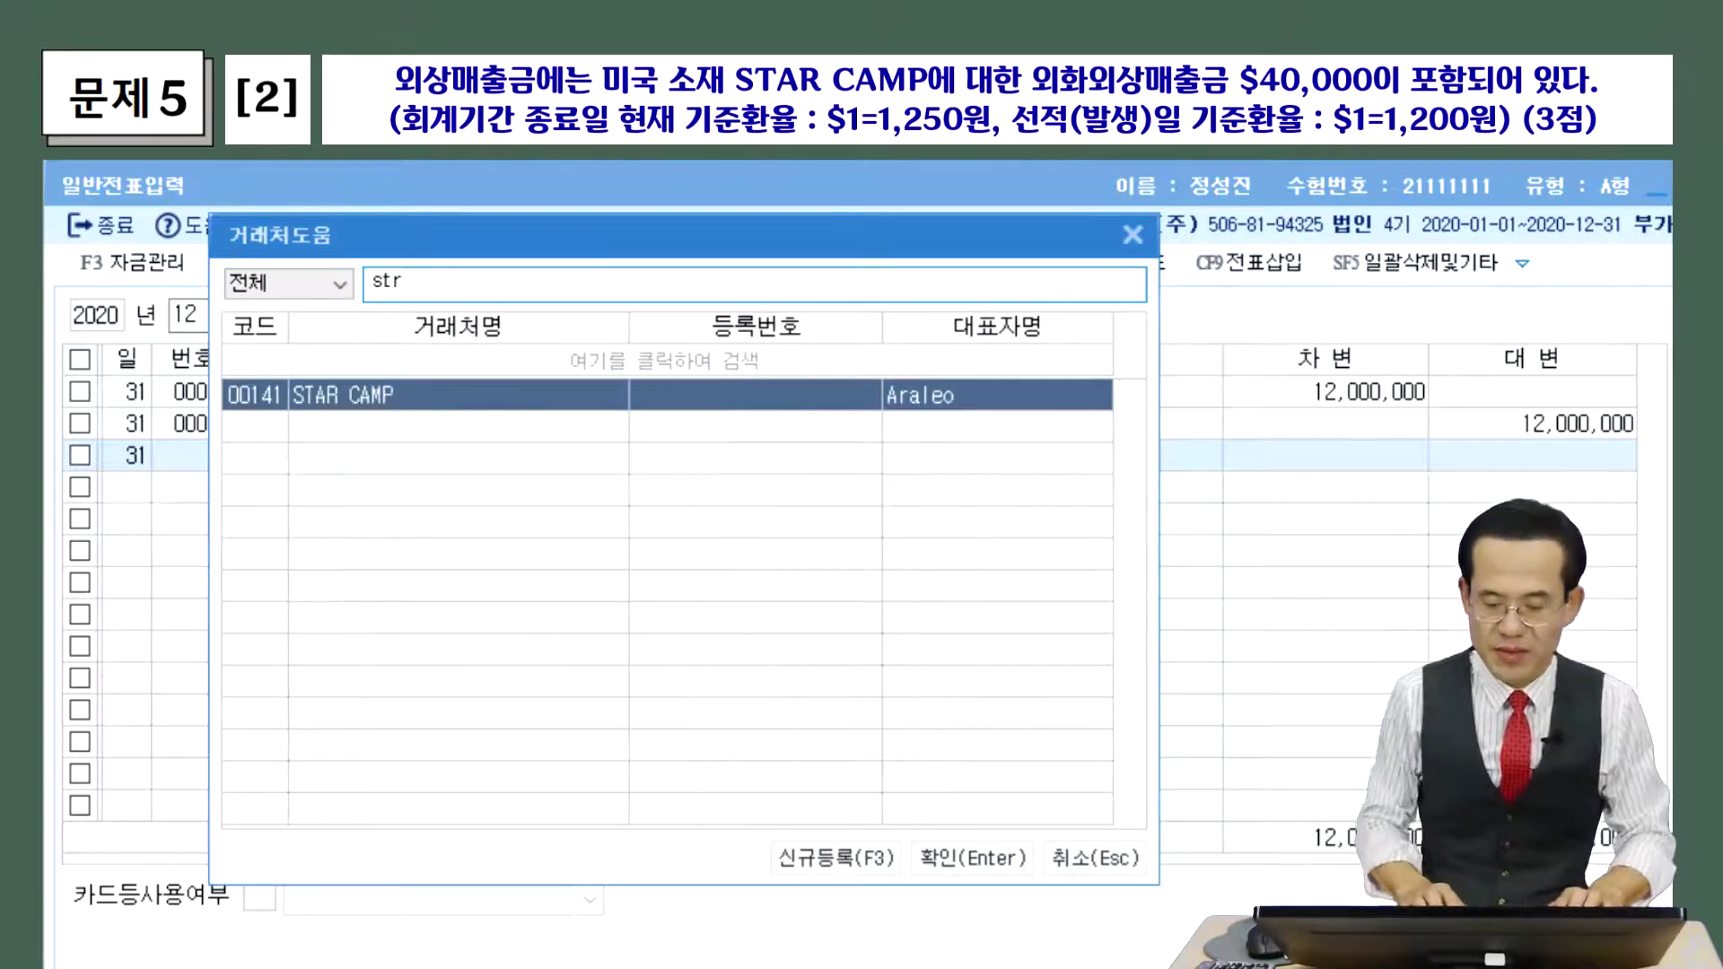
key("Return")
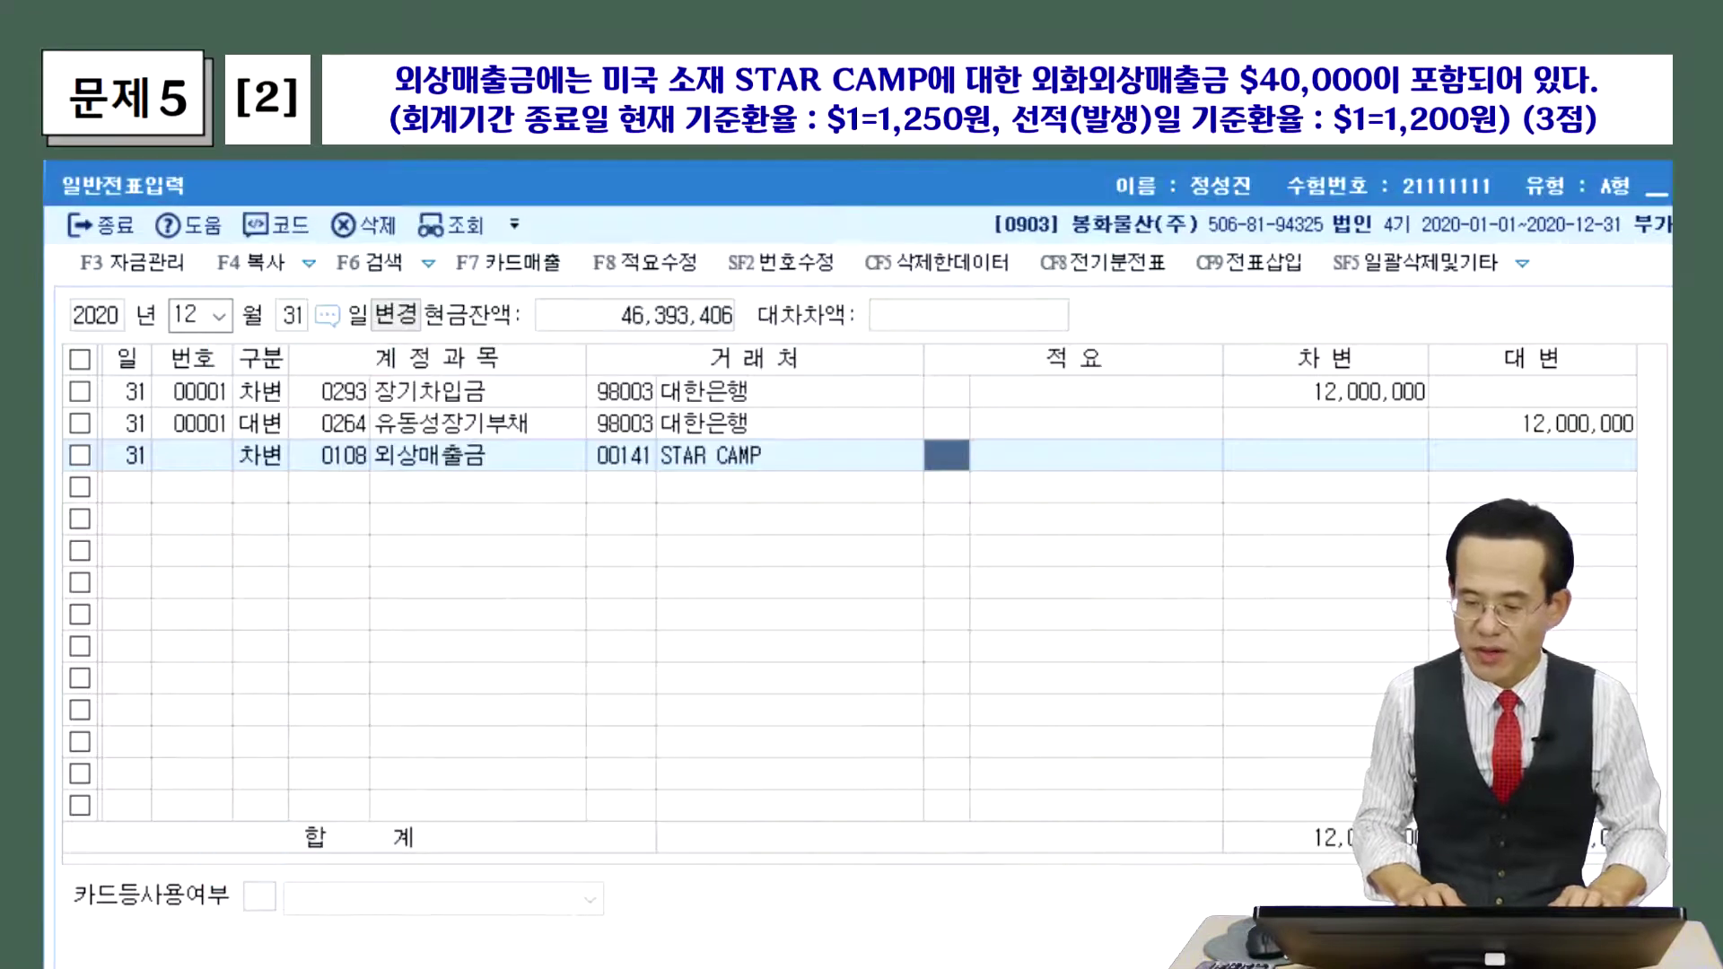
key("Return")
type("2000000")
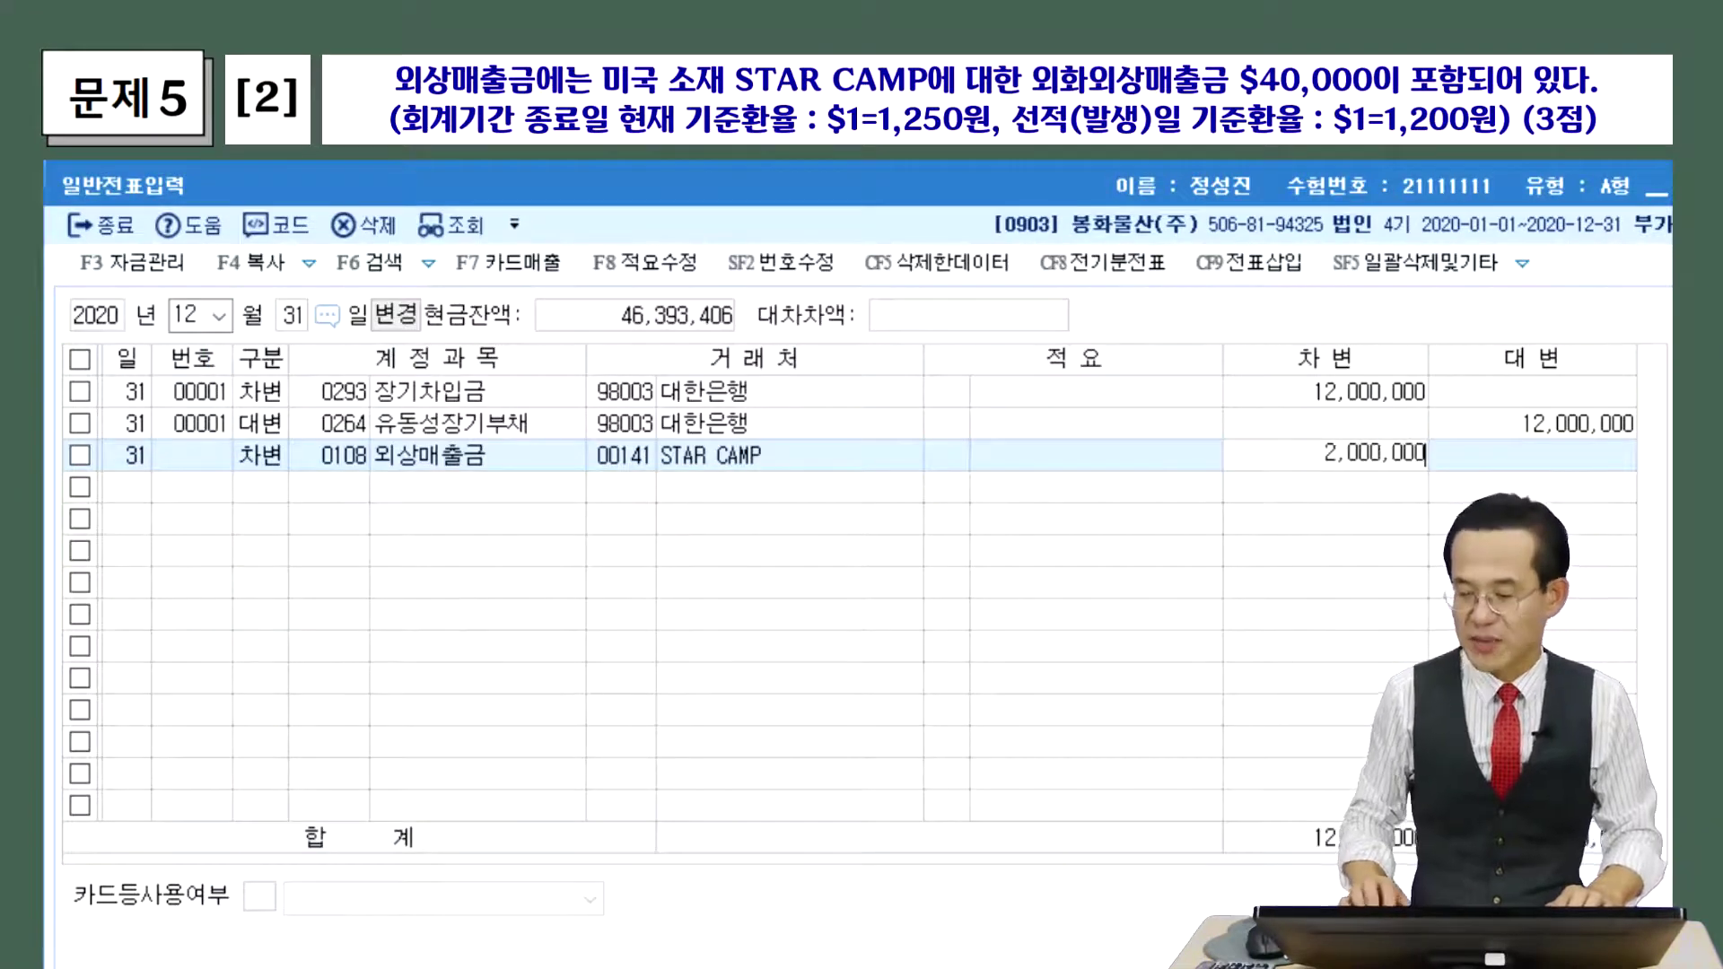
key("Return")
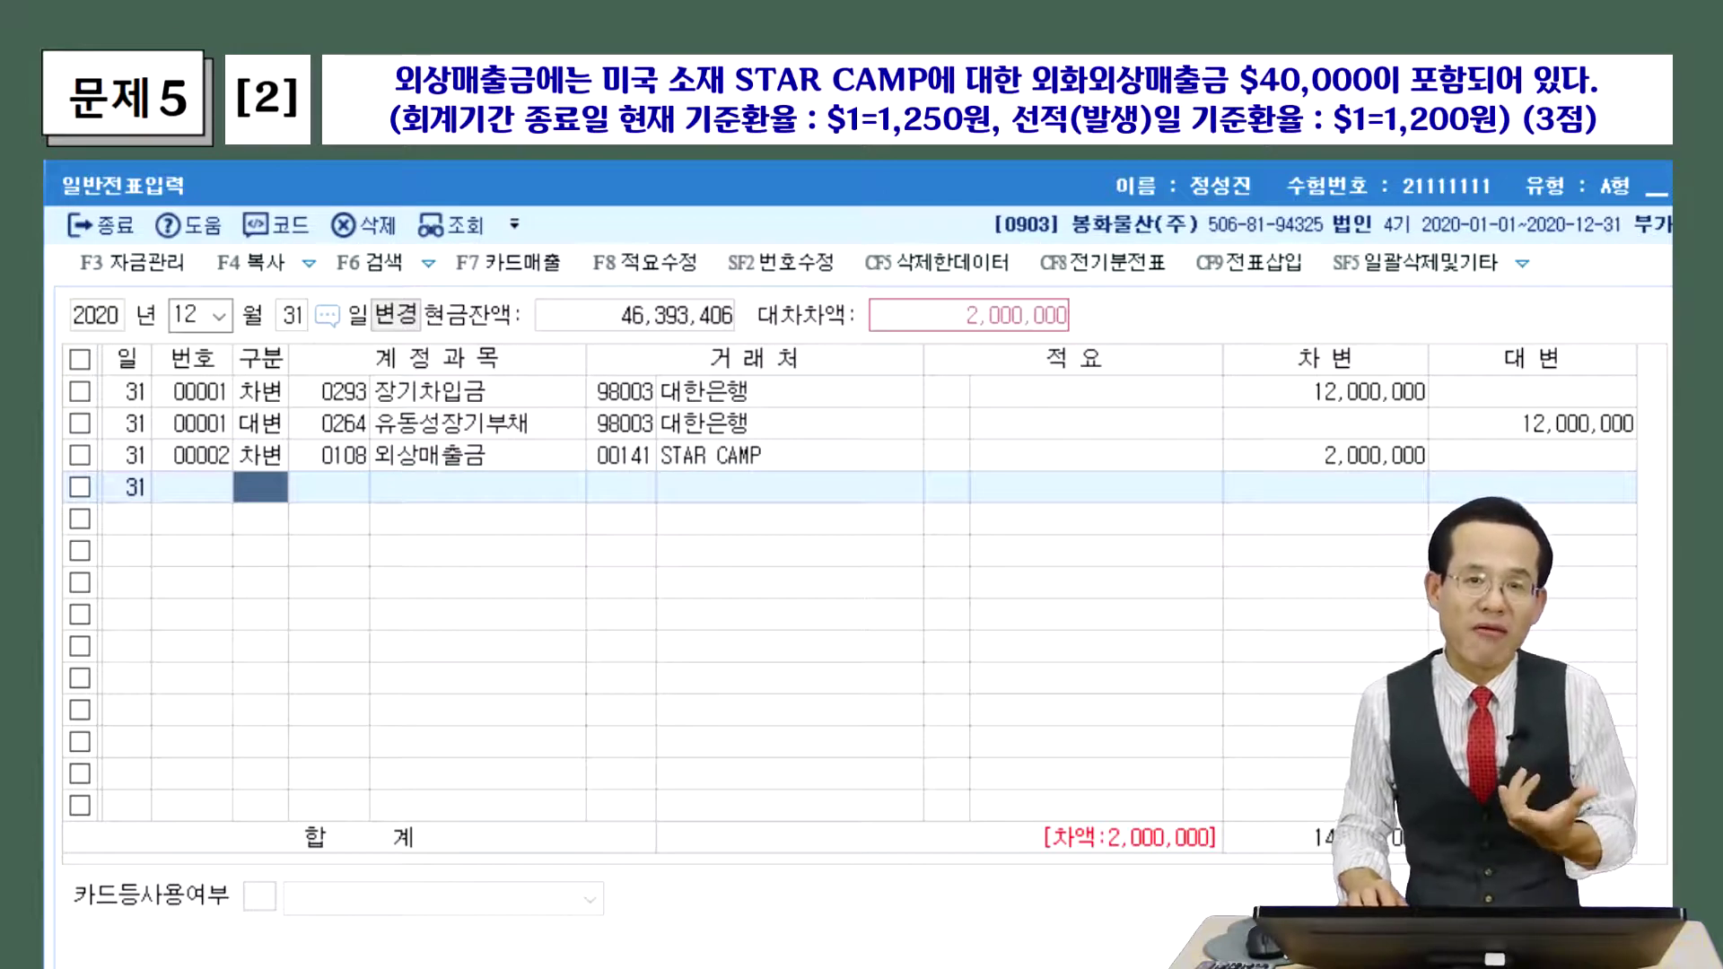
Add a credit line (대변) with the account 0910 외화환산이익 and accept the 2,000,000 credit amount.
key("4")
key("F2")
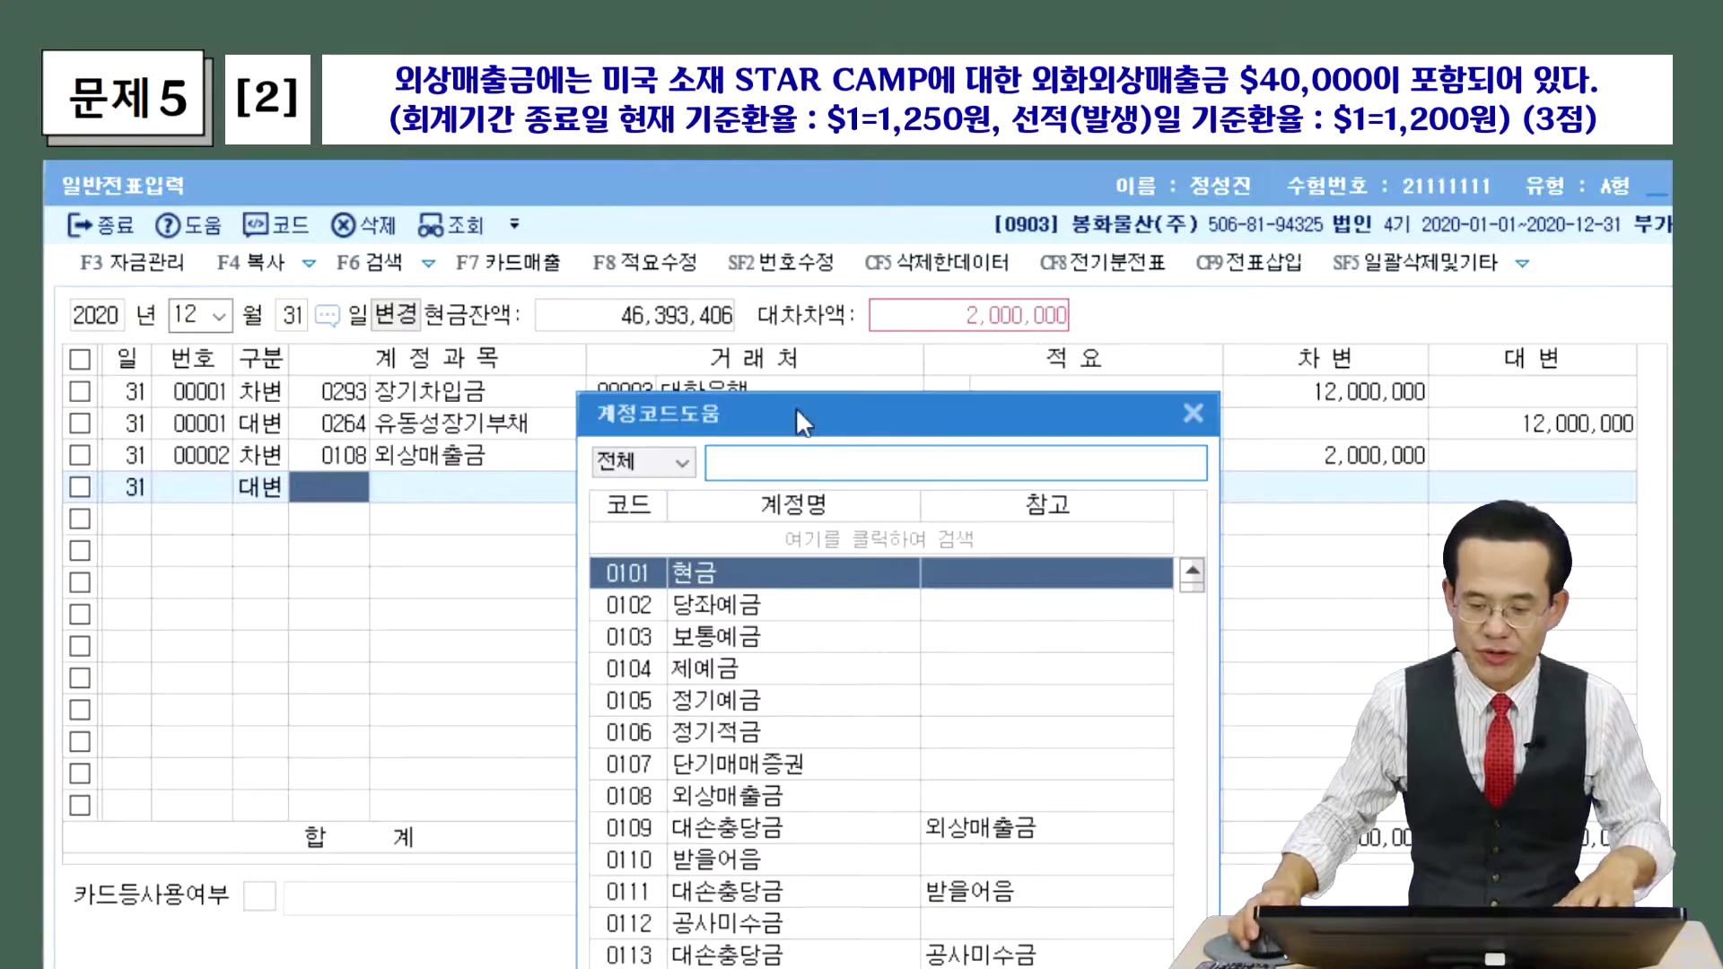
left_click_drag(812, 431, 529, 257)
type("외상")
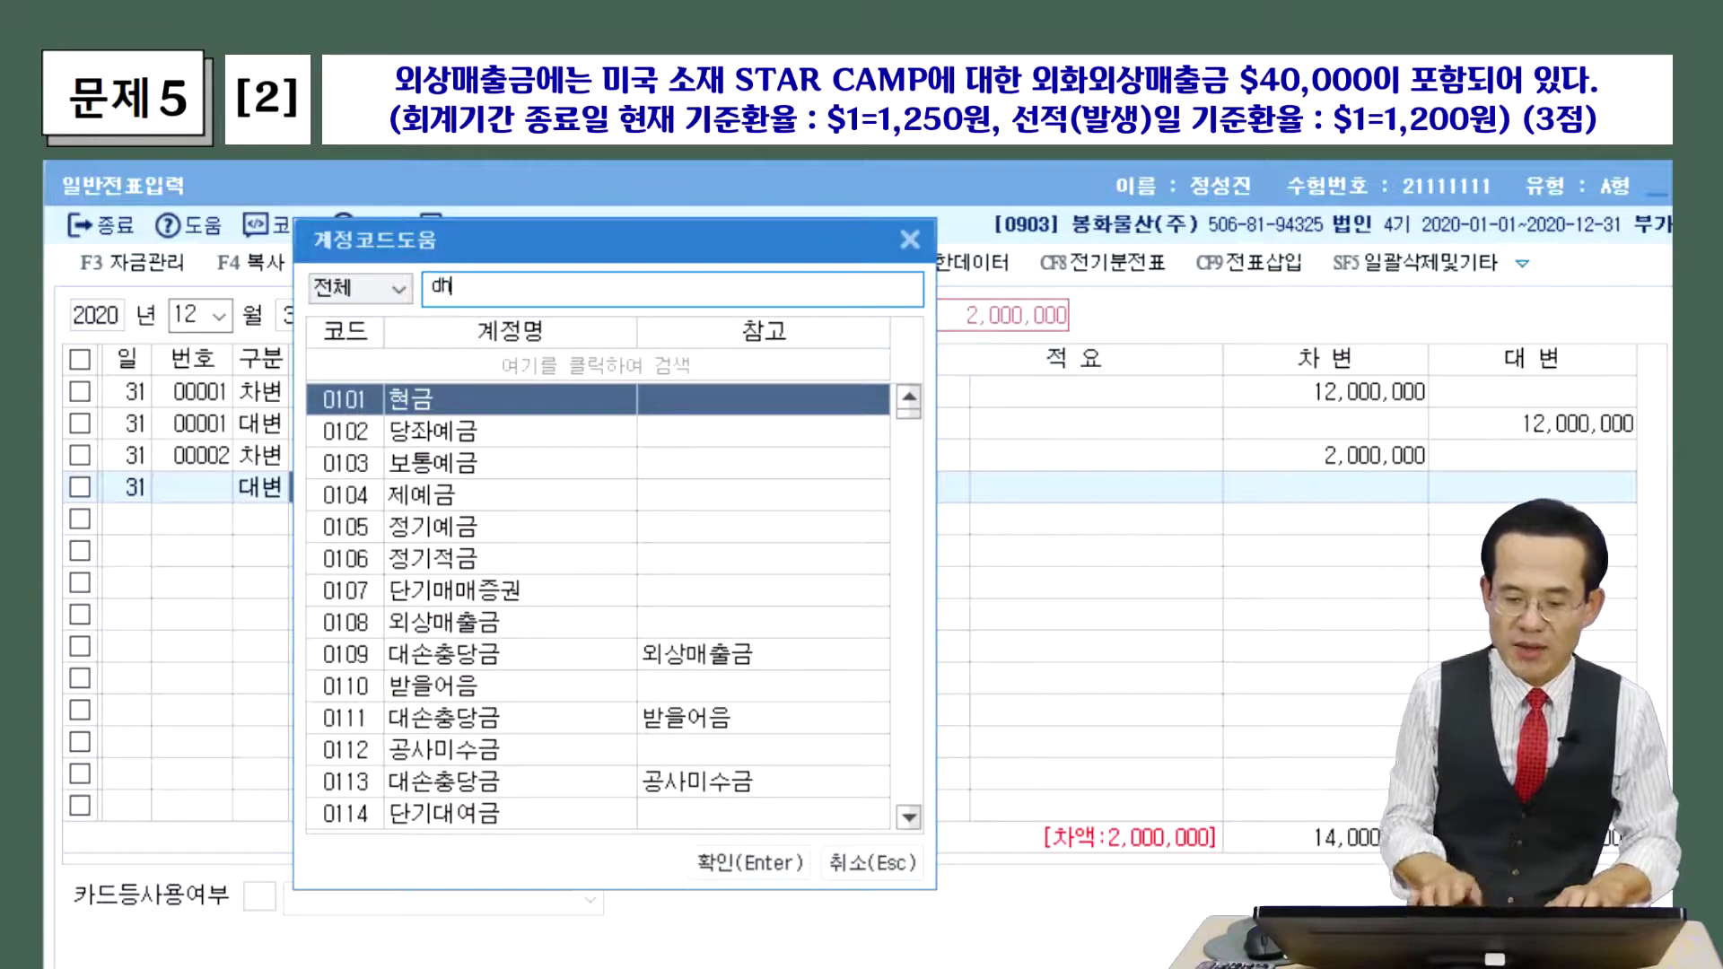
type("외화환")
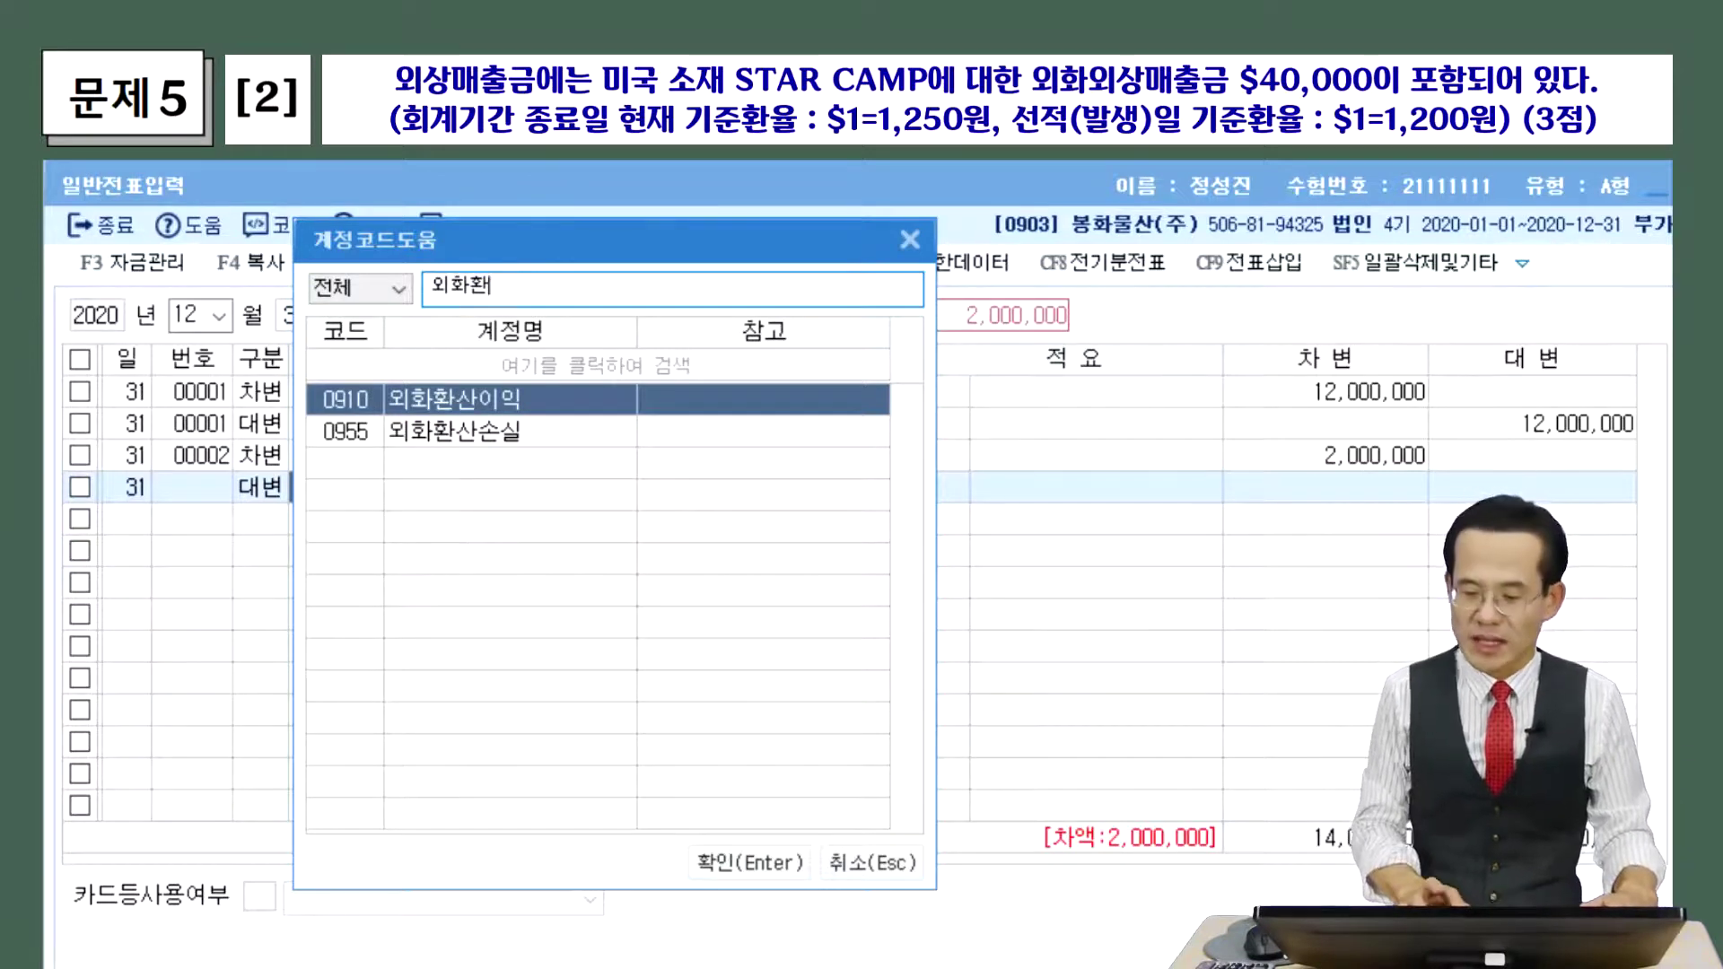
key("Return")
key("Return")
key("Return")
key("Return")
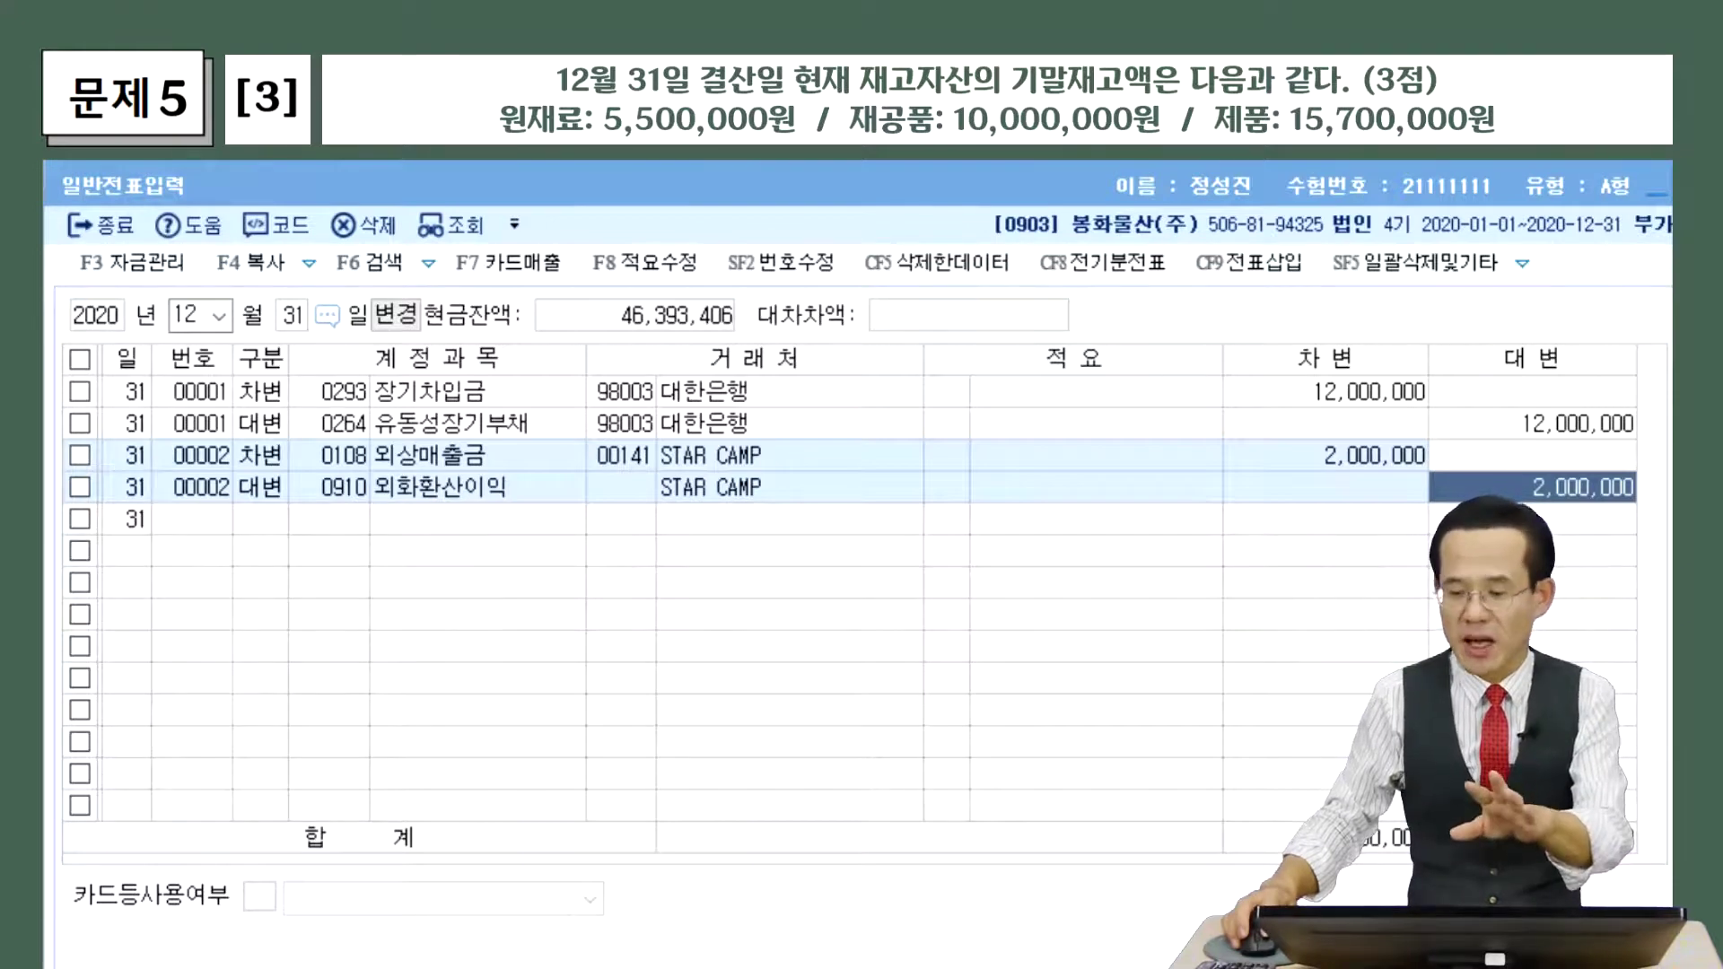
Close general voucher entry, open closing data entry (결산자료입력) and maximize its window.
key("Escape")
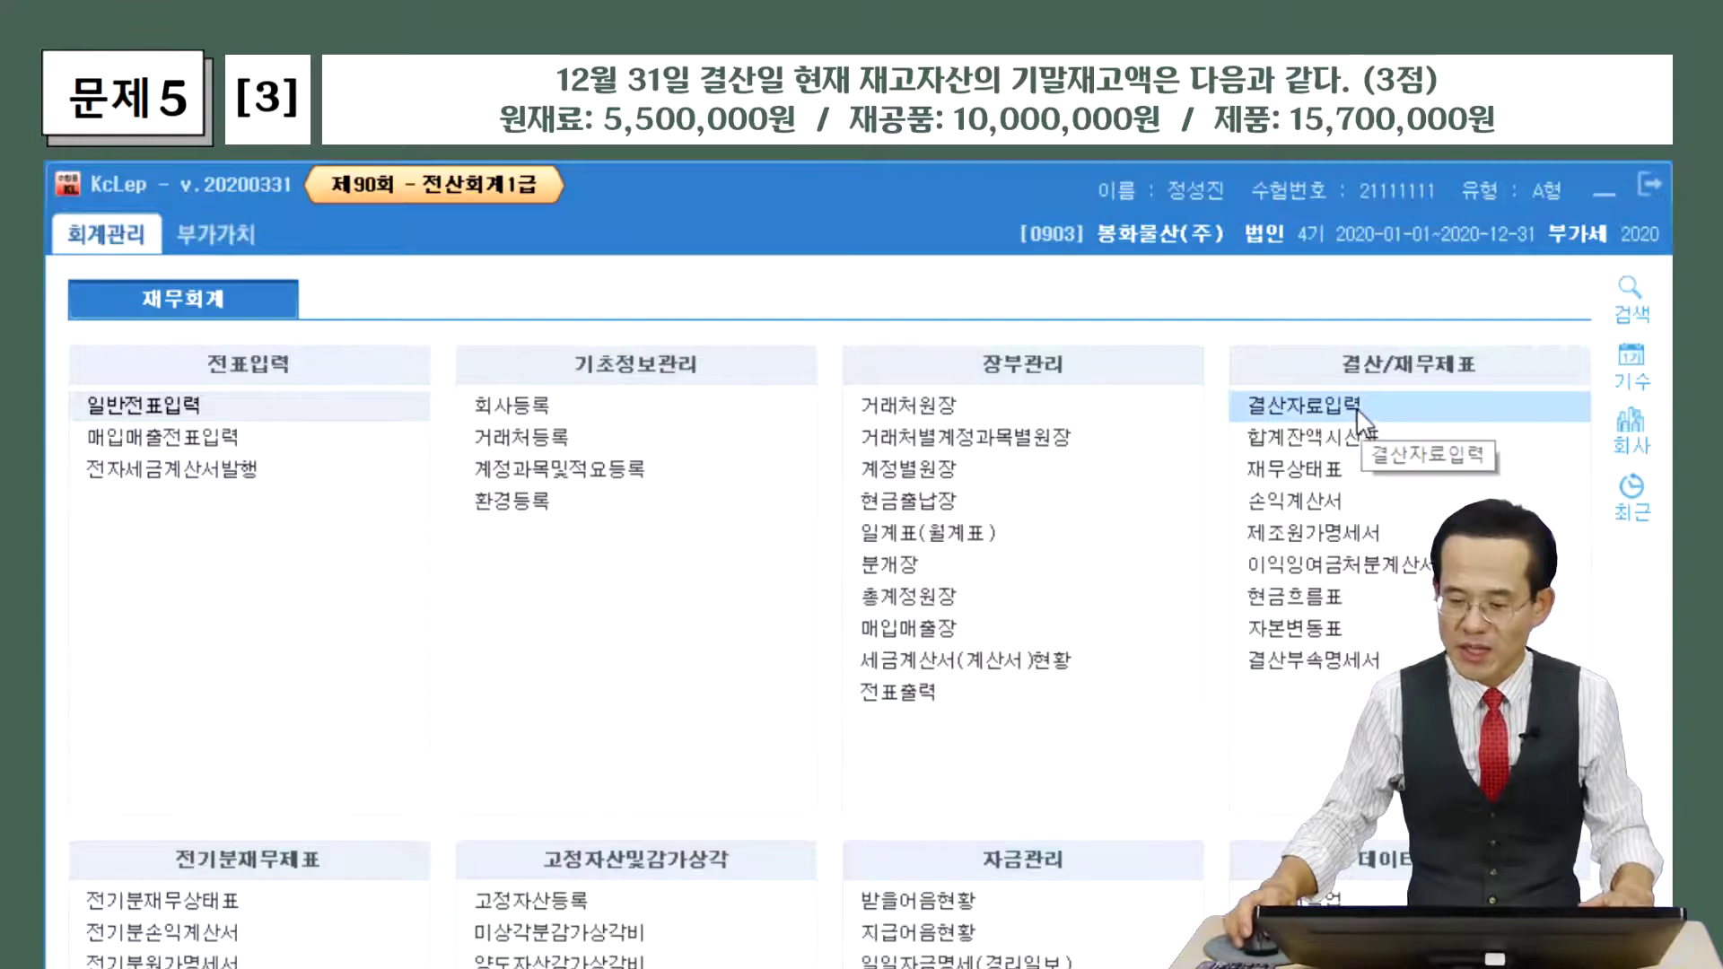
left_click(1362, 406)
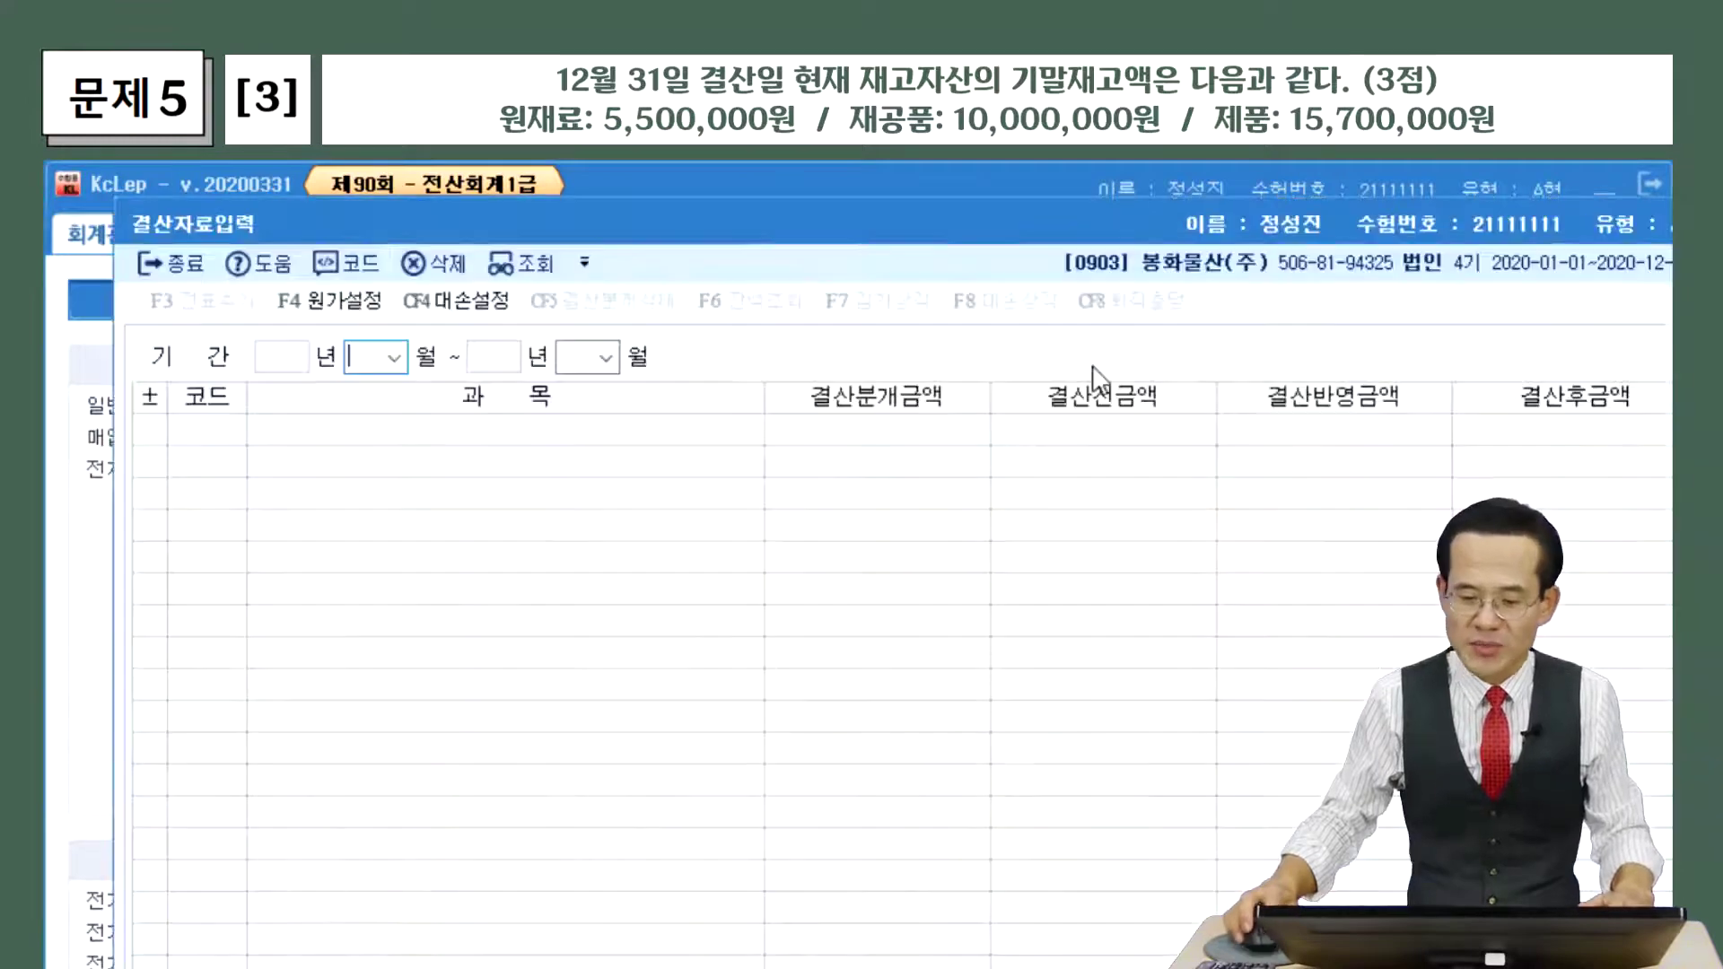
double_click(788, 223)
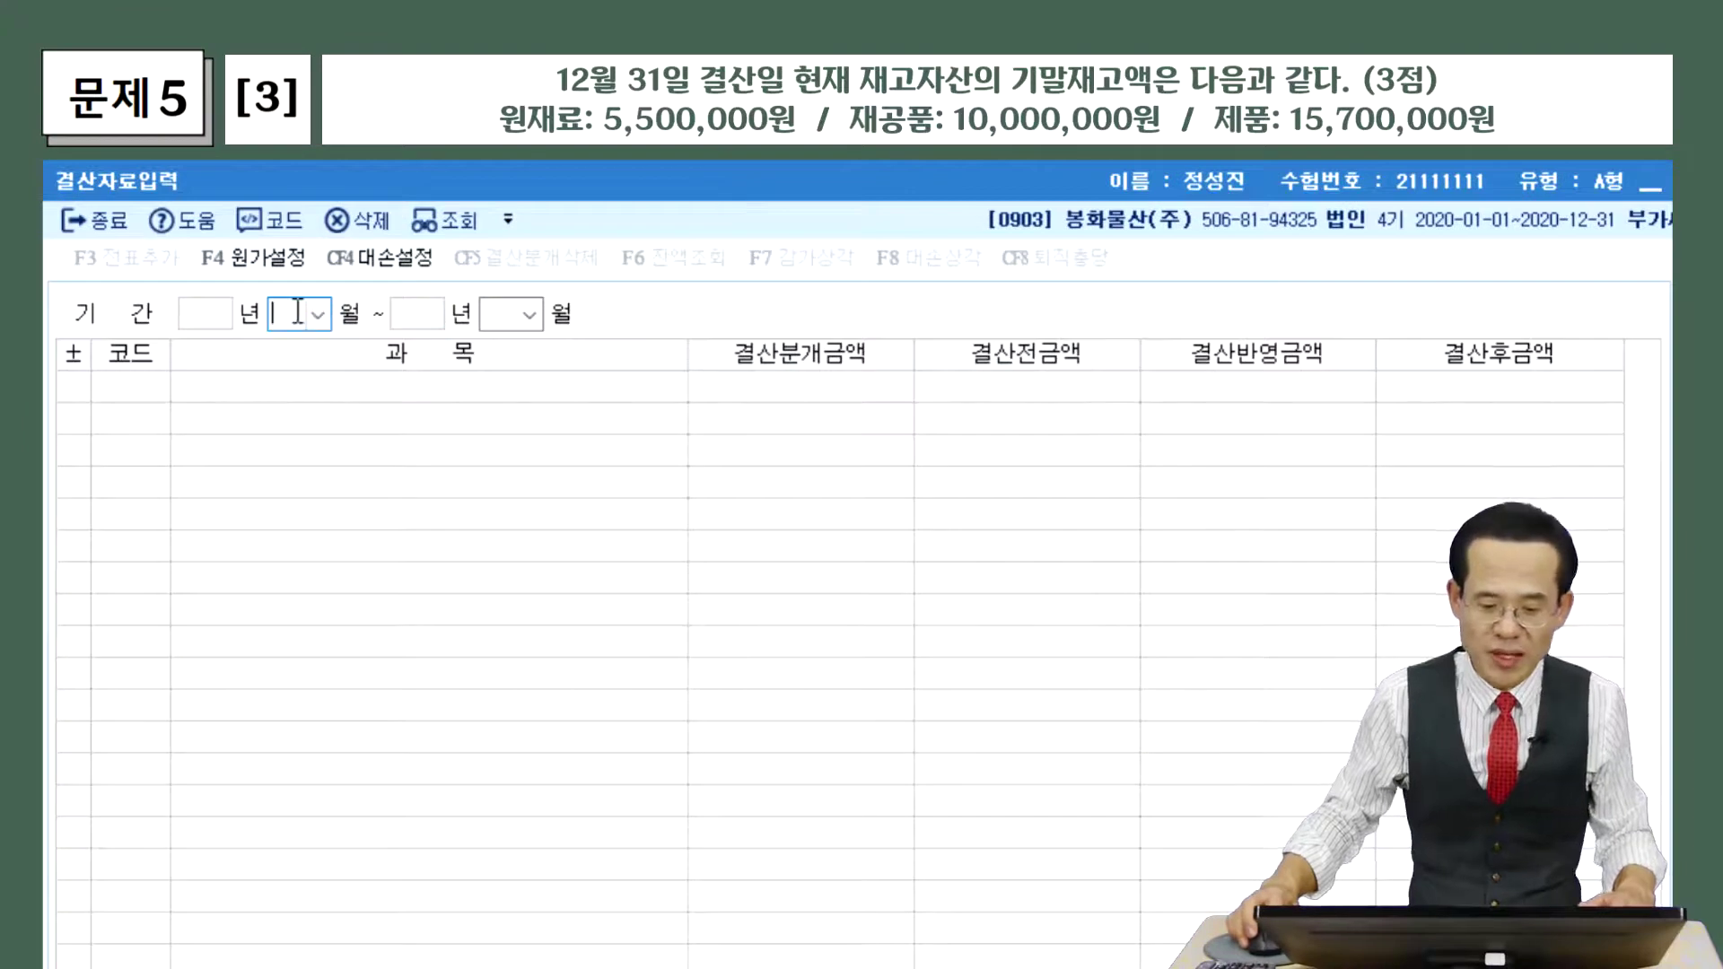
Load the closing data for the period January (01) through December (12) 2020.
type("1")
key("Return")
type("12")
key("Return")
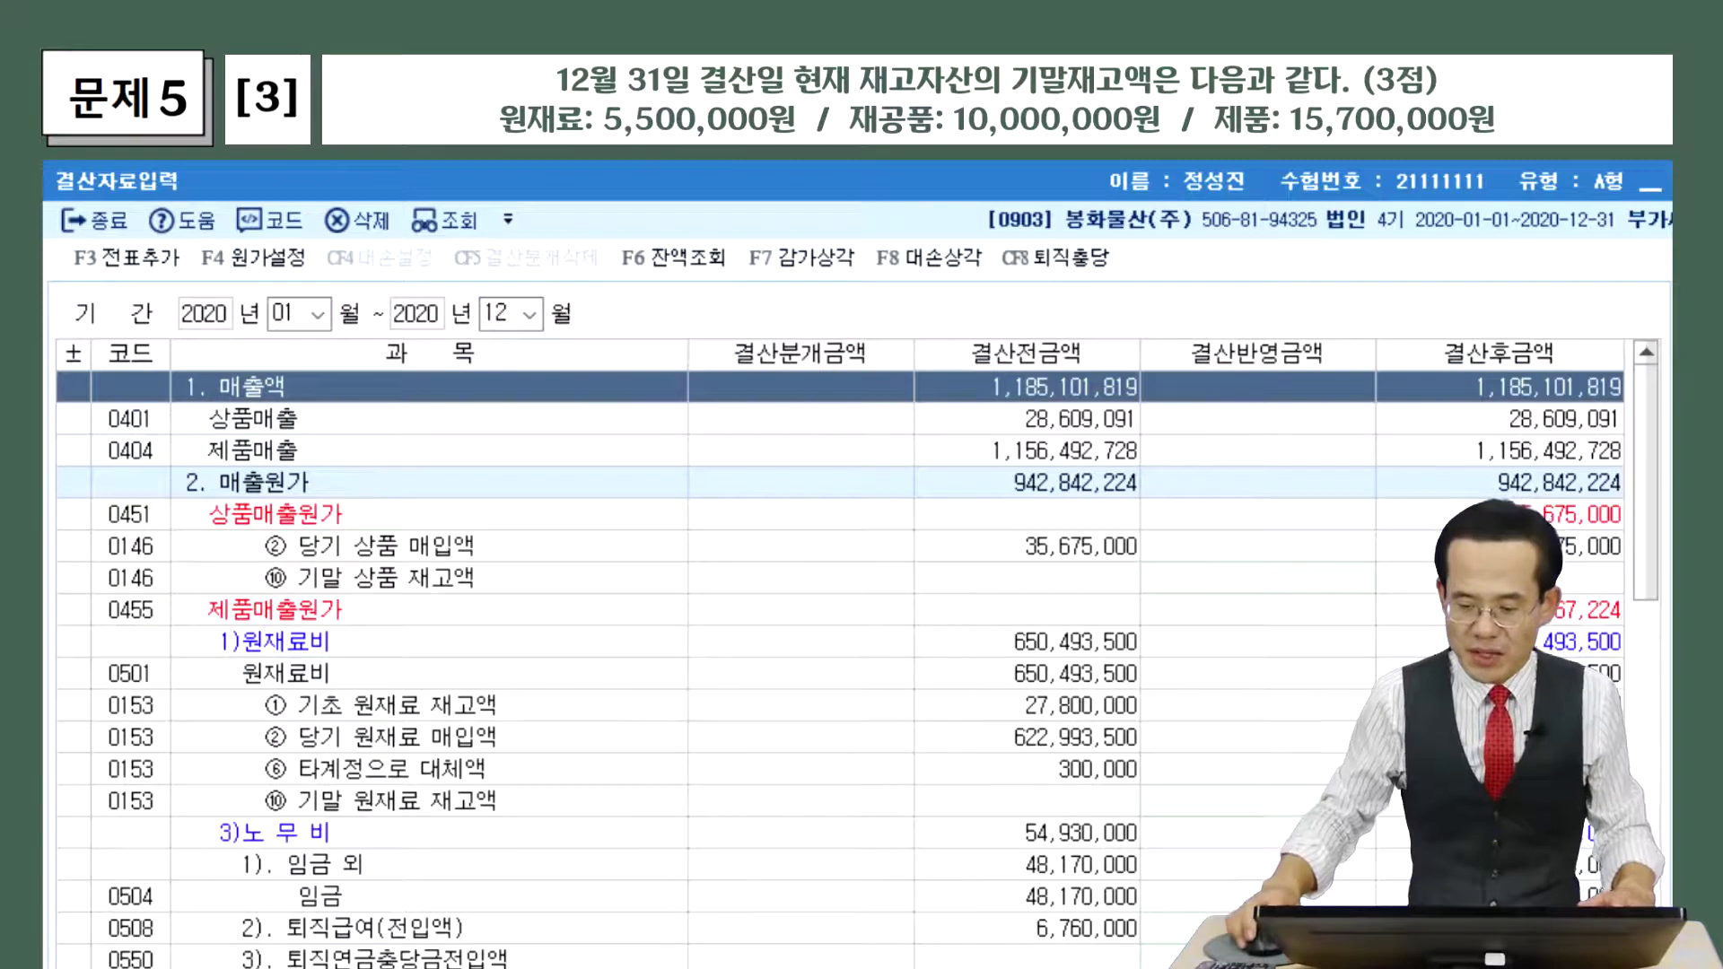
Enter 5,500,000 as the closing adjustment amount (결산반영금액) for ending raw materials inventory (기말 원재료 재고액).
left_click(1247, 579)
scroll(1247, 599, "down", 3)
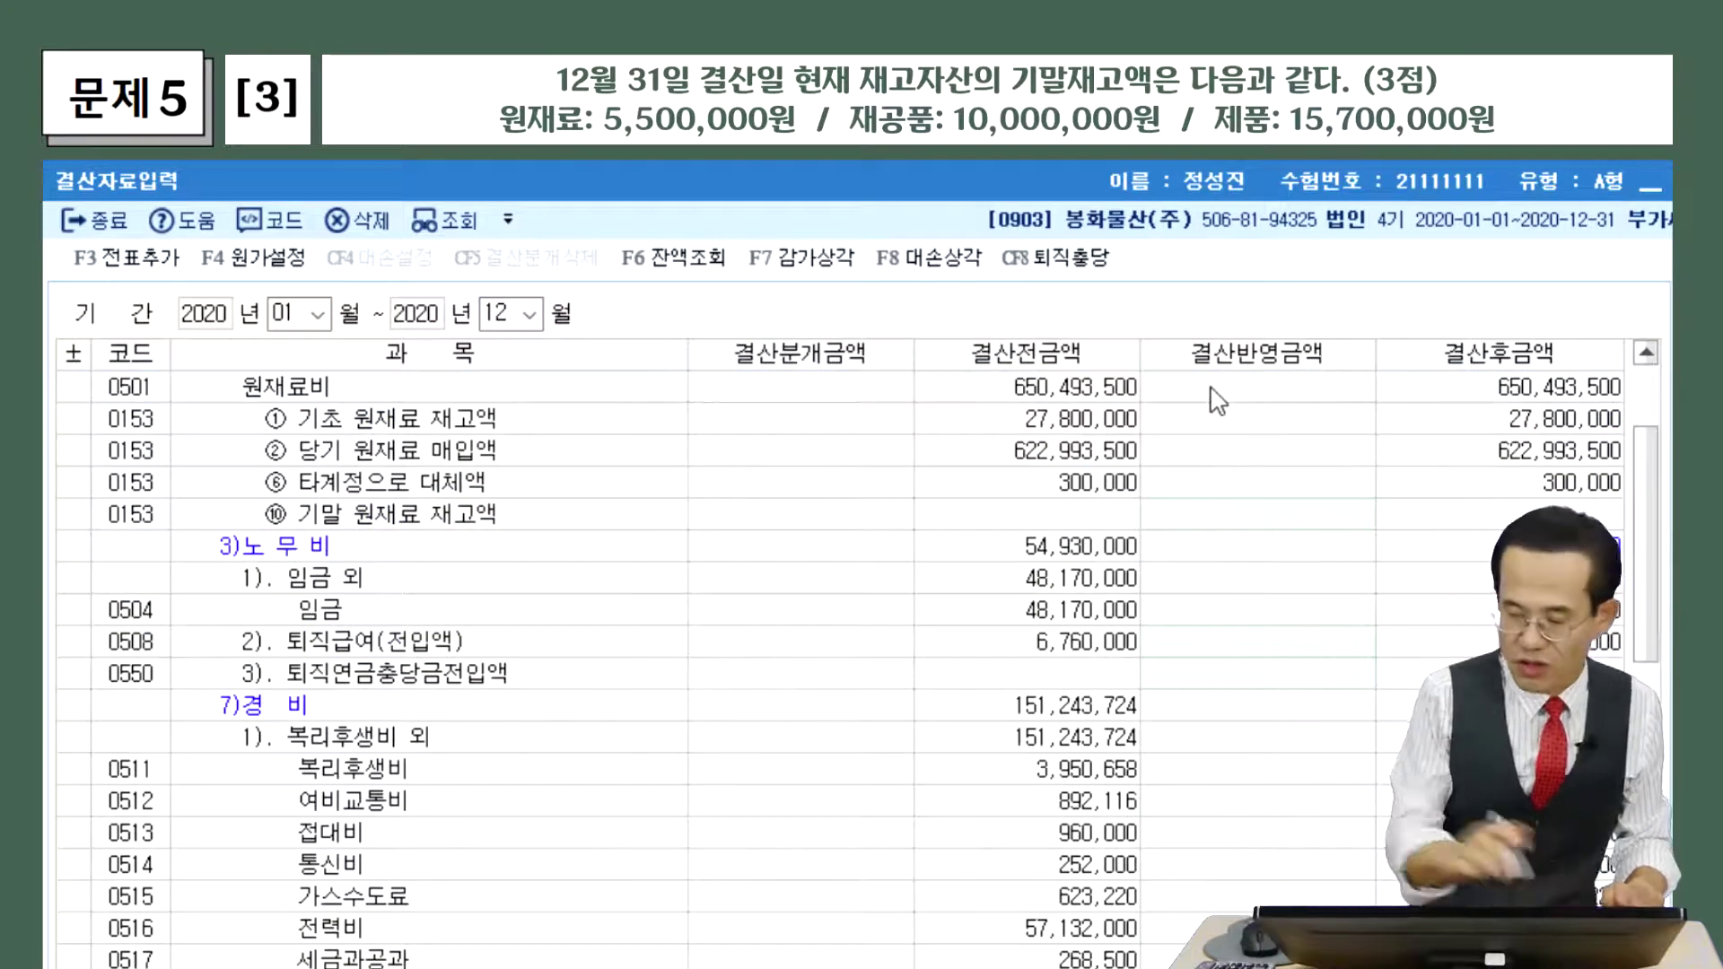
mouse_move(1279, 375)
left_mouse_down()
mouse_move(1326, 355)
mouse_move(1289, 389)
left_mouse_up()
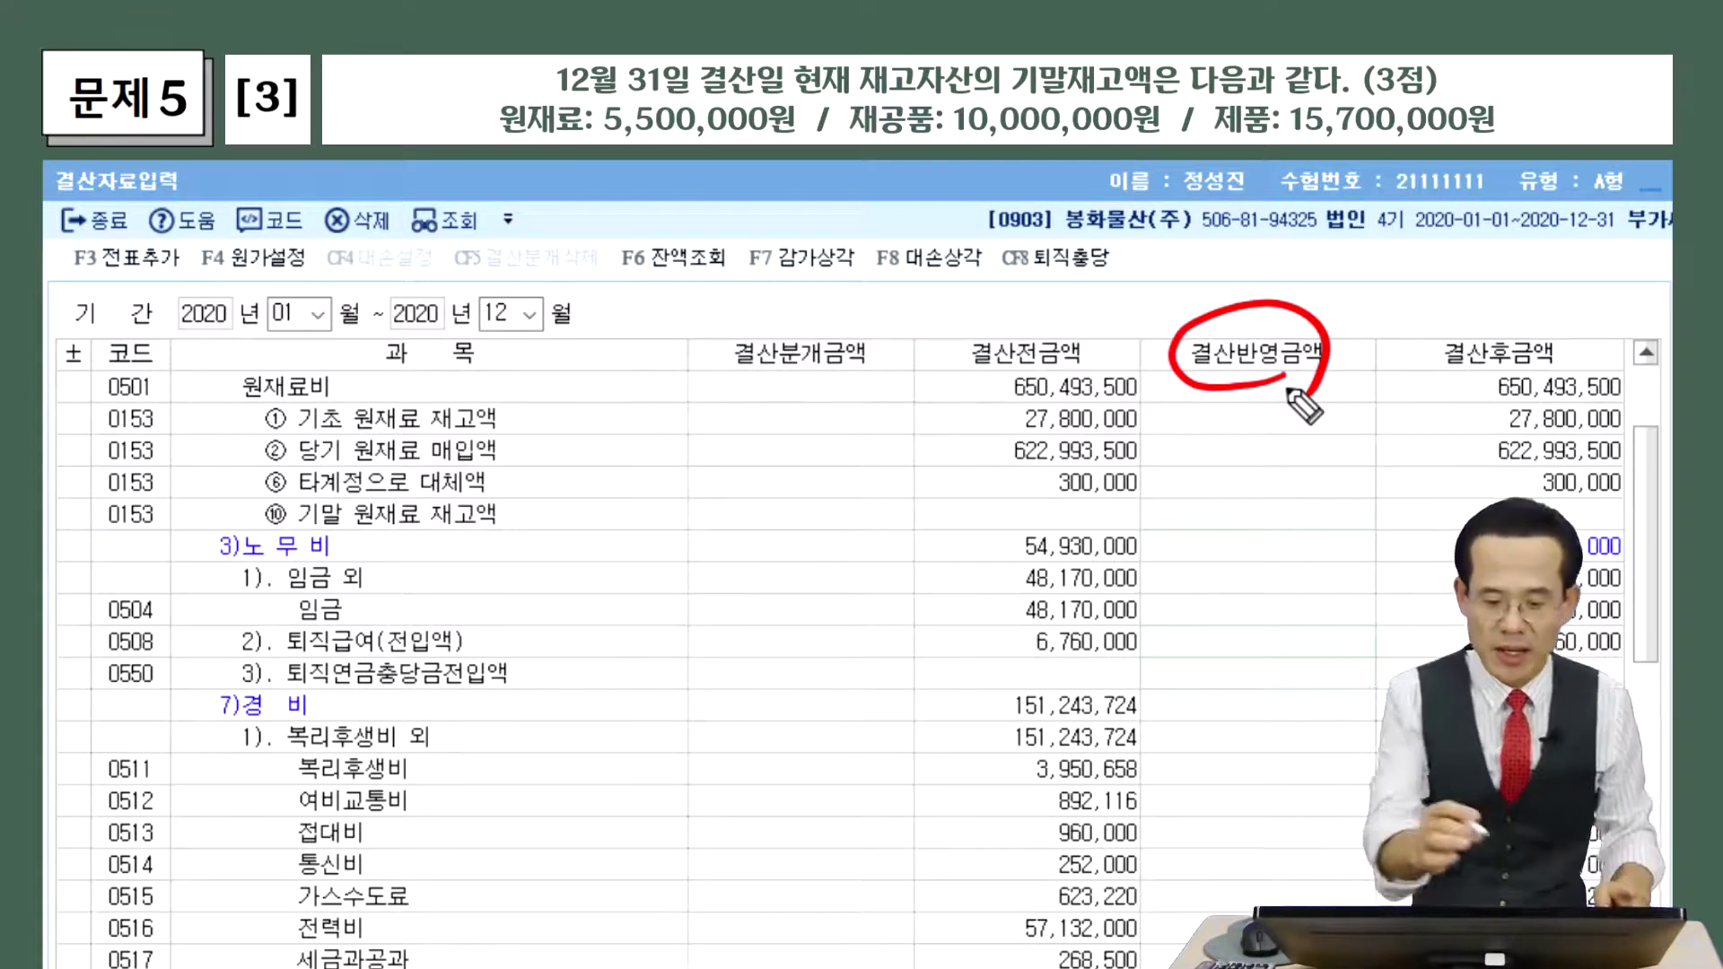
mouse_move(170, 298)
left_mouse_down()
mouse_move(74, 289)
mouse_move(158, 227)
mouse_move(166, 258)
left_mouse_up()
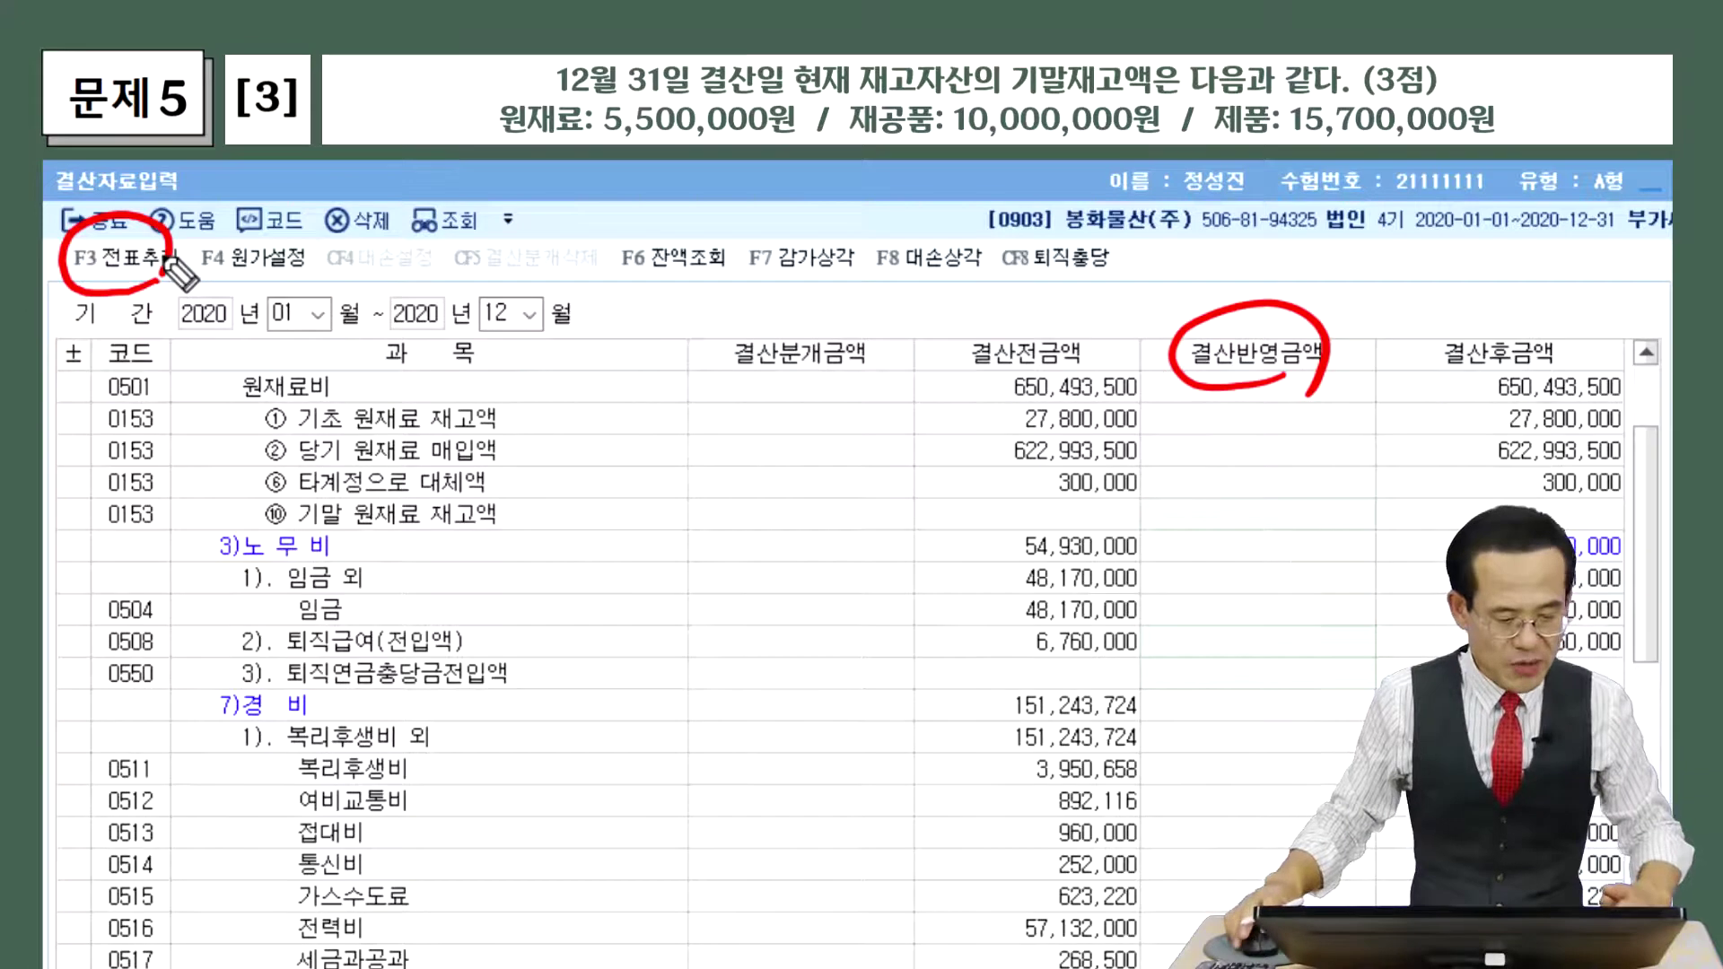
left_click(1222, 502)
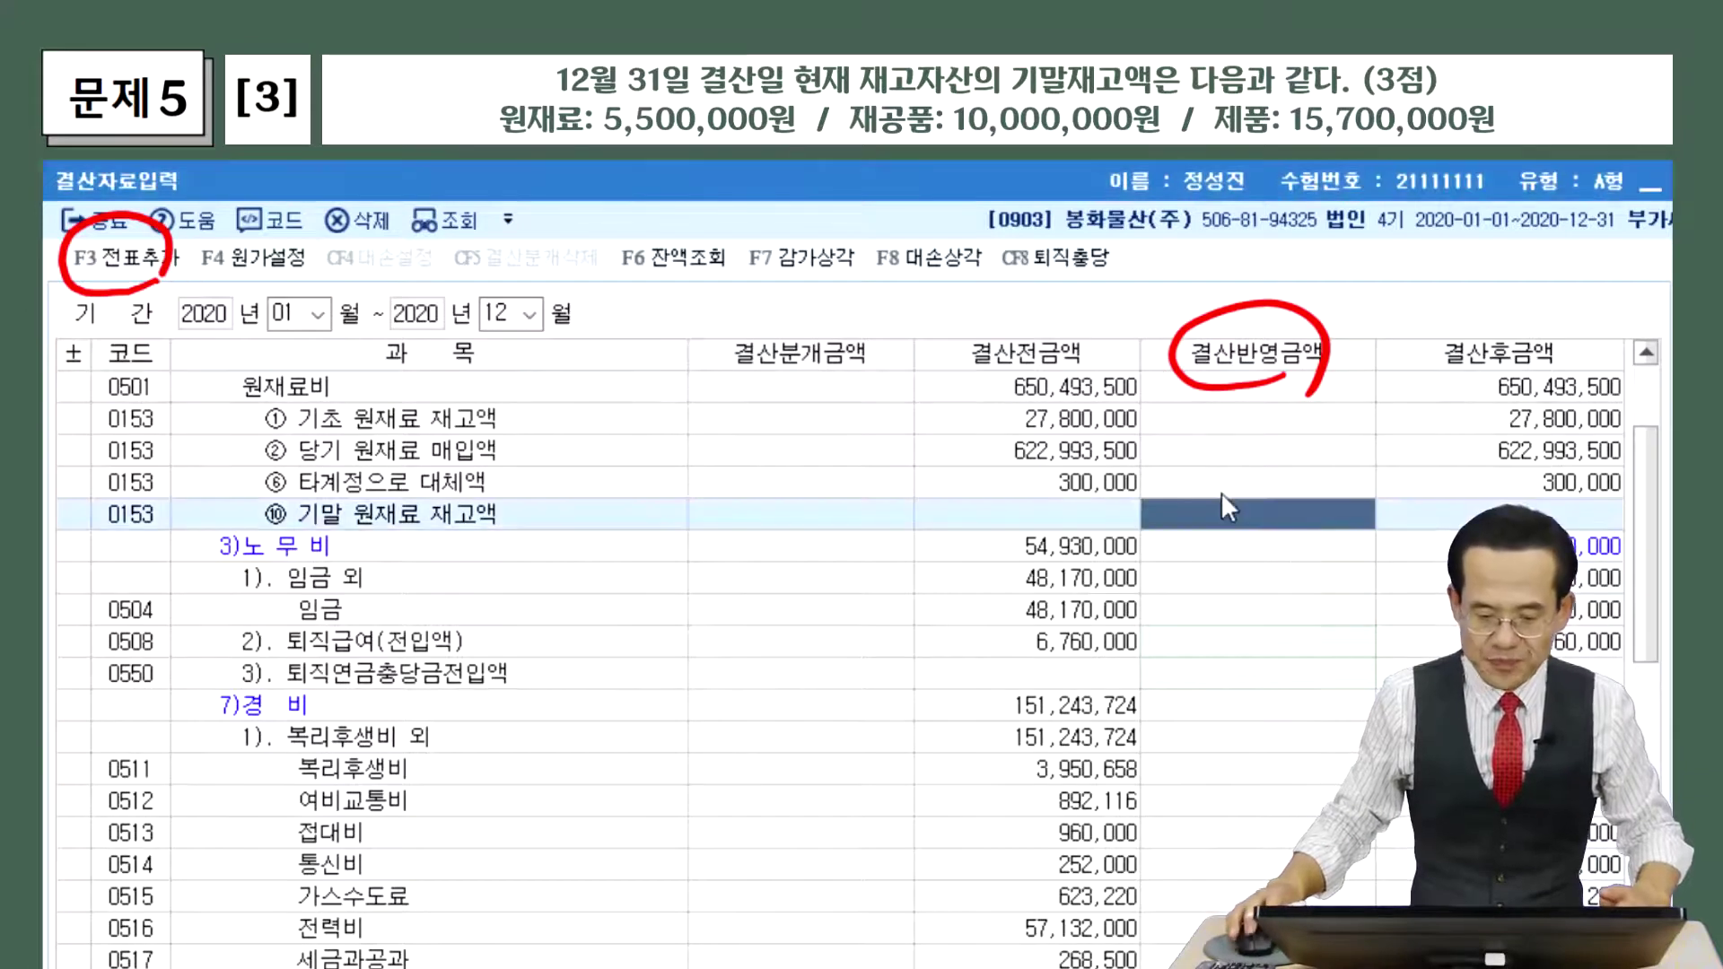
scroll(1222, 493, "up", 1)
scroll(1222, 493, "down", 2)
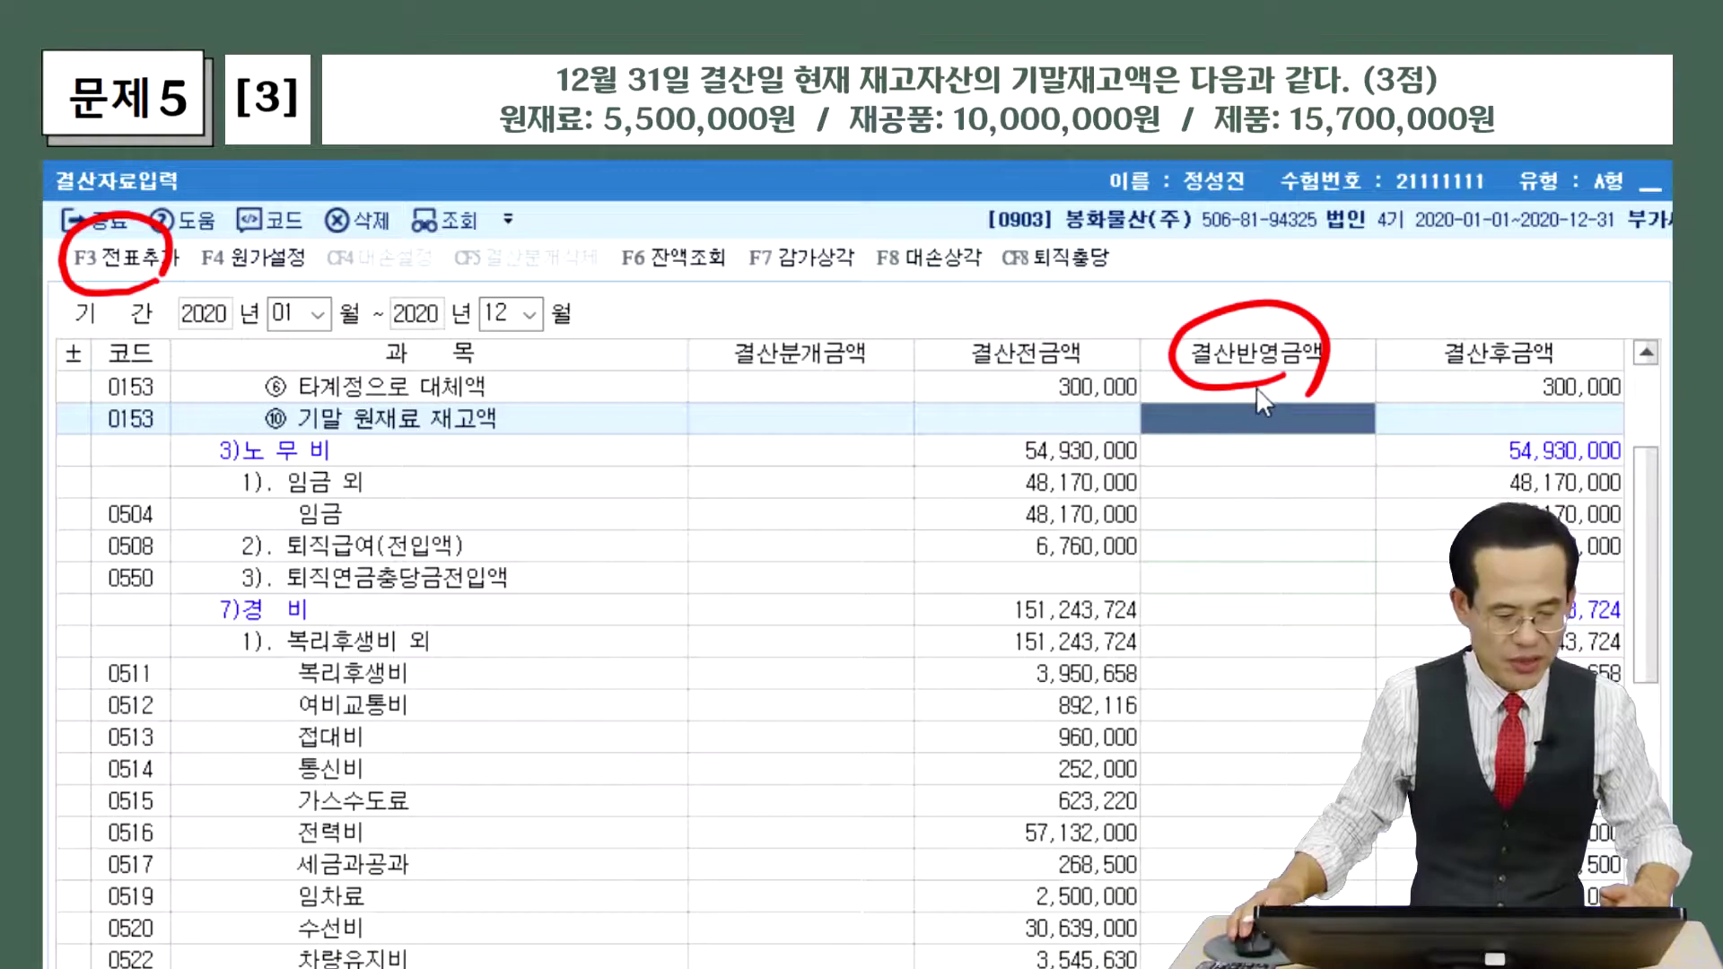
type("5500000")
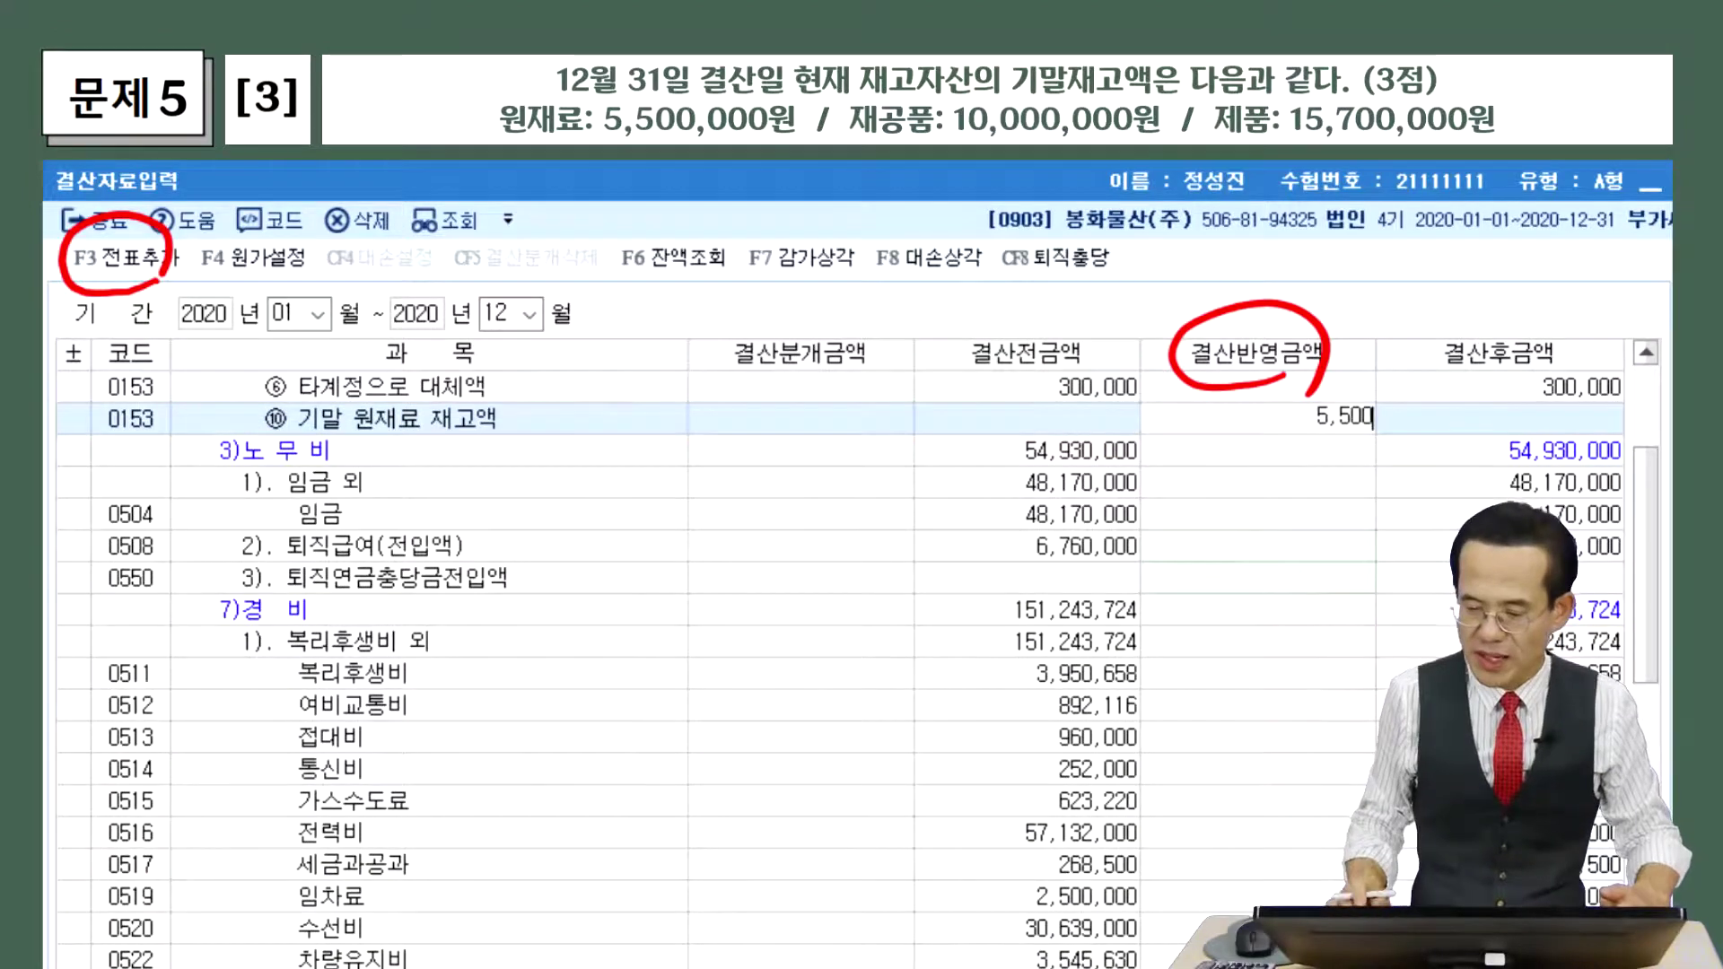
key("Return")
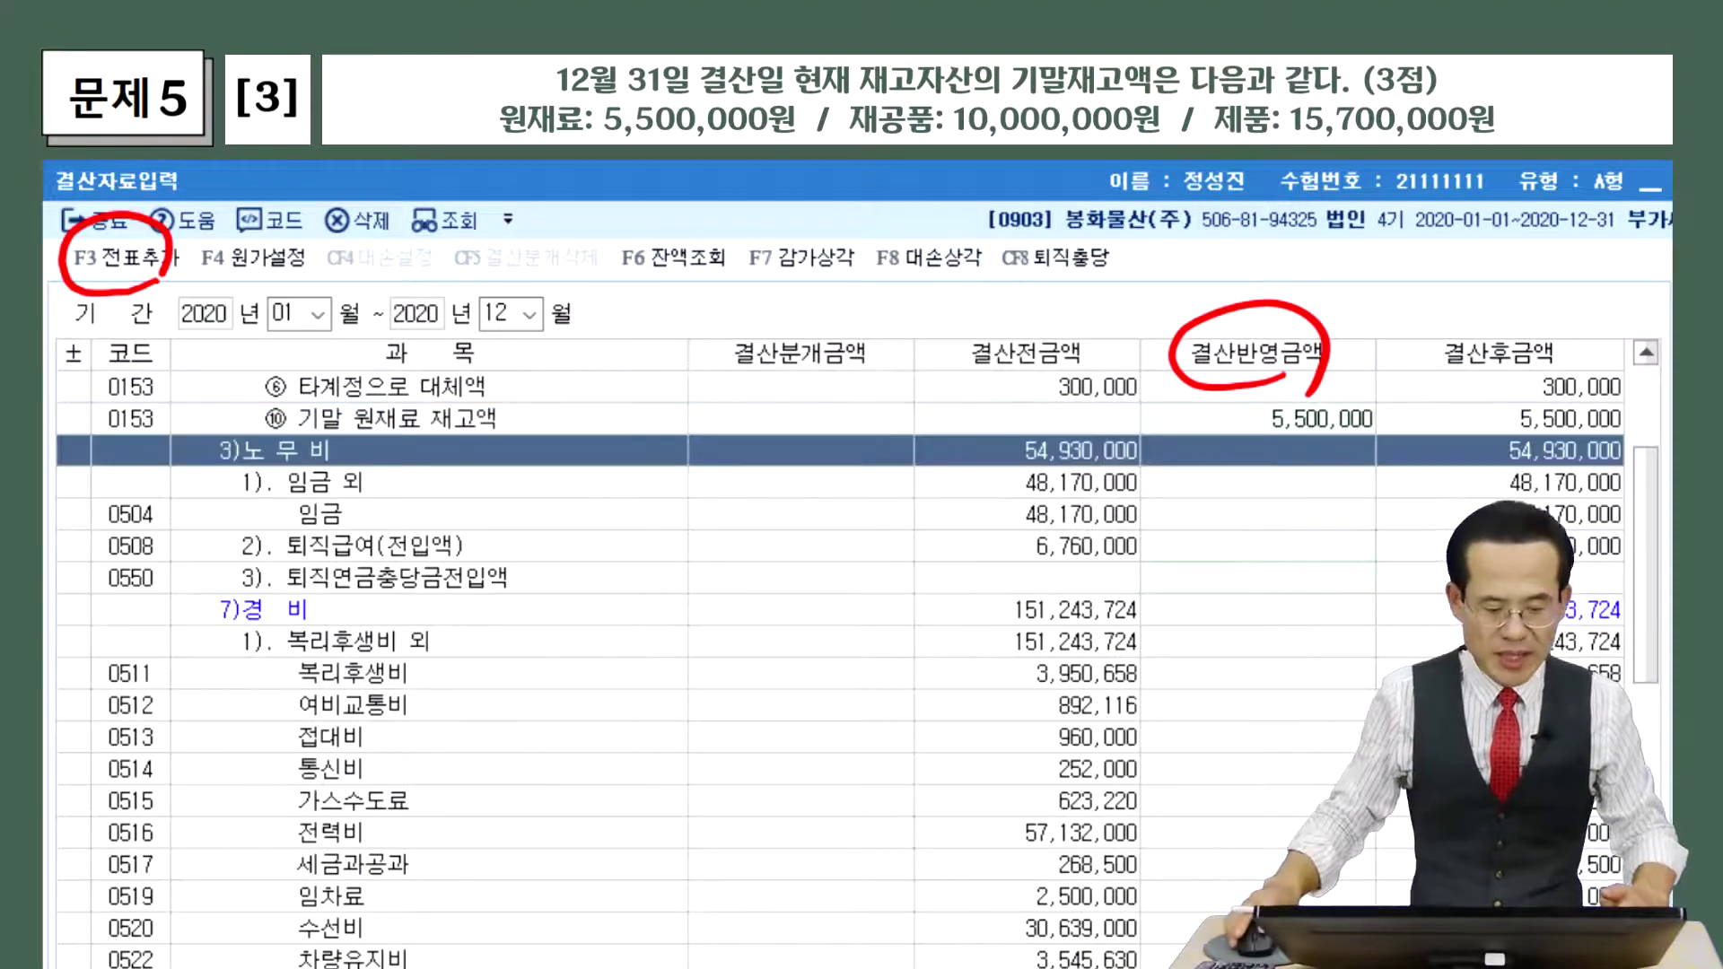
Enter 10,000,000 as the closing adjustment amount for ending work-in-process inventory (기말 재공품 재고액).
left_click(1197, 503)
scroll(1198, 504, "down", 2)
scroll(1205, 518, "down", 7)
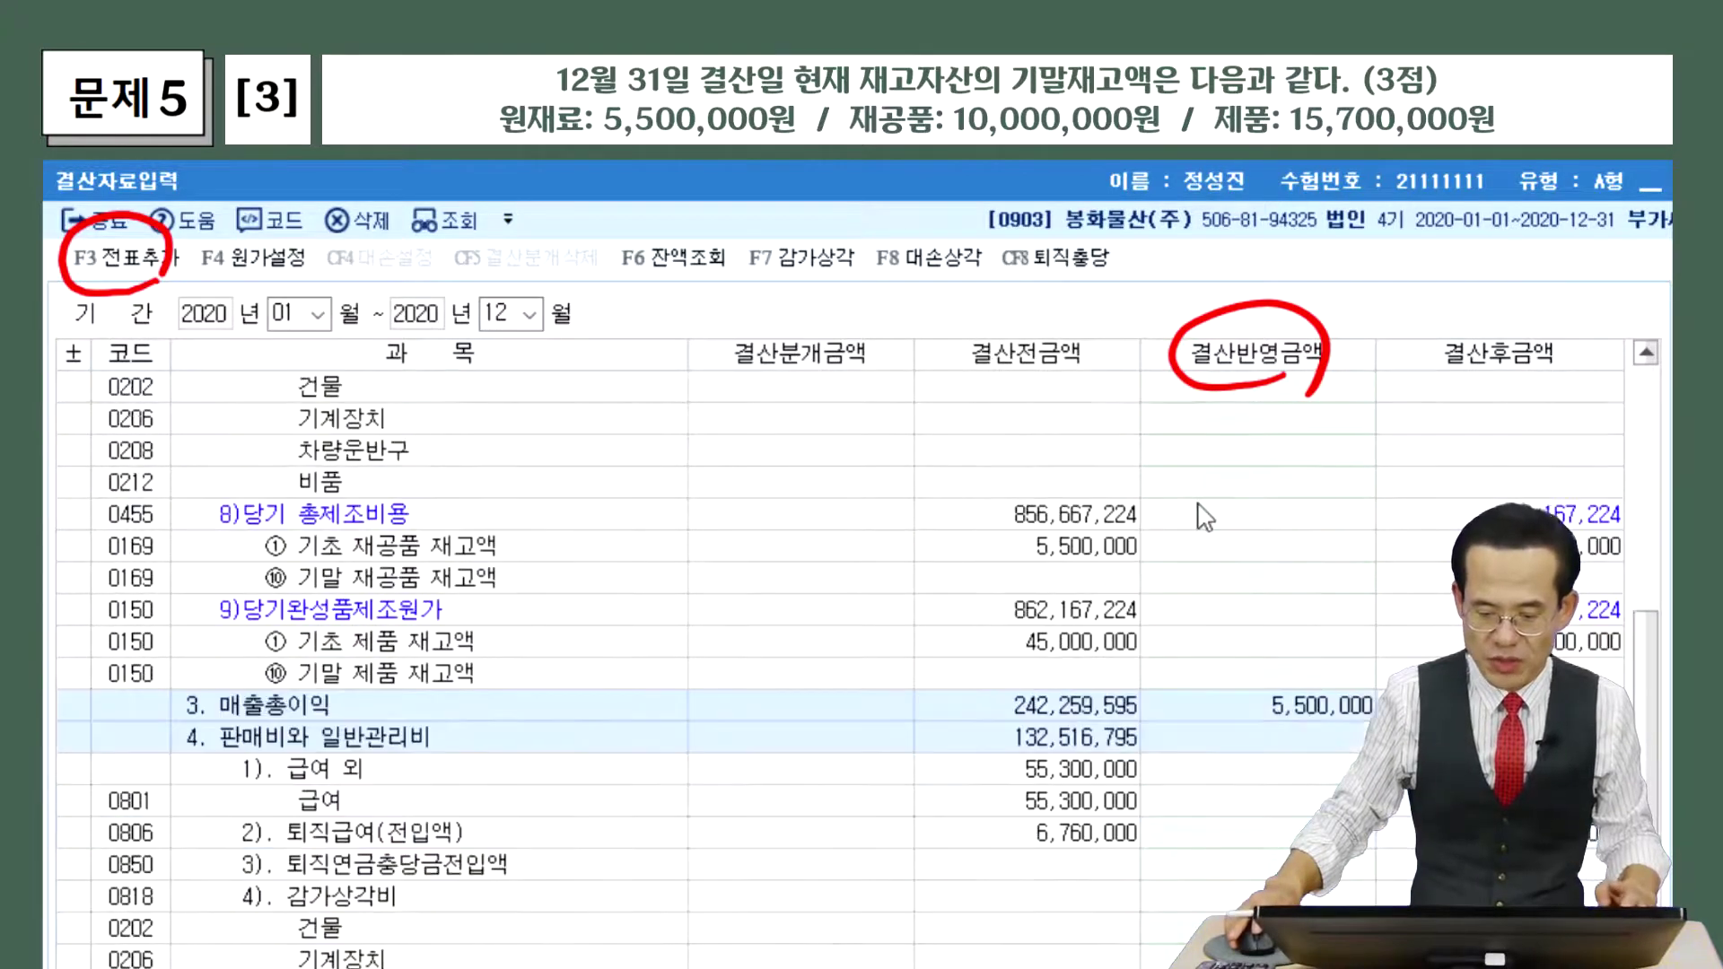
left_click(1202, 470)
type("10000000")
key("Return")
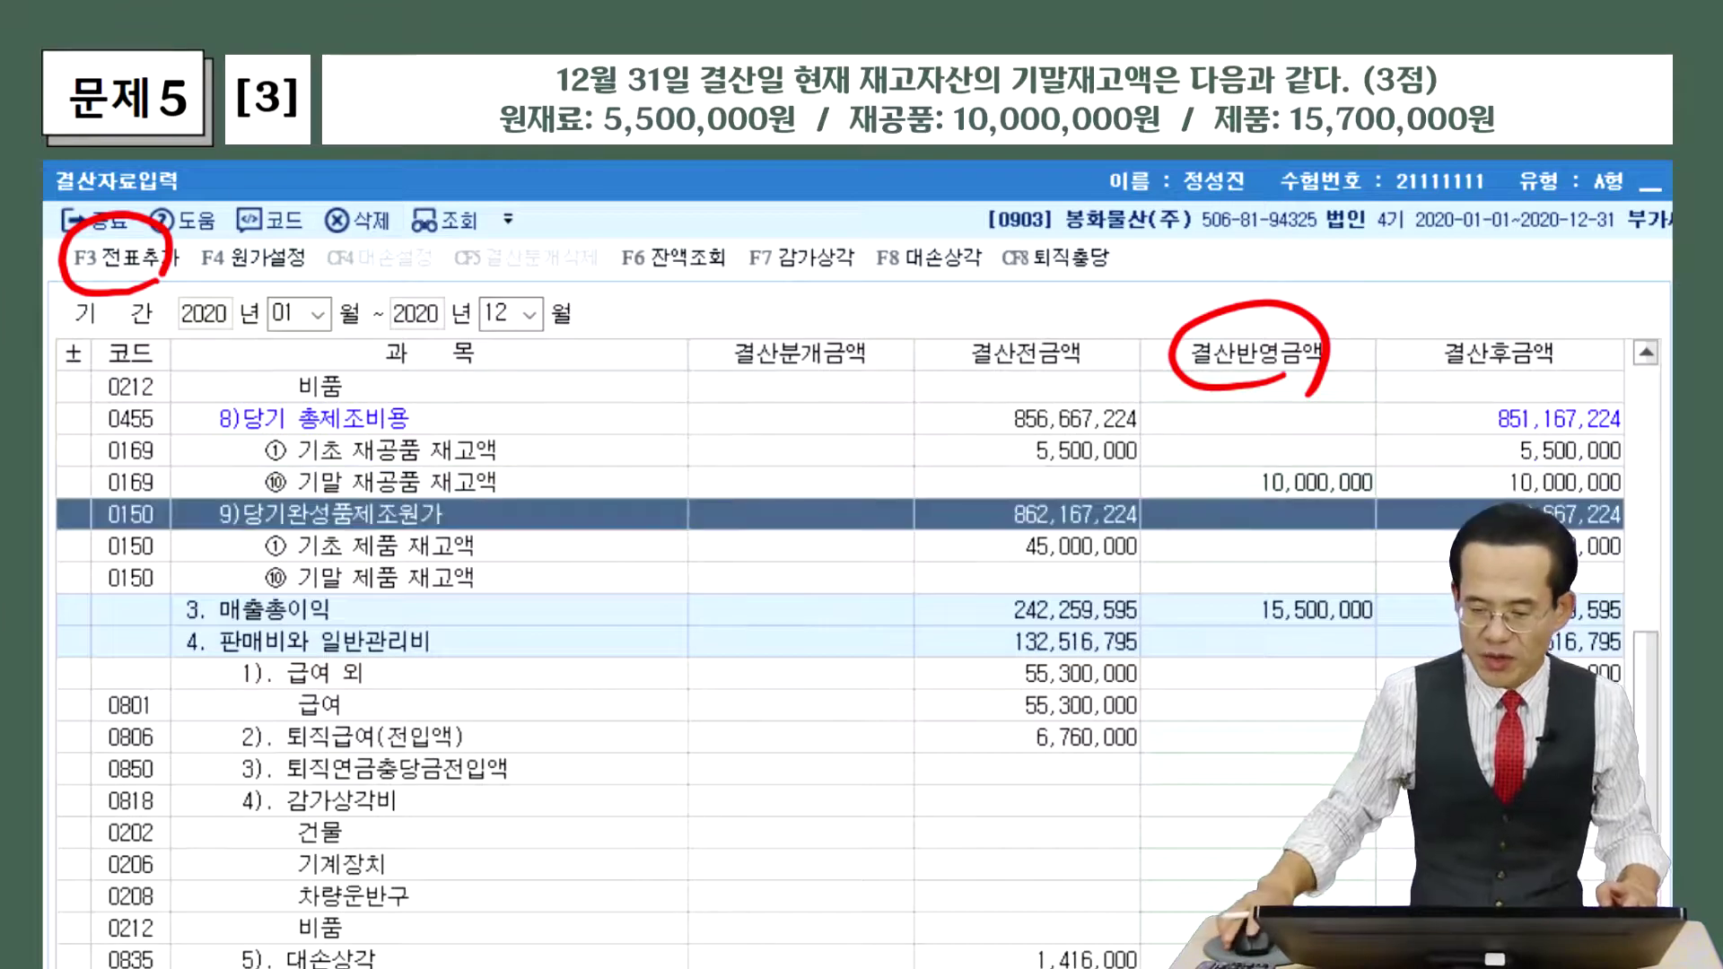
Enter 15,700,000 as the closing adjustment amount for ending finished goods inventory (기말 제품 재고액).
left_click(1193, 576)
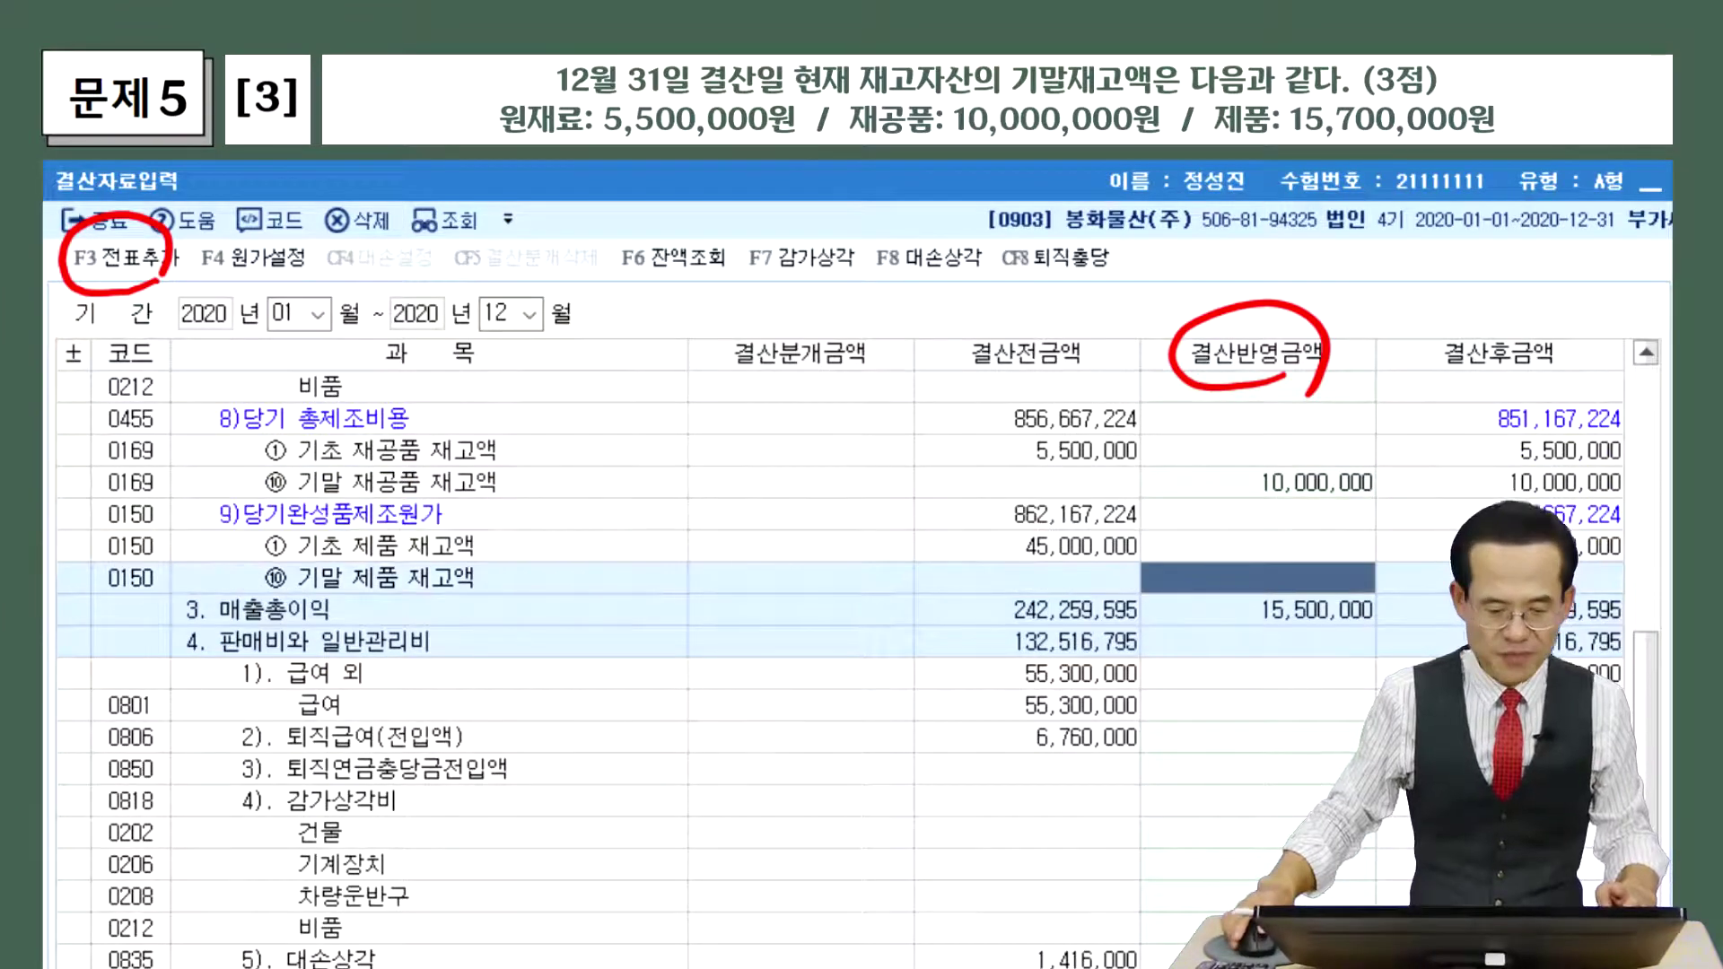
type("15700000")
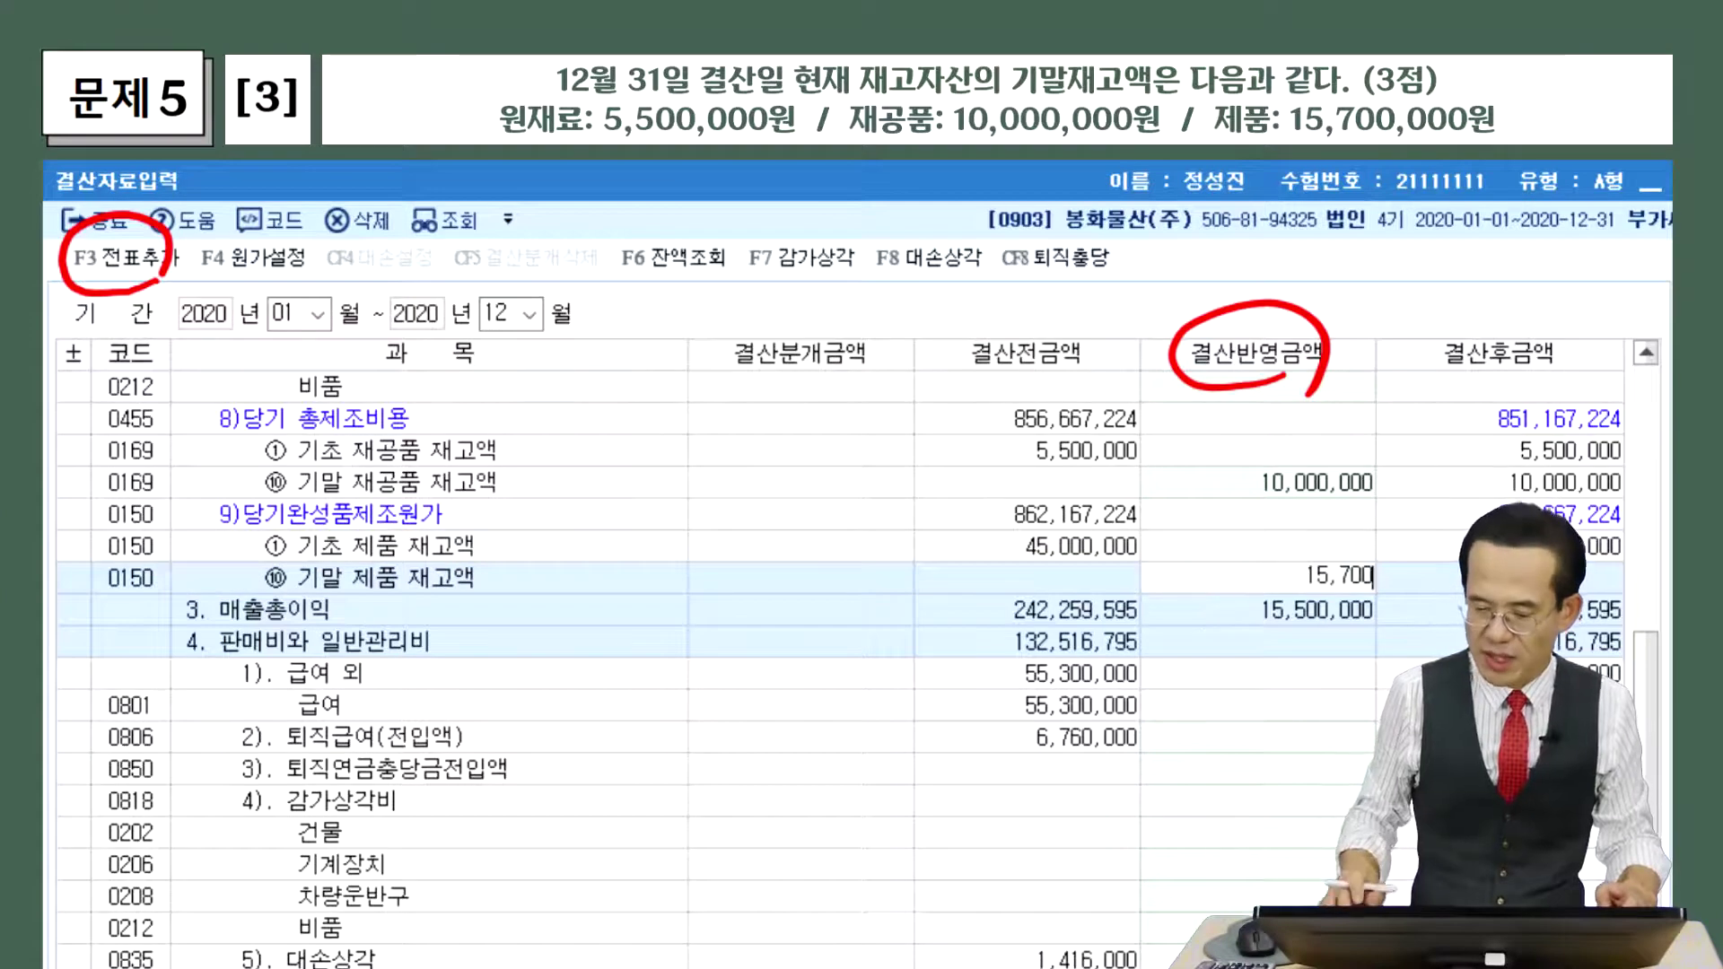
key("Return")
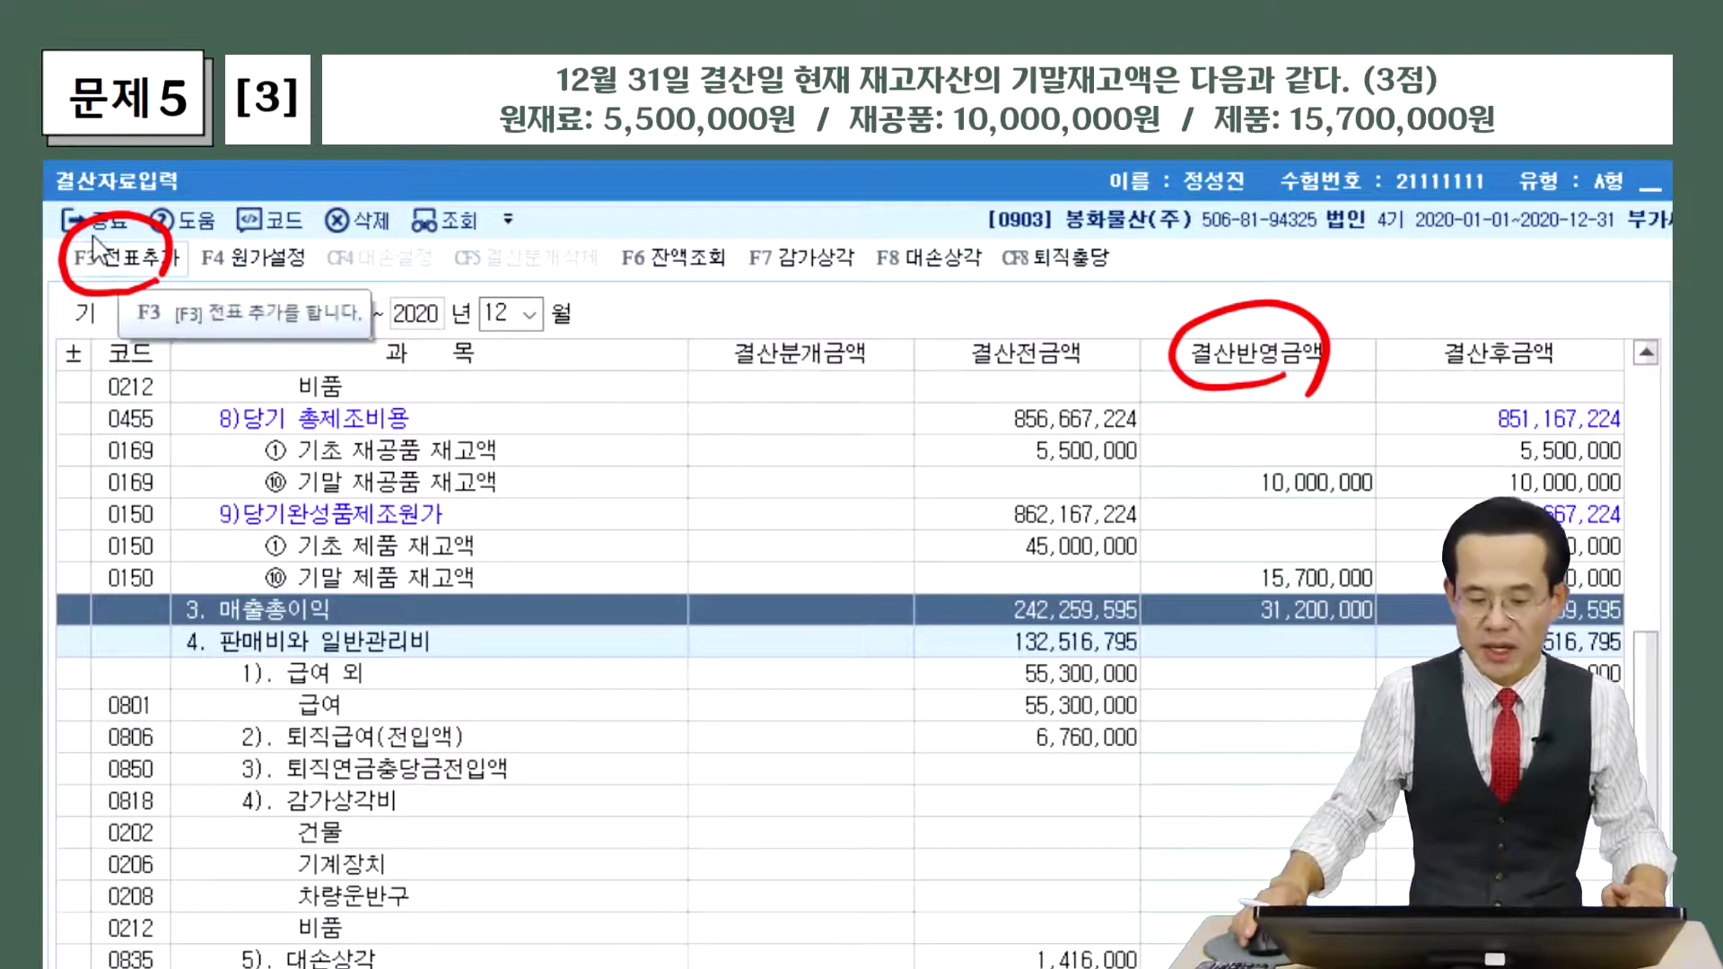
Add the closing entries for the entered inventories to the general vouchers (전표추가) and confirm.
left_click(123, 262)
left_click_drag(933, 749, 690, 485)
left_click(688, 476)
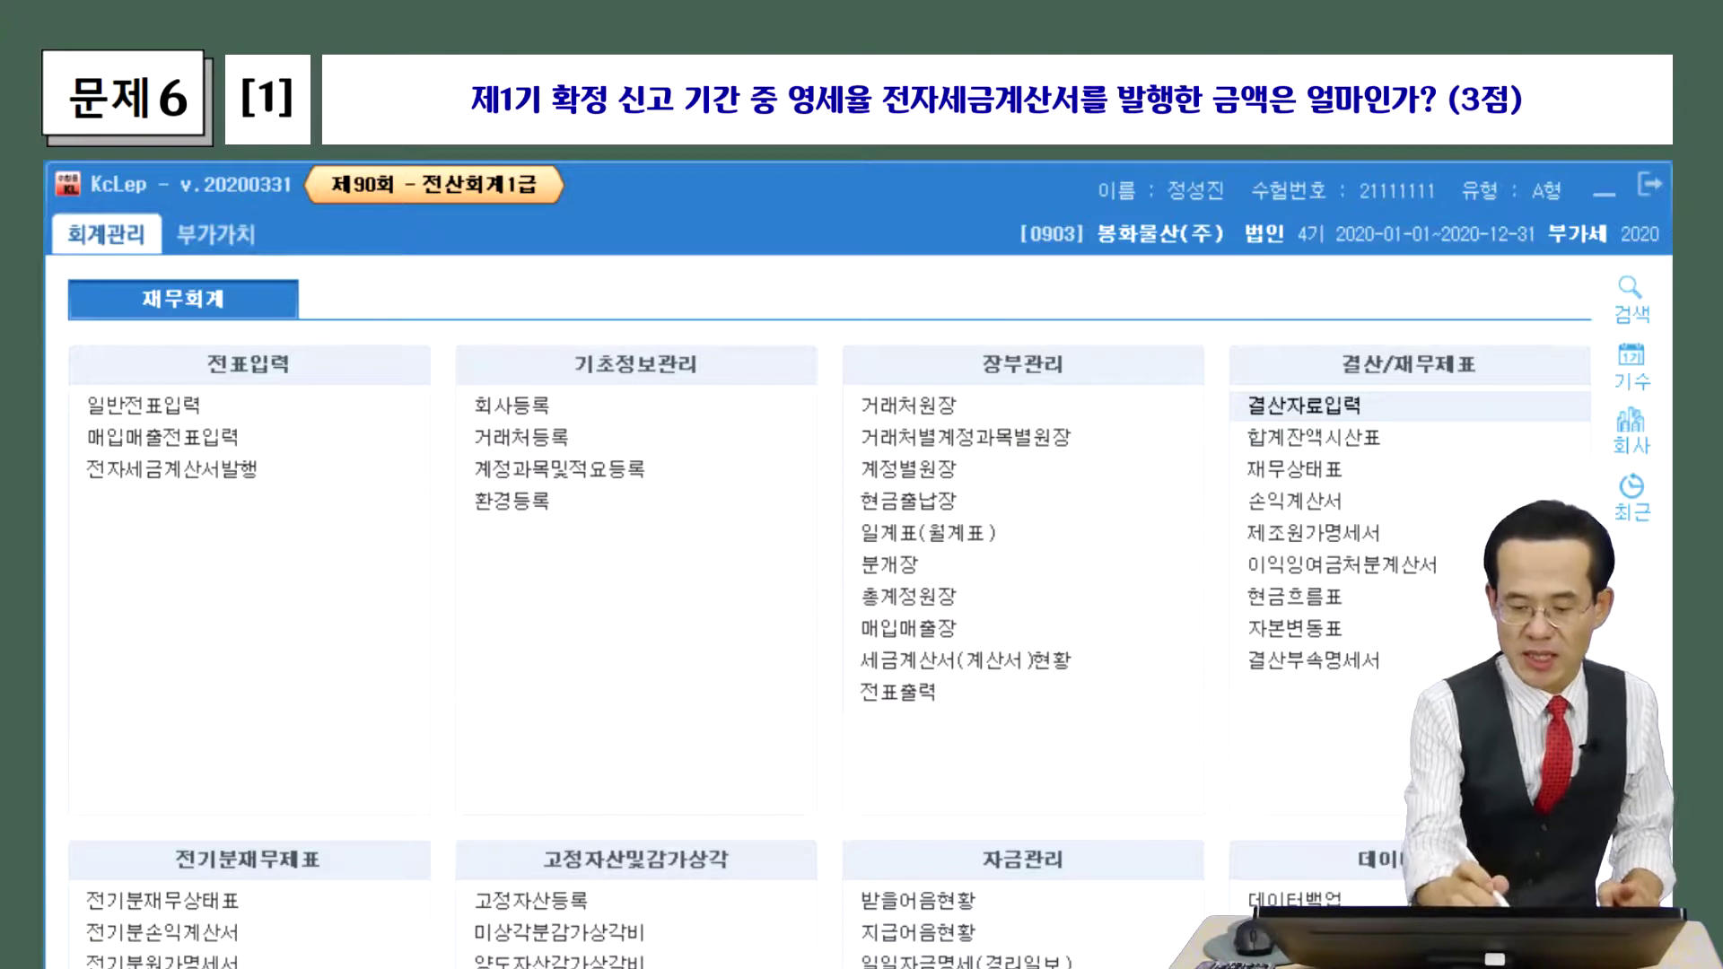
mouse_move(269, 526)
left_mouse_down()
mouse_move(269, 569)
mouse_move(316, 551)
mouse_move(346, 578)
mouse_move(269, 512)
mouse_move(319, 507)
mouse_move(461, 565)
mouse_move(583, 540)
mouse_move(610, 558)
mouse_move(629, 539)
left_mouse_up()
left_click_drag(421, 587, 669, 583)
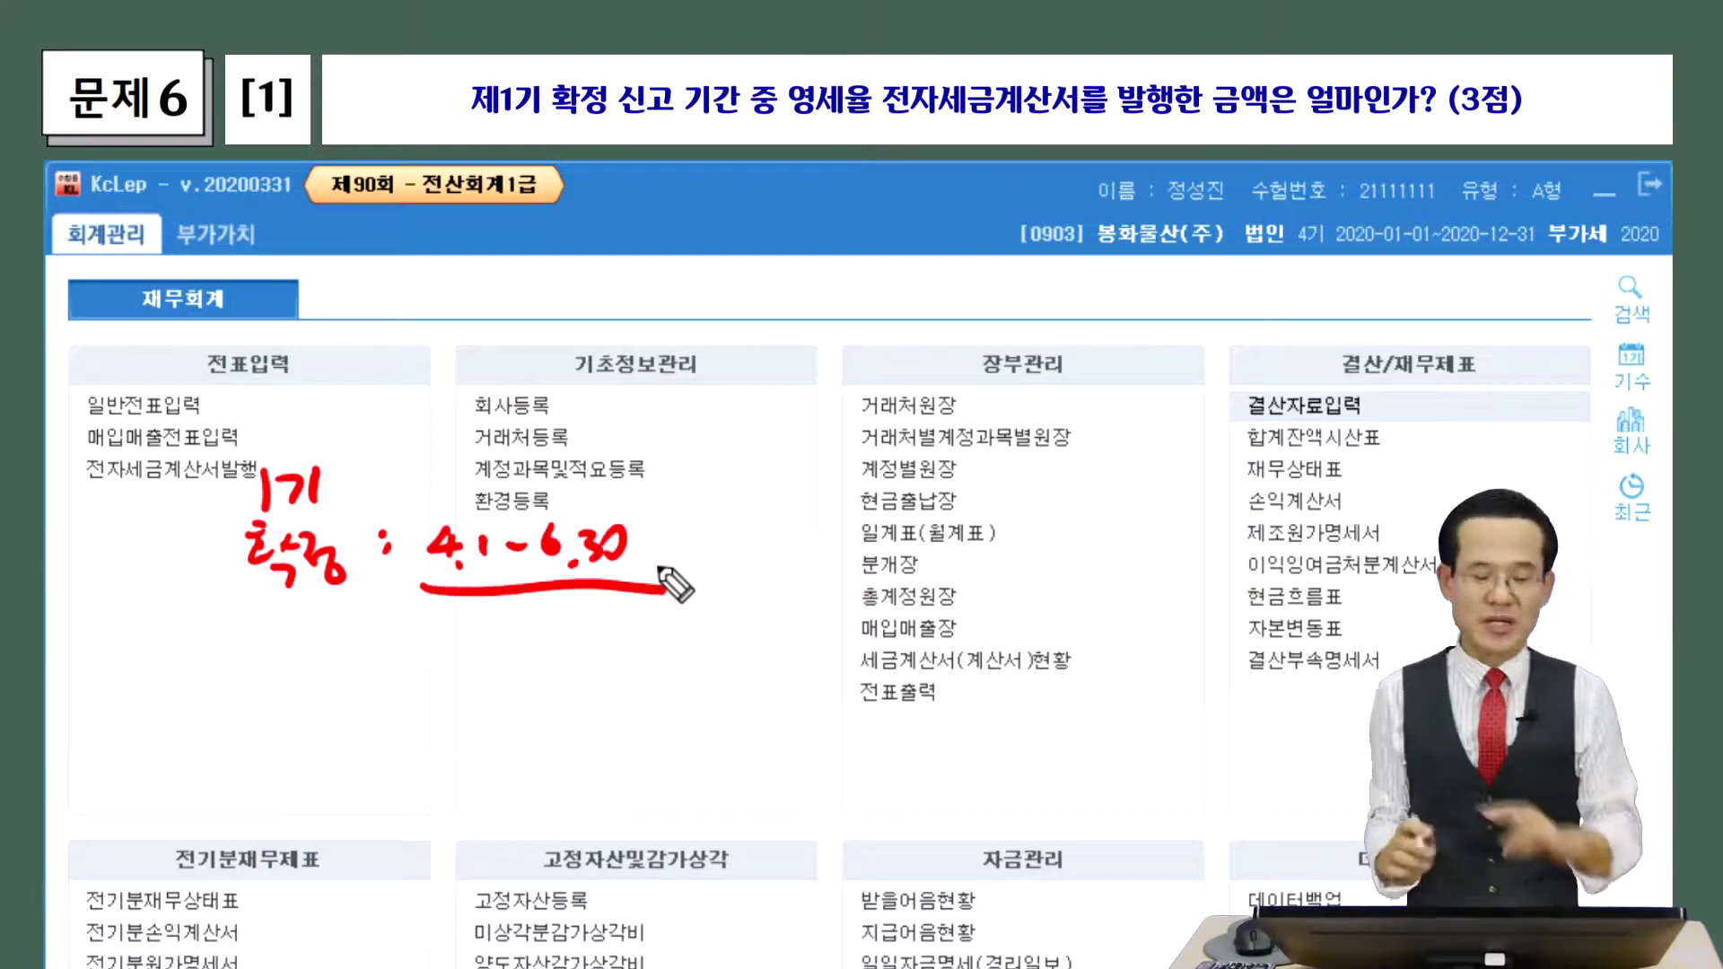
key("Escape")
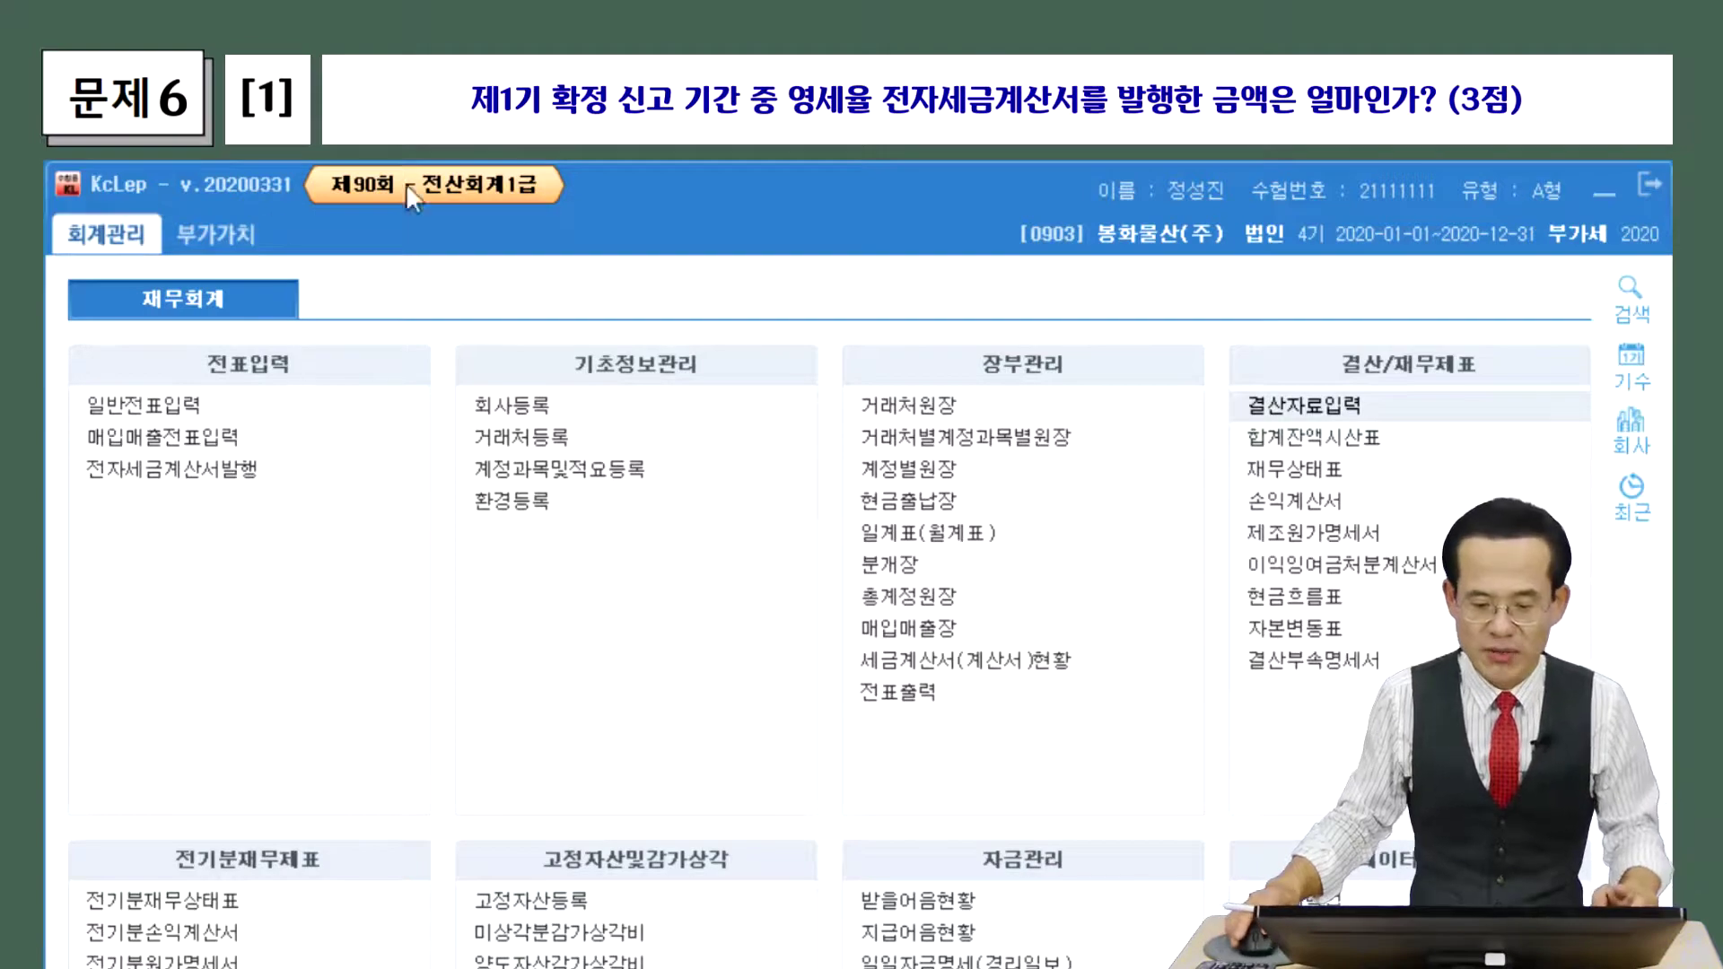
Open the VAT return (부가가치세신고서) in the 부가가치 module and maximize its window.
left_click(216, 234)
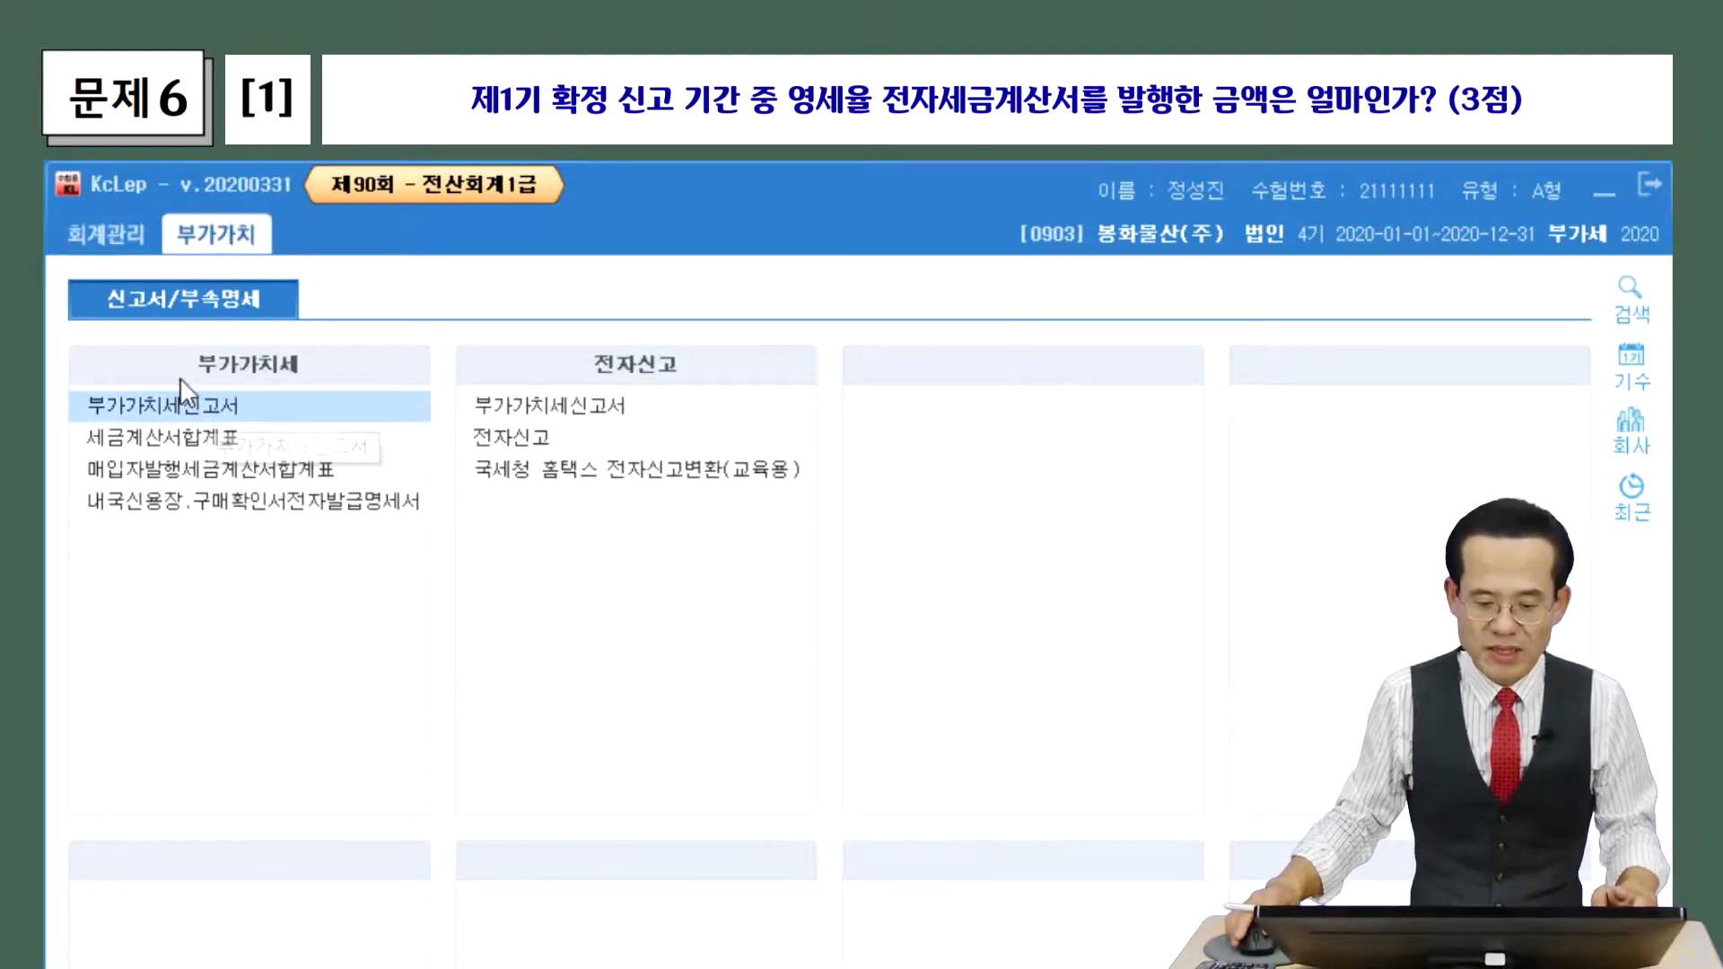
left_click(183, 404)
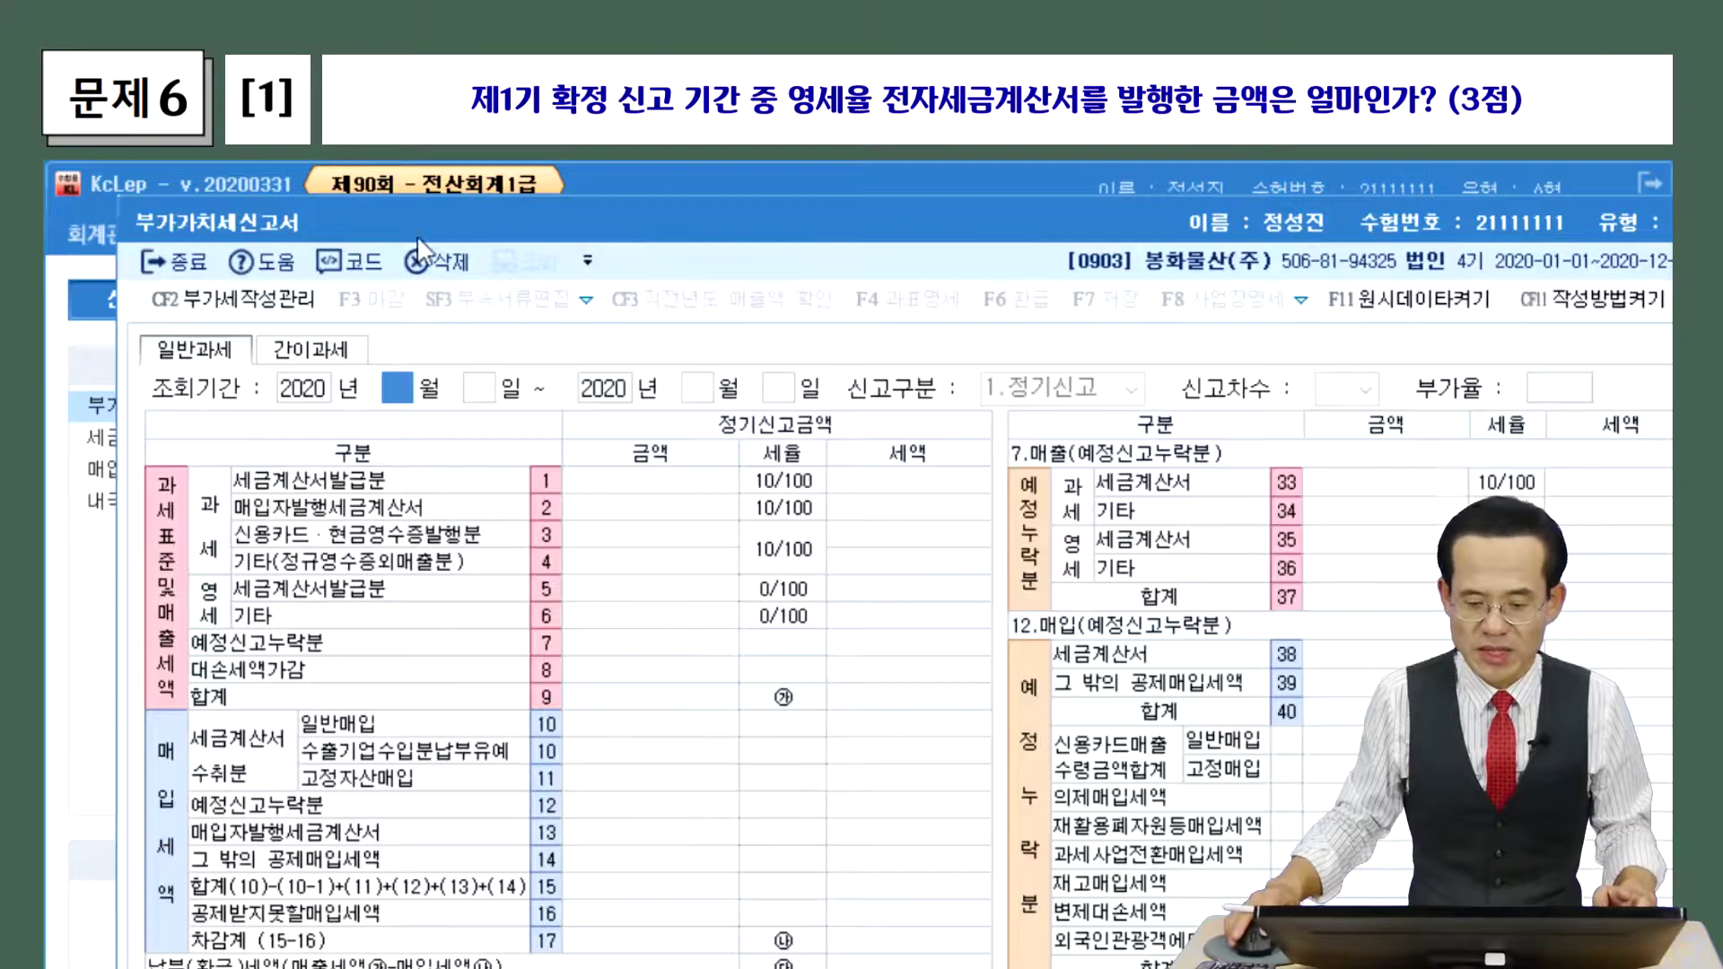
double_click(396, 219)
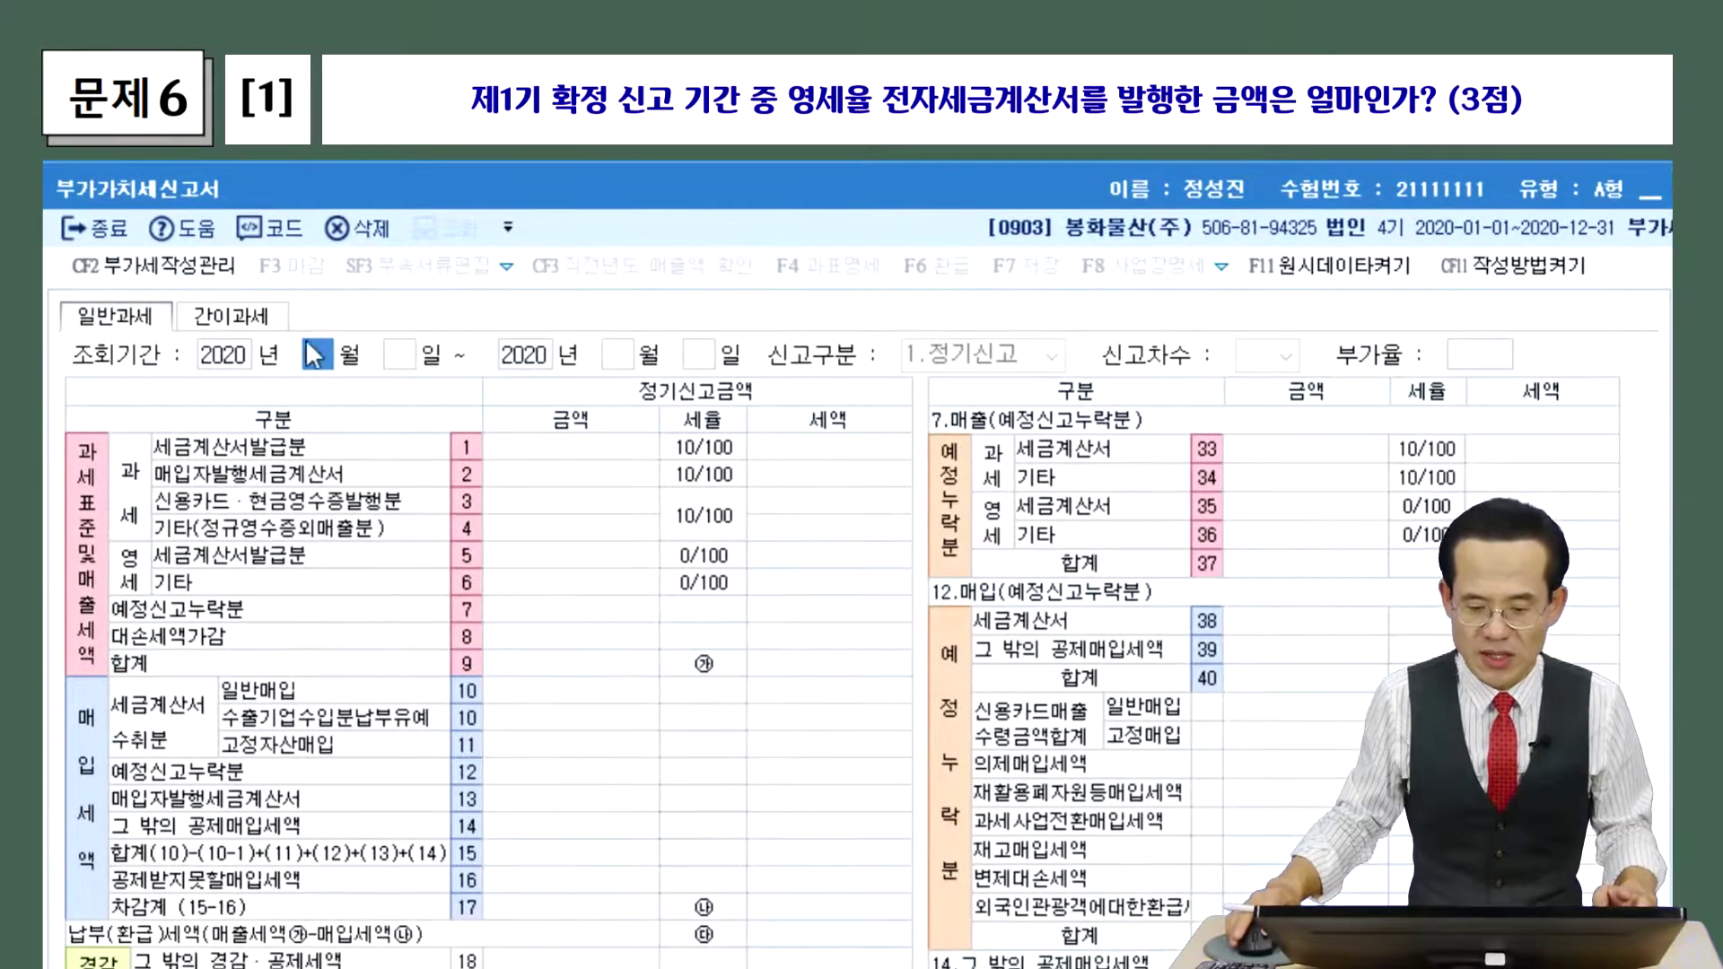
Query the regular VAT return (1.정기신고) for April 1 through June 30, 2020.
type("4")
key("Return")
key("Return")
type("6")
key("Return")
type("30")
key("Return")
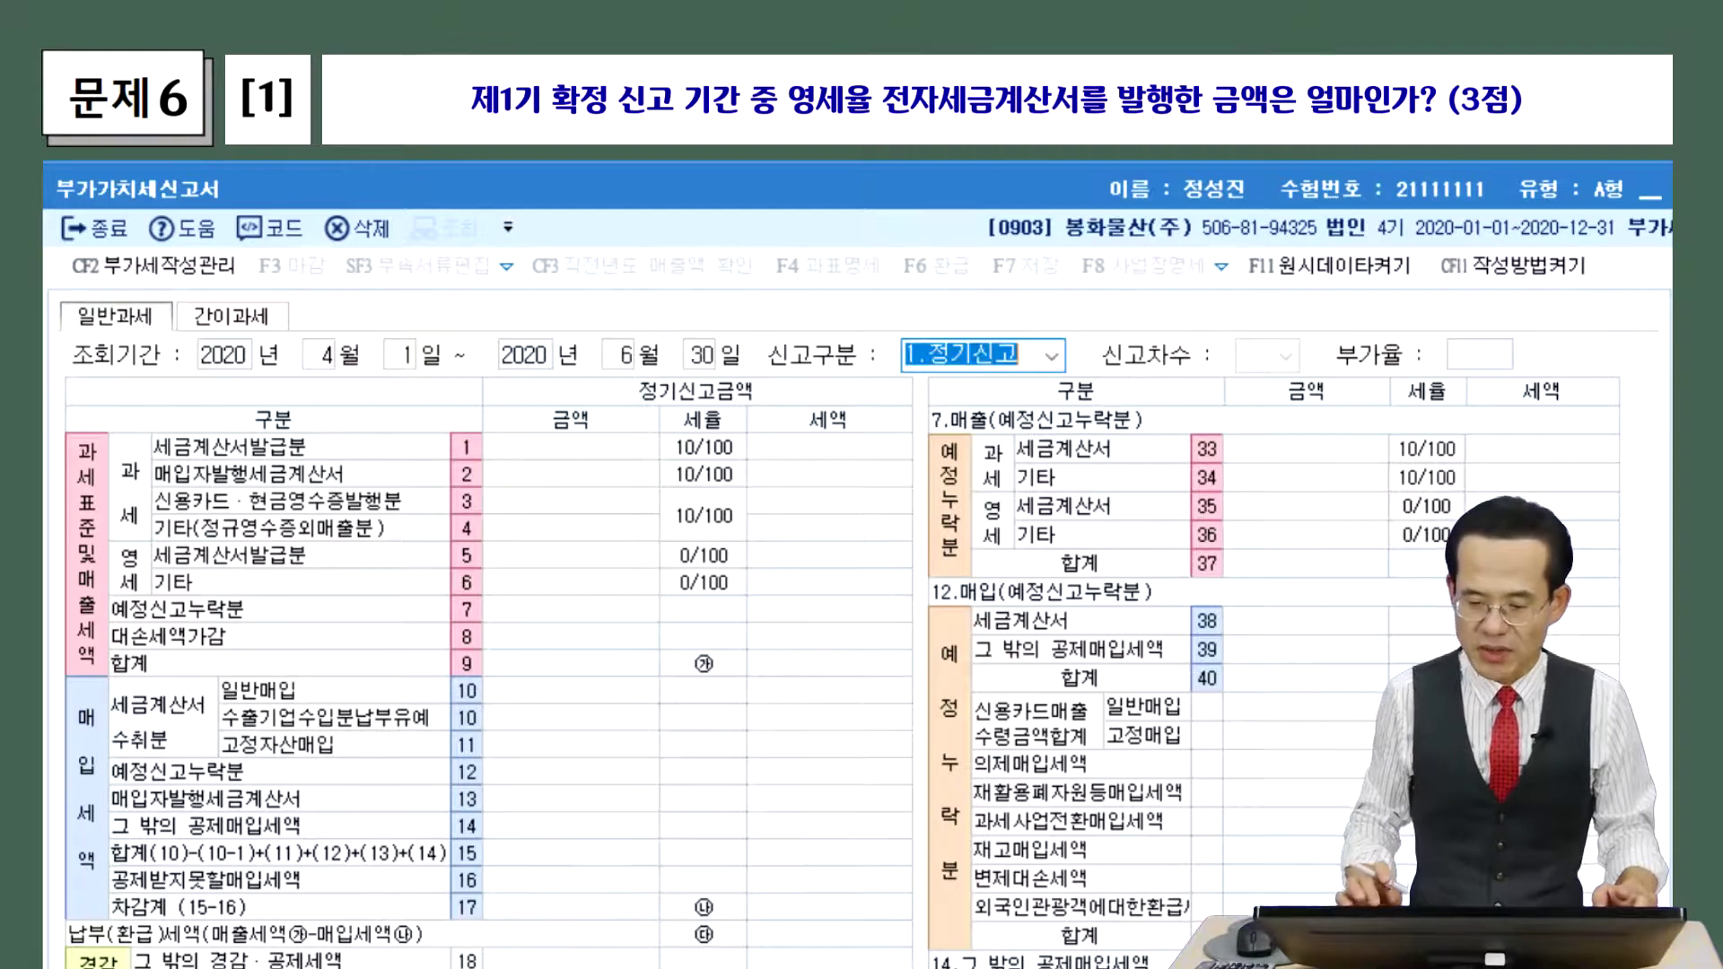
key("Return")
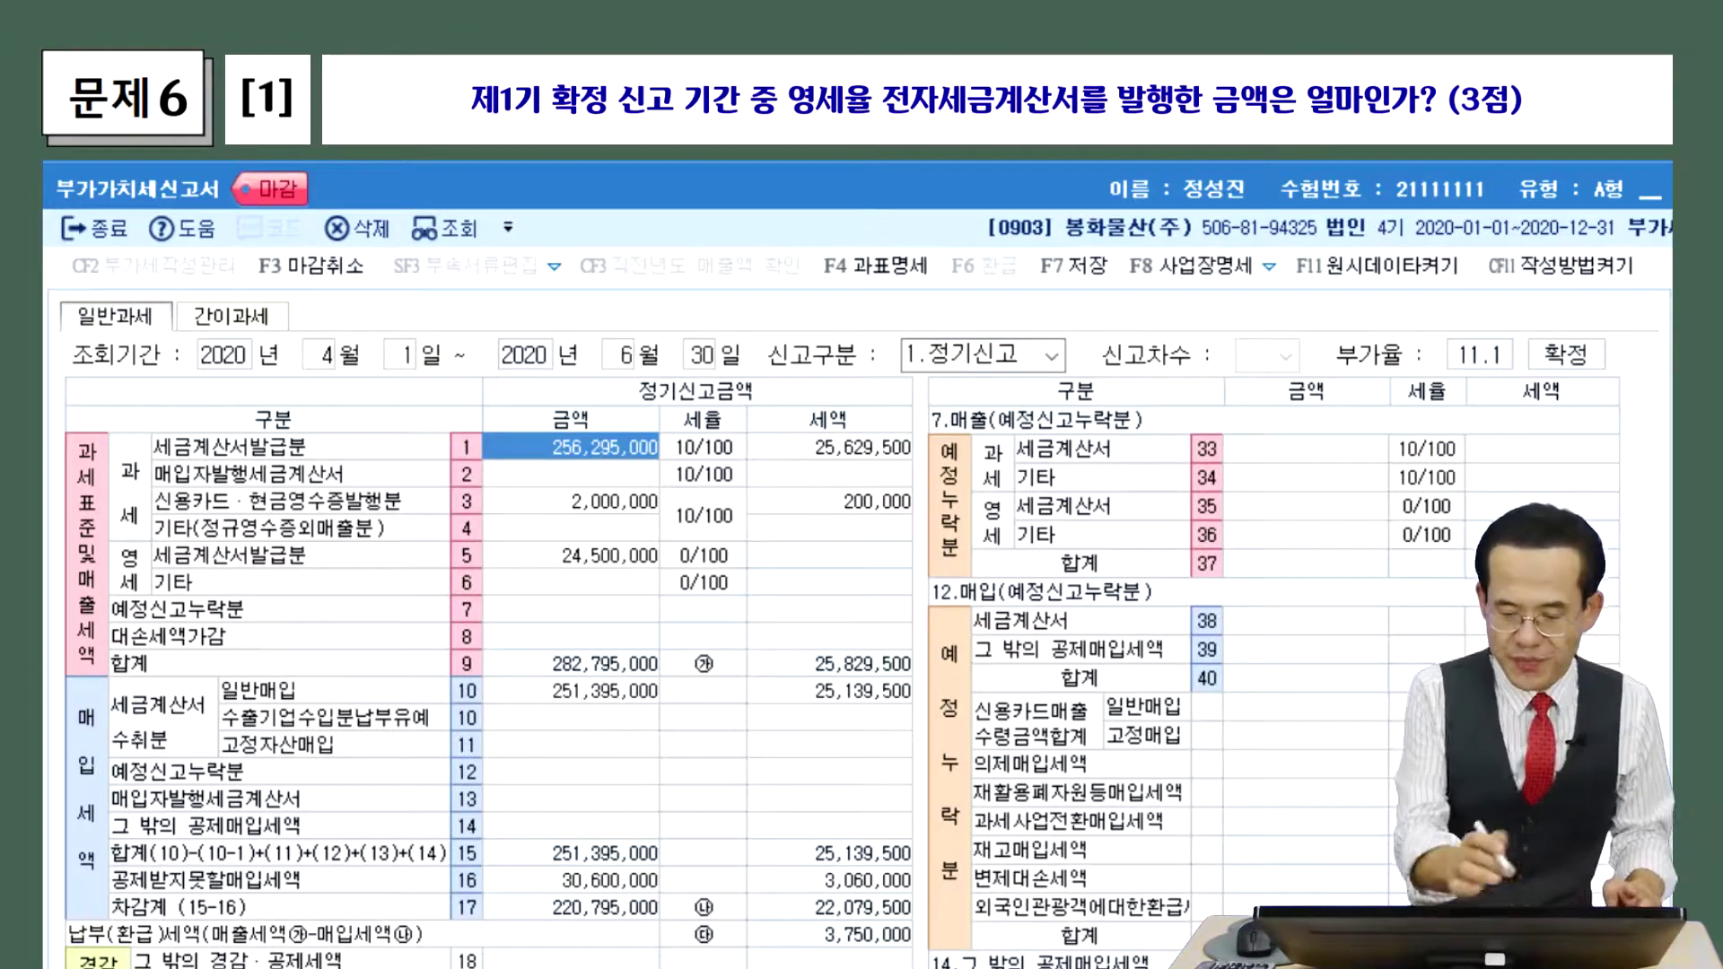
Examine the amount of zero-rated sales with tax invoices issued (영세 세금계산서발급분) on line 5.
mouse_move(136, 538)
left_mouse_down()
mouse_move(99, 579)
mouse_move(135, 601)
mouse_move(141, 549)
mouse_move(301, 579)
left_mouse_up()
mouse_move(545, 581)
left_mouse_down()
mouse_move(628, 581)
mouse_move(662, 531)
mouse_move(517, 534)
mouse_move(534, 565)
left_mouse_up()
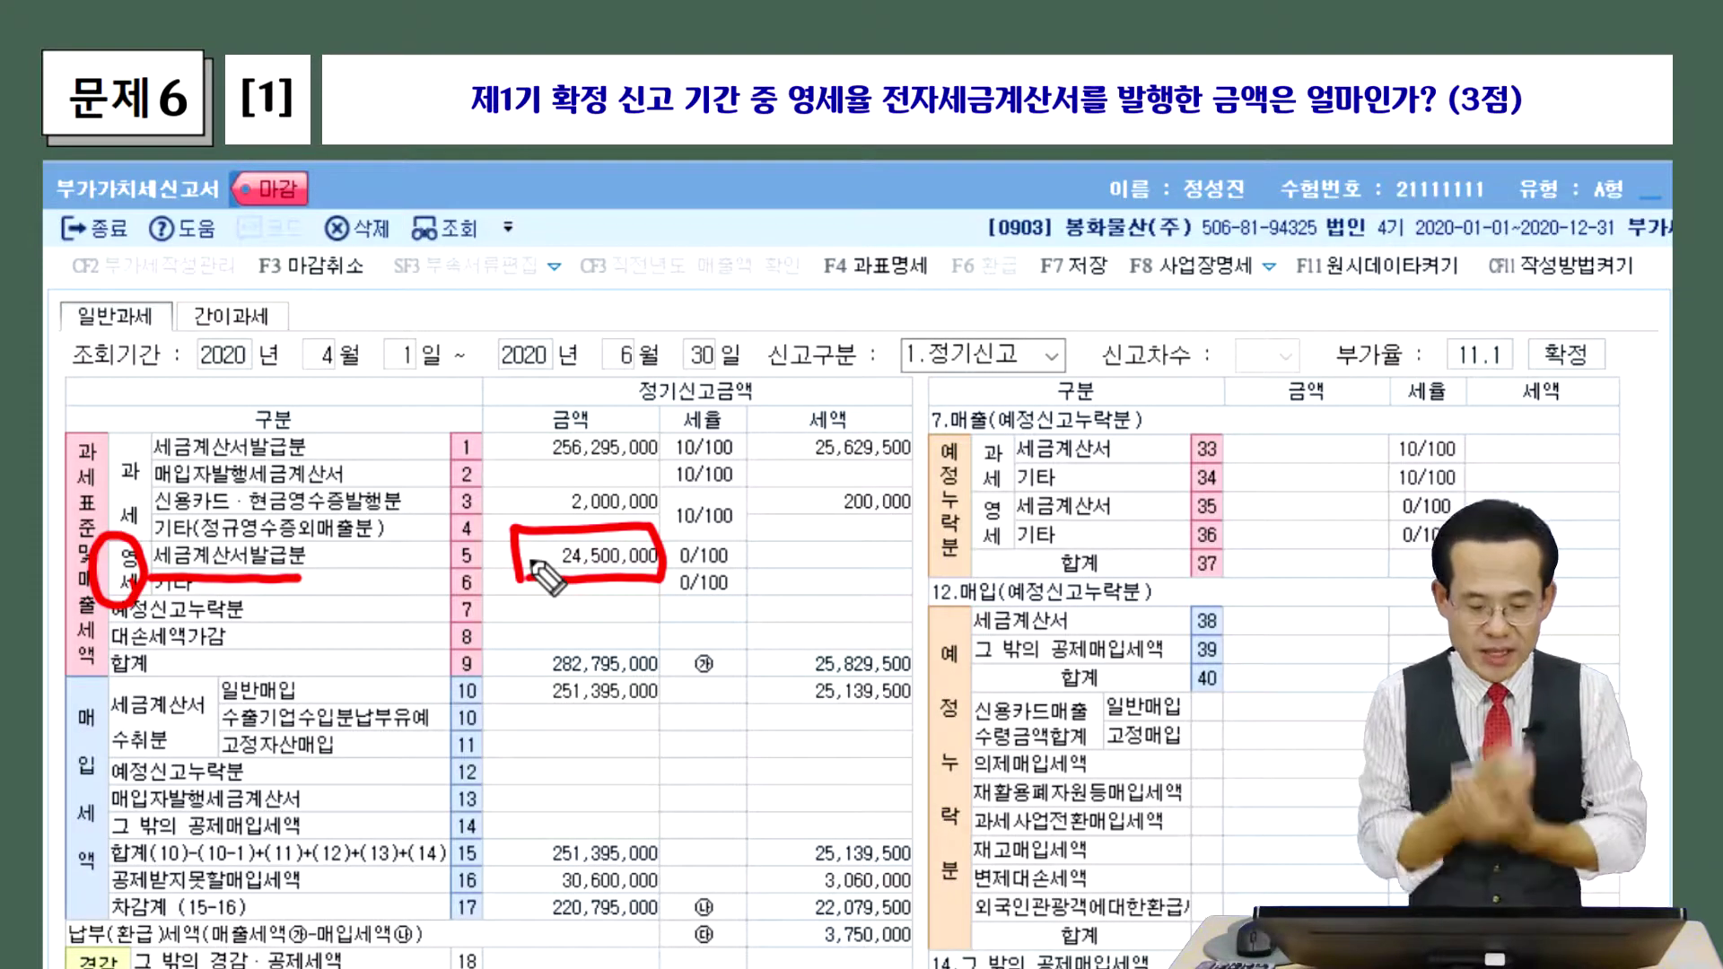
mouse_move(303, 395)
left_mouse_down()
mouse_move(334, 440)
mouse_move(349, 419)
mouse_move(413, 421)
mouse_move(430, 458)
left_mouse_up()
mouse_move(431, 466)
left_mouse_down()
mouse_move(305, 489)
mouse_move(426, 364)
mouse_move(395, 458)
left_mouse_up()
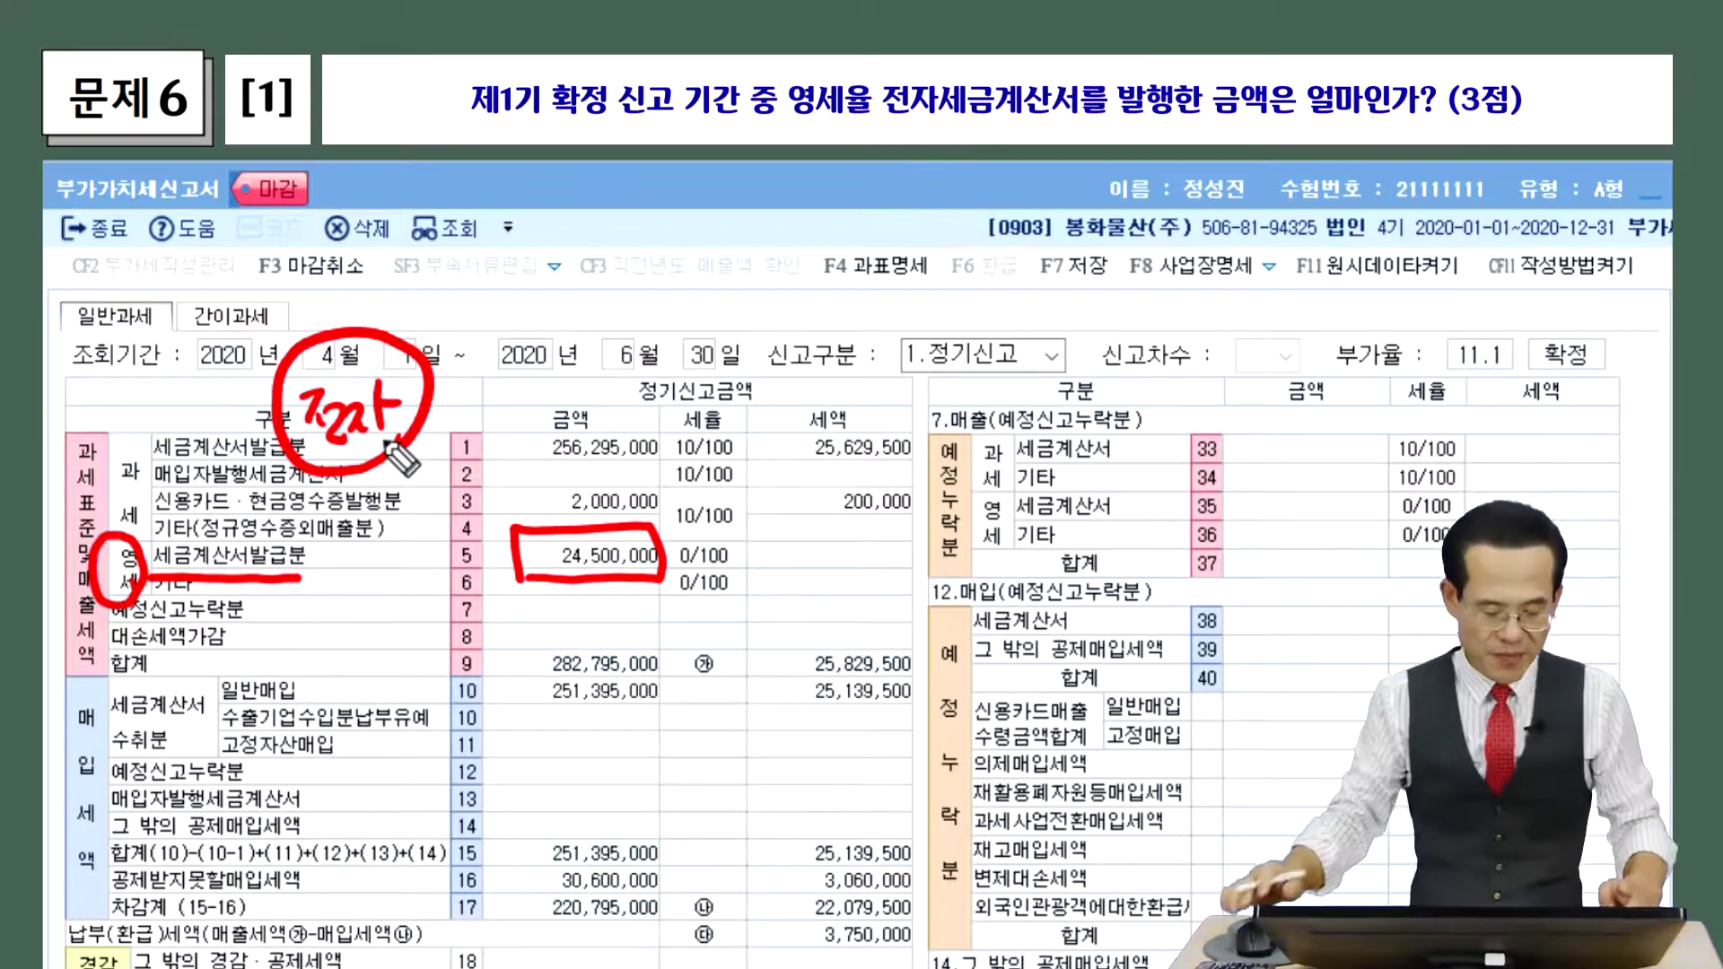
left_click(585, 538)
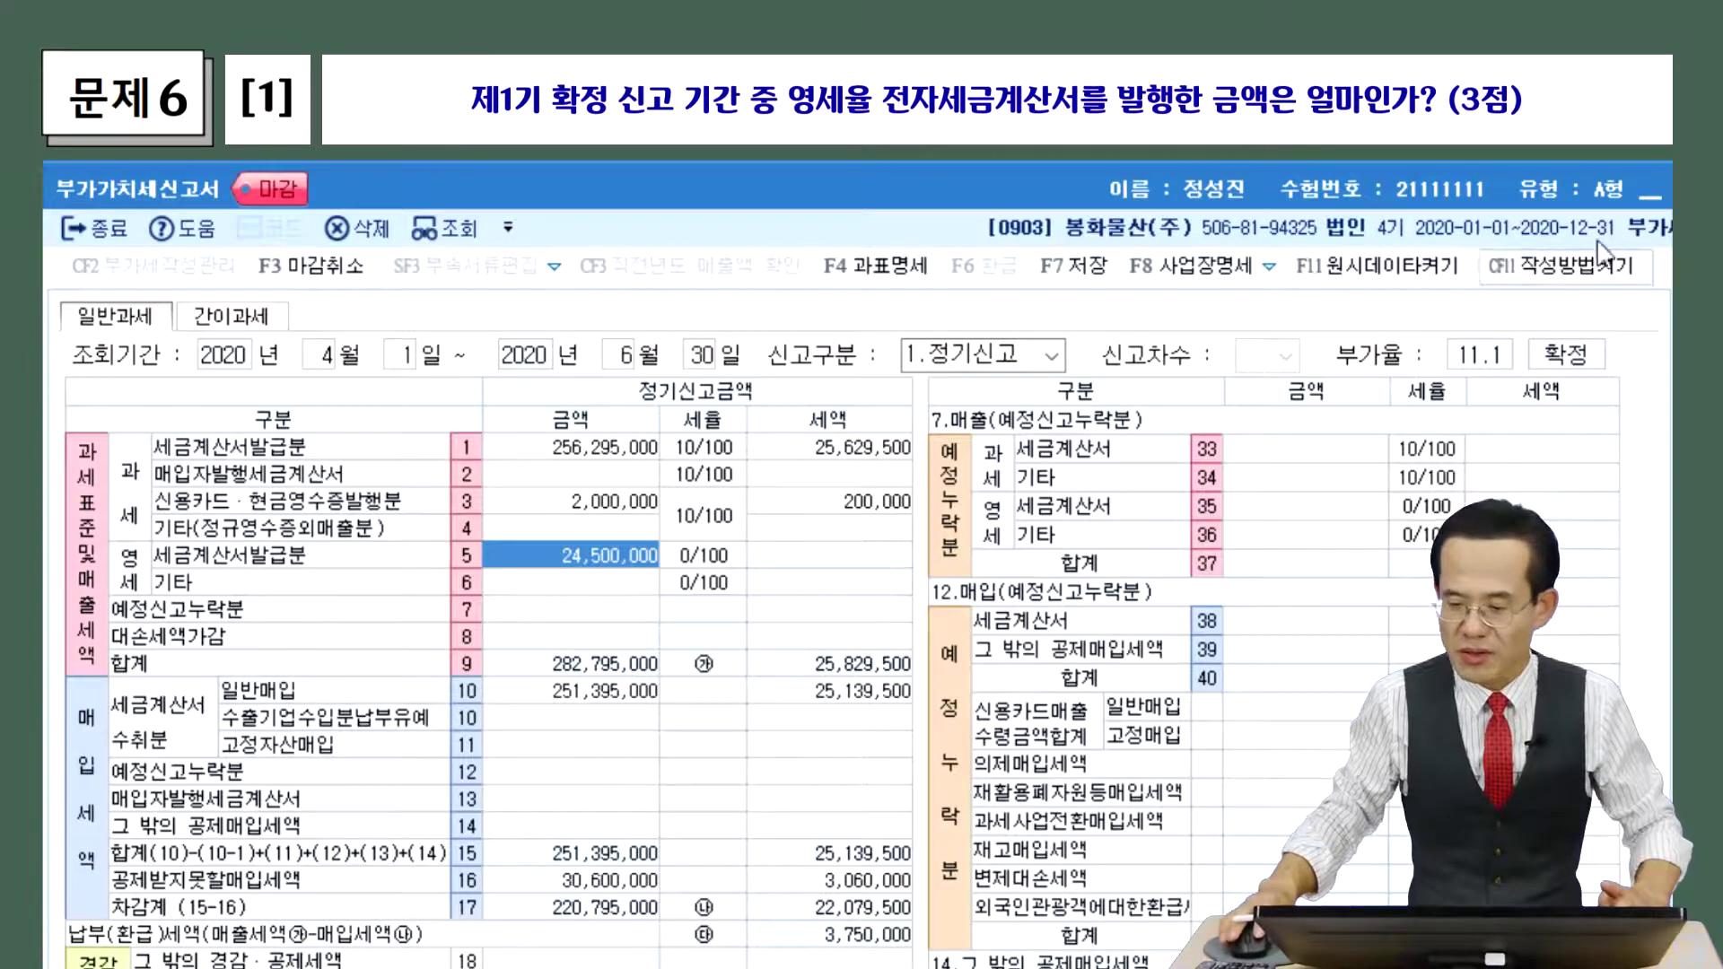
Close the VAT return and open the purchase and sales ledger (매입매출장) in the 회계관리 module.
key("Escape")
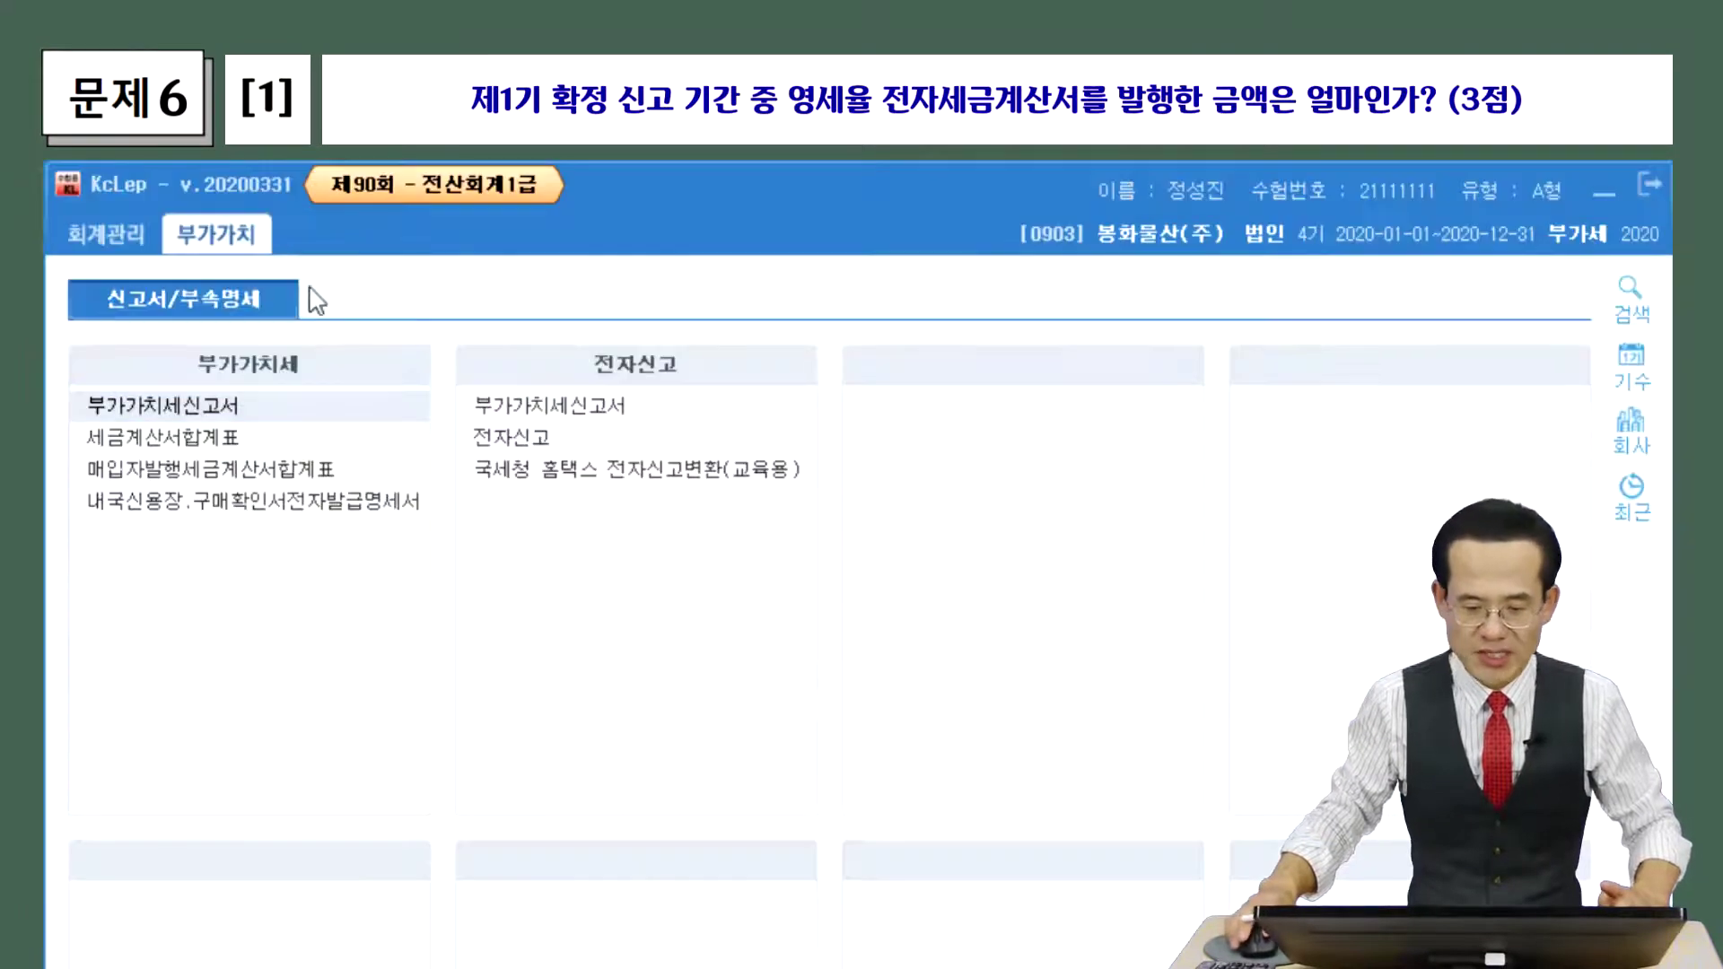
left_click(109, 210)
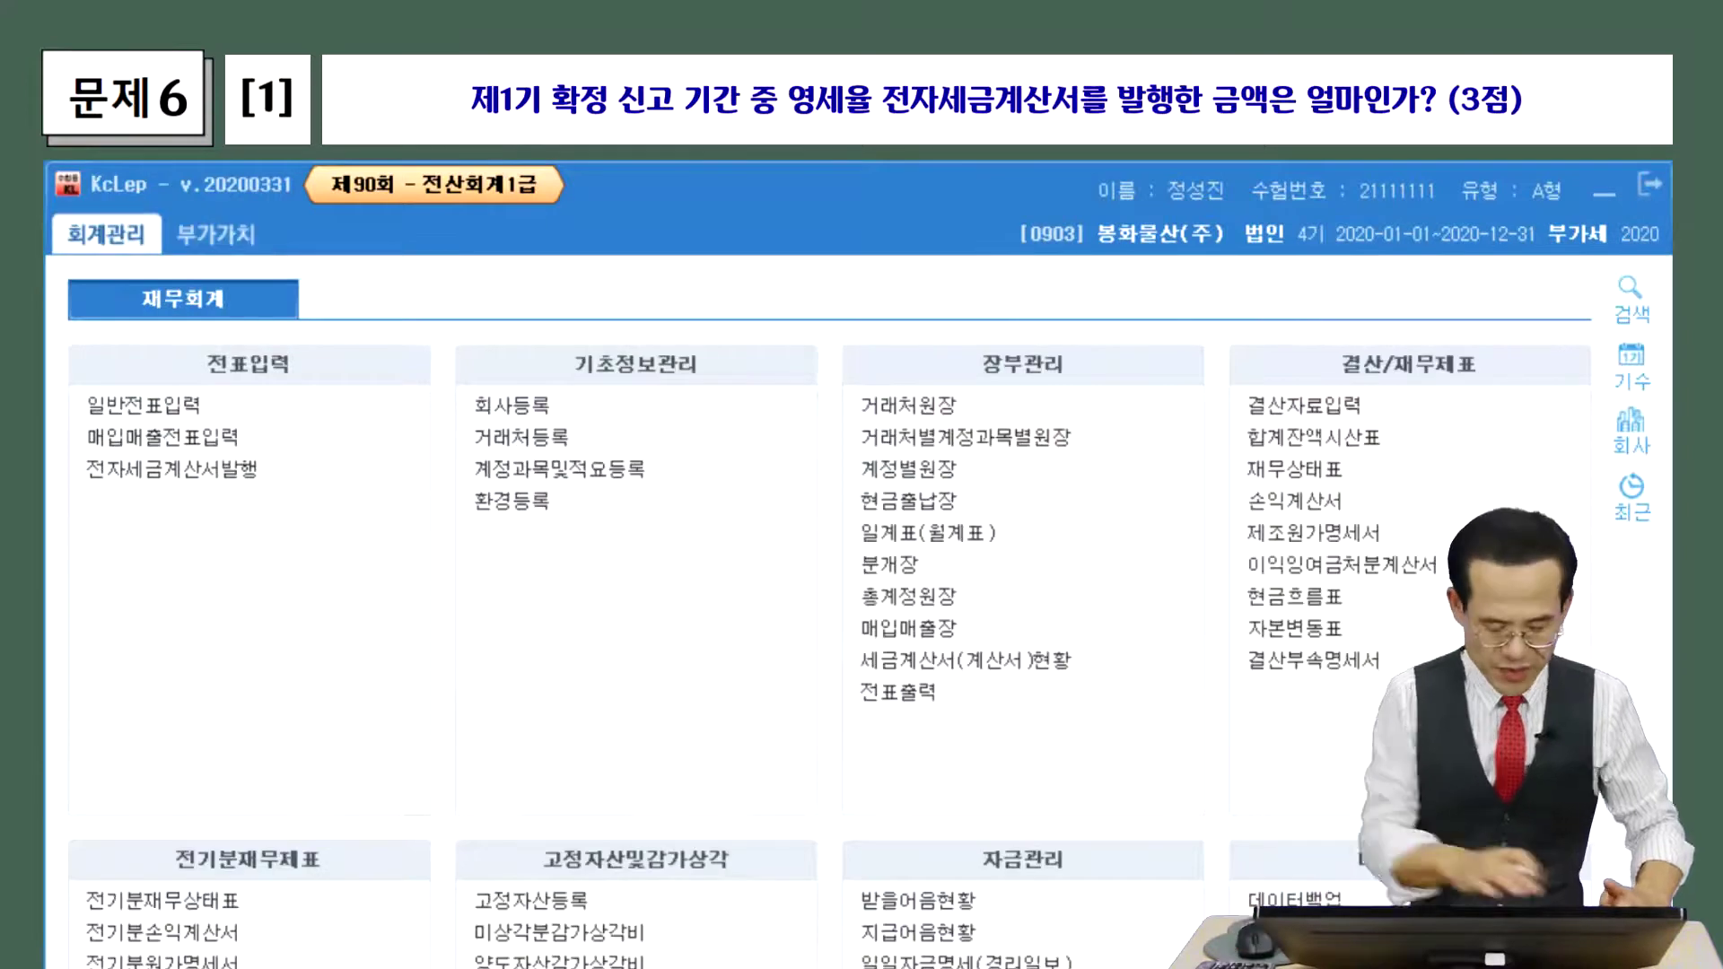
mouse_move(846, 646)
left_mouse_down()
mouse_move(956, 644)
mouse_move(908, 614)
mouse_move(843, 653)
left_mouse_up()
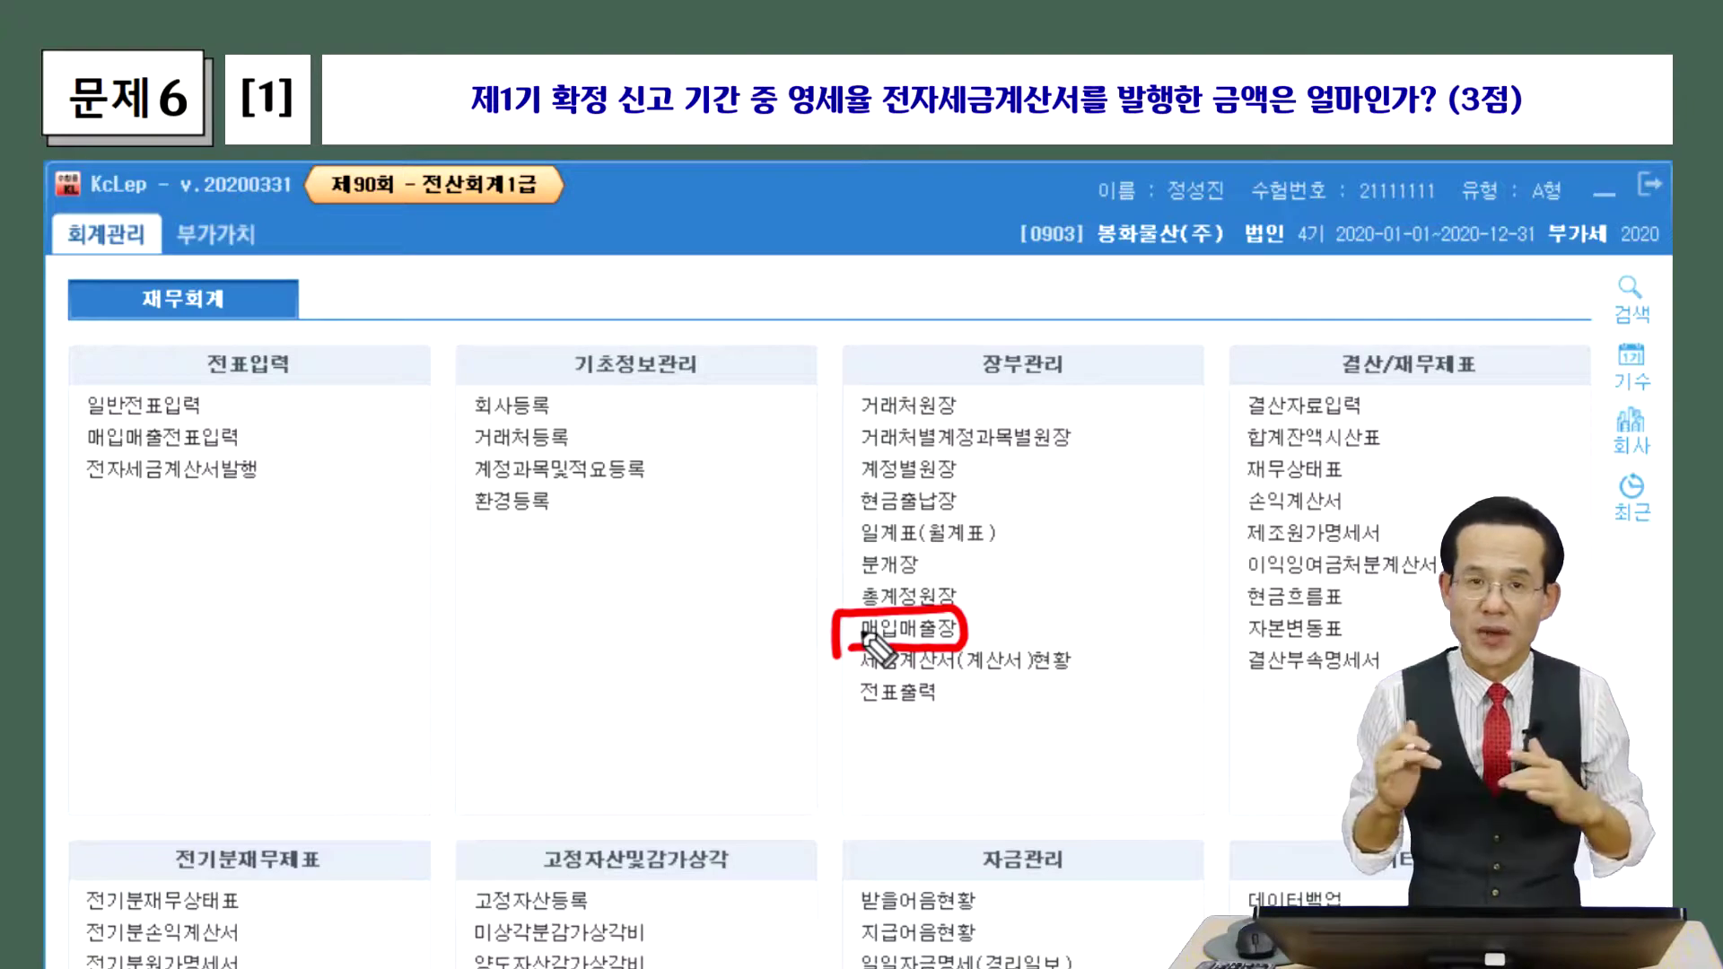
right_click(869, 639)
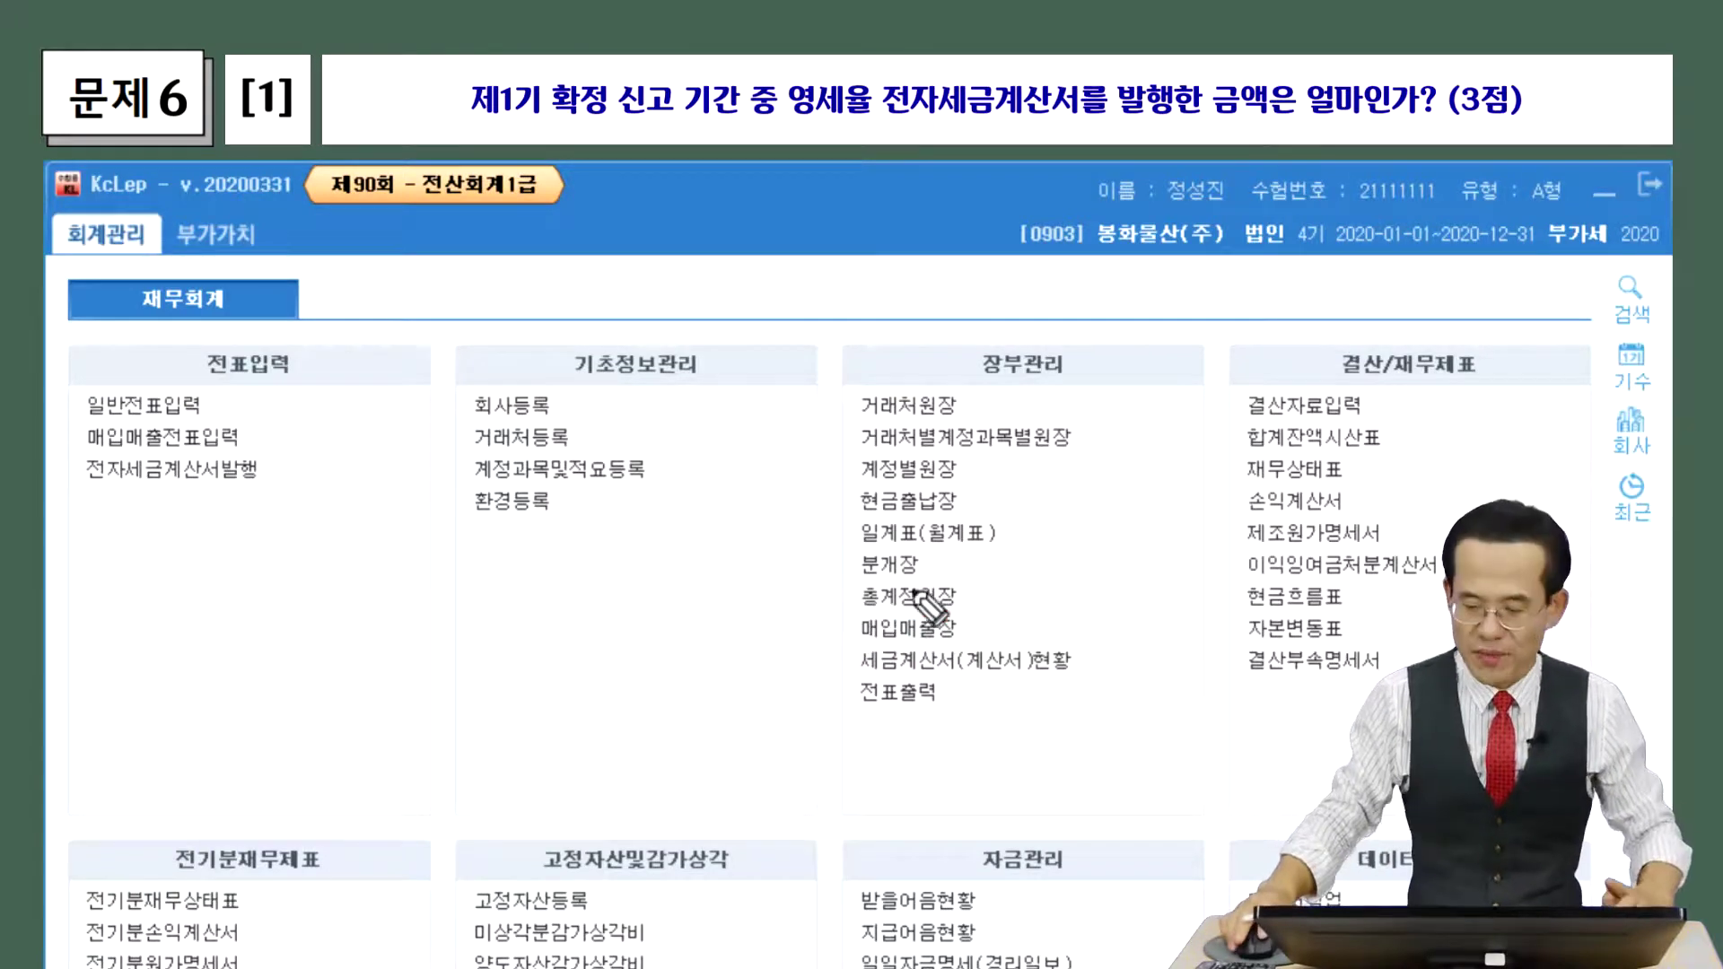
left_click(913, 628)
left_click_drag(573, 248, 599, 185)
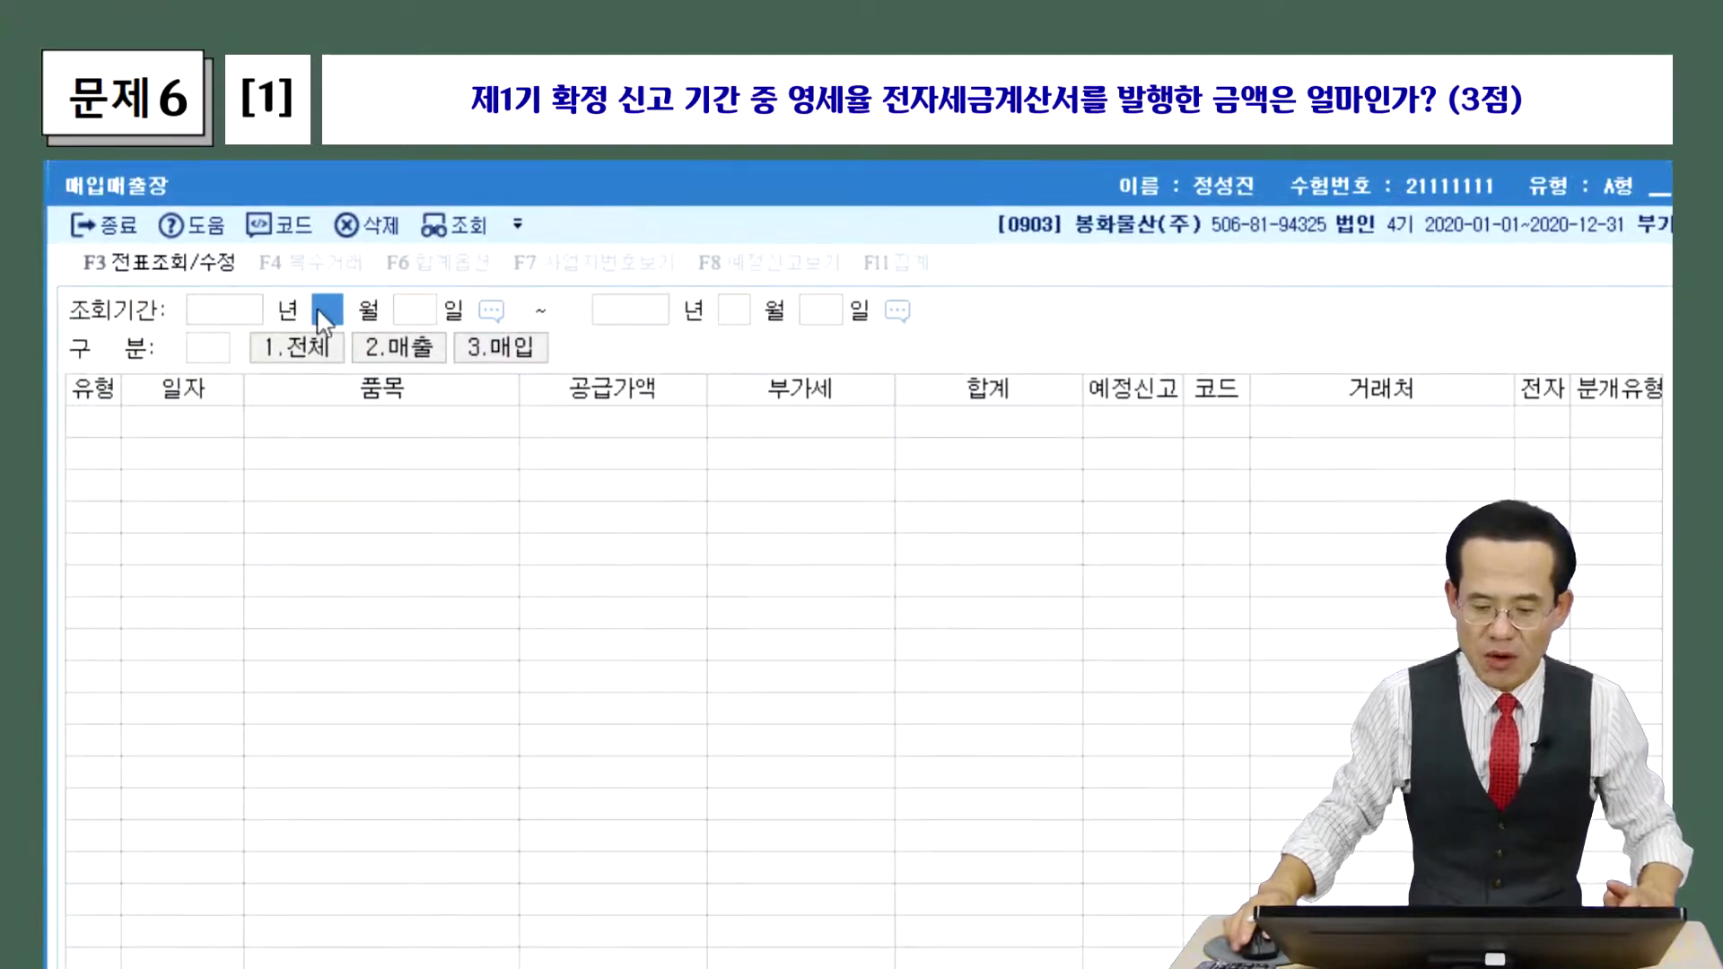
Set the ledger's query period to 2020-04-01 through 2020-06-30 and its division to sales (2.매출).
type("04016")
key("Return")
type("30")
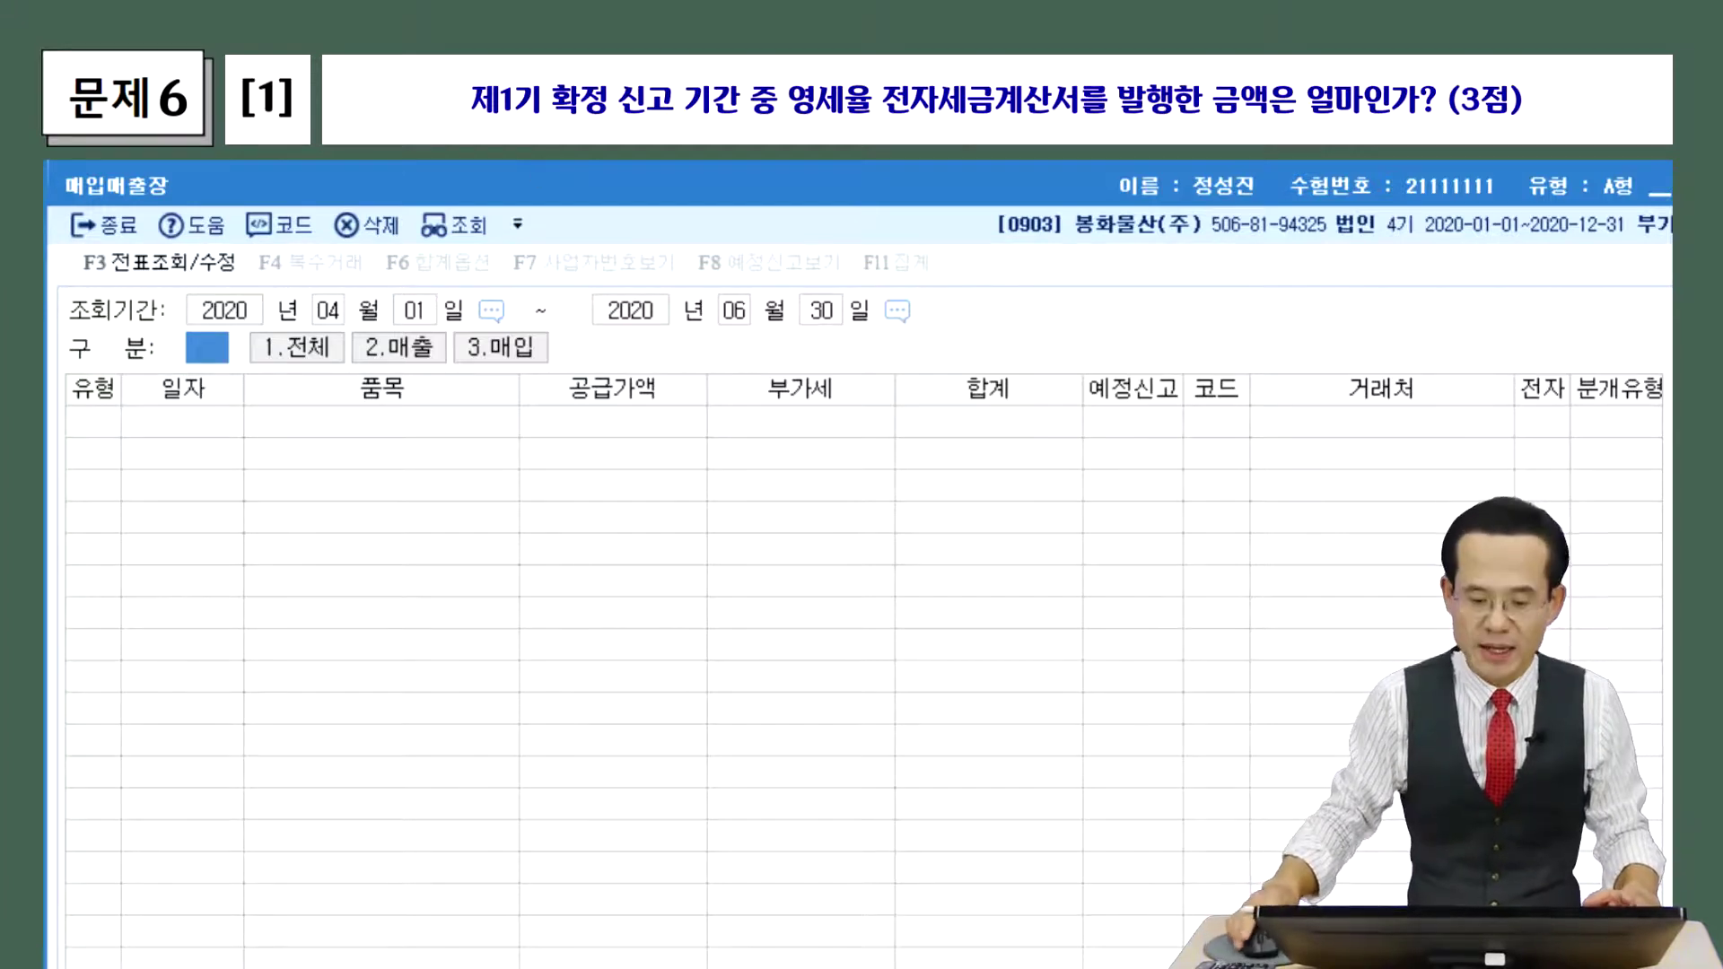
left_click(426, 367)
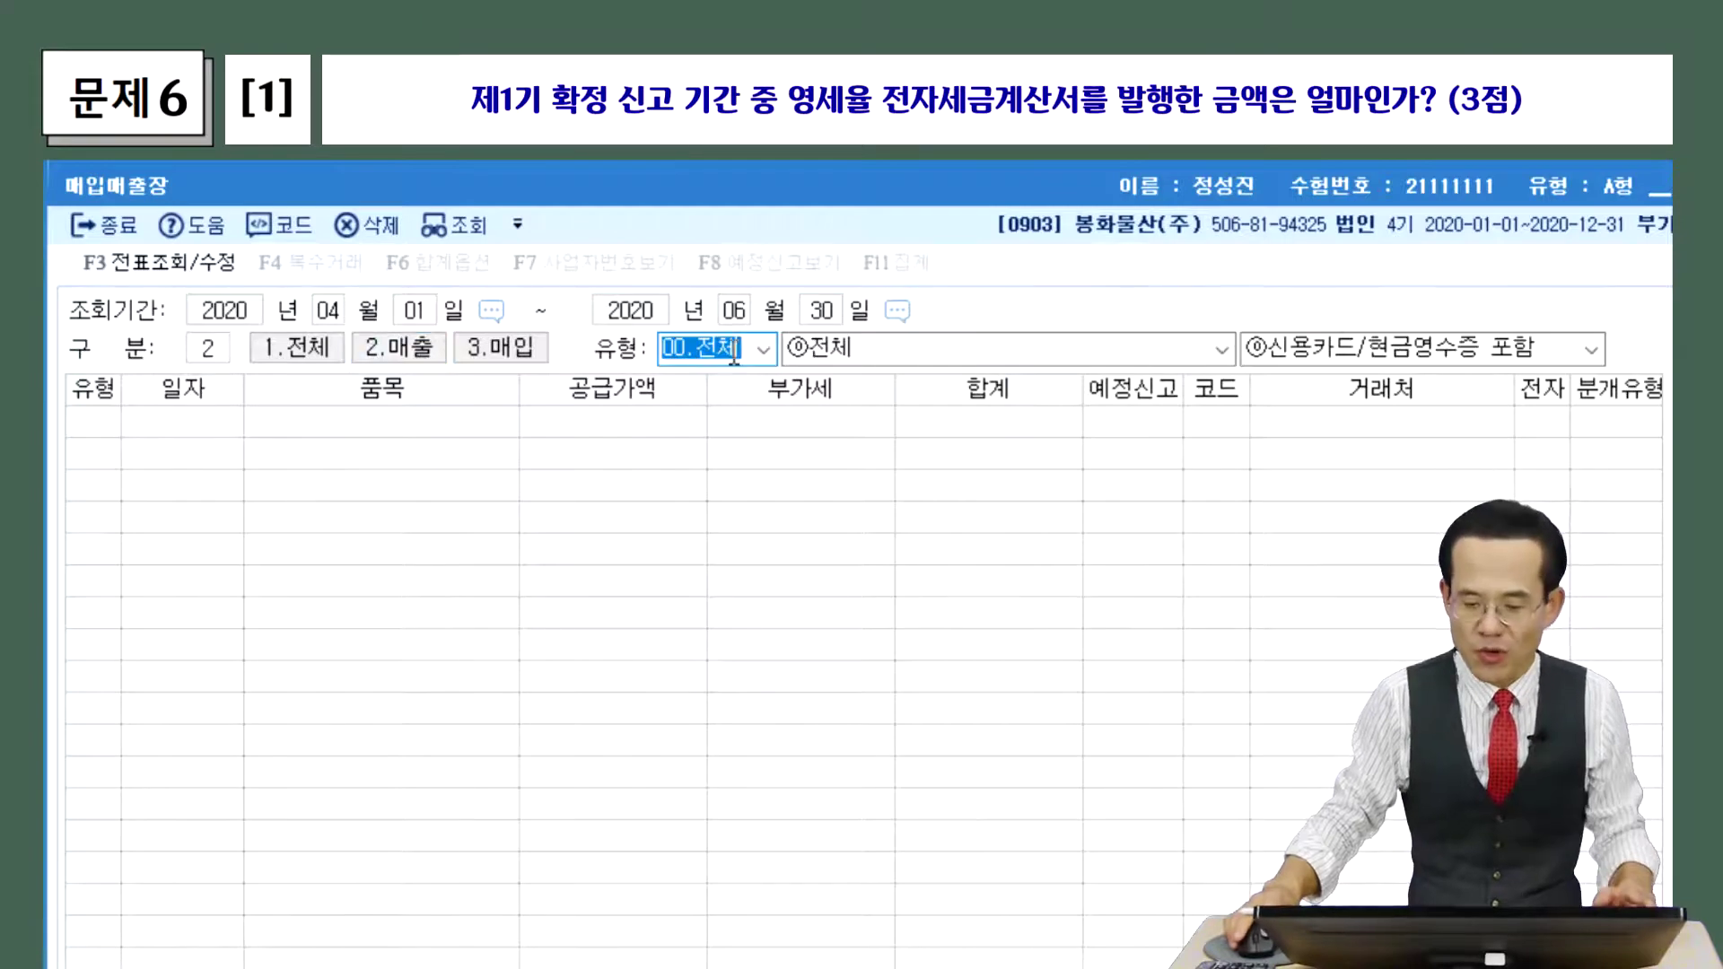
Filter the sales ledger to type 12.영세 and to electronic invoices only (①전자).
left_click(762, 349)
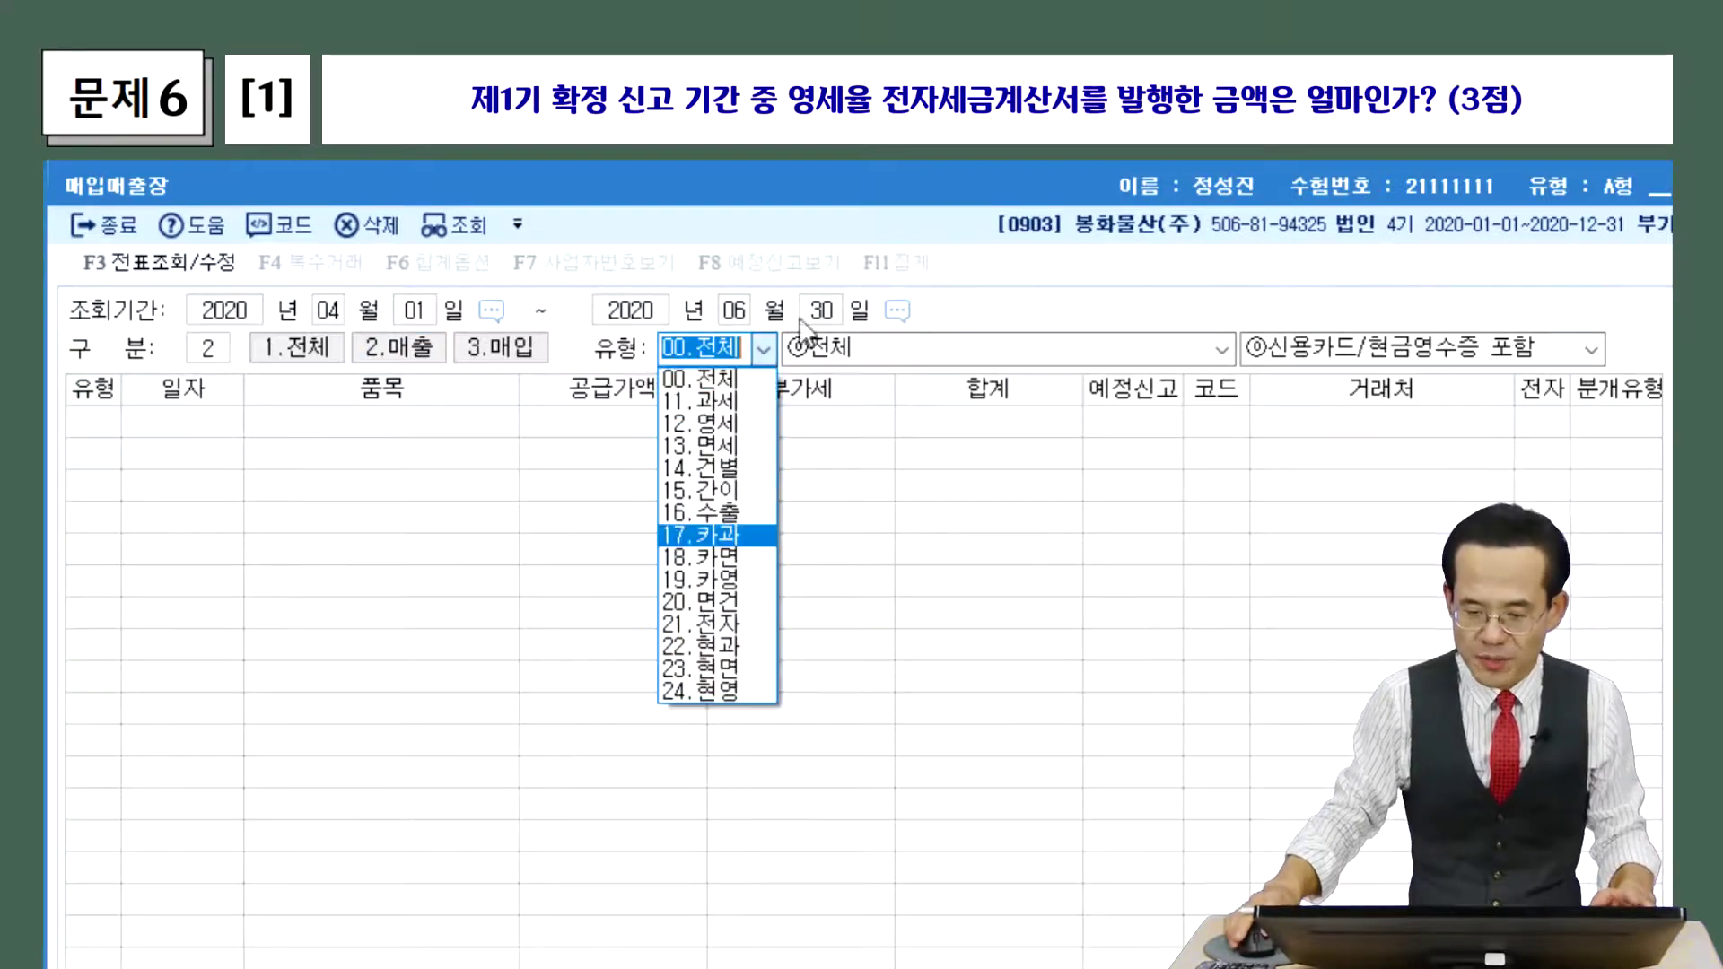
left_click(752, 438)
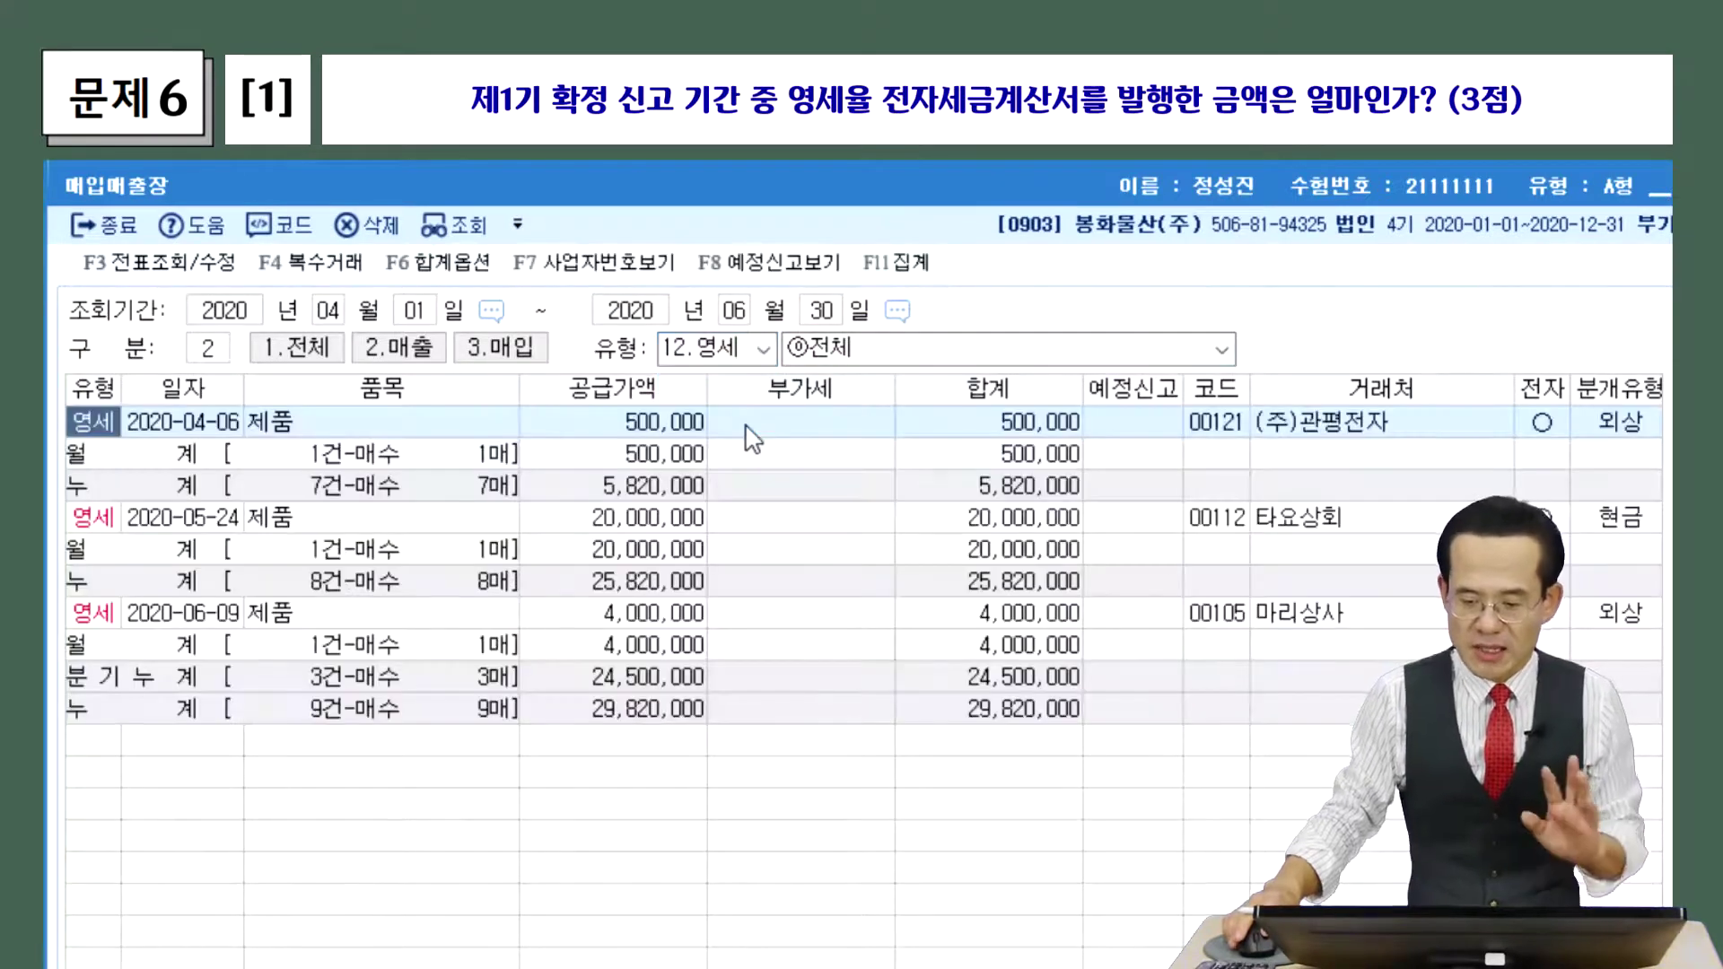
left_click(1221, 350)
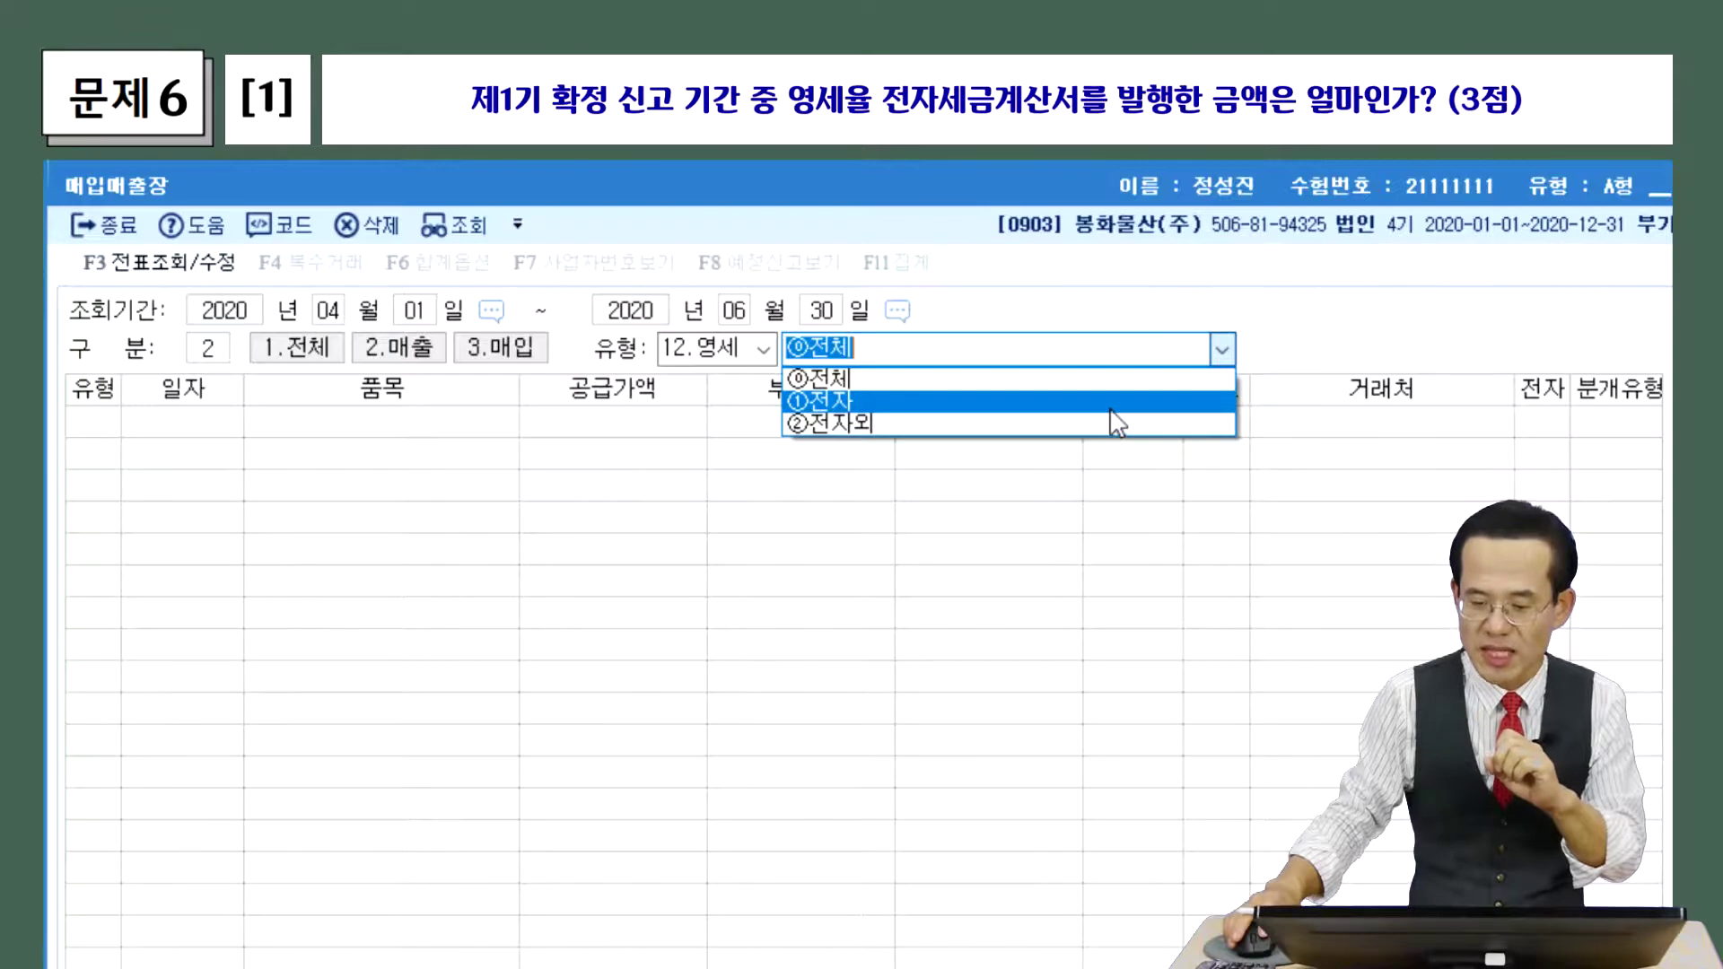
left_click(1112, 409)
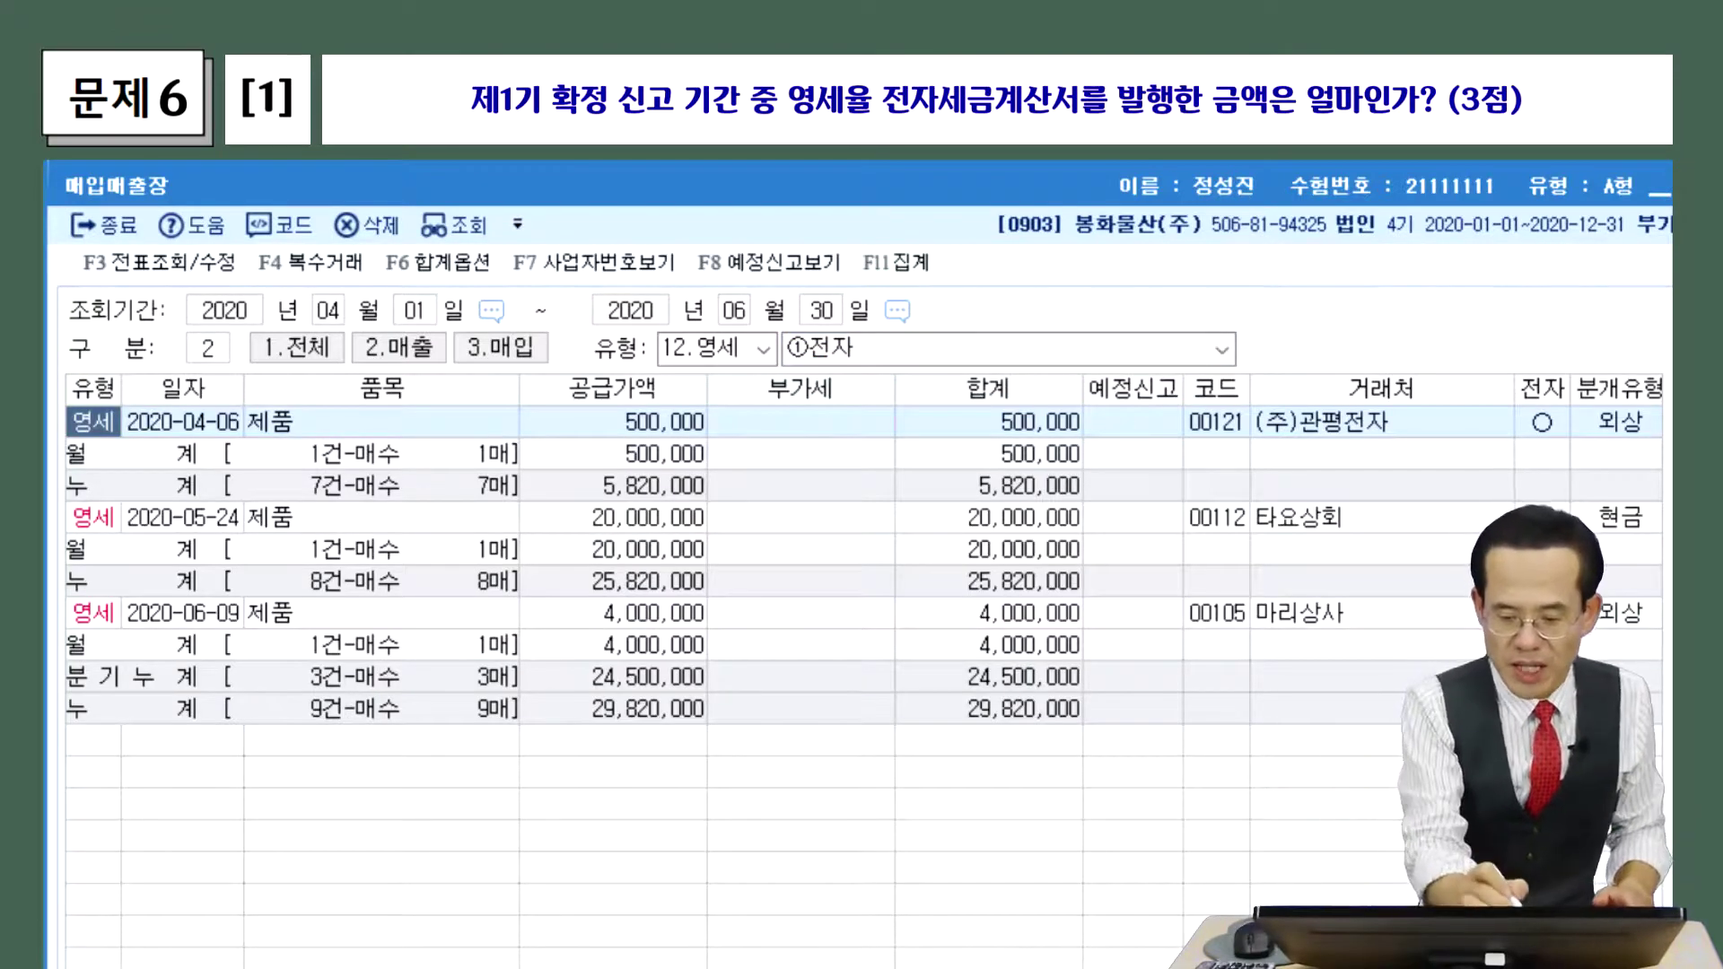
Examine the April to June zero-rated sales entries and the quarterly cumulative total (분기누계) in the 합계 column.
left_click_drag(127, 438, 257, 439)
left_click_drag(128, 545, 234, 546)
left_click_drag(124, 633, 240, 634)
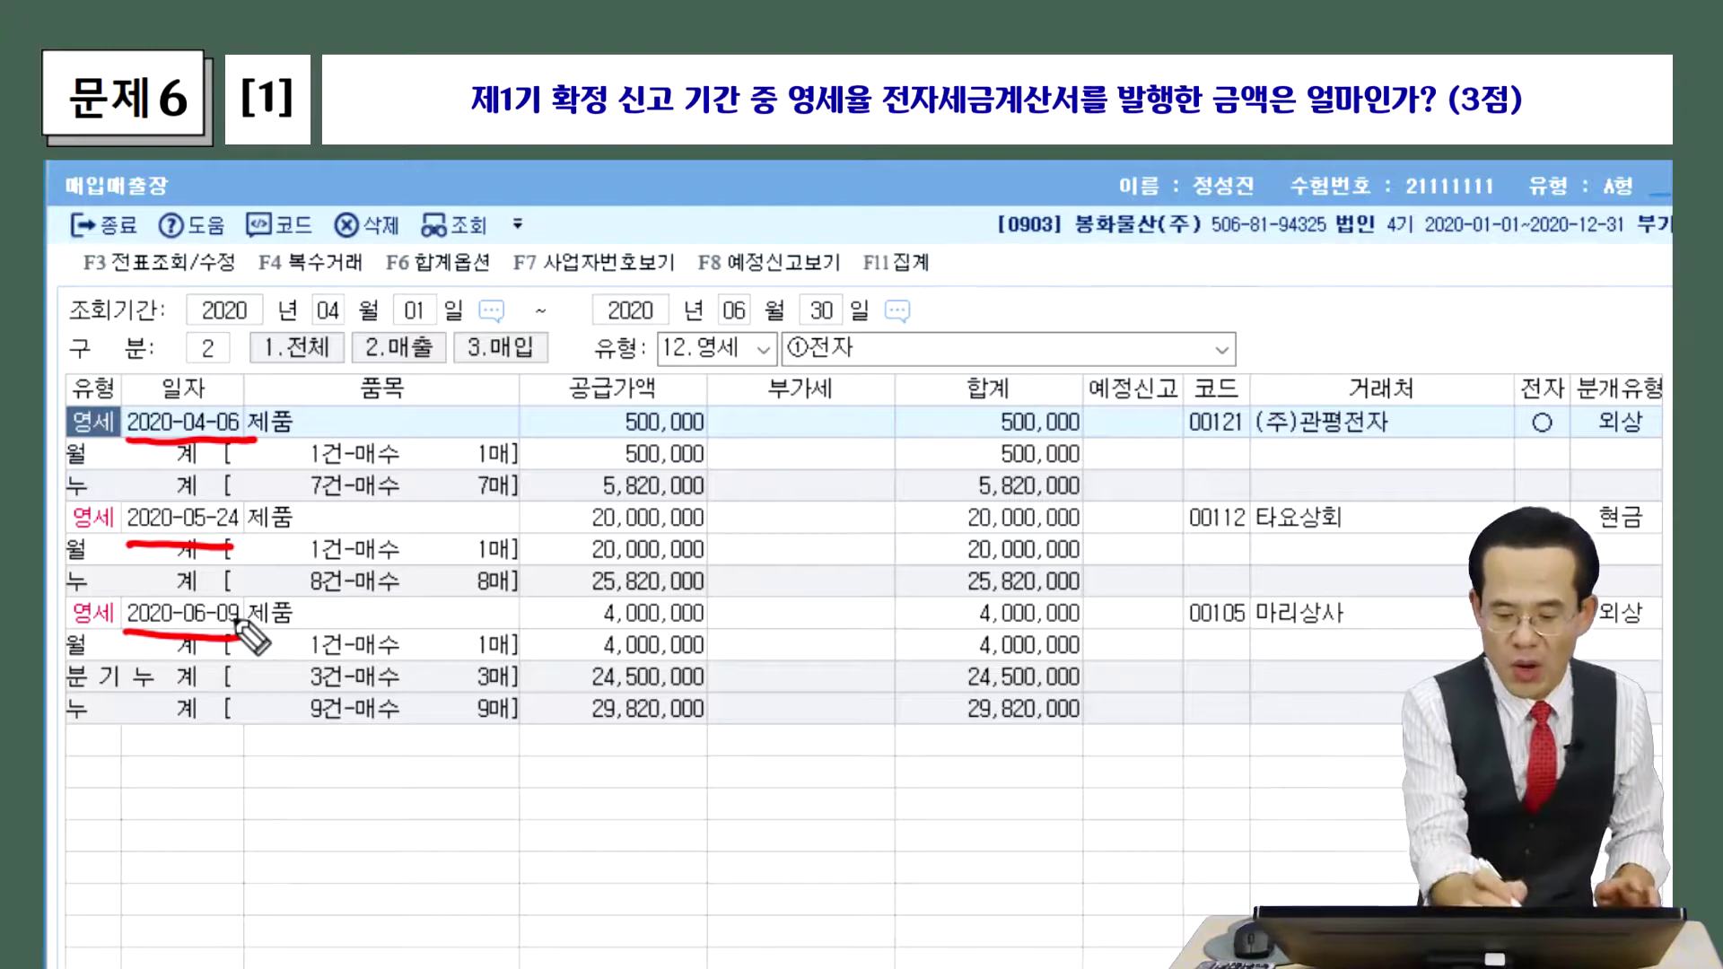
mouse_move(67, 694)
left_mouse_down()
mouse_move(235, 700)
mouse_move(71, 640)
mouse_move(65, 705)
left_mouse_up()
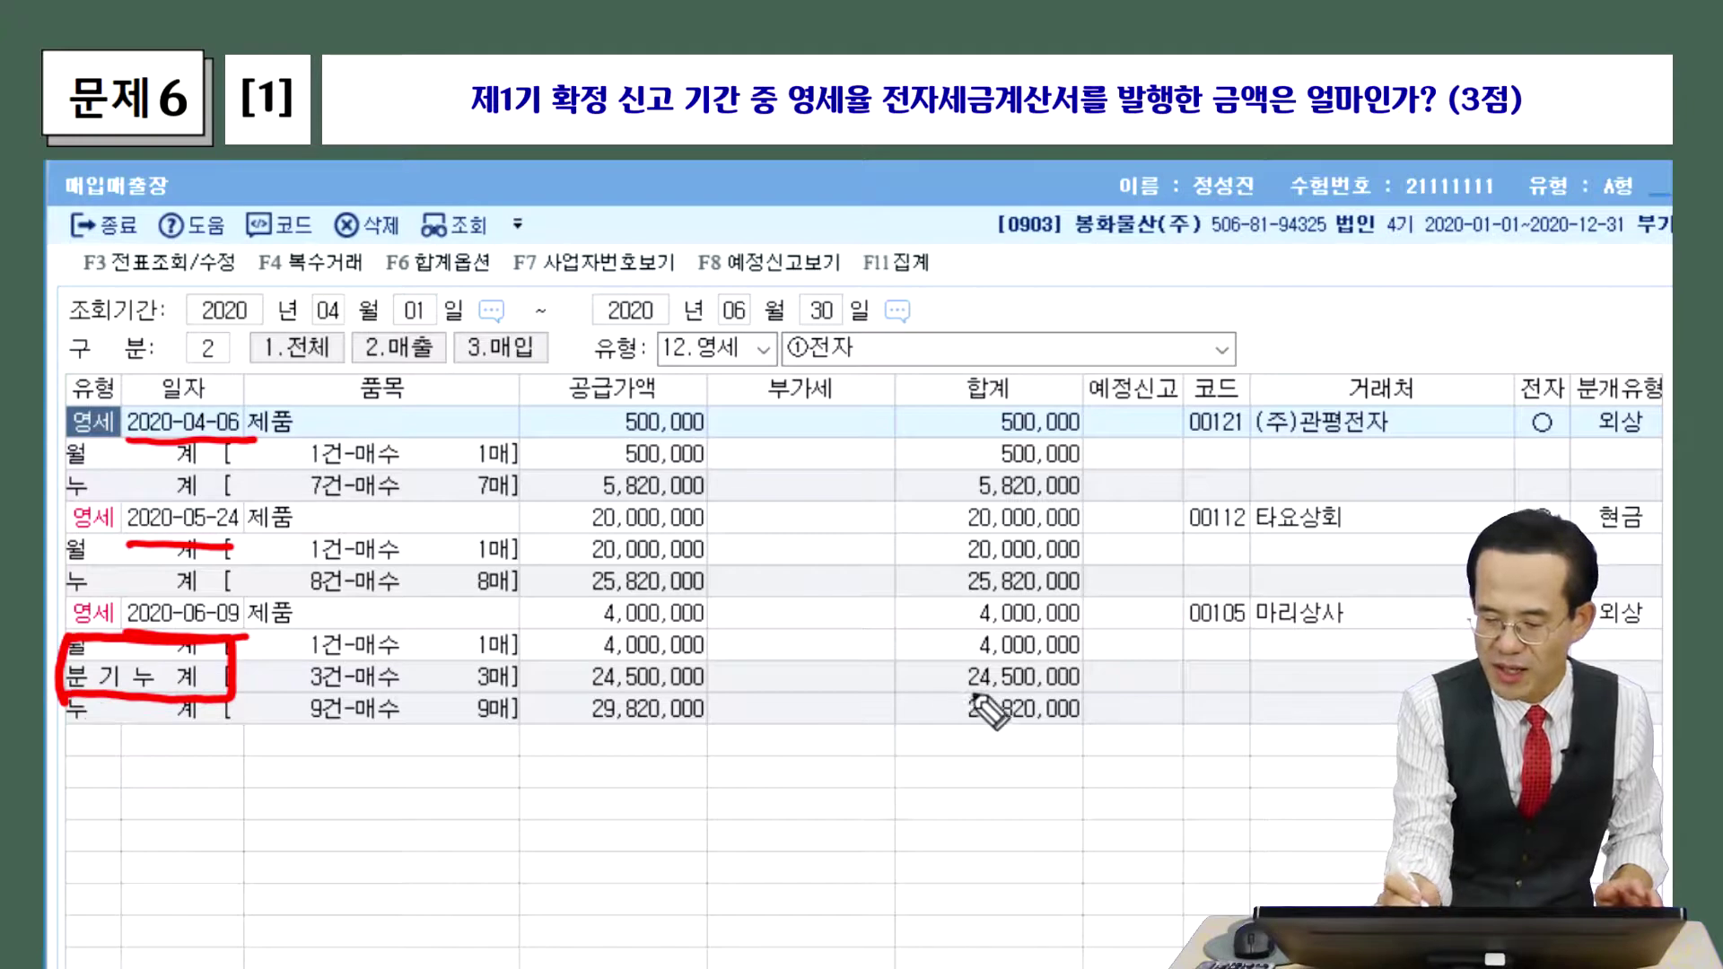
mouse_move(893, 697)
left_mouse_down()
mouse_move(1086, 693)
mouse_move(942, 652)
mouse_move(904, 694)
left_mouse_up()
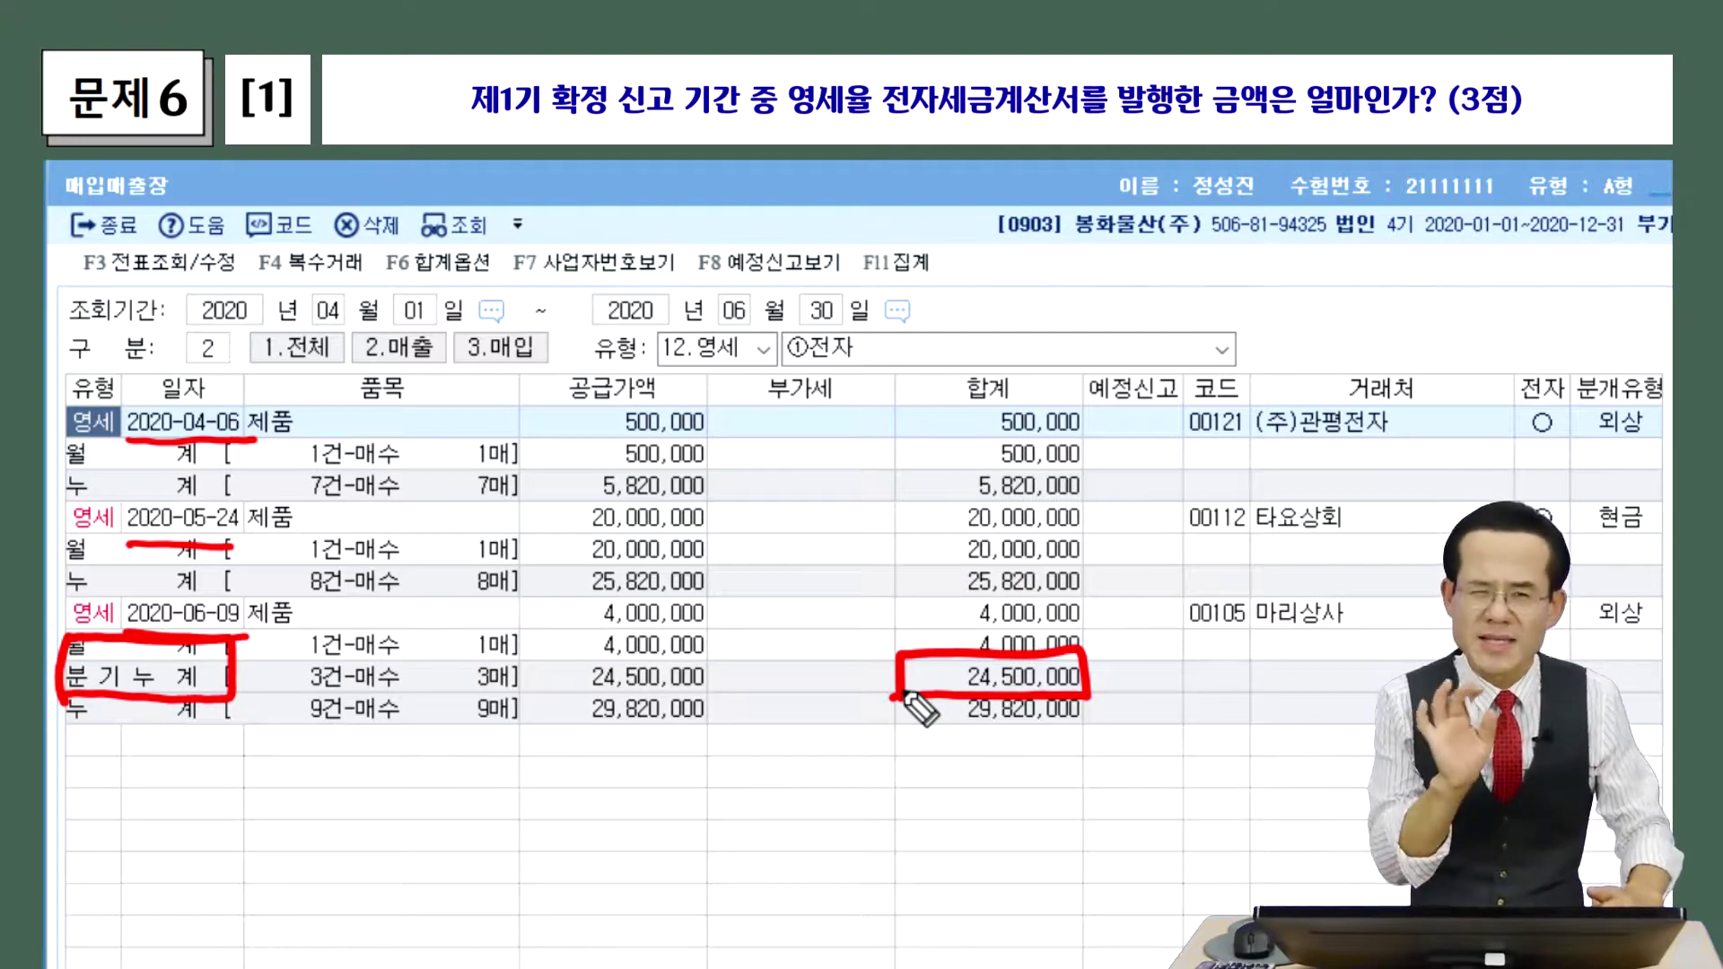
key("e")
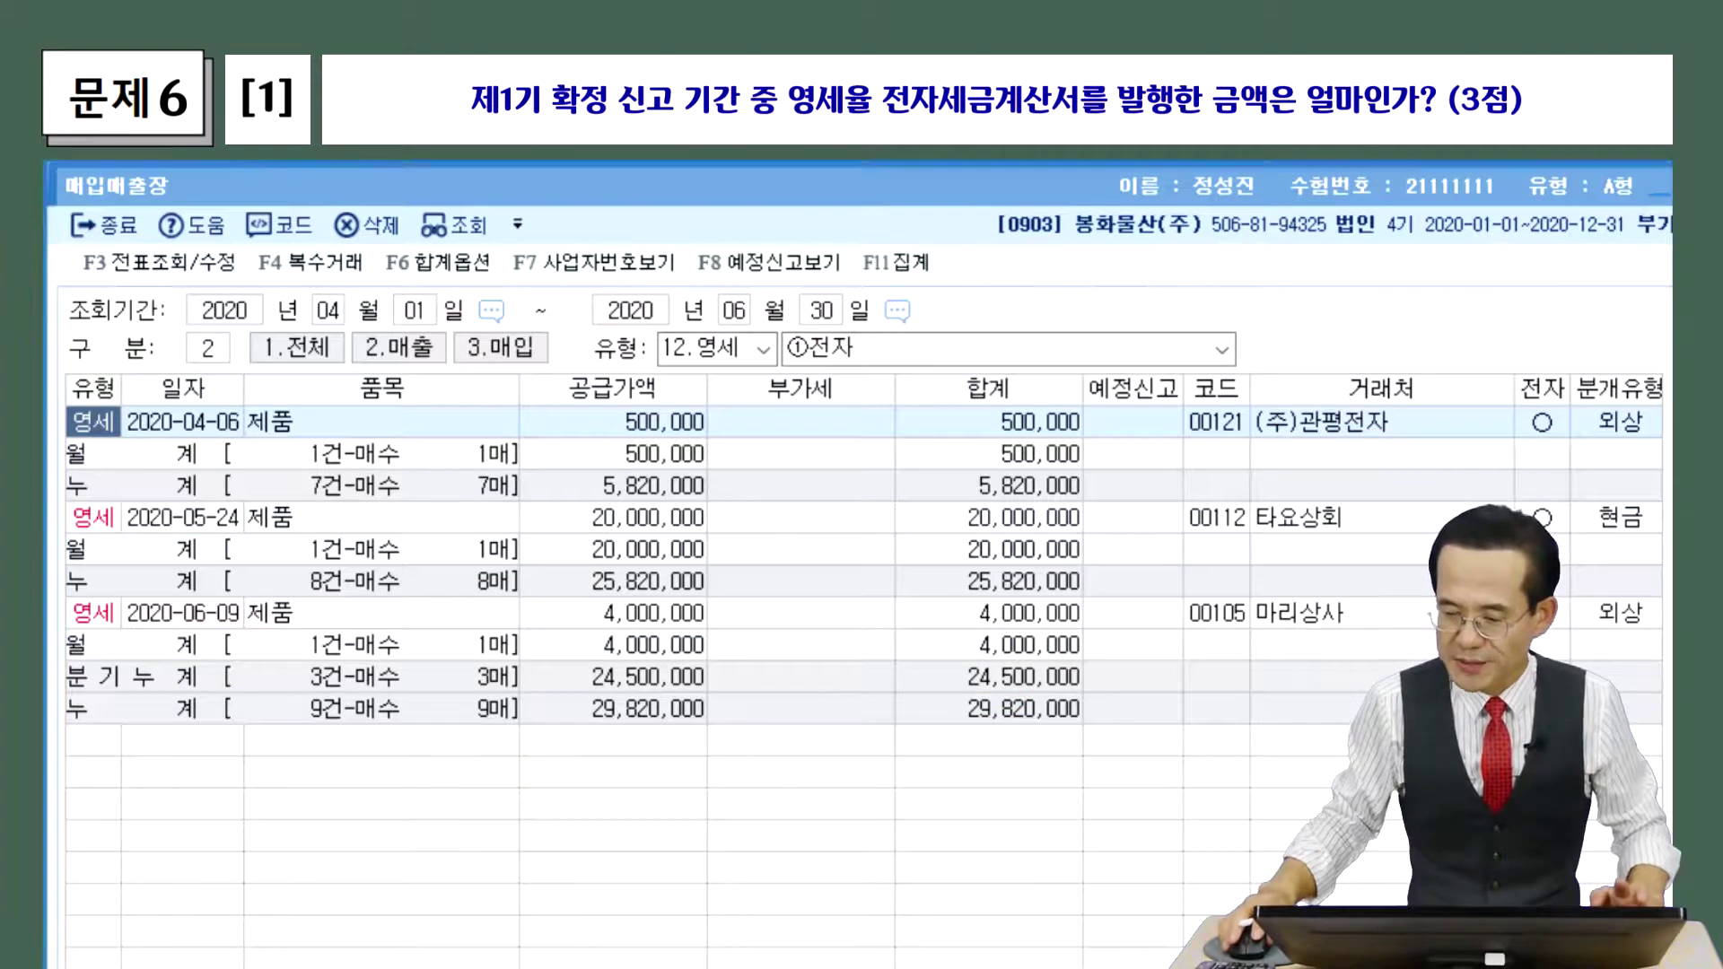
Close the purchase and sales ledger and open the customer ledger (거래처원장).
key("Escape")
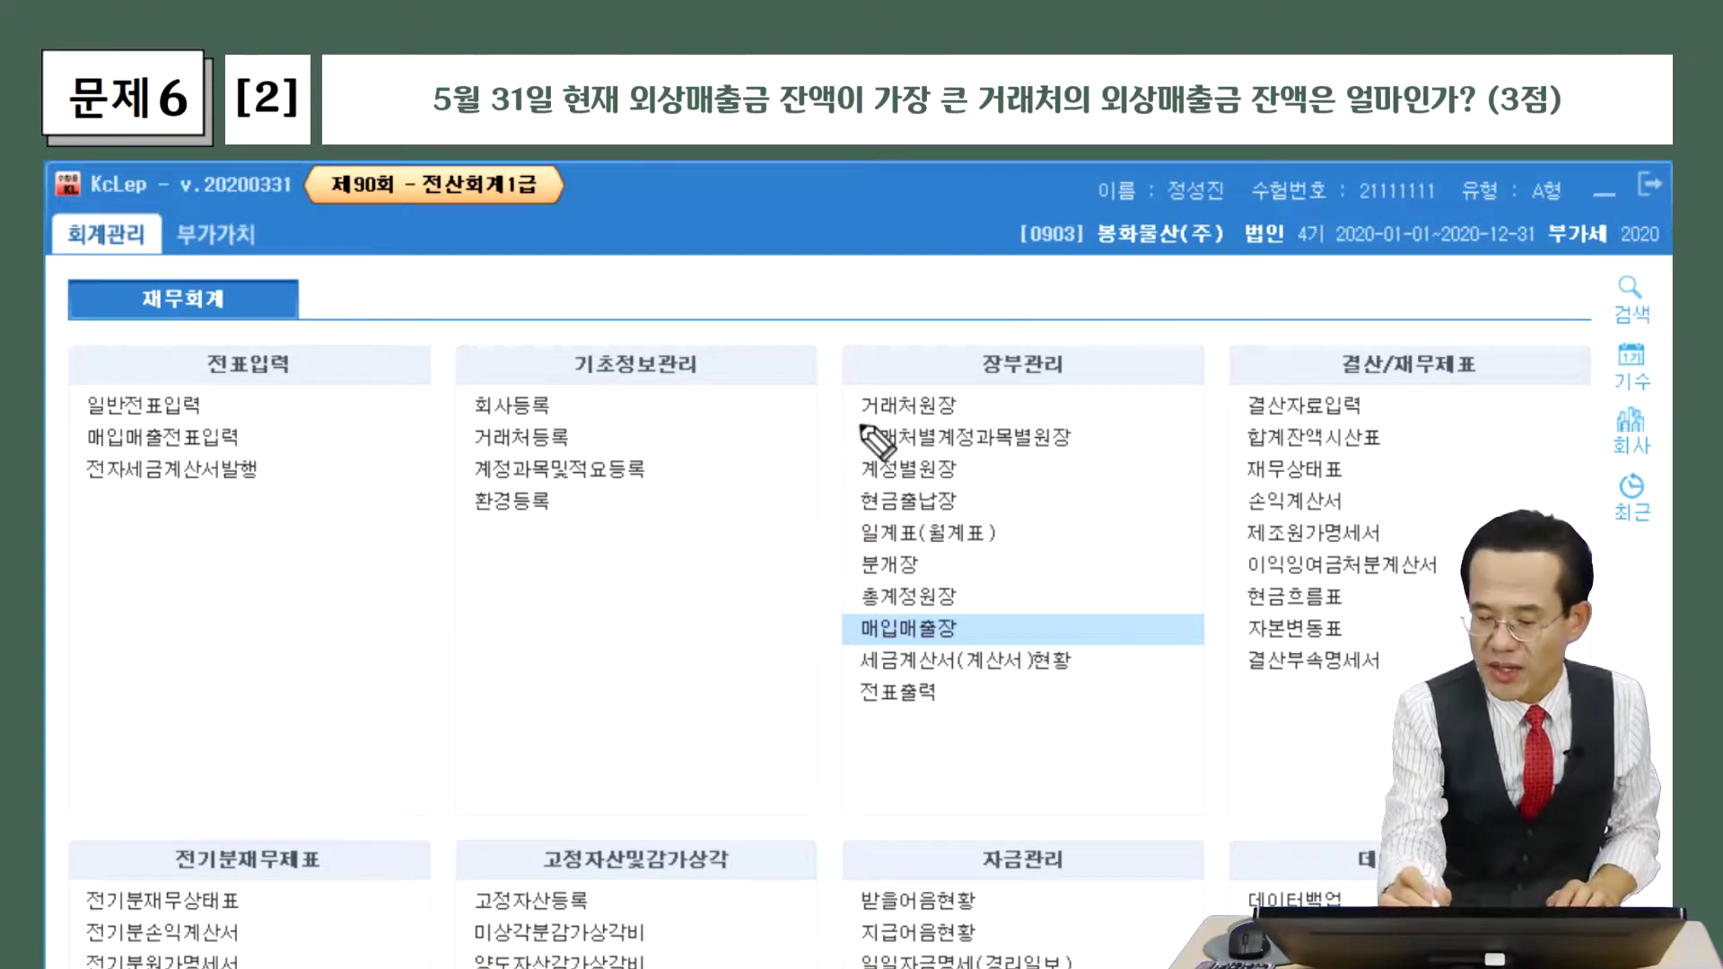
left_click_drag(854, 419, 964, 418)
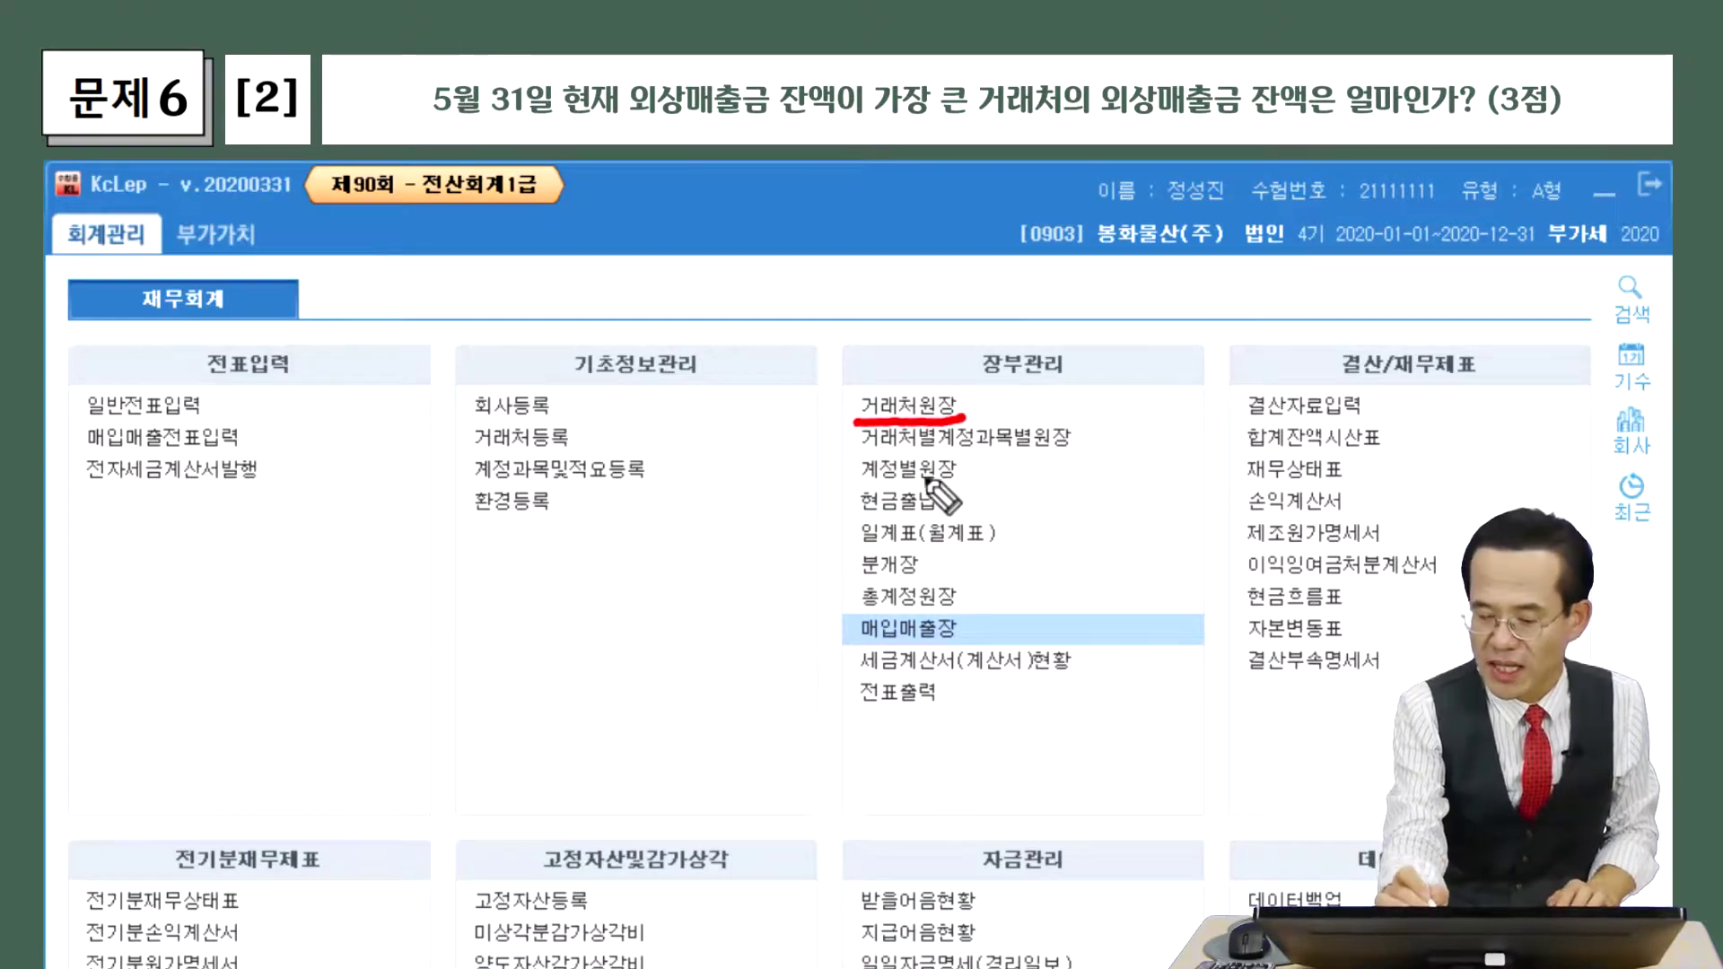
left_click(863, 458)
left_click_drag(863, 457, 1069, 460)
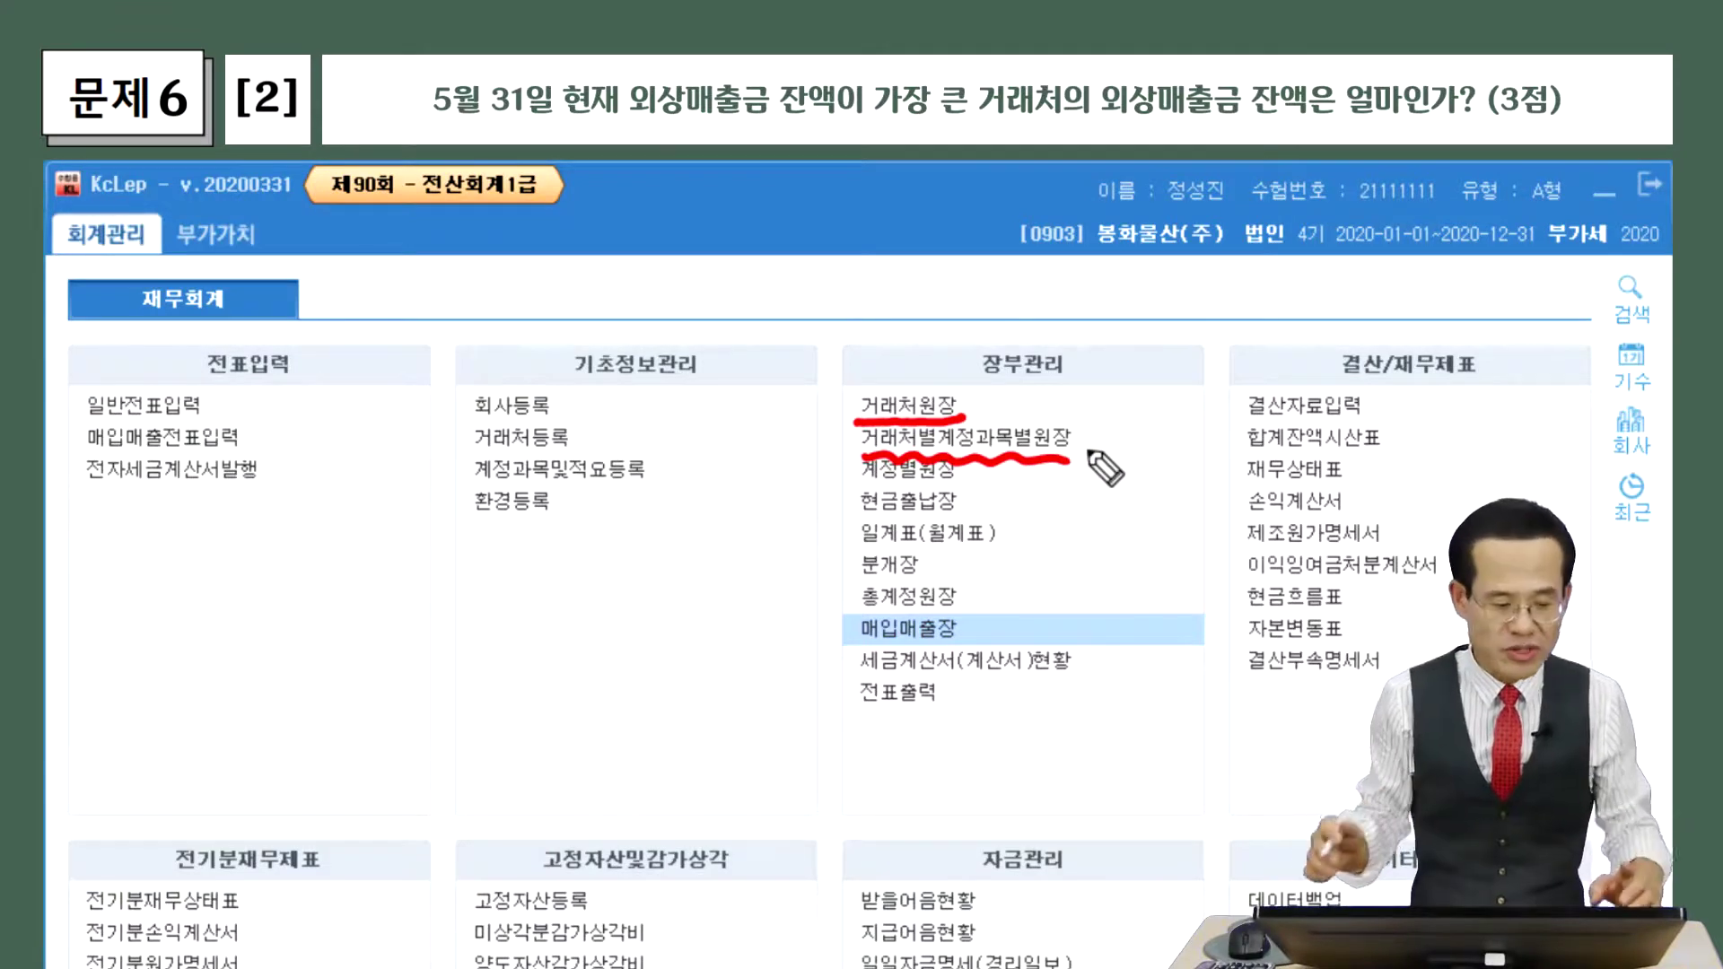
key("Escape")
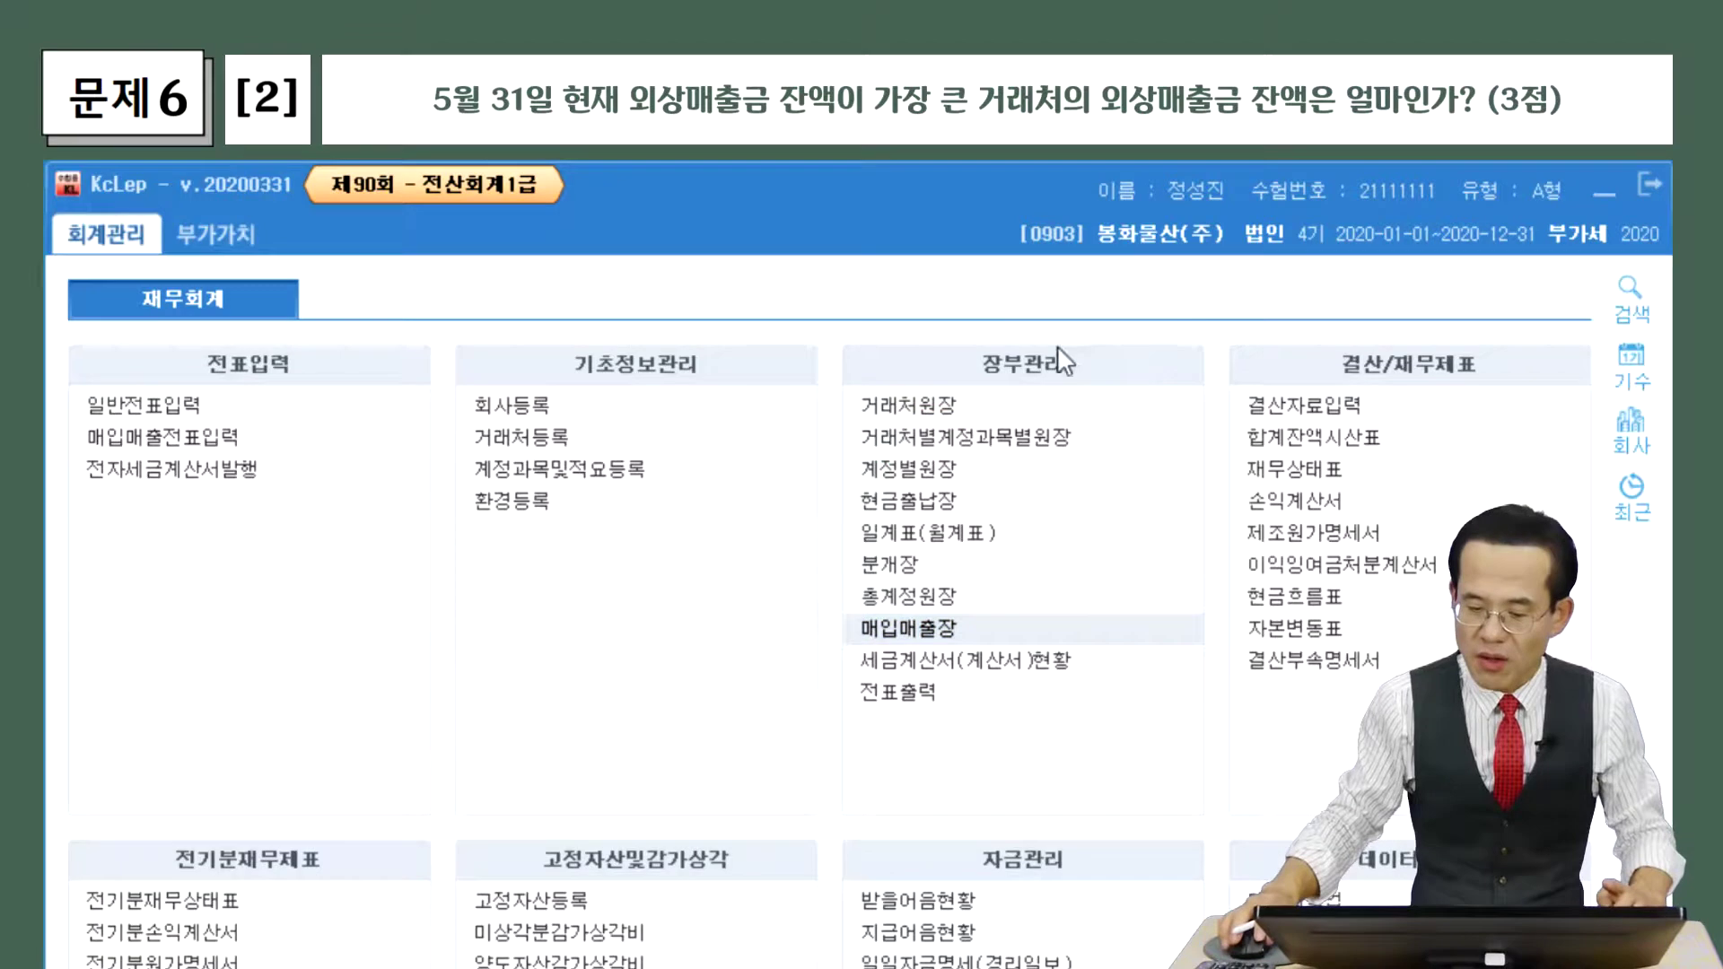
left_click(909, 388)
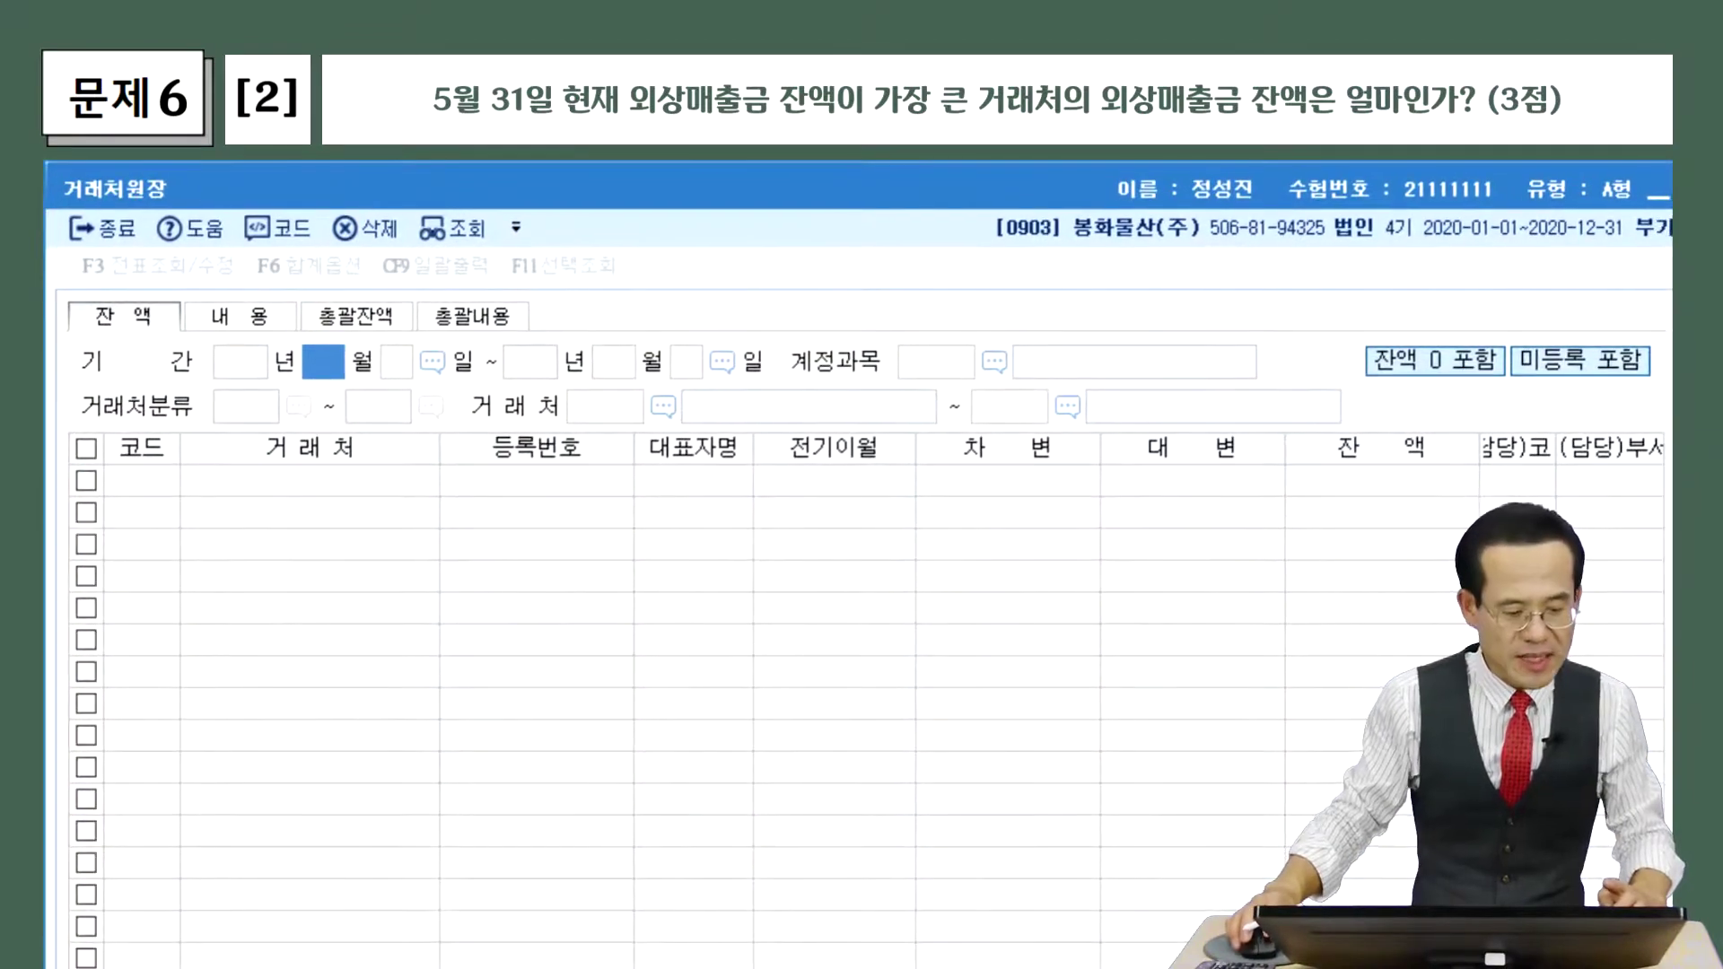
Set both the start and end of the customer ledger's query period to 2020-05-31.
type("5")
key("Return")
type("31")
key("Return")
type("5")
key("Return")
type("31")
key("Return")
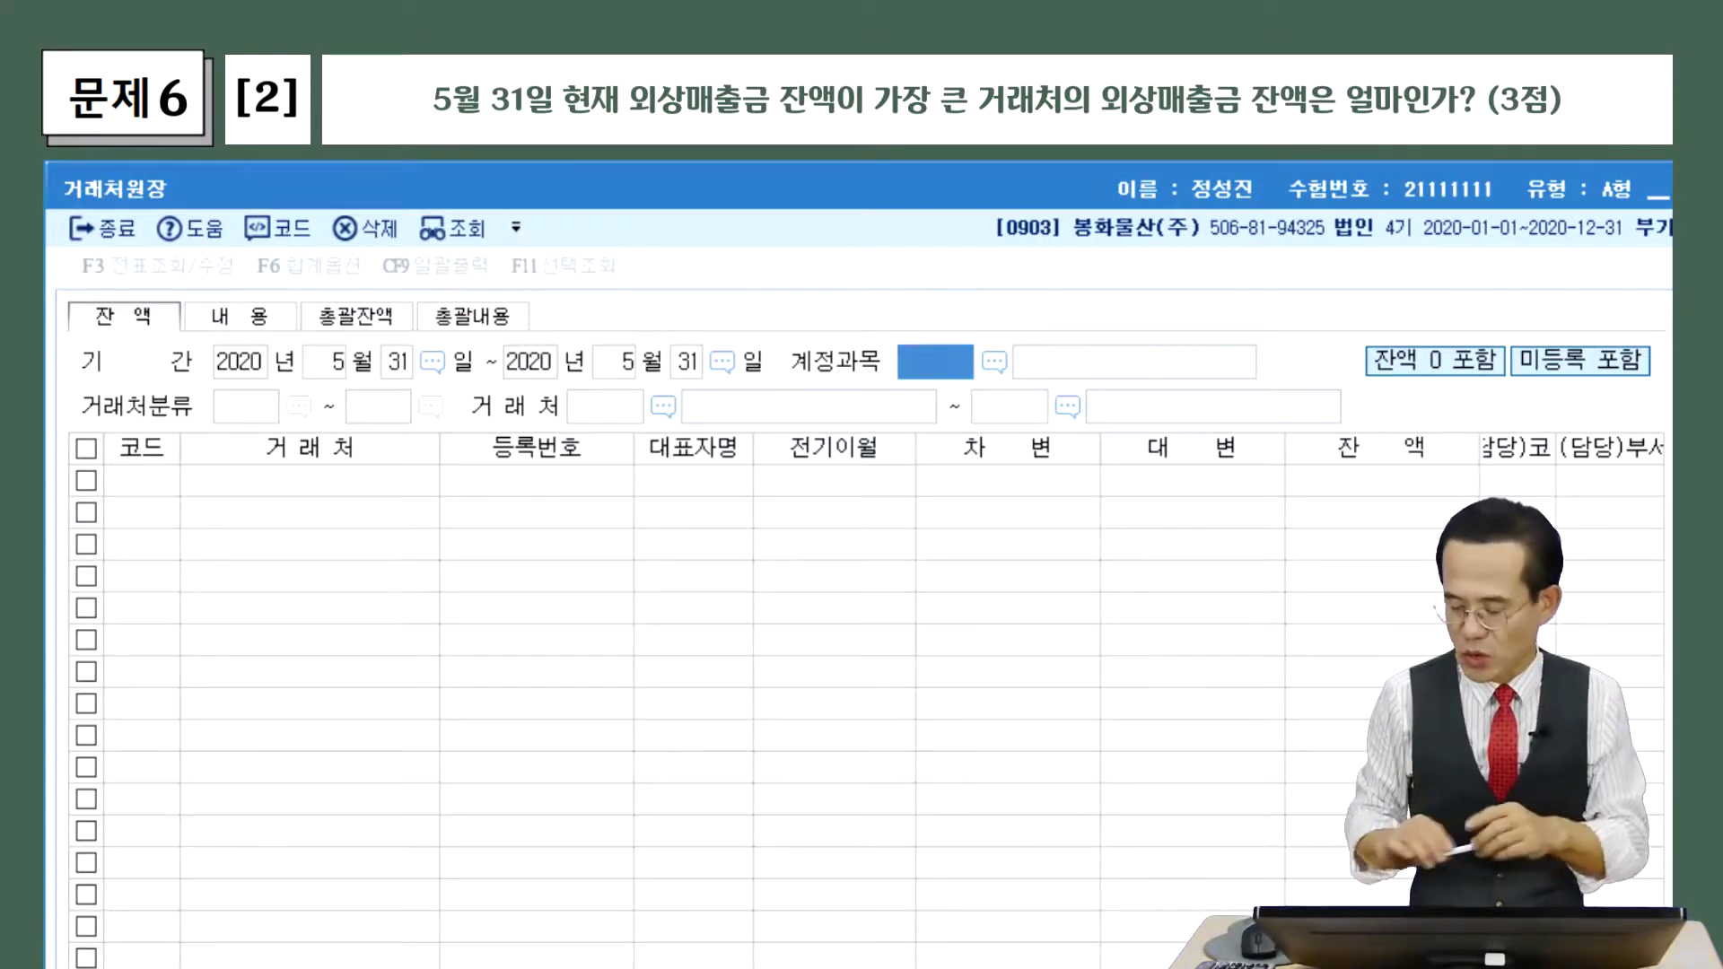
Search for account 0108 외상매출금 and list its balances for the full default range of customers.
key("F2")
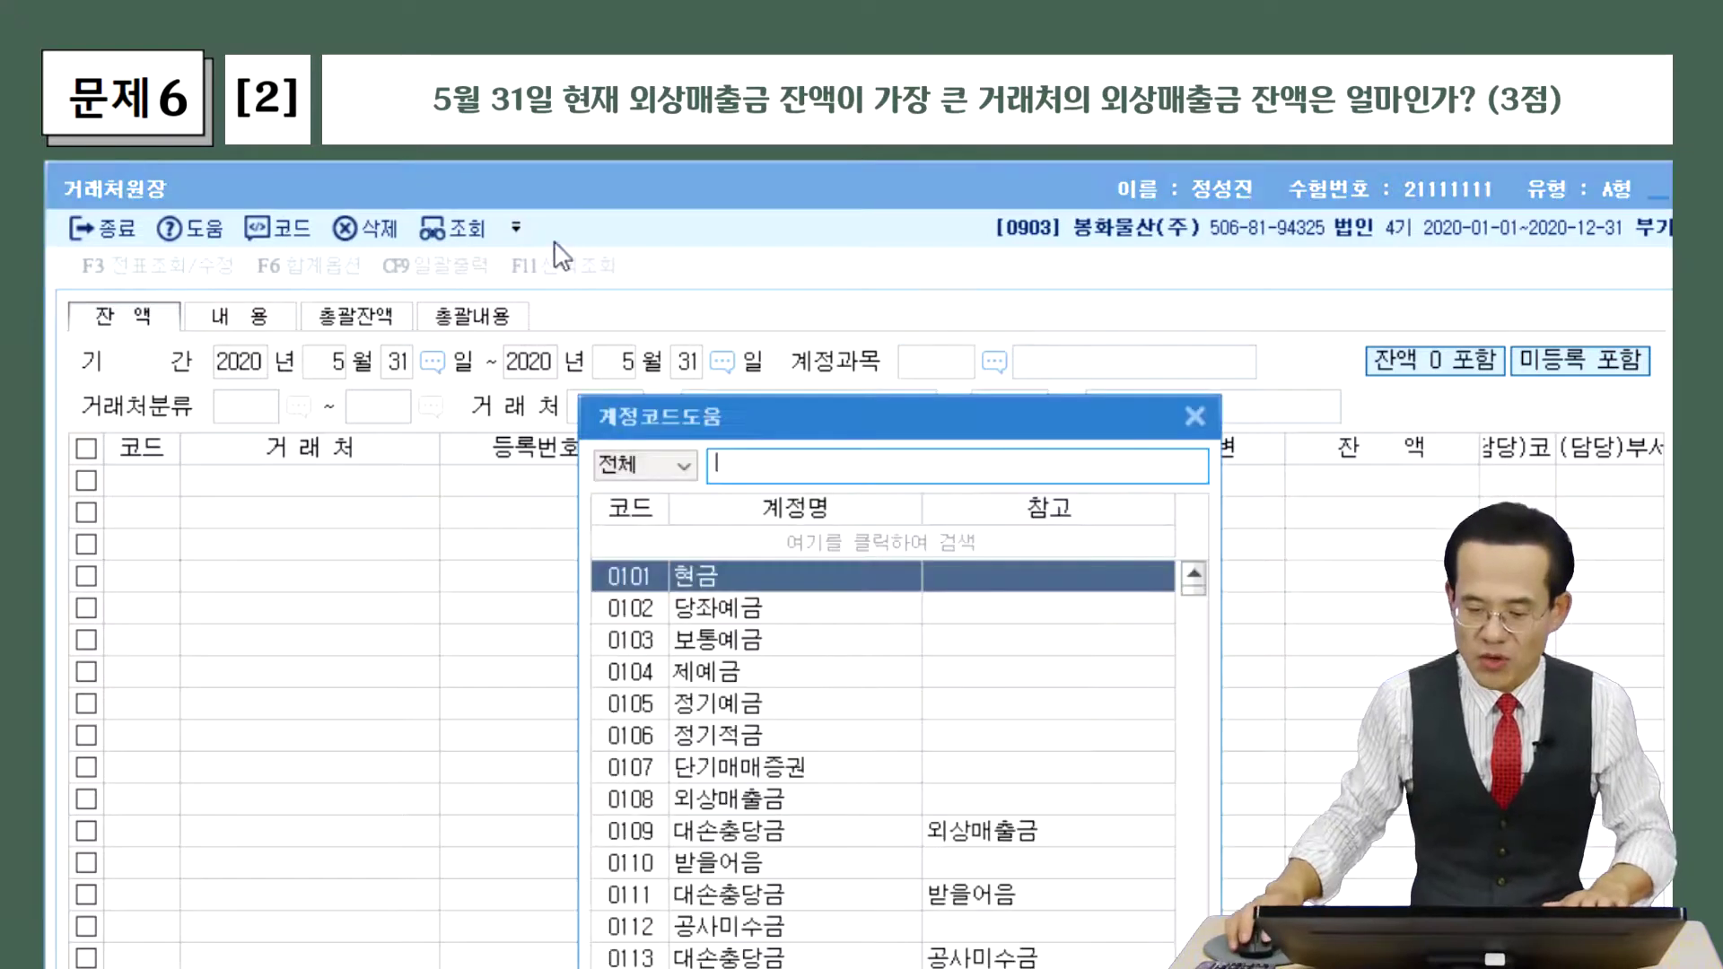
left_click_drag(903, 416, 576, 308)
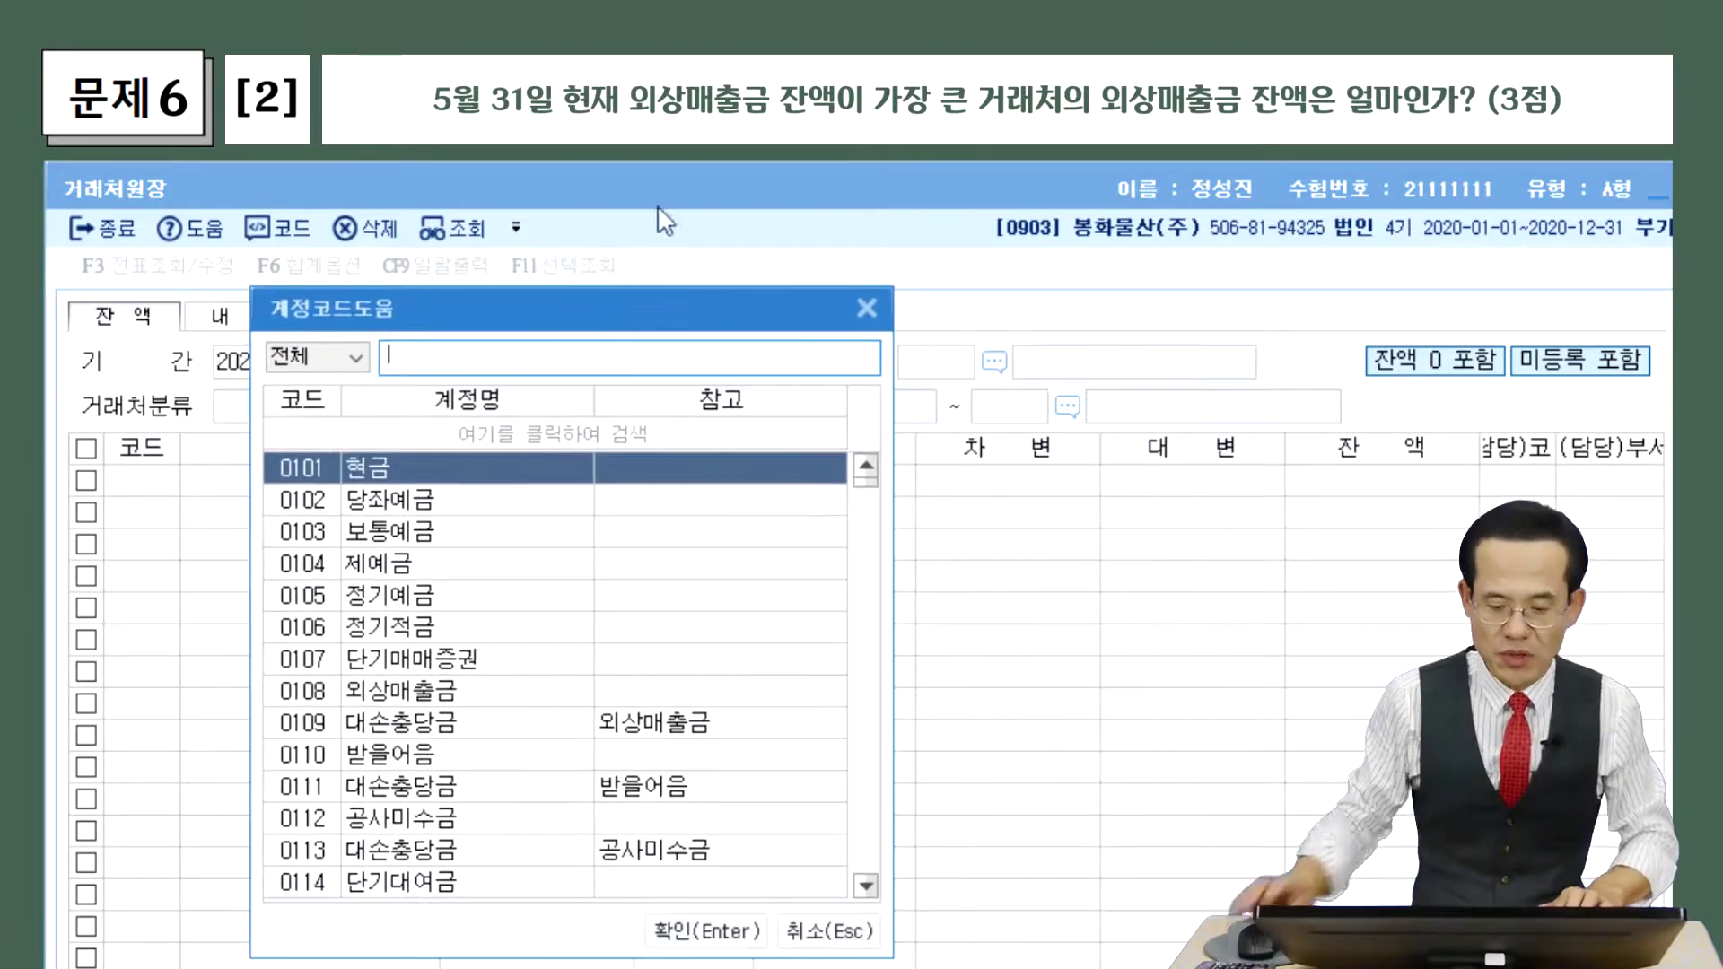
type("ㅇ")
type("외상매")
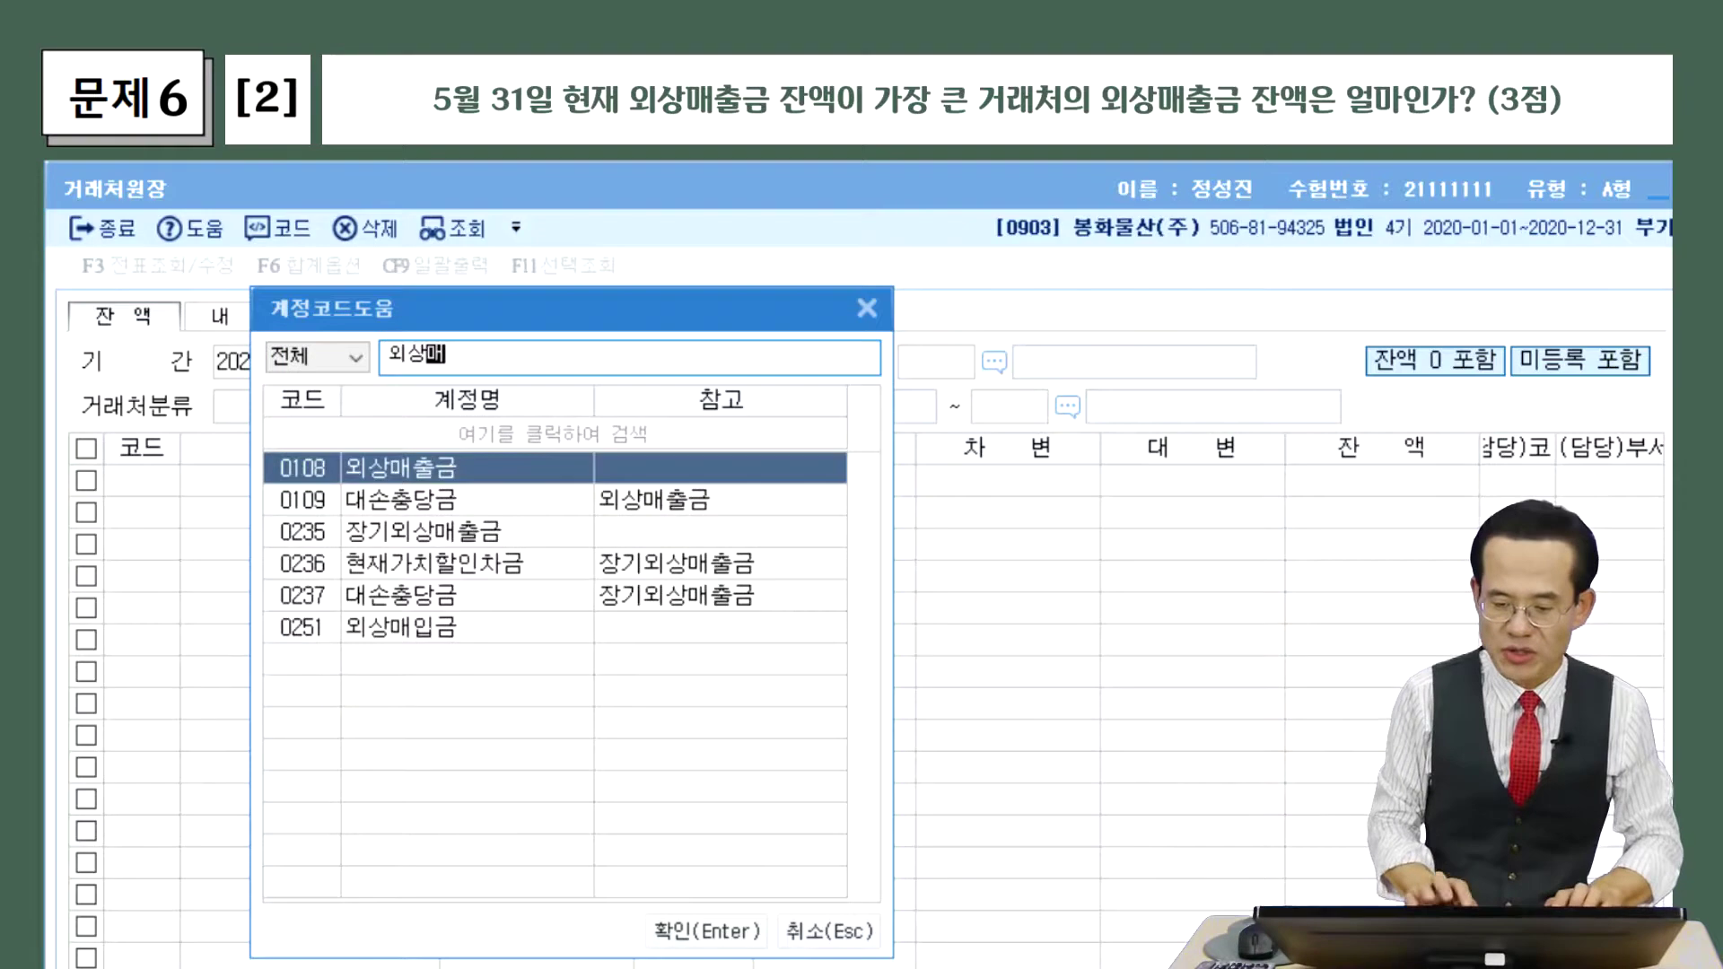
key("Return")
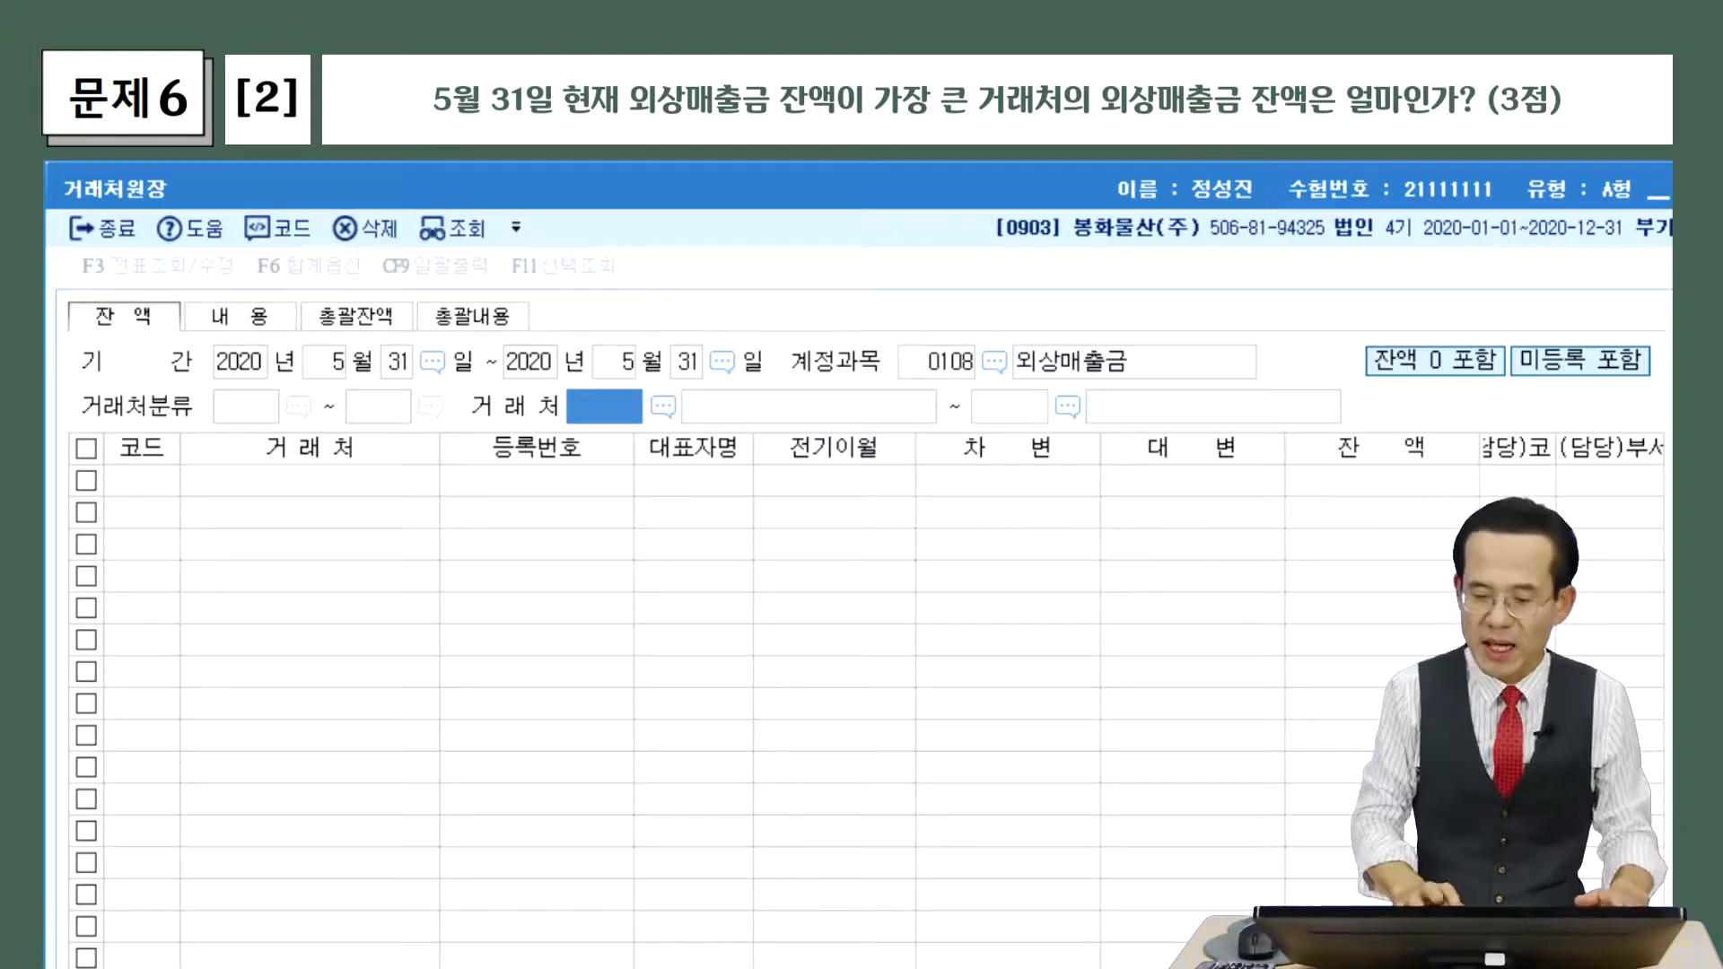
key("Return")
key("Return")
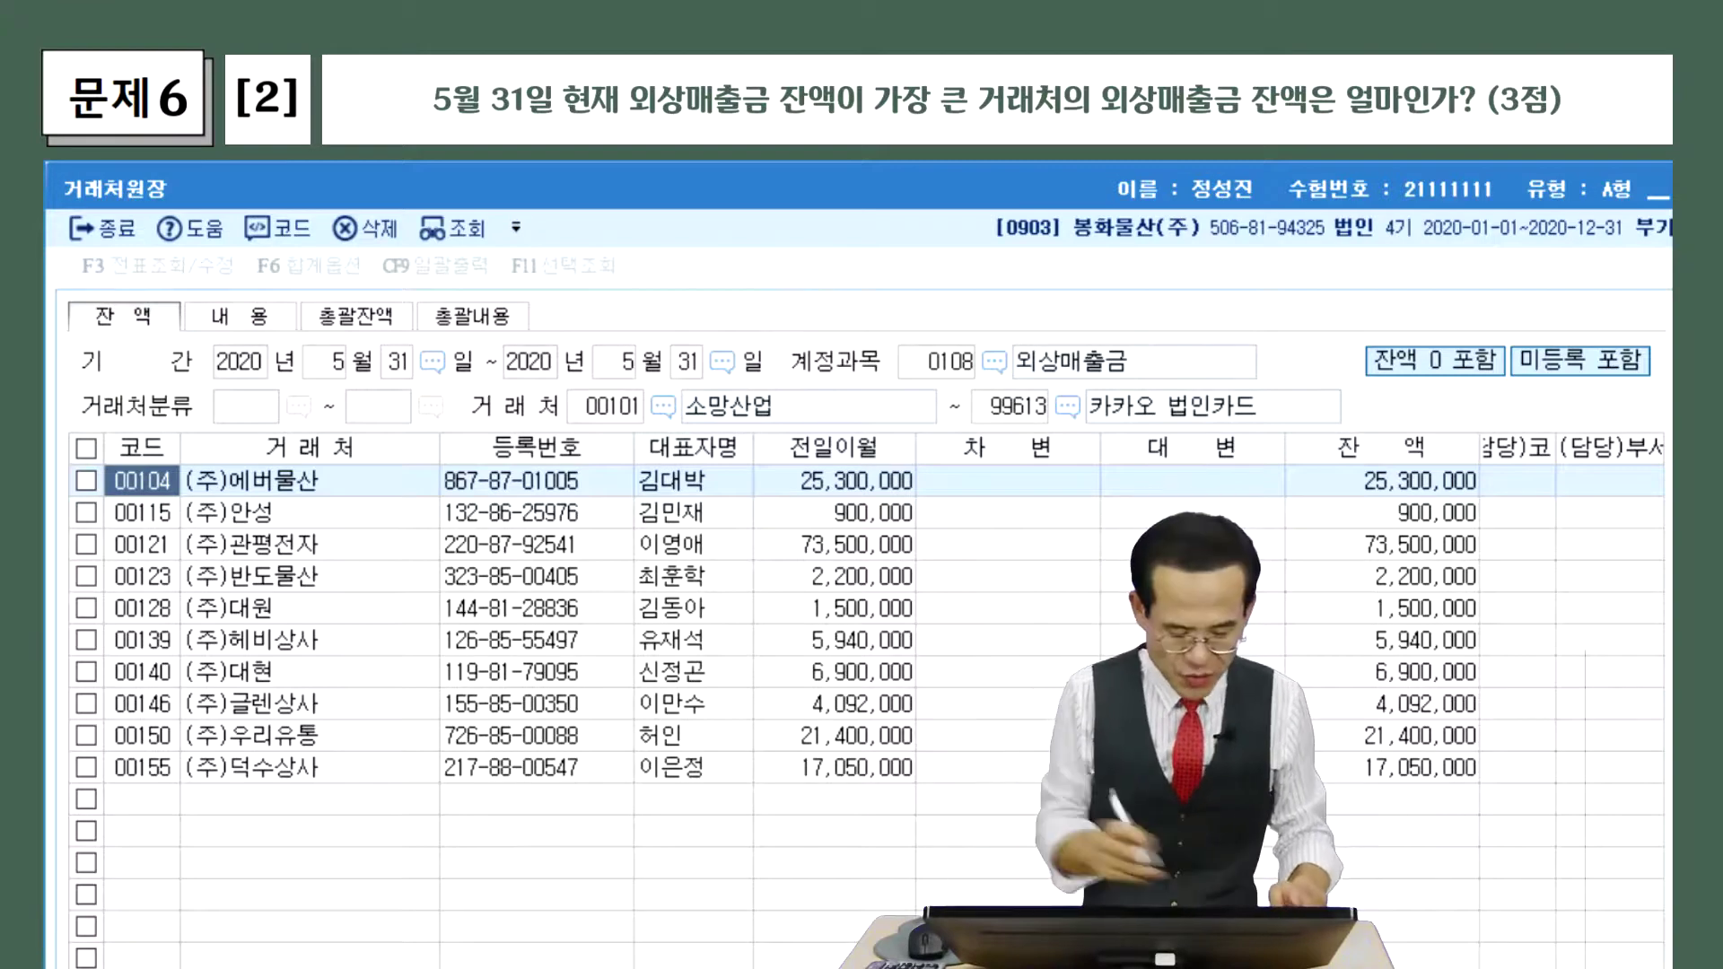
Compare the customers' balances (잔액) to identify the largest accounts receivable, and close the customer ledger.
left_click_drag(1326, 467, 1320, 758)
left_click_drag(1510, 477, 1492, 775)
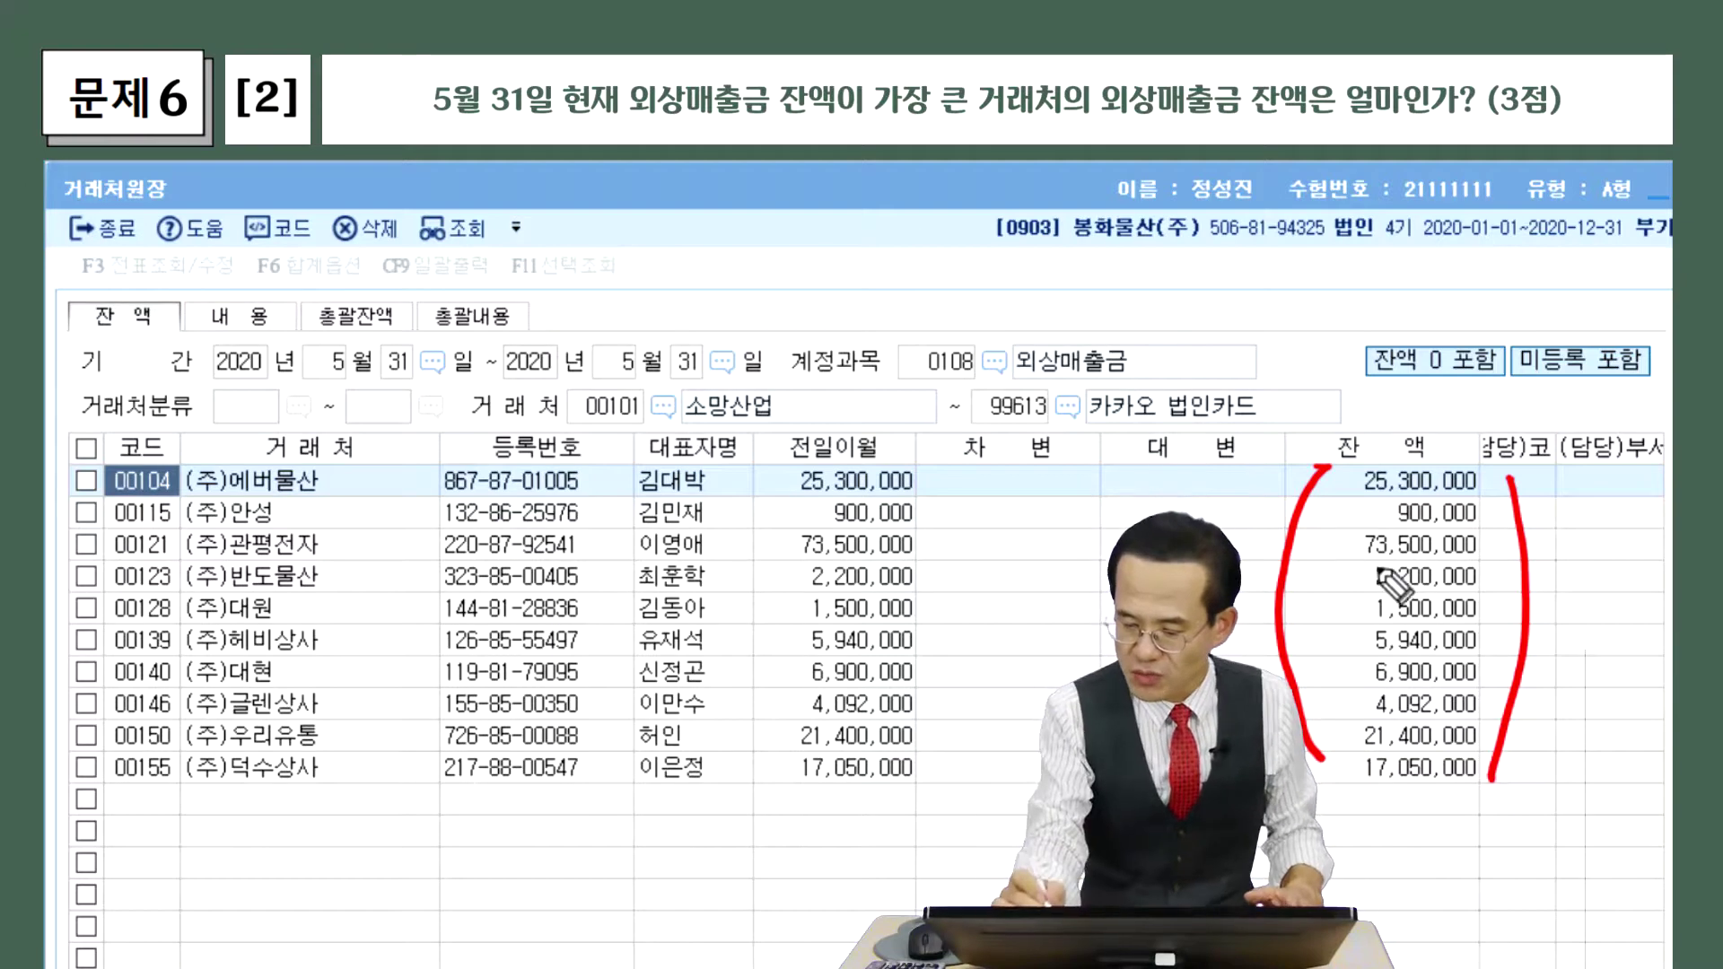
mouse_move(1303, 563)
left_mouse_down()
mouse_move(1452, 570)
mouse_move(1470, 528)
mouse_move(1312, 528)
mouse_move(1359, 561)
mouse_move(1476, 547)
left_mouse_up()
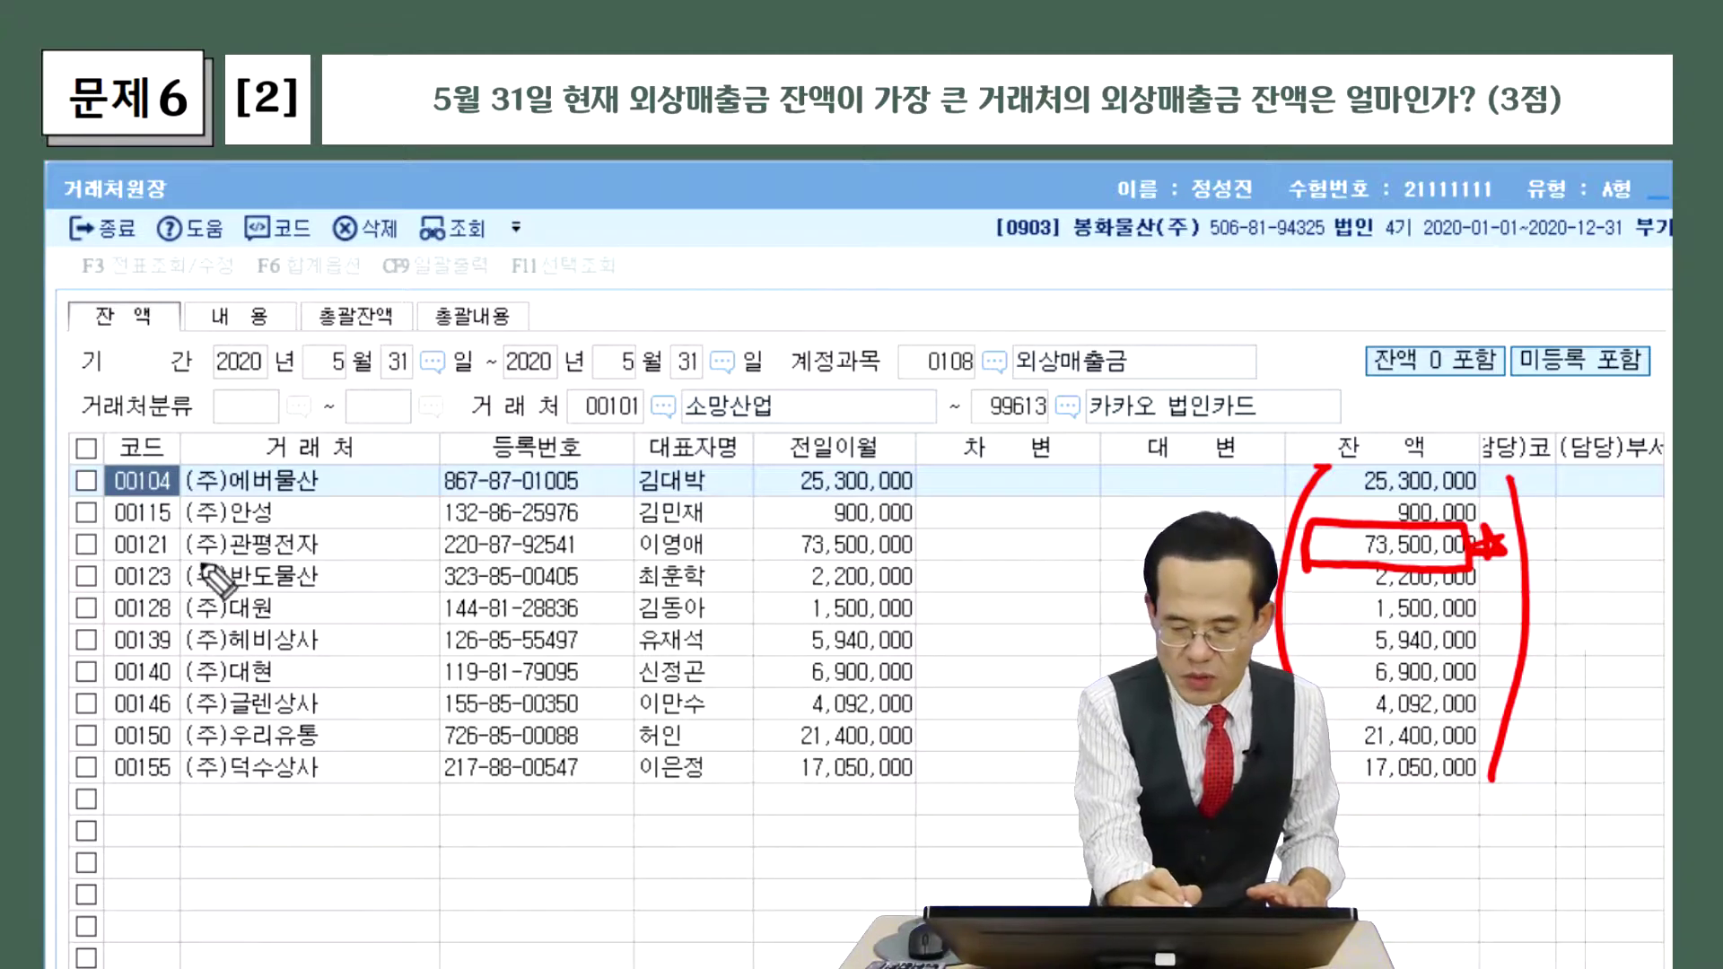
mouse_move(115, 562)
left_mouse_down()
mouse_move(354, 569)
mouse_move(350, 529)
mouse_move(139, 539)
mouse_move(354, 523)
mouse_move(387, 483)
left_mouse_up()
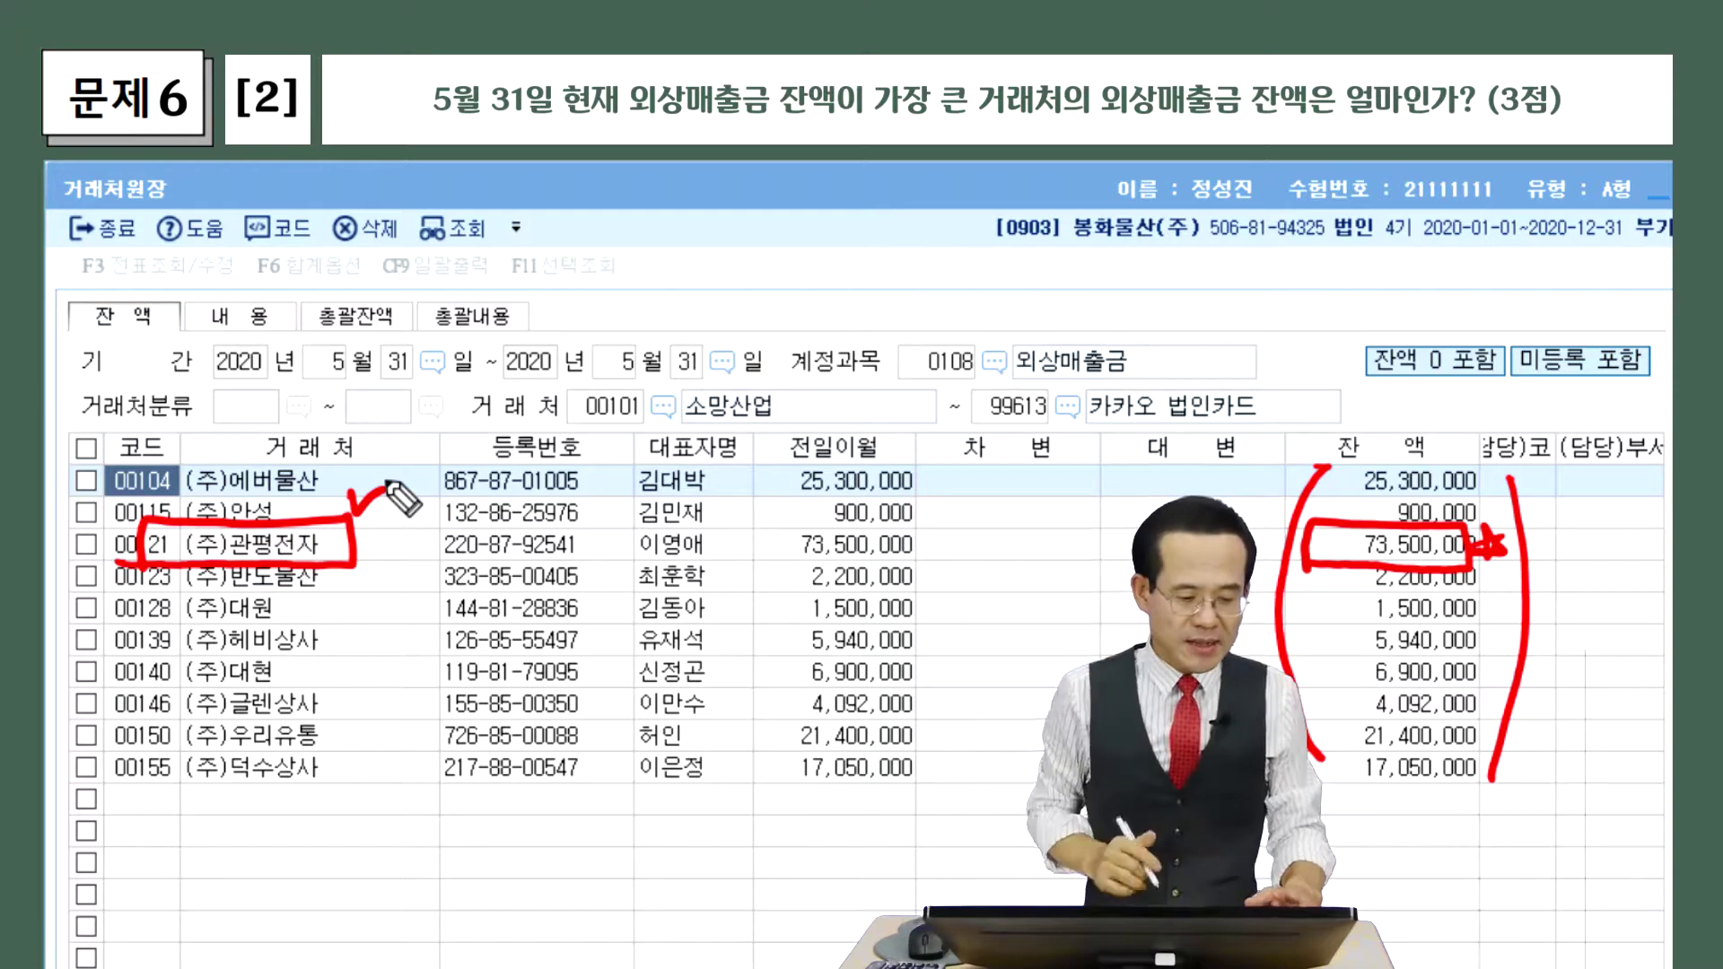
key("Escape")
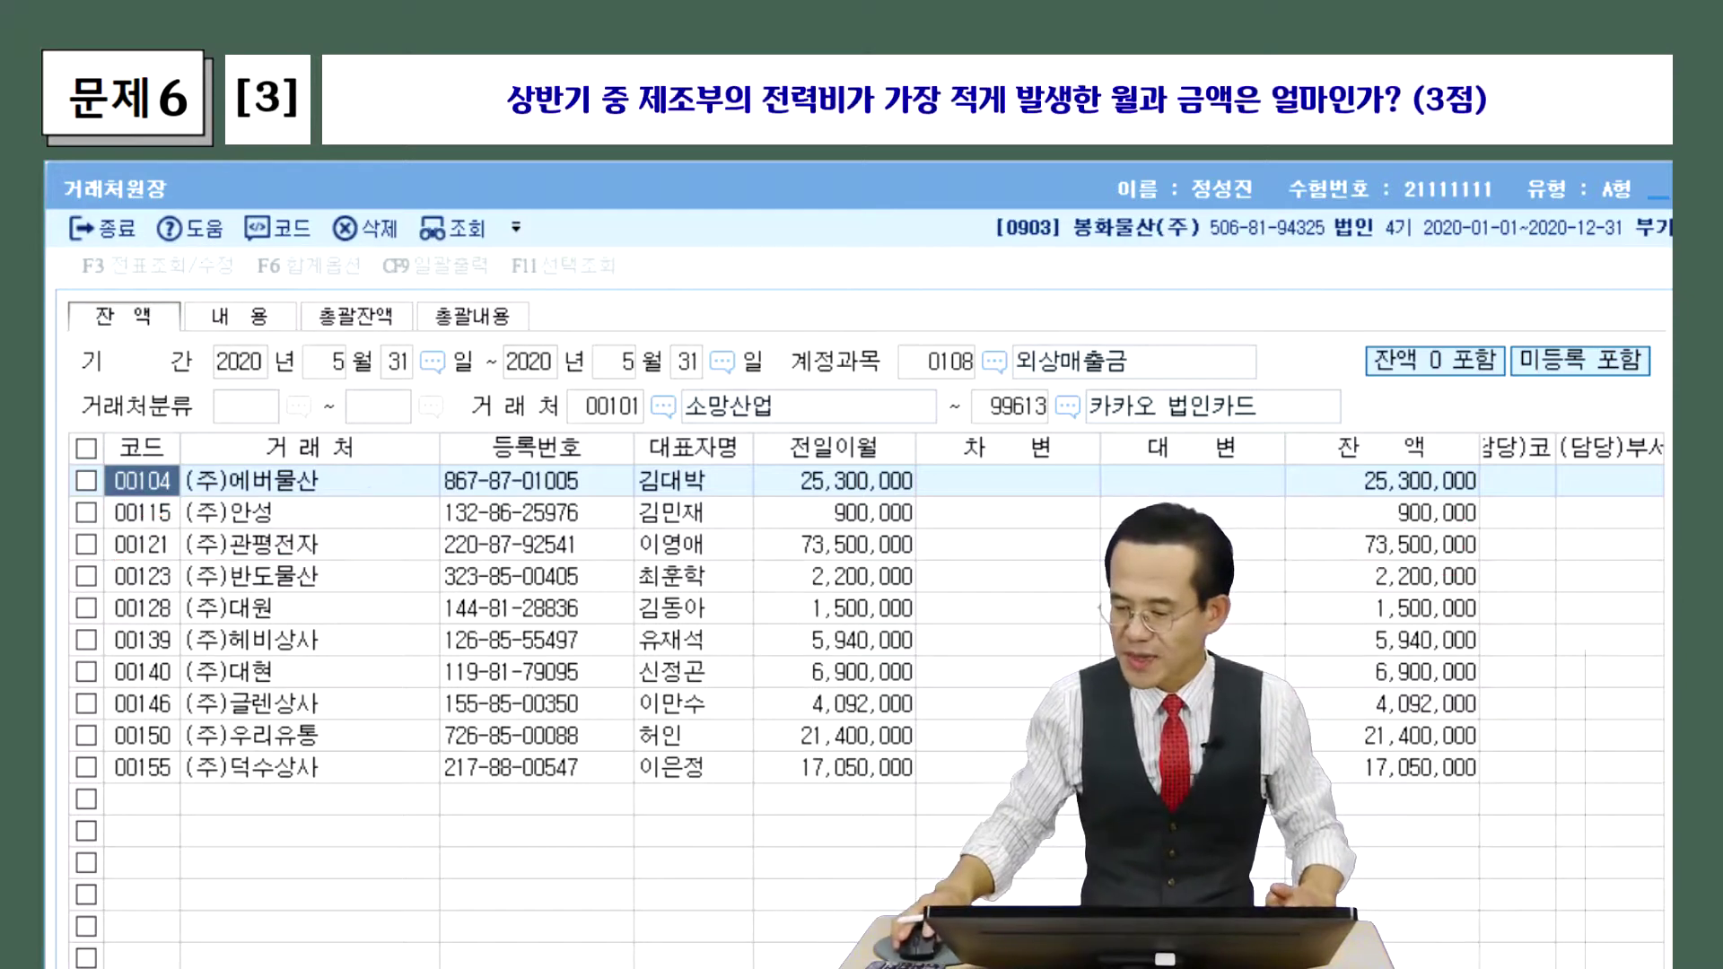
key("Escape")
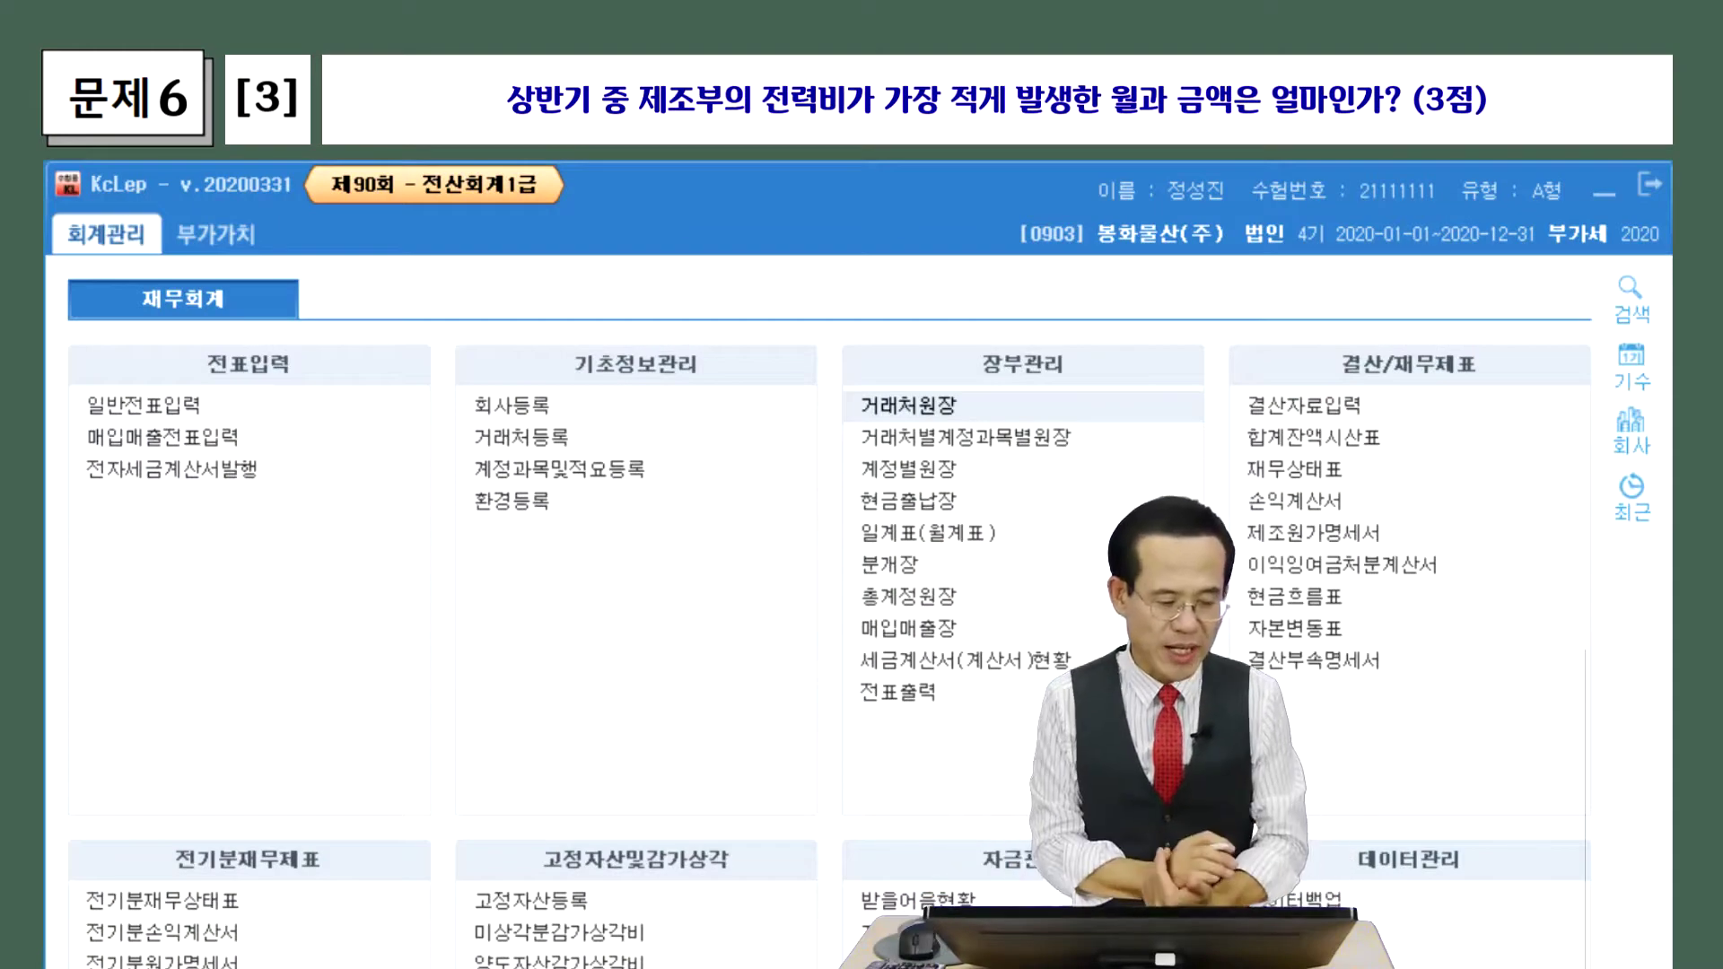